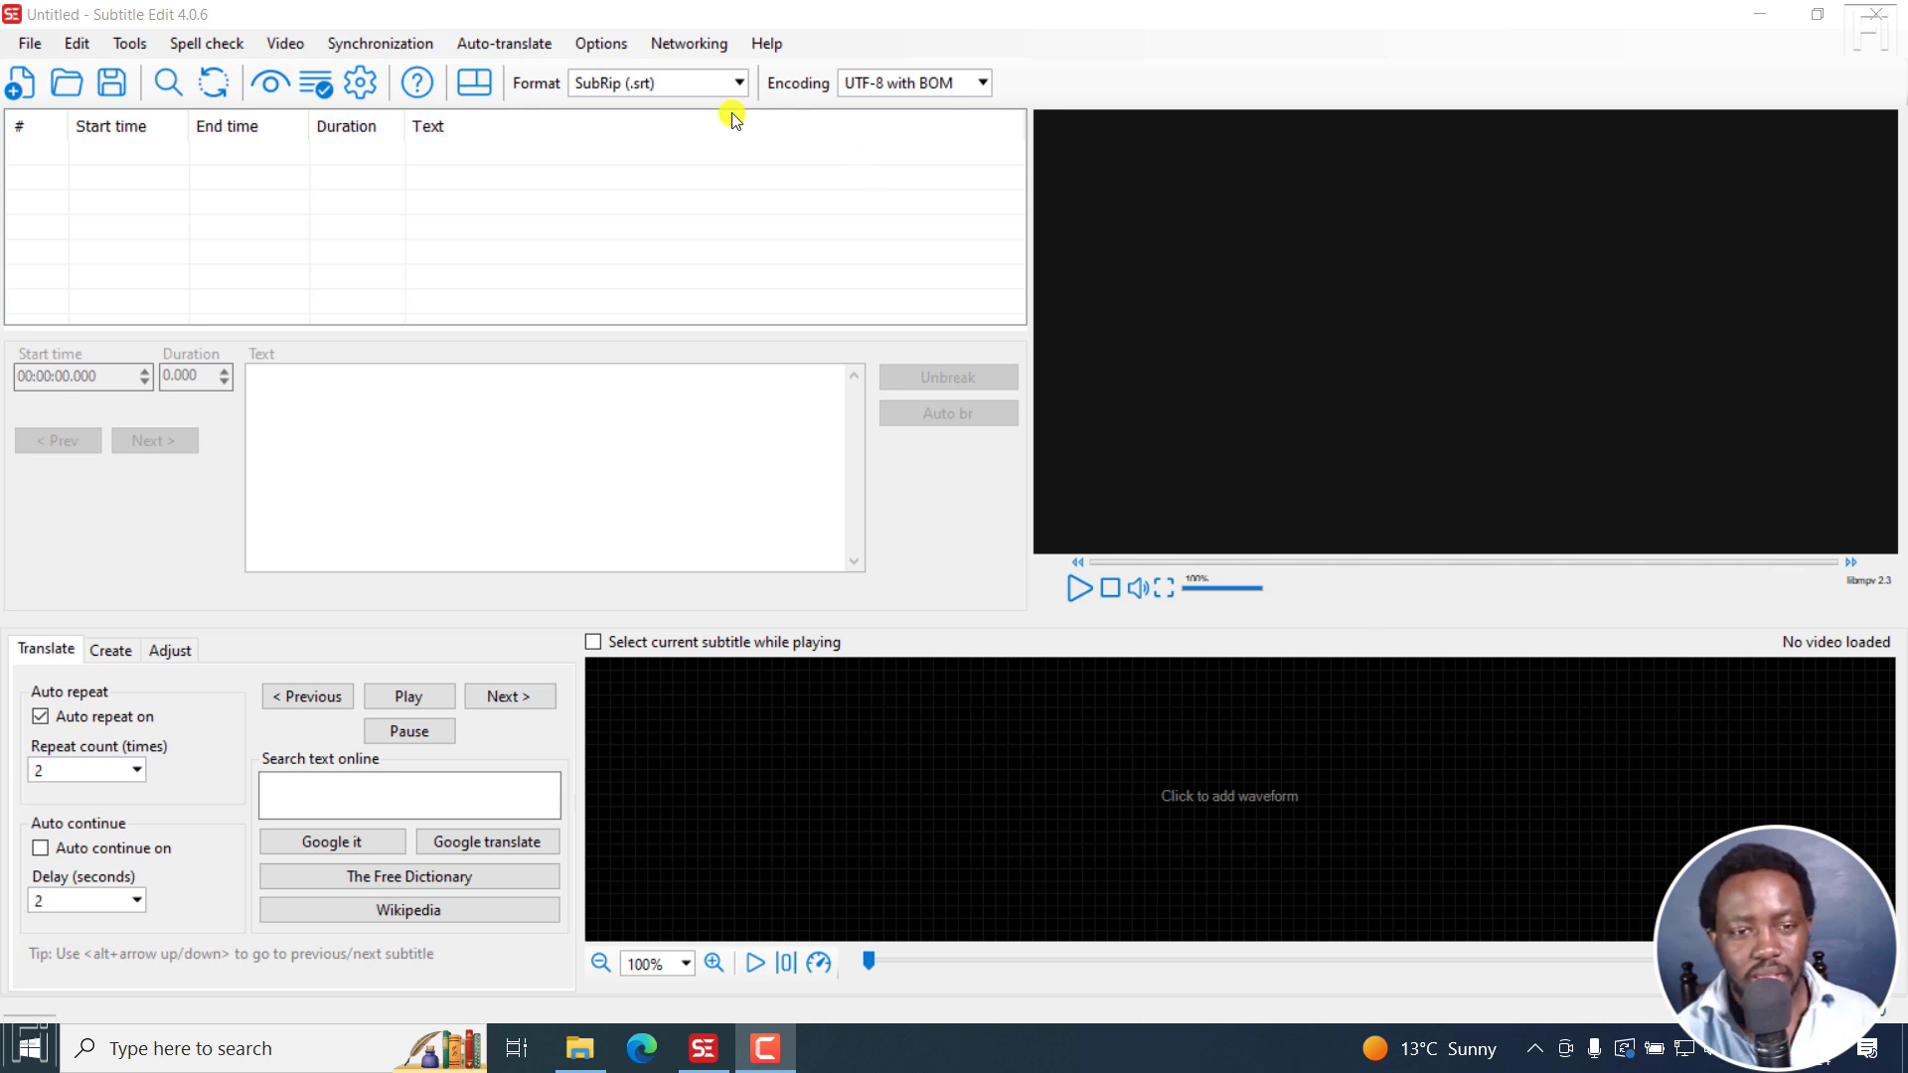
- Check the installed program version in the About information, then close it
{"action": "left_click", "coordinate": [778, 45]}
{"action": "left_click", "coordinate": [777, 45]}
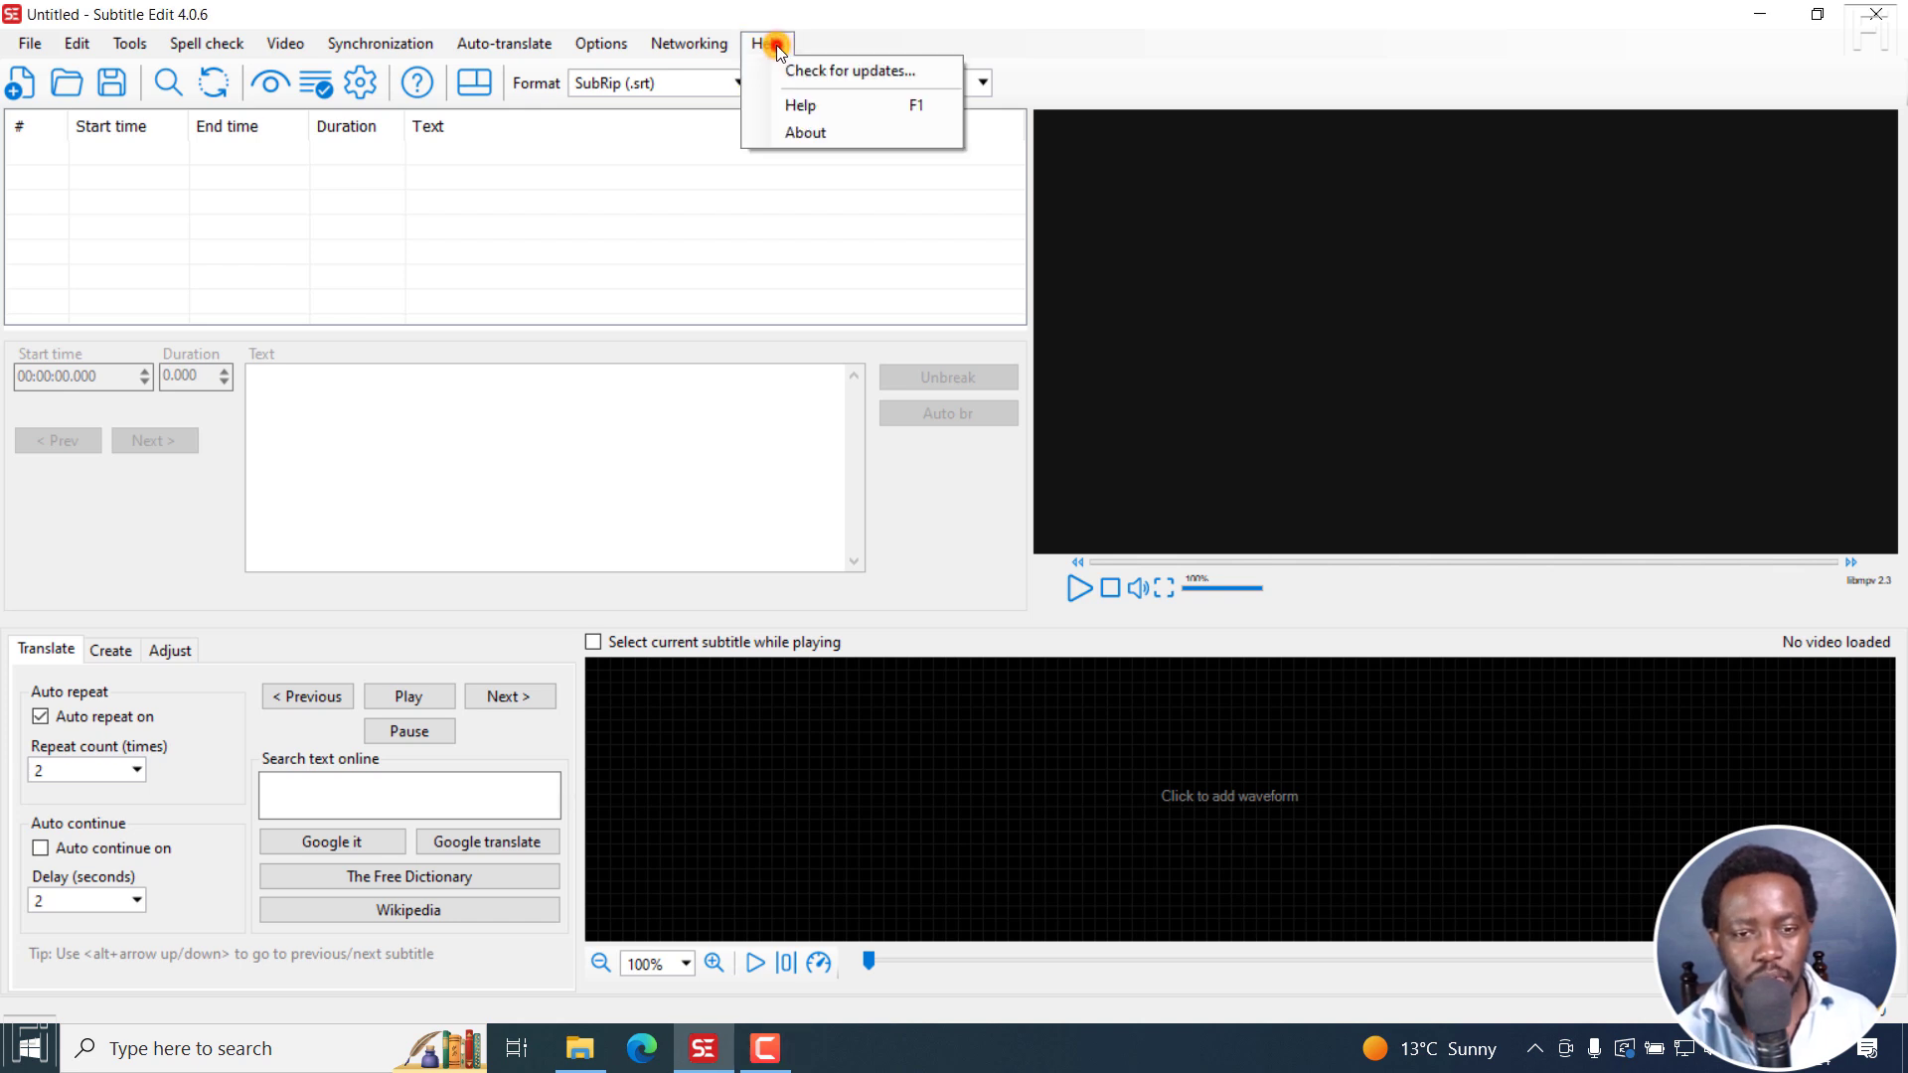
{"action": "left_click", "coordinate": [813, 129]}
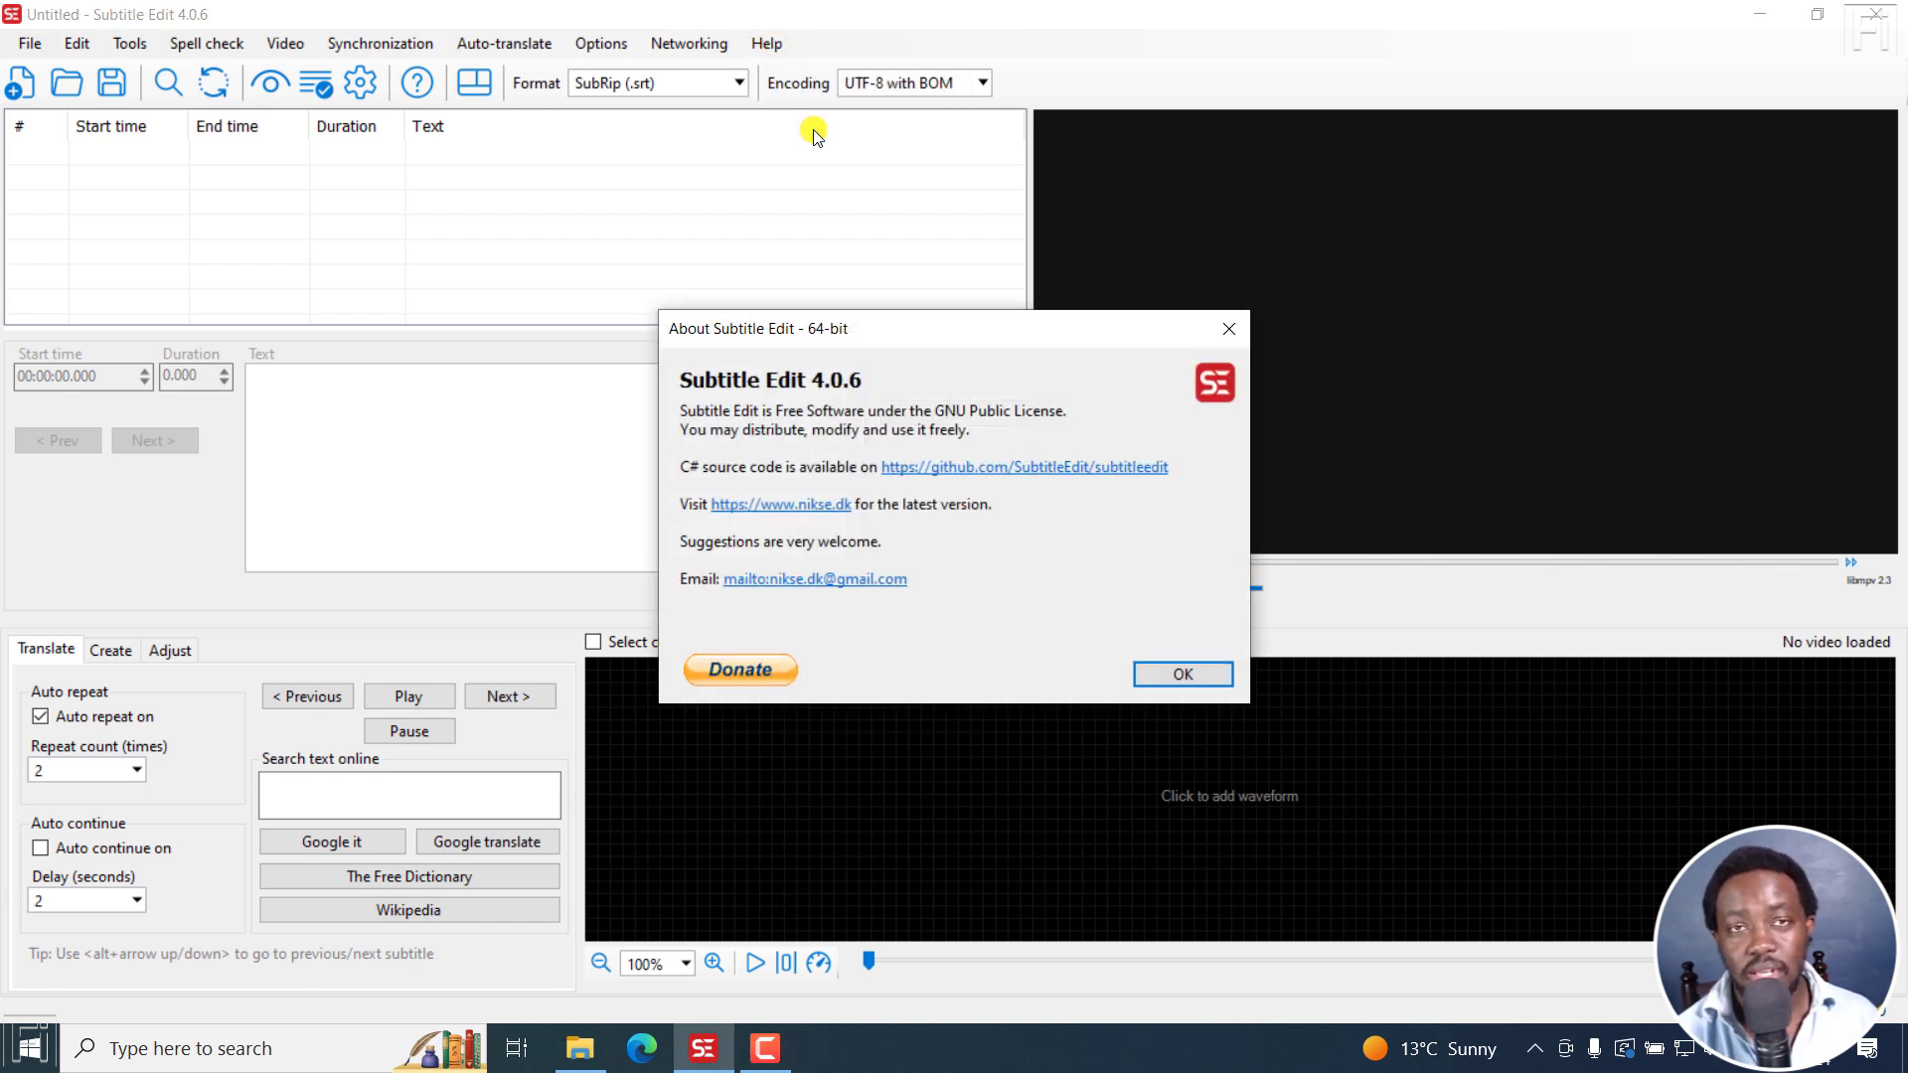
{"action": "left_click", "coordinate": [1229, 326]}
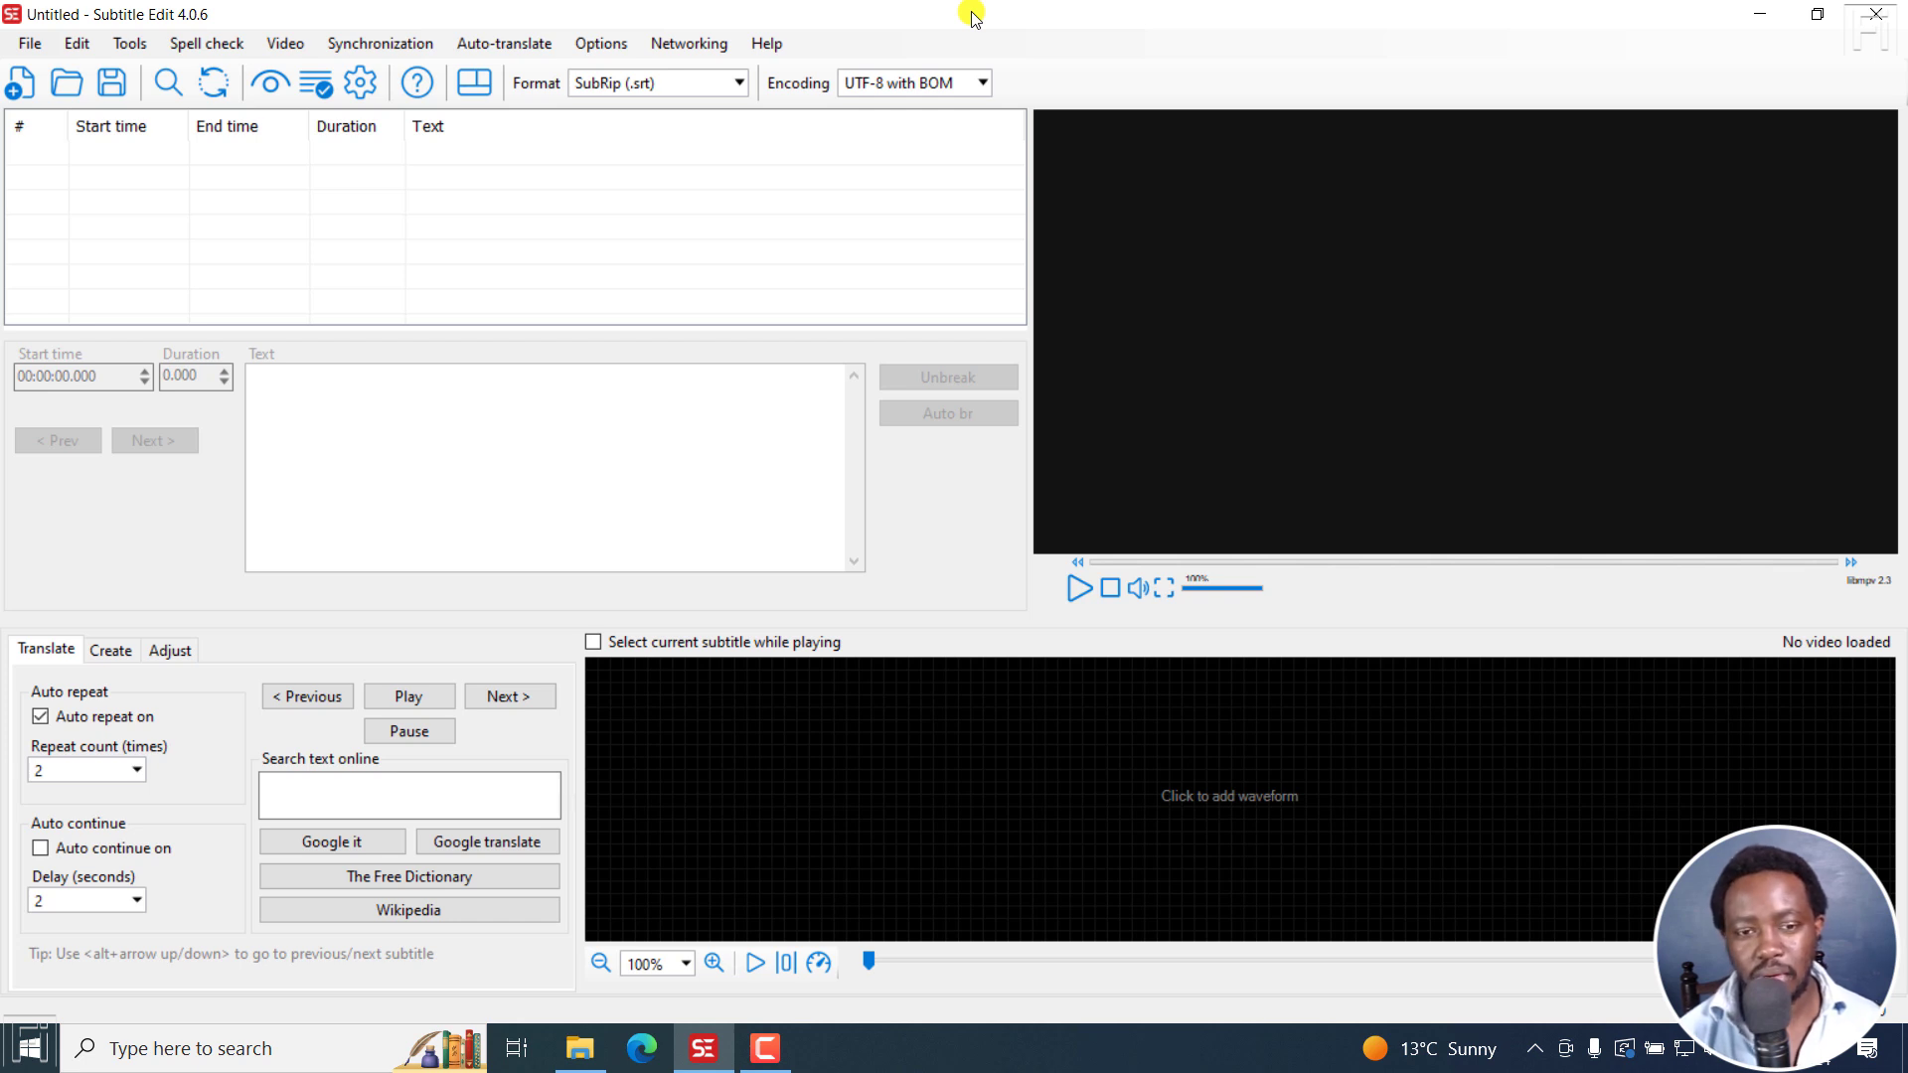
- Load the video file Clip 3.mp4 from the Generate Video with Transparent Background folder
{"action": "left_click", "coordinate": [289, 46]}
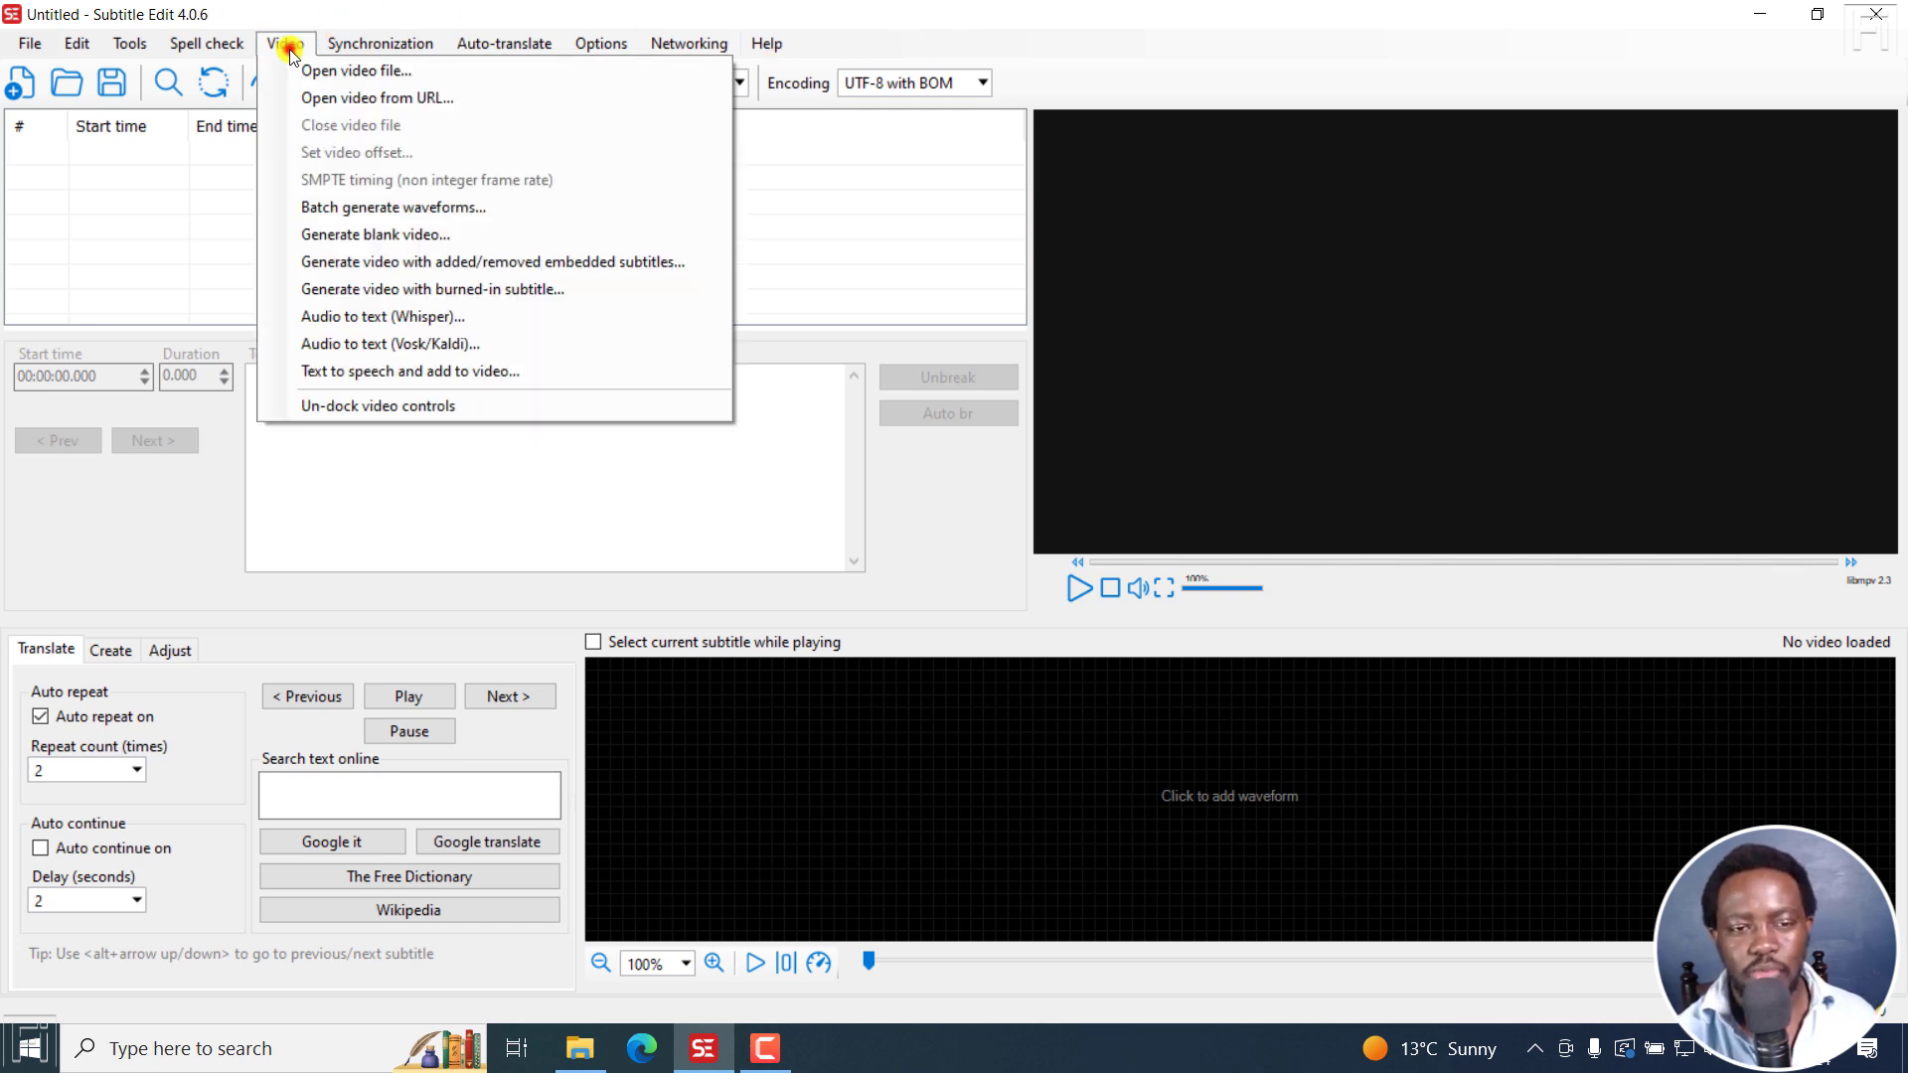
{"action": "left_click", "coordinate": [306, 70]}
{"action": "left_click", "coordinate": [283, 223]}
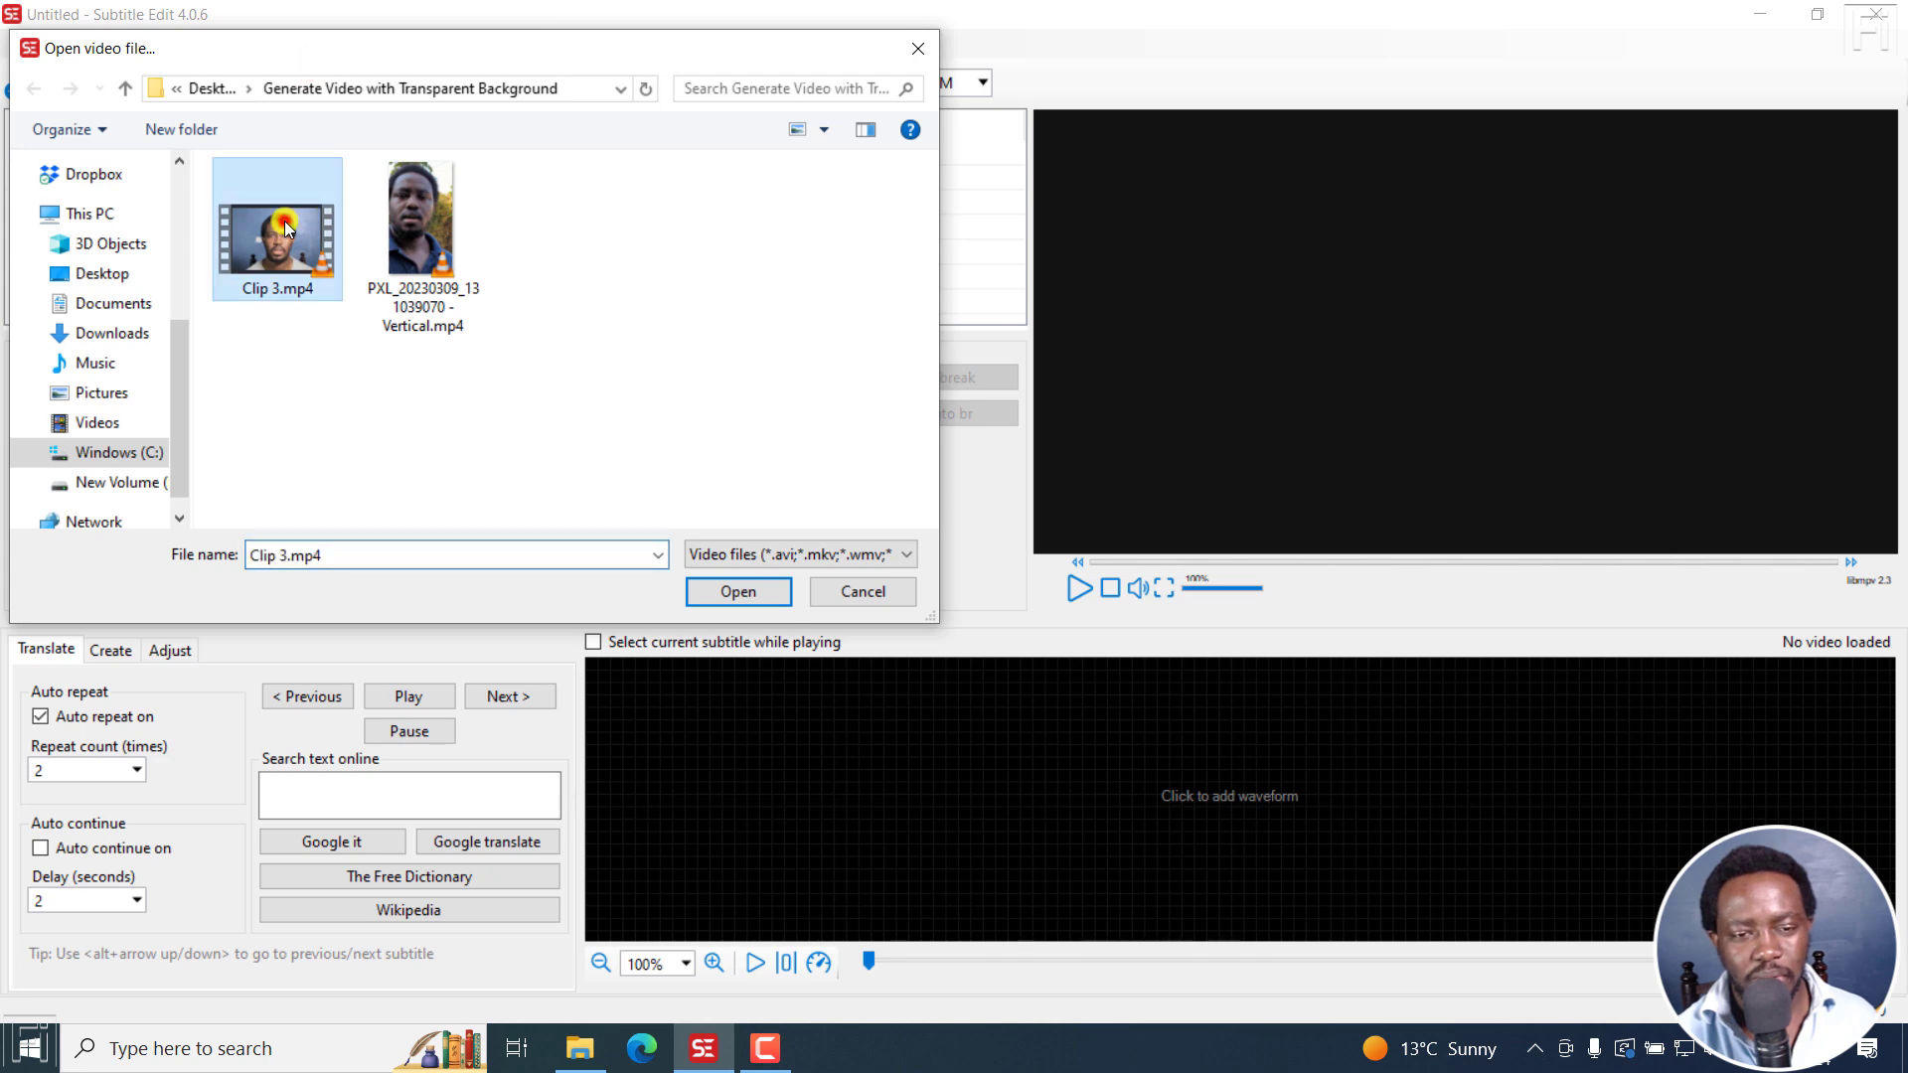
{"action": "left_click", "coordinate": [737, 589]}
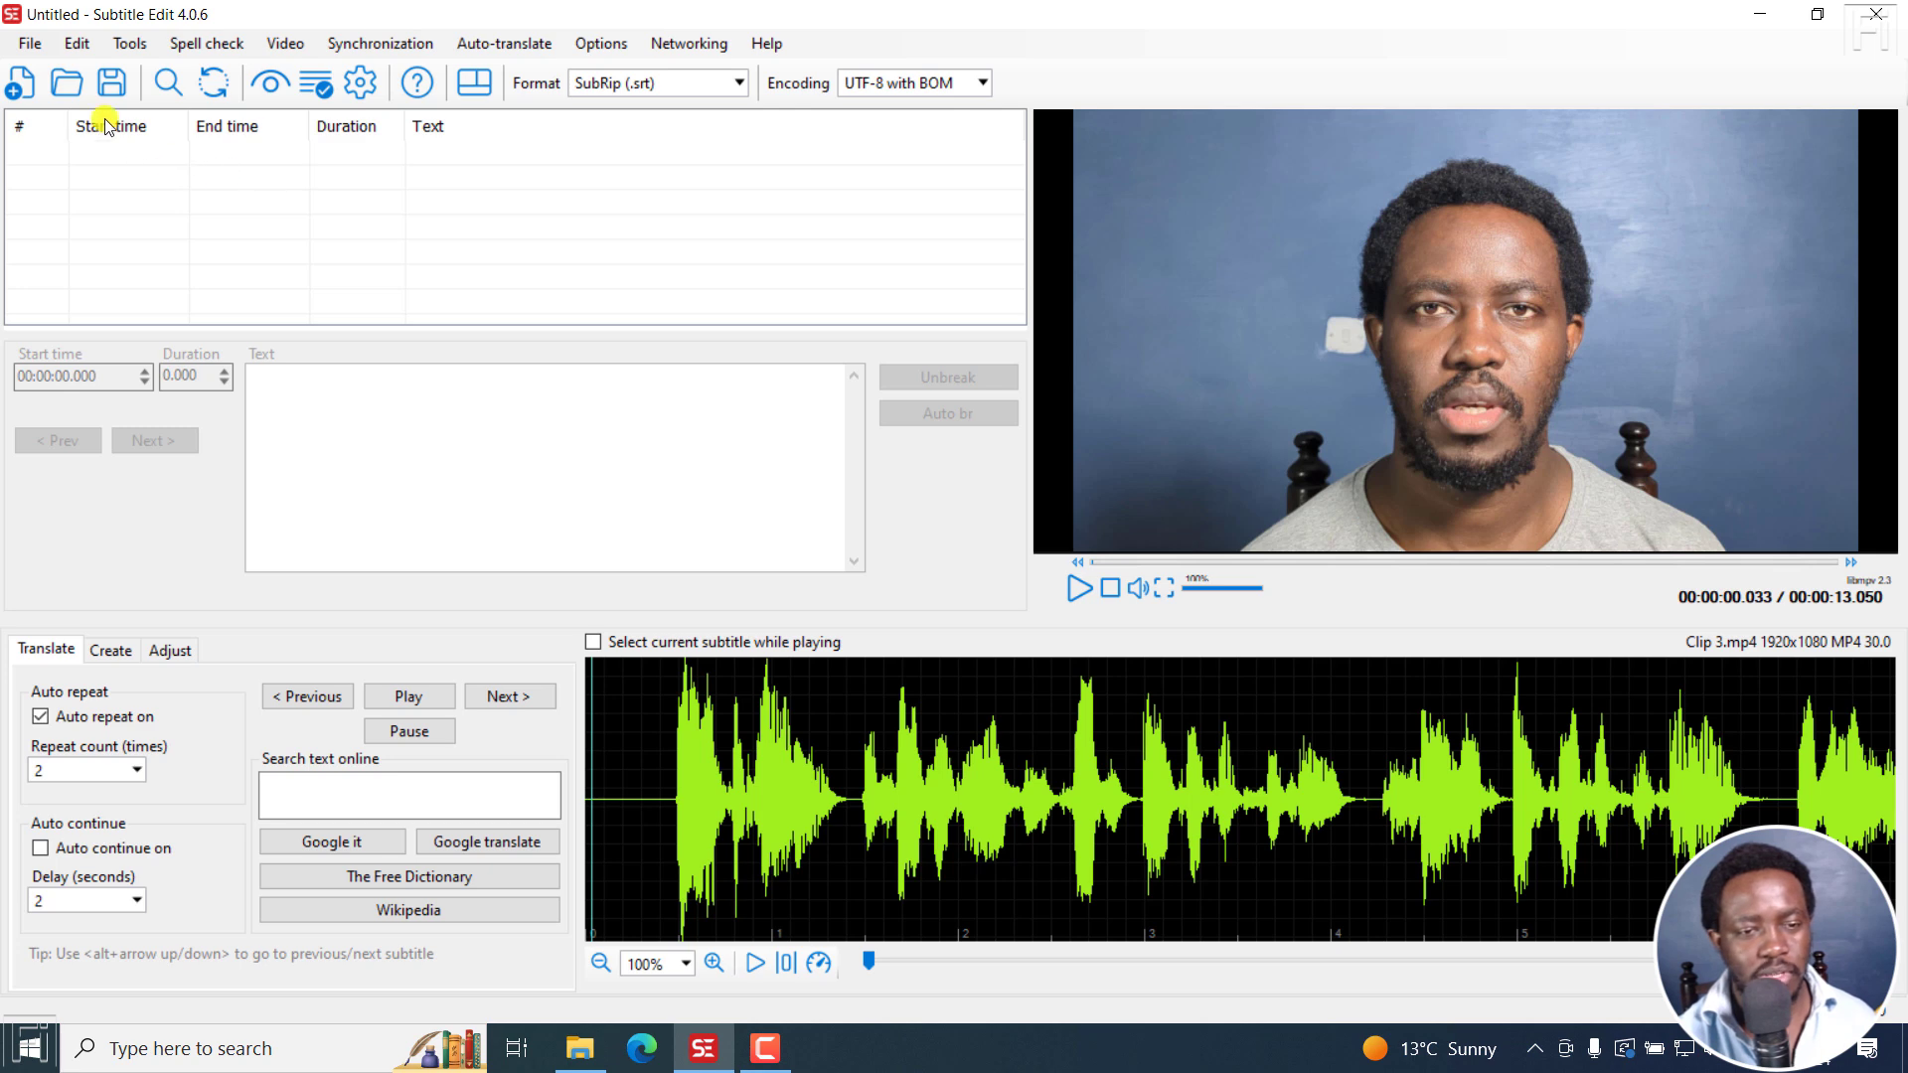
- Open the subtitle file Clip 3.srt for the loaded video
{"action": "left_click", "coordinate": [31, 45]}
{"action": "left_click", "coordinate": [91, 127]}
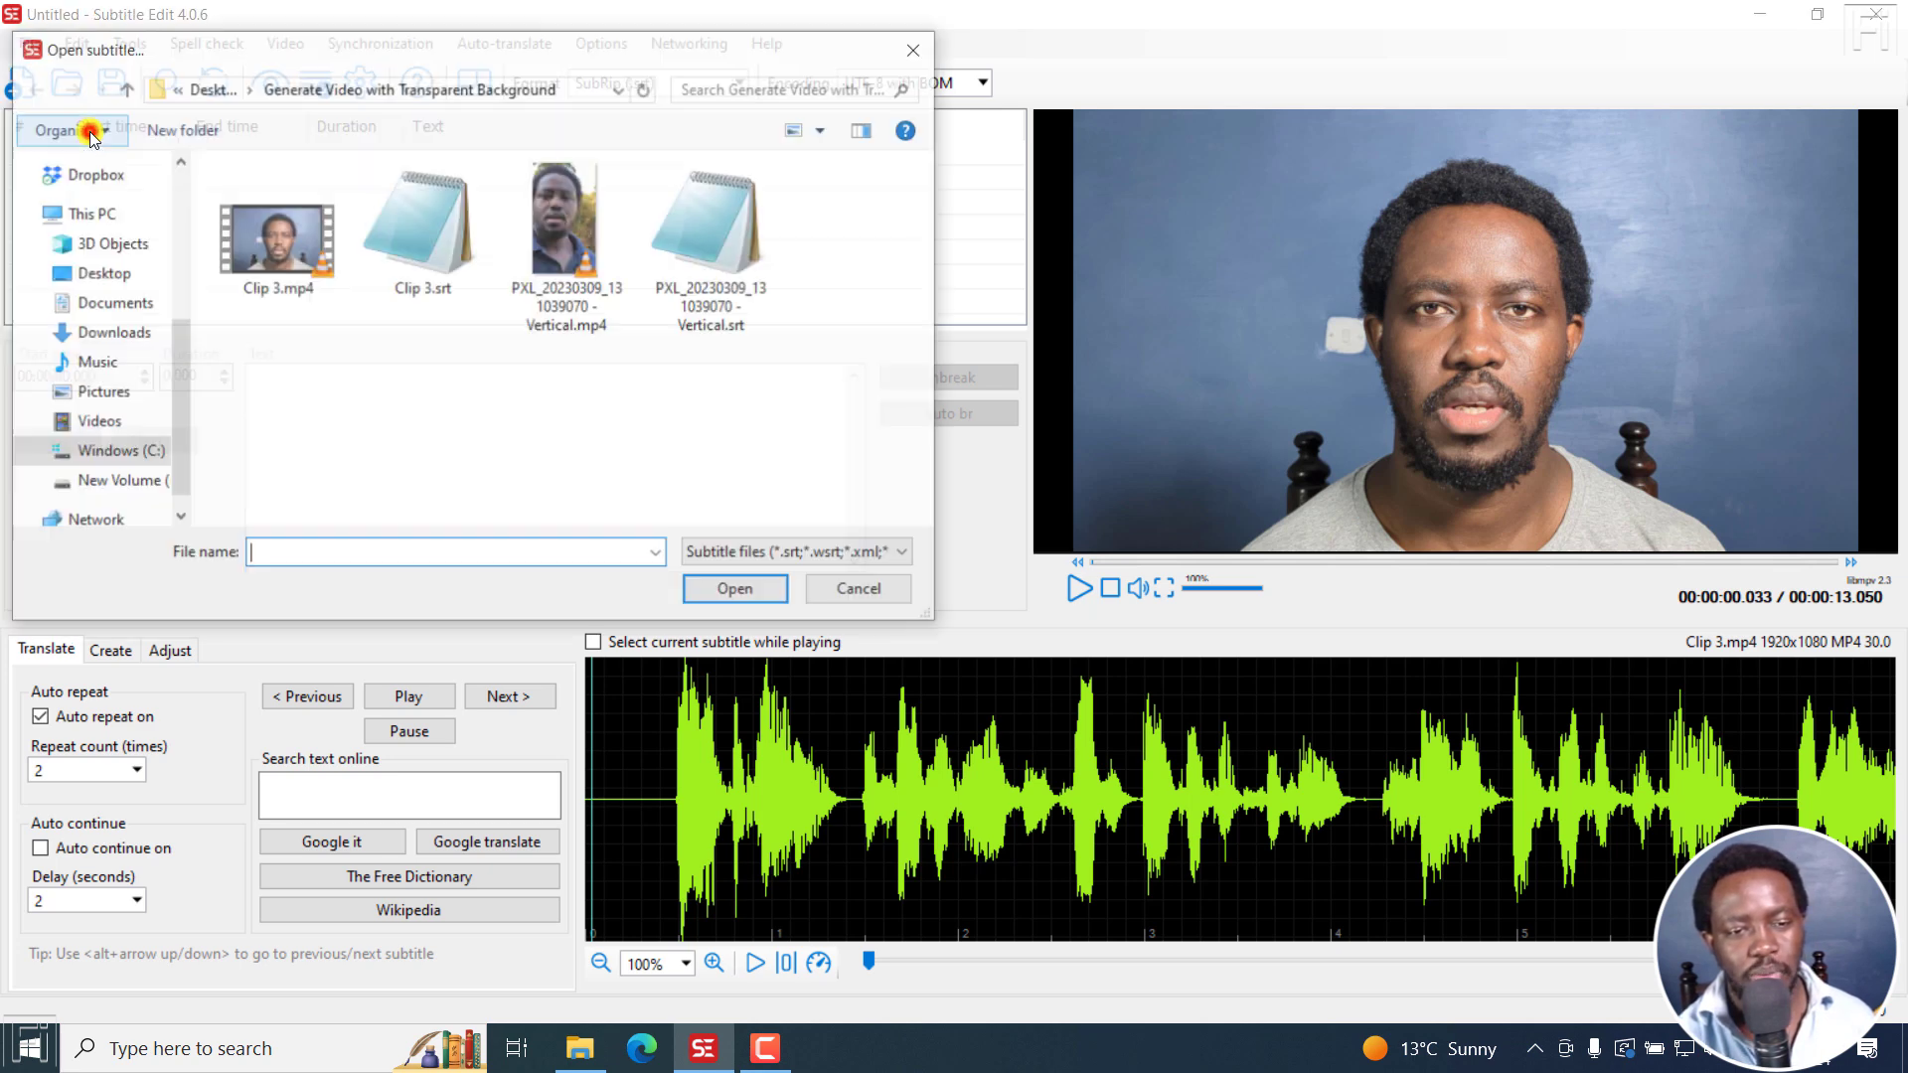
{"action": "left_click", "coordinate": [415, 277]}
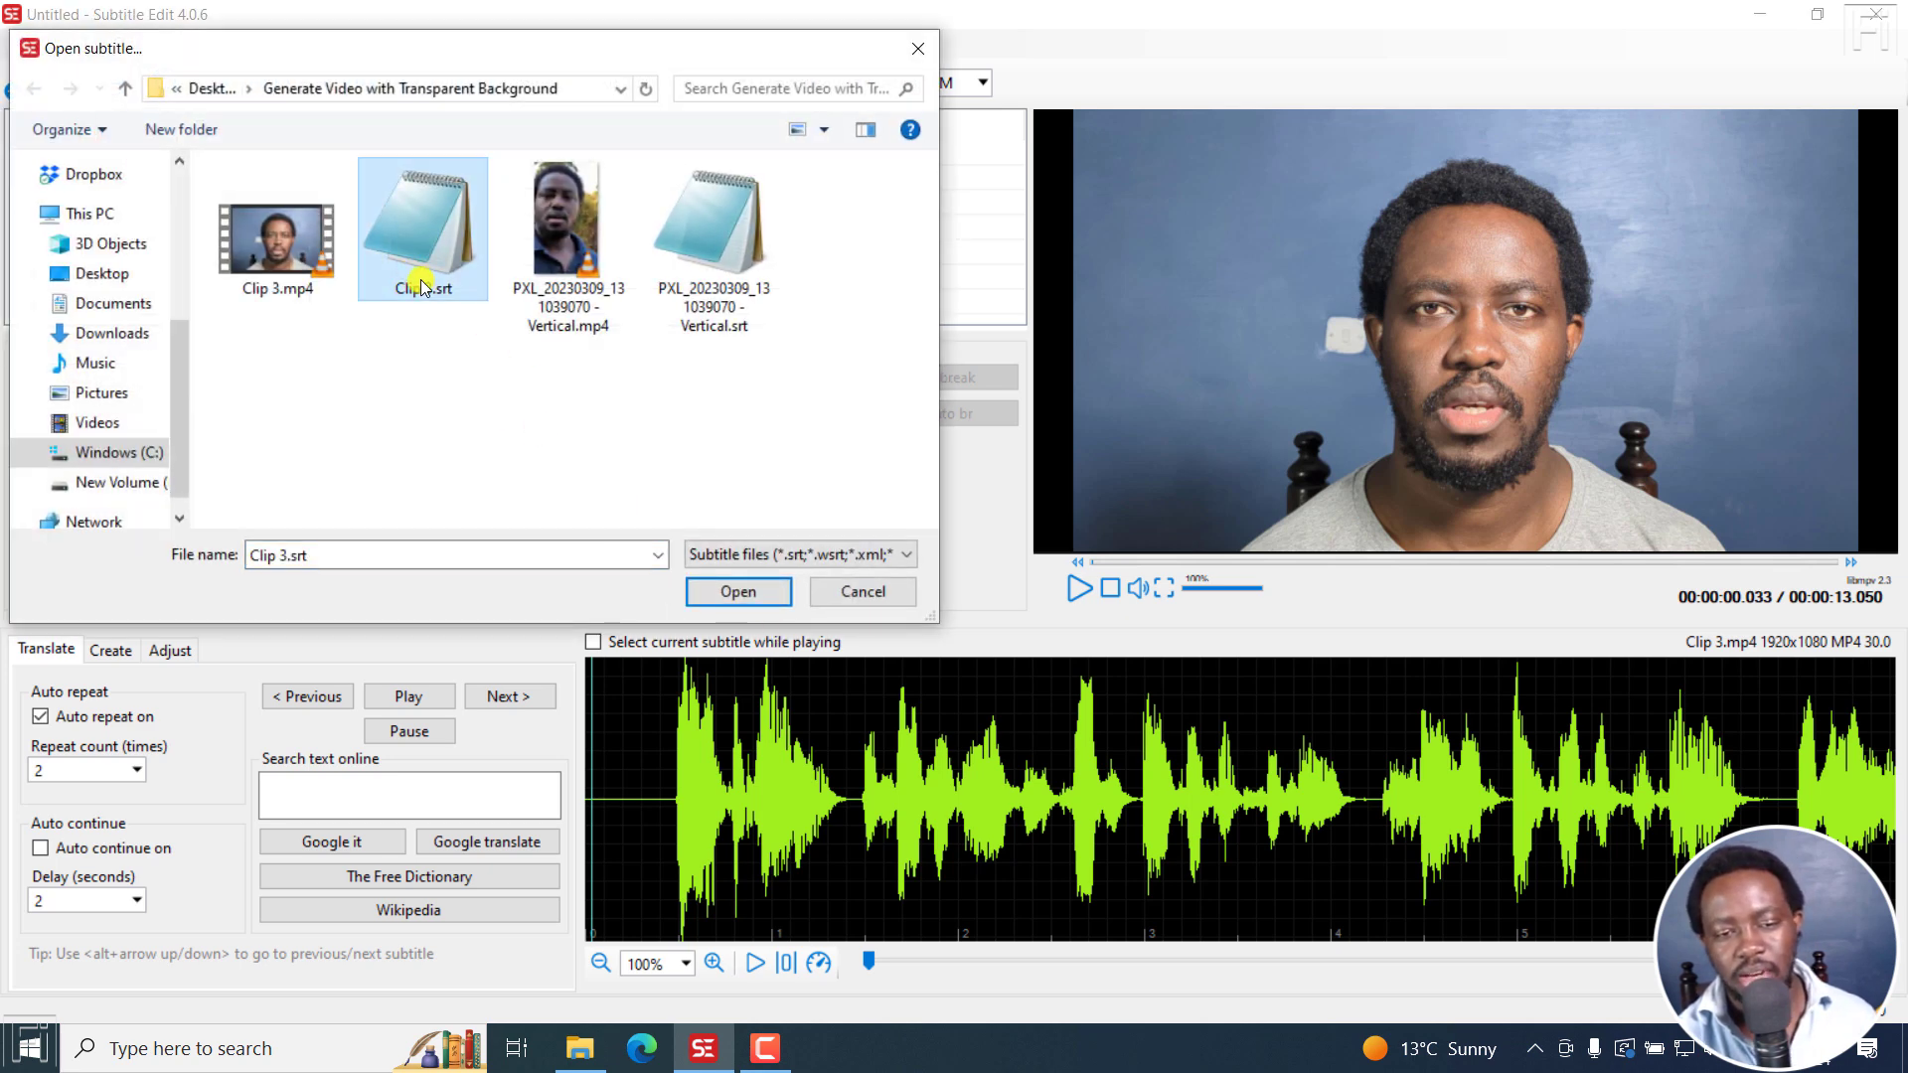
{"action": "left_click", "coordinate": [721, 588]}
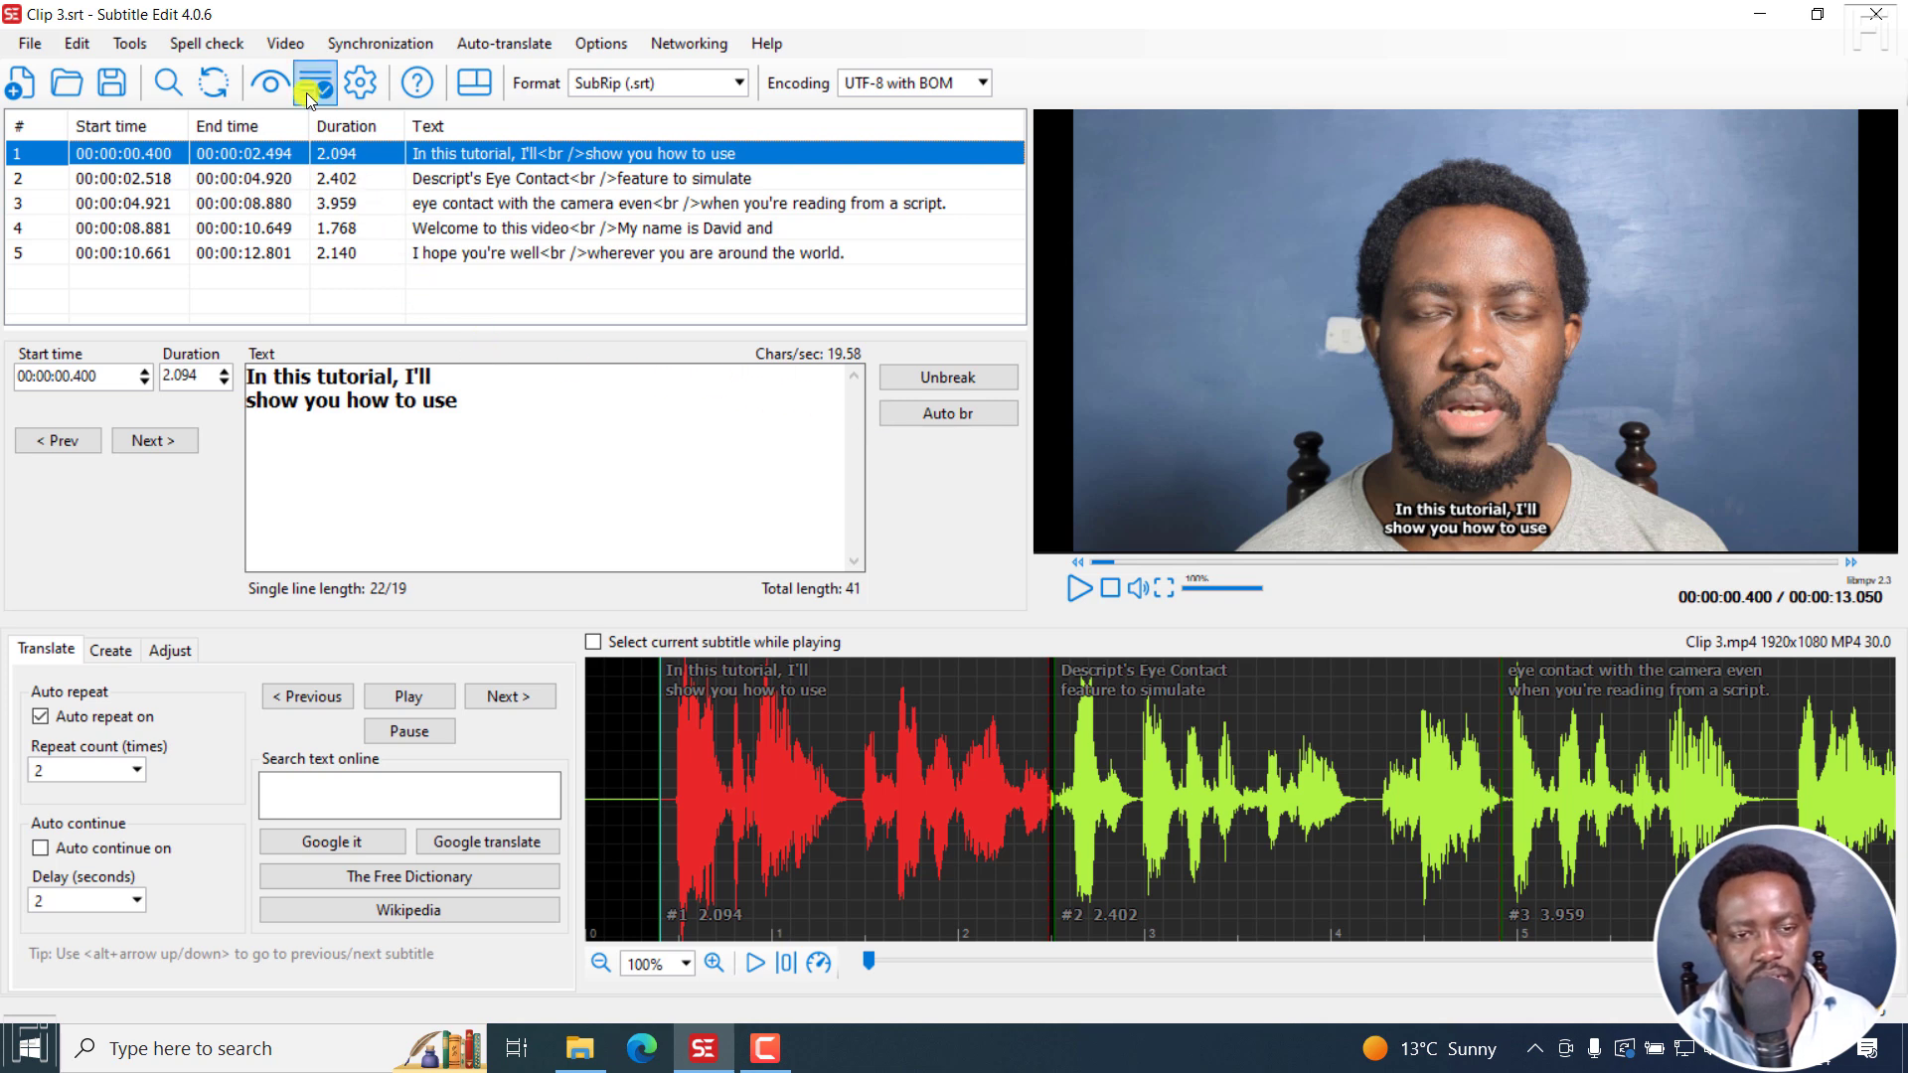
- Start generating a video with burned-in subtitles and preview the subtitle size in full screen
{"action": "left_click", "coordinate": [285, 50]}
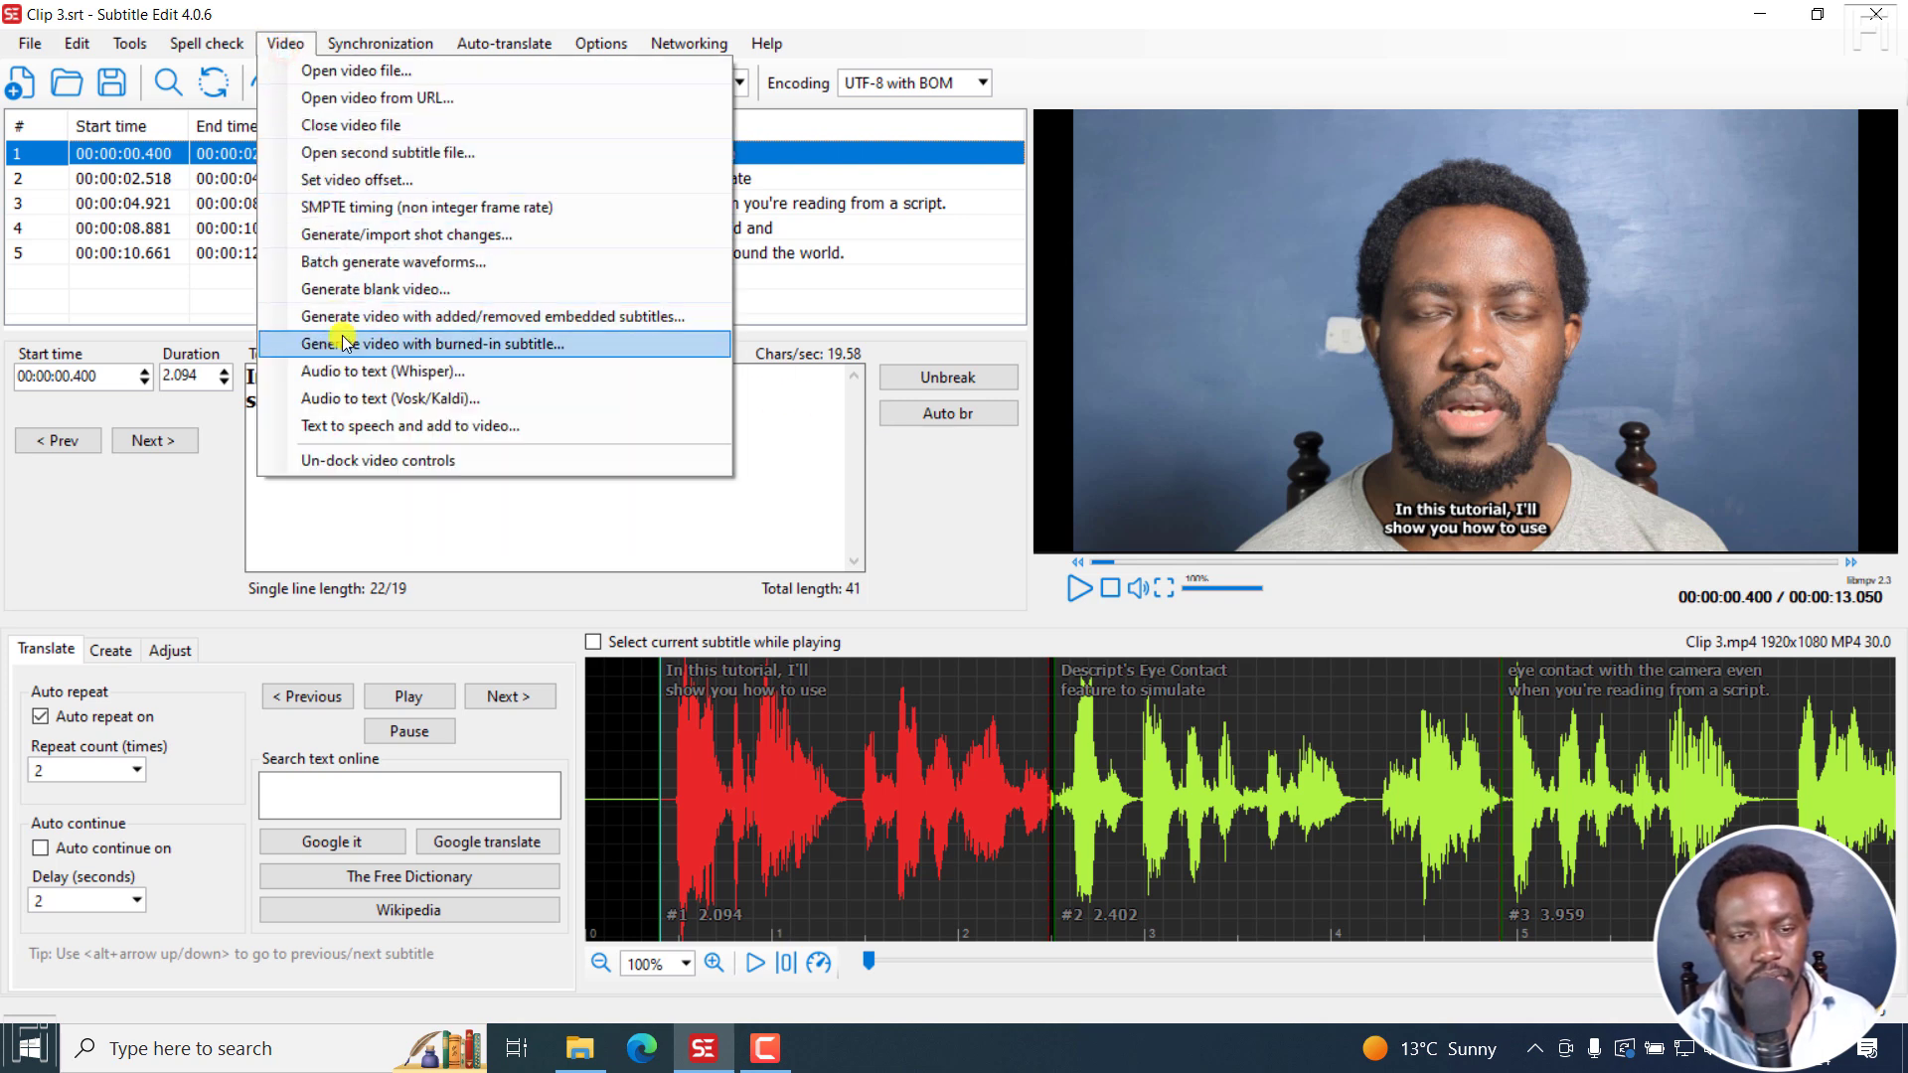
{"action": "left_click", "coordinate": [446, 355]}
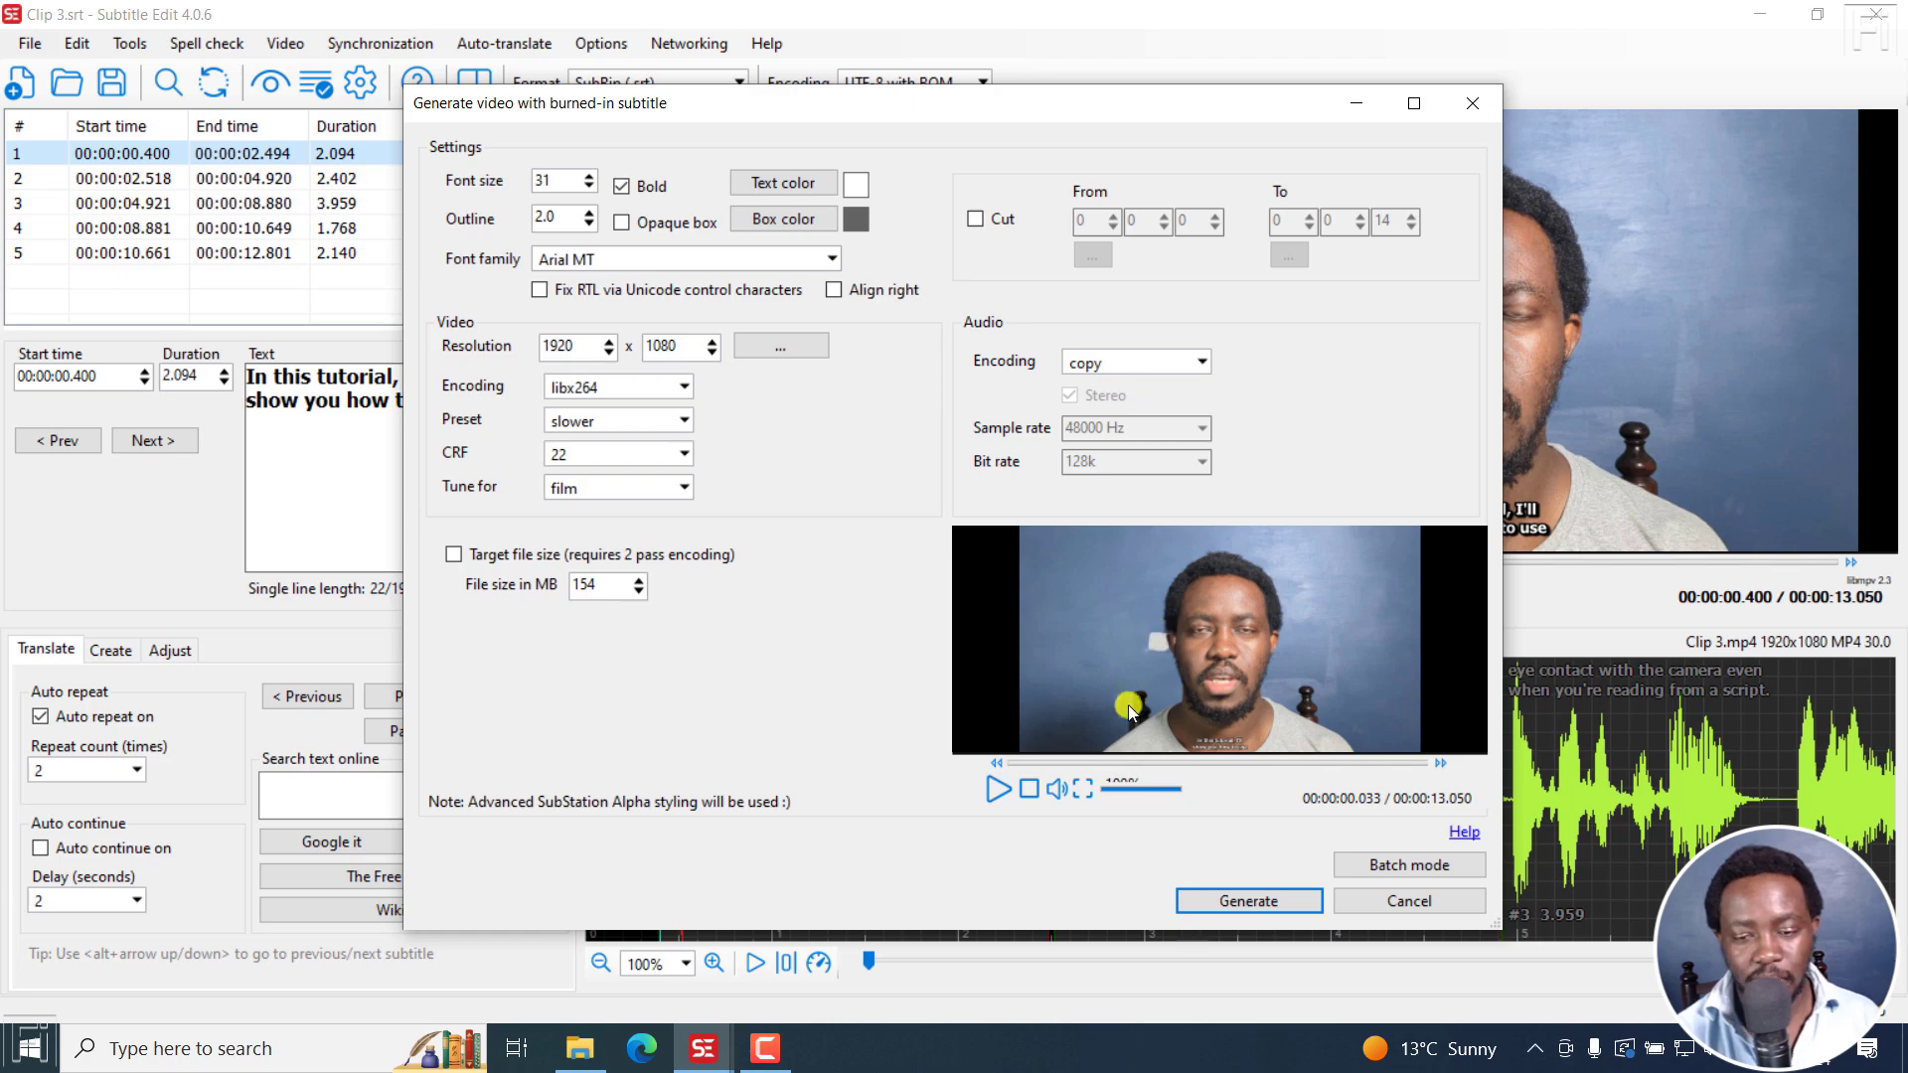
{"action": "left_click", "coordinate": [1084, 789]}
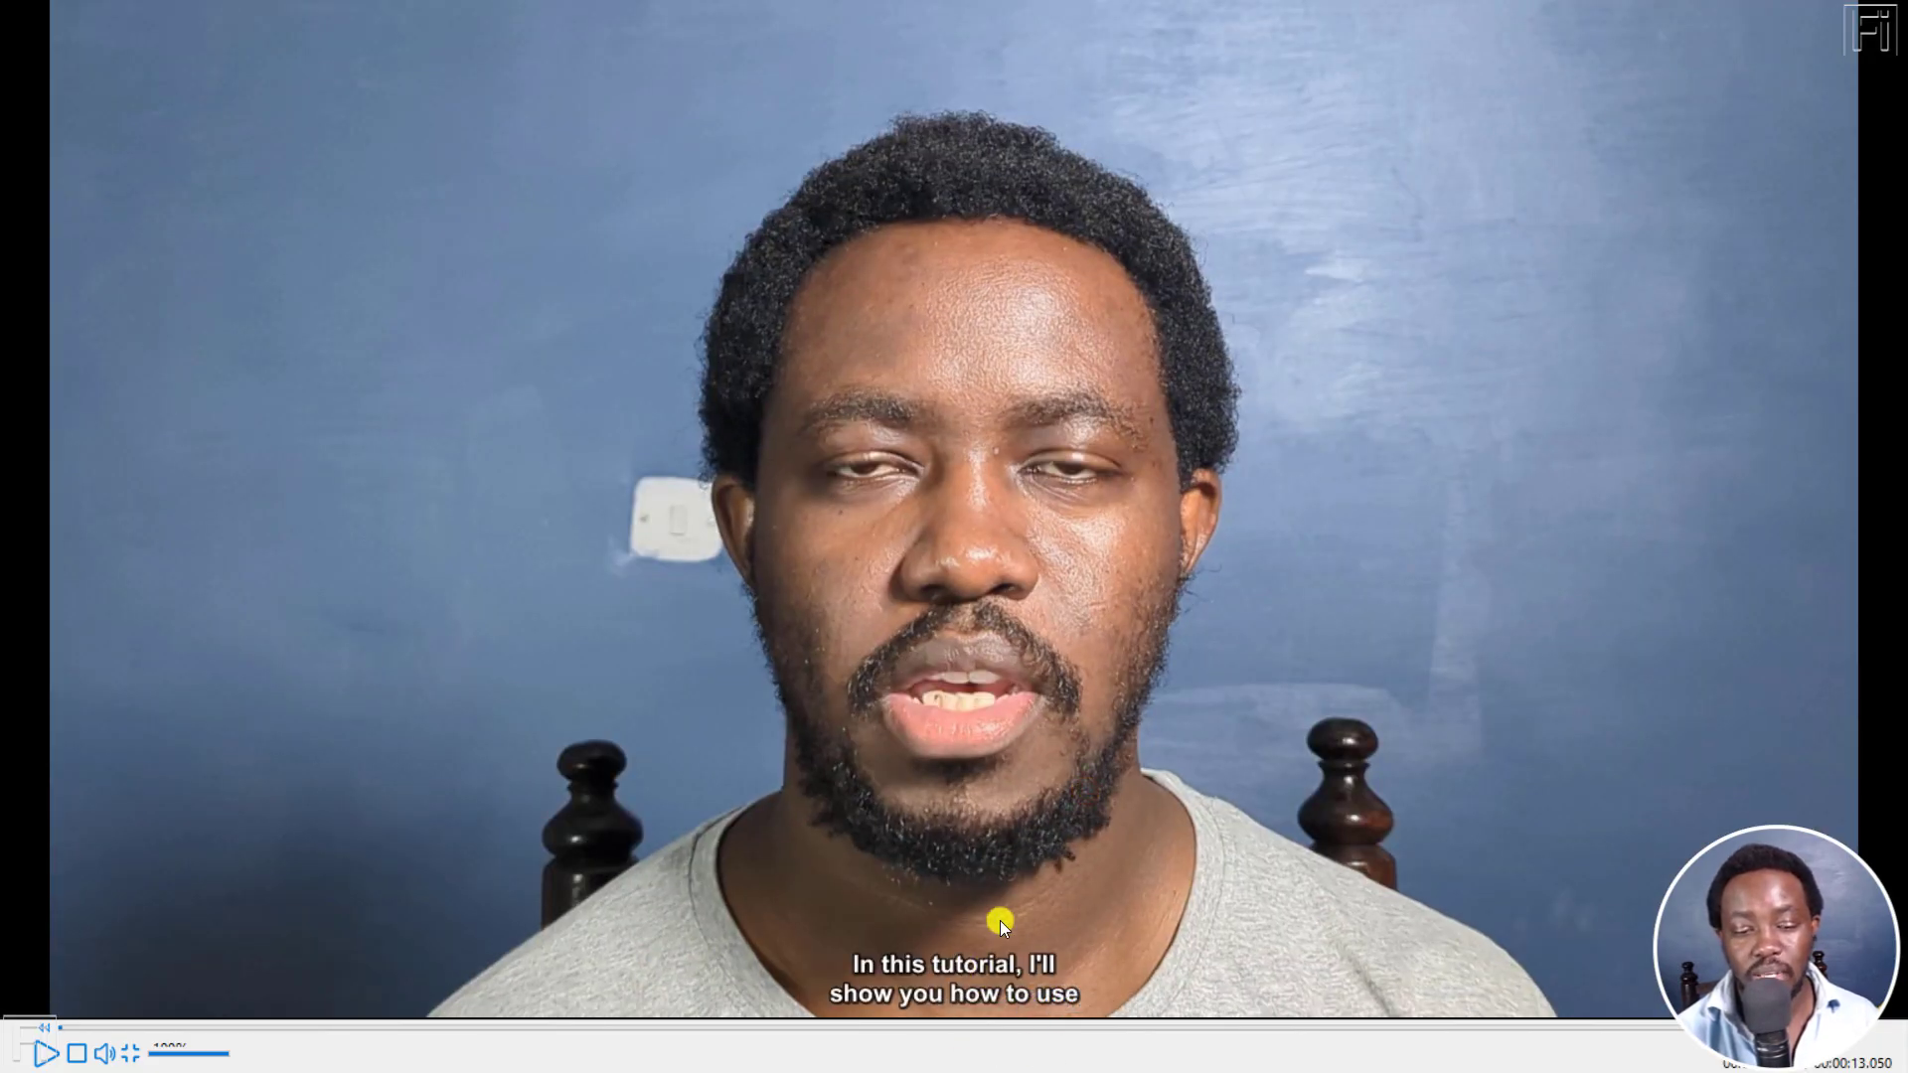
{"action": "left_click", "coordinate": [133, 1054]}
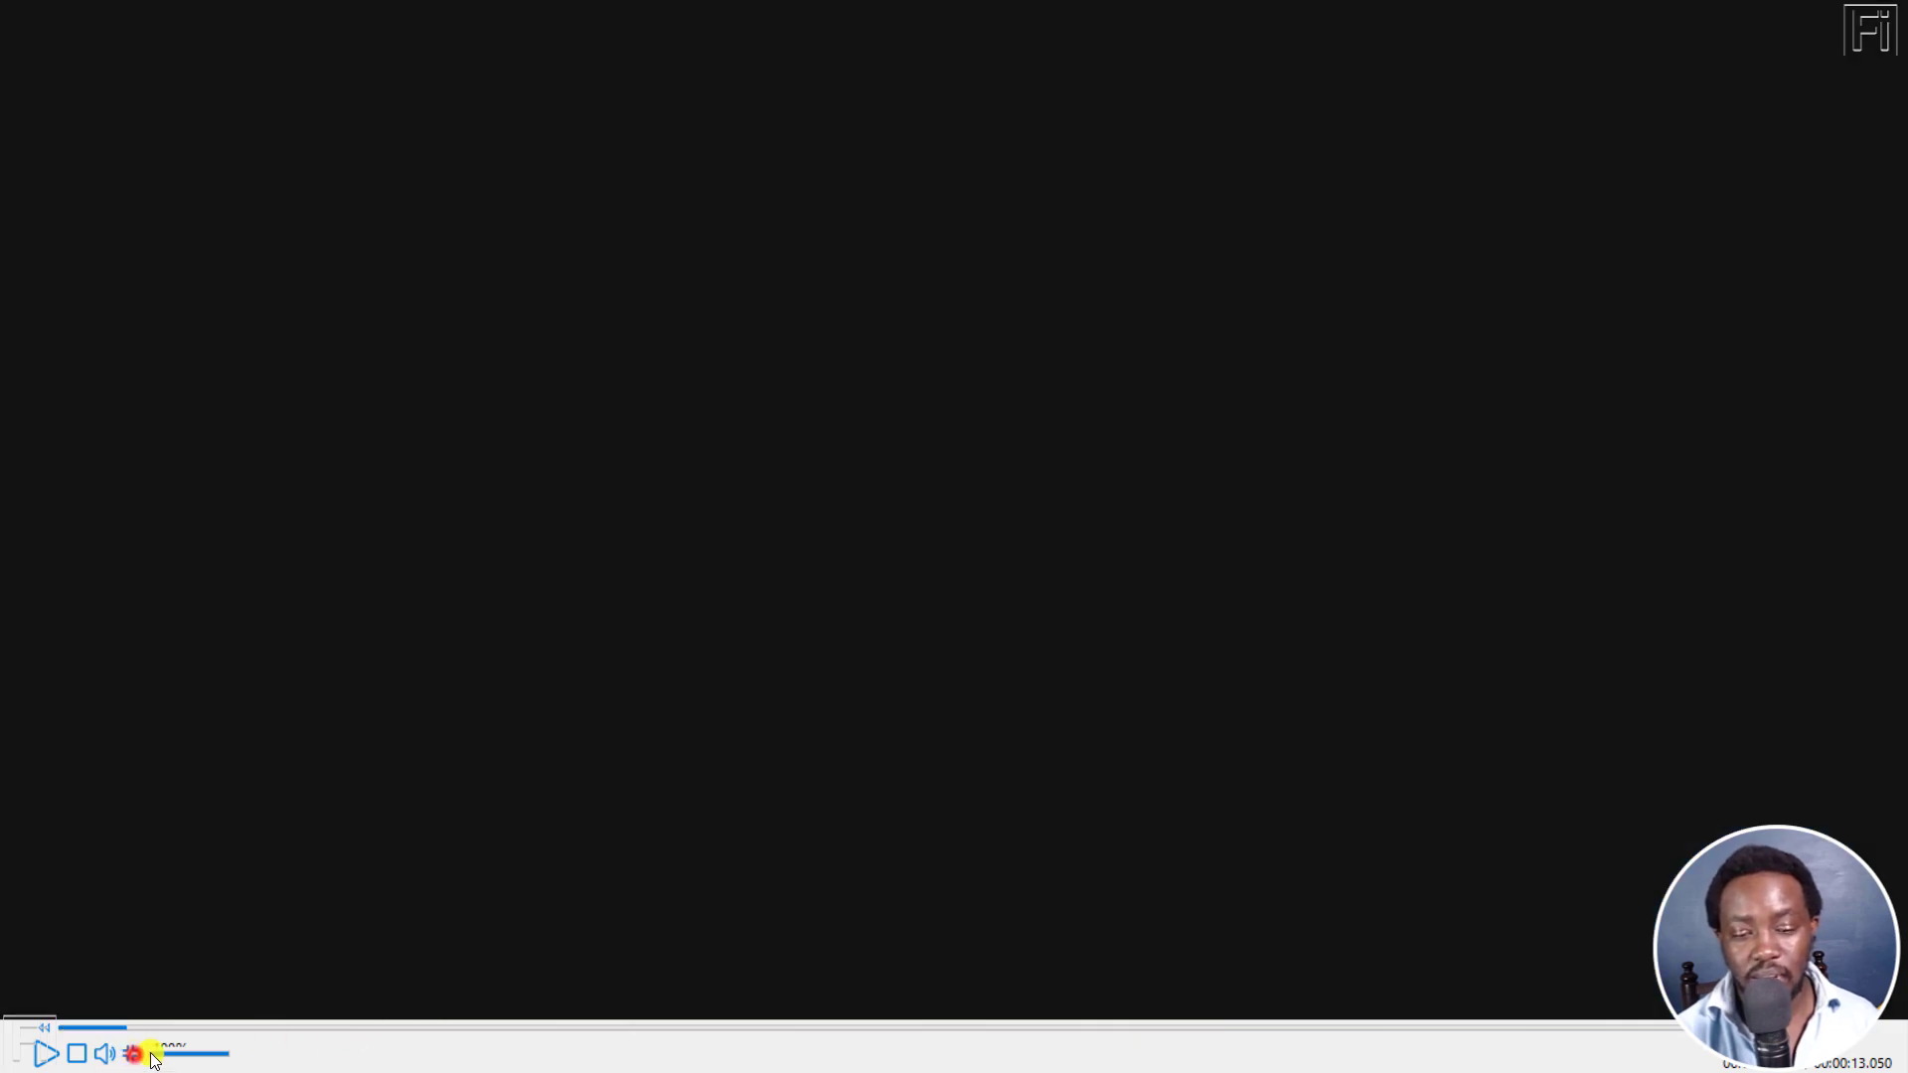
- Set the burned-in subtitle font size to 60 and check it in the full-screen preview
{"action": "left_click", "coordinate": [588, 181]}
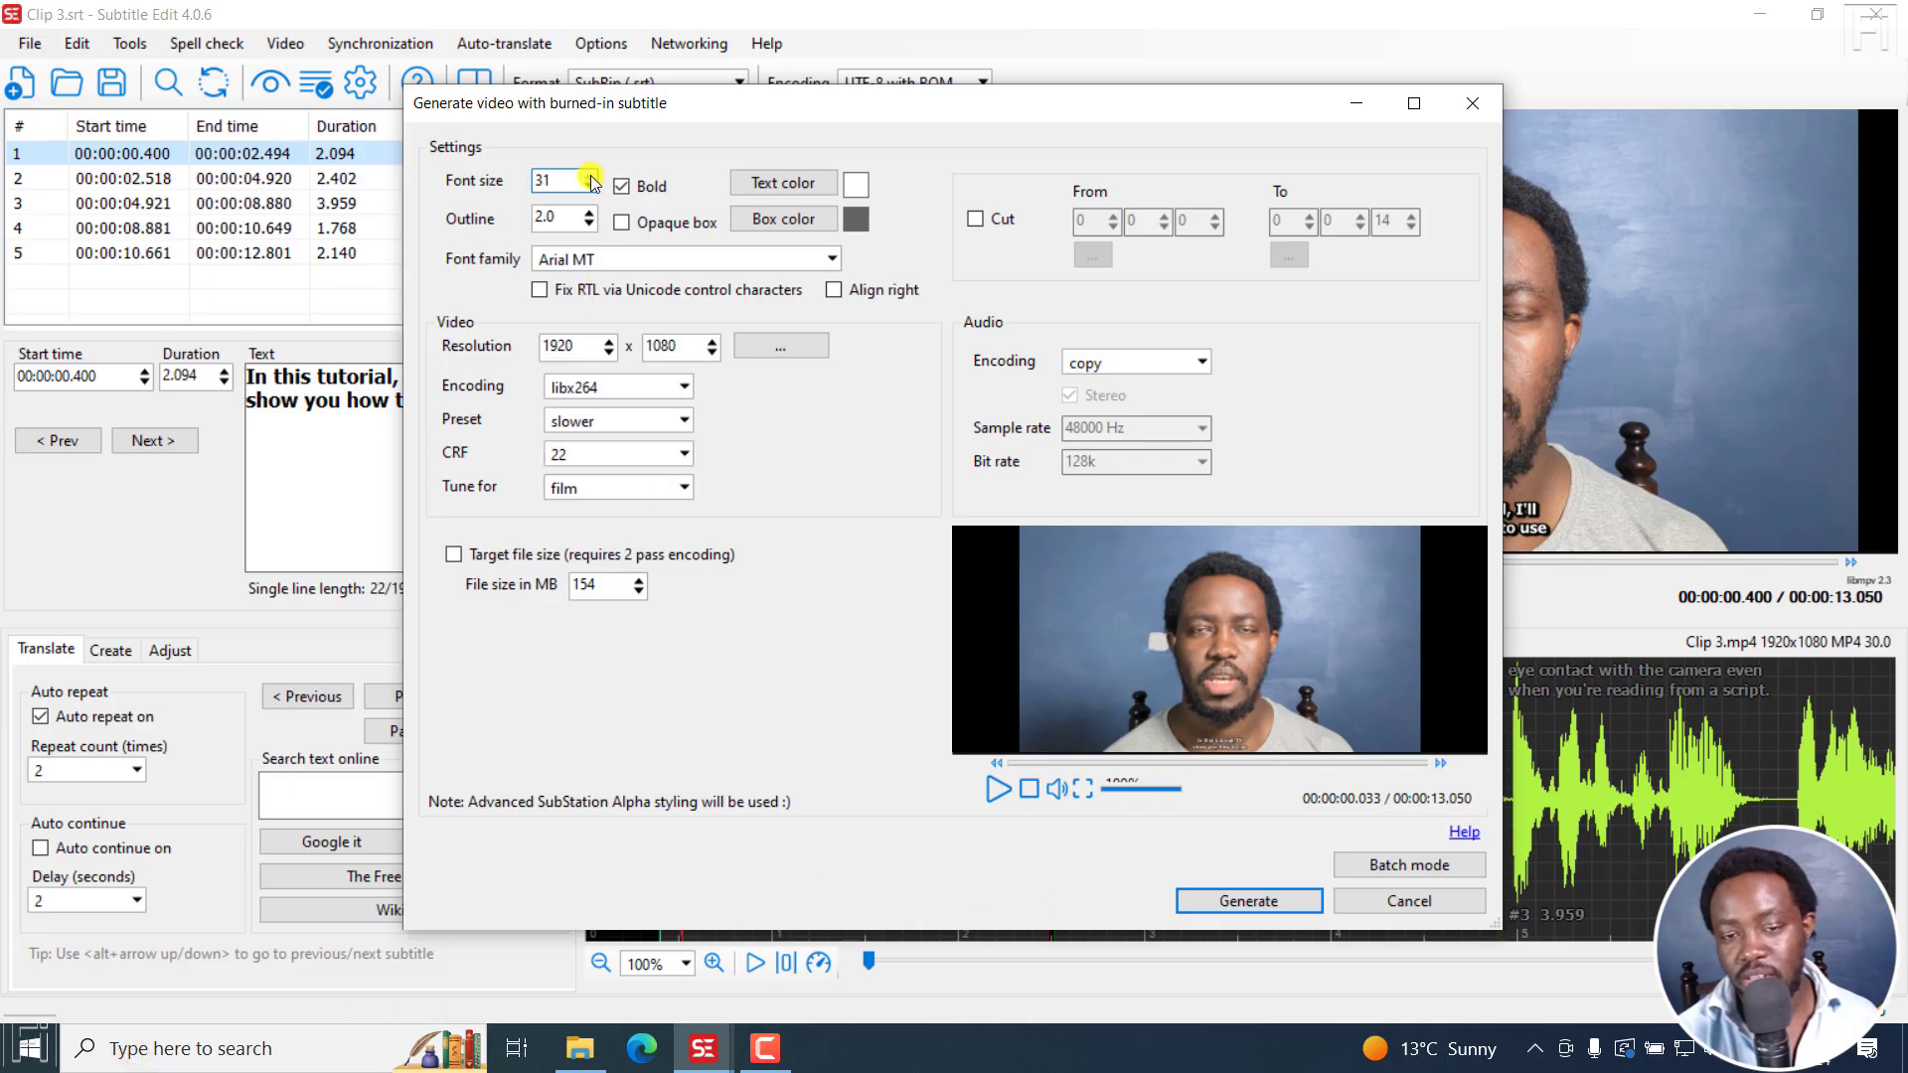
{"action": "left_click_drag", "start_coordinate": [564, 182], "coordinate": [526, 184]}
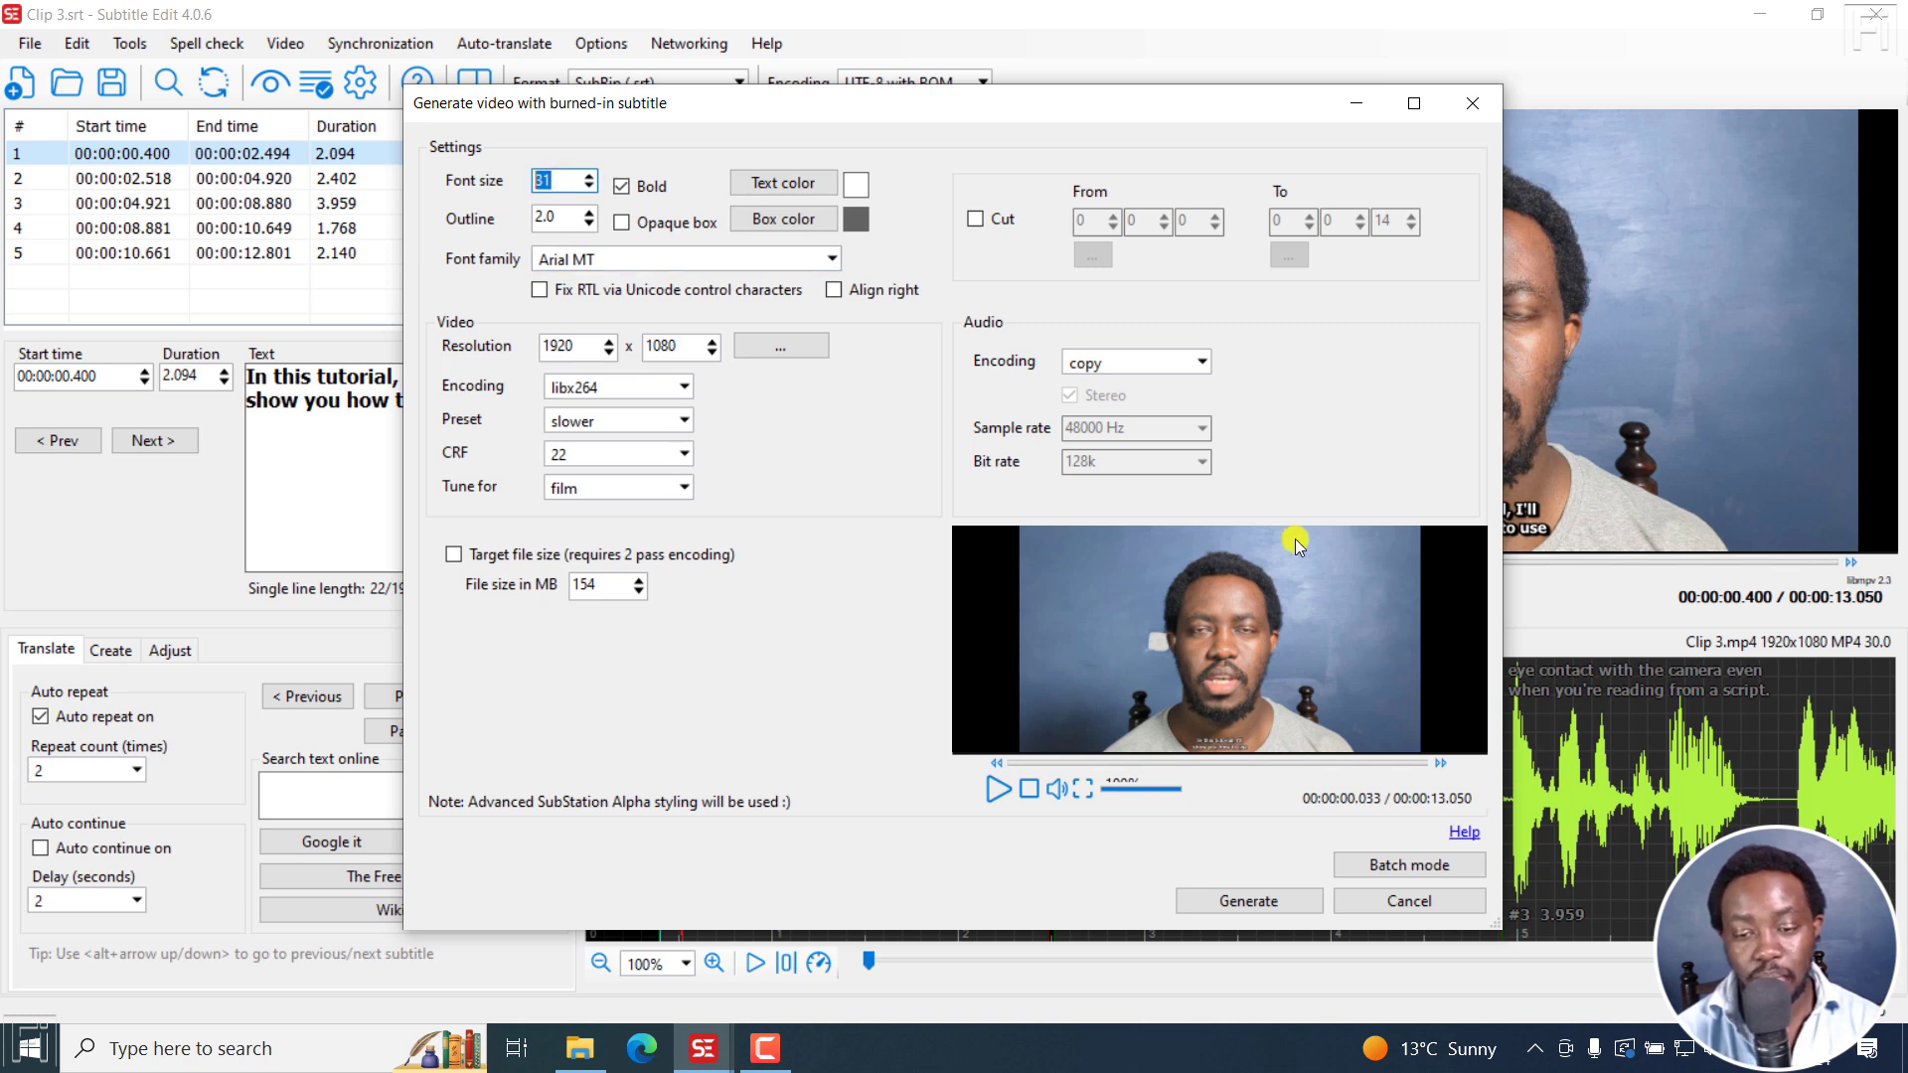
{"action": "left_click", "coordinate": [590, 176]}
{"action": "left_click", "coordinate": [590, 176]}
{"action": "left_click", "coordinate": [590, 176]}
{"action": "left_click", "coordinate": [590, 176]}
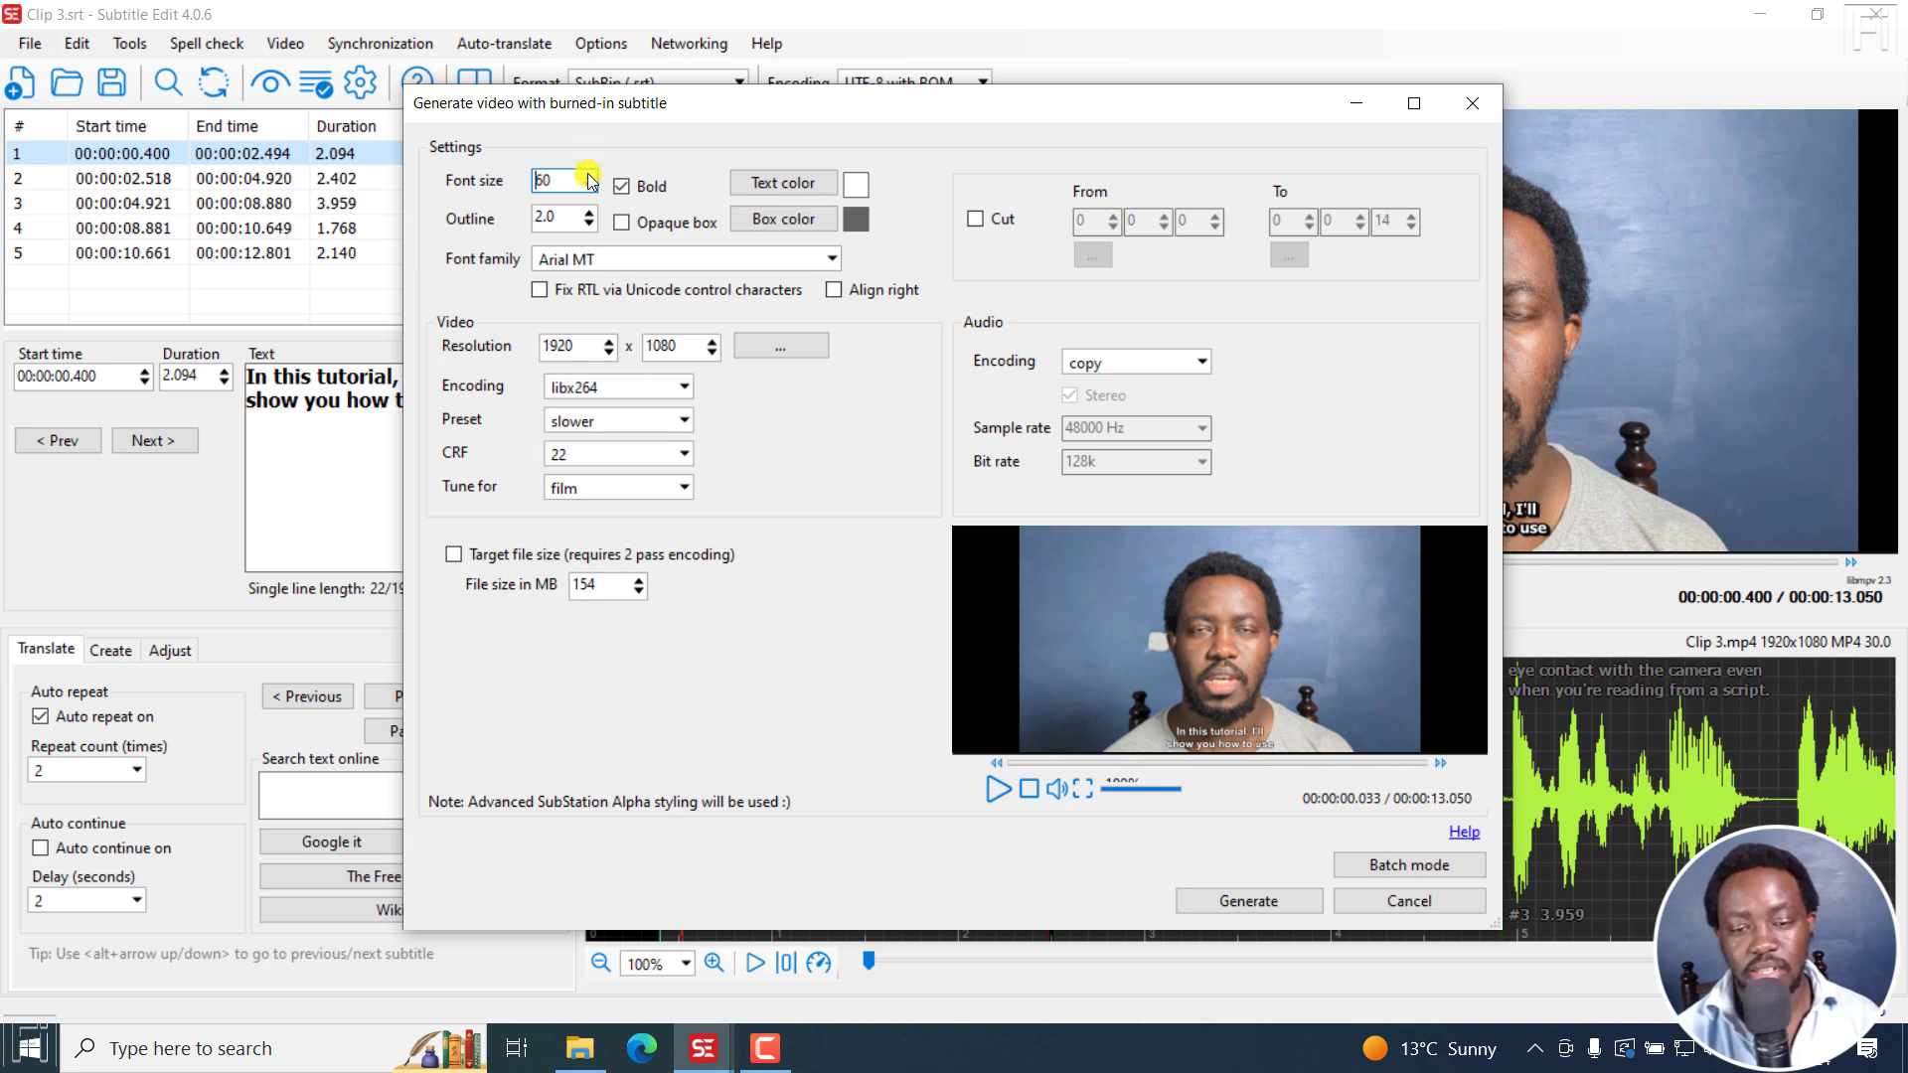
{"action": "left_click", "coordinate": [1082, 788]}
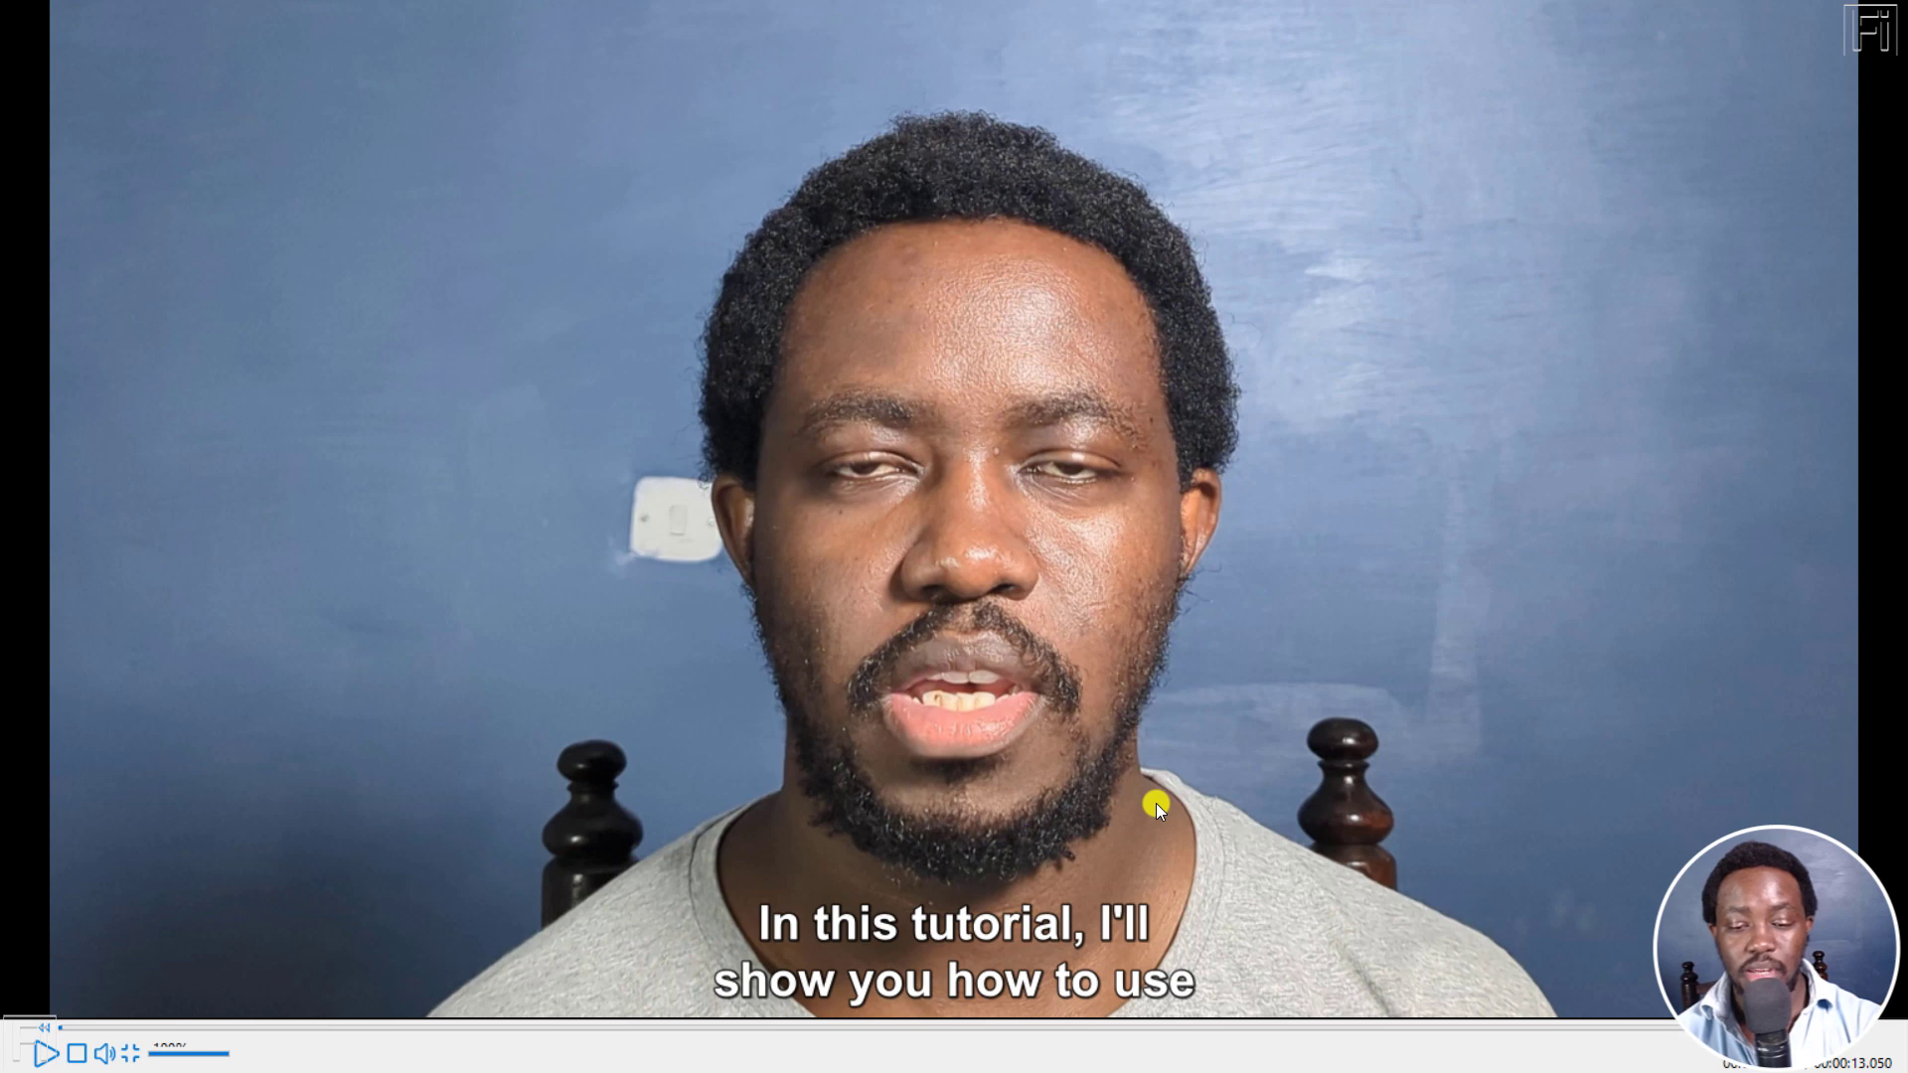
{"action": "key", "text": "Escape"}
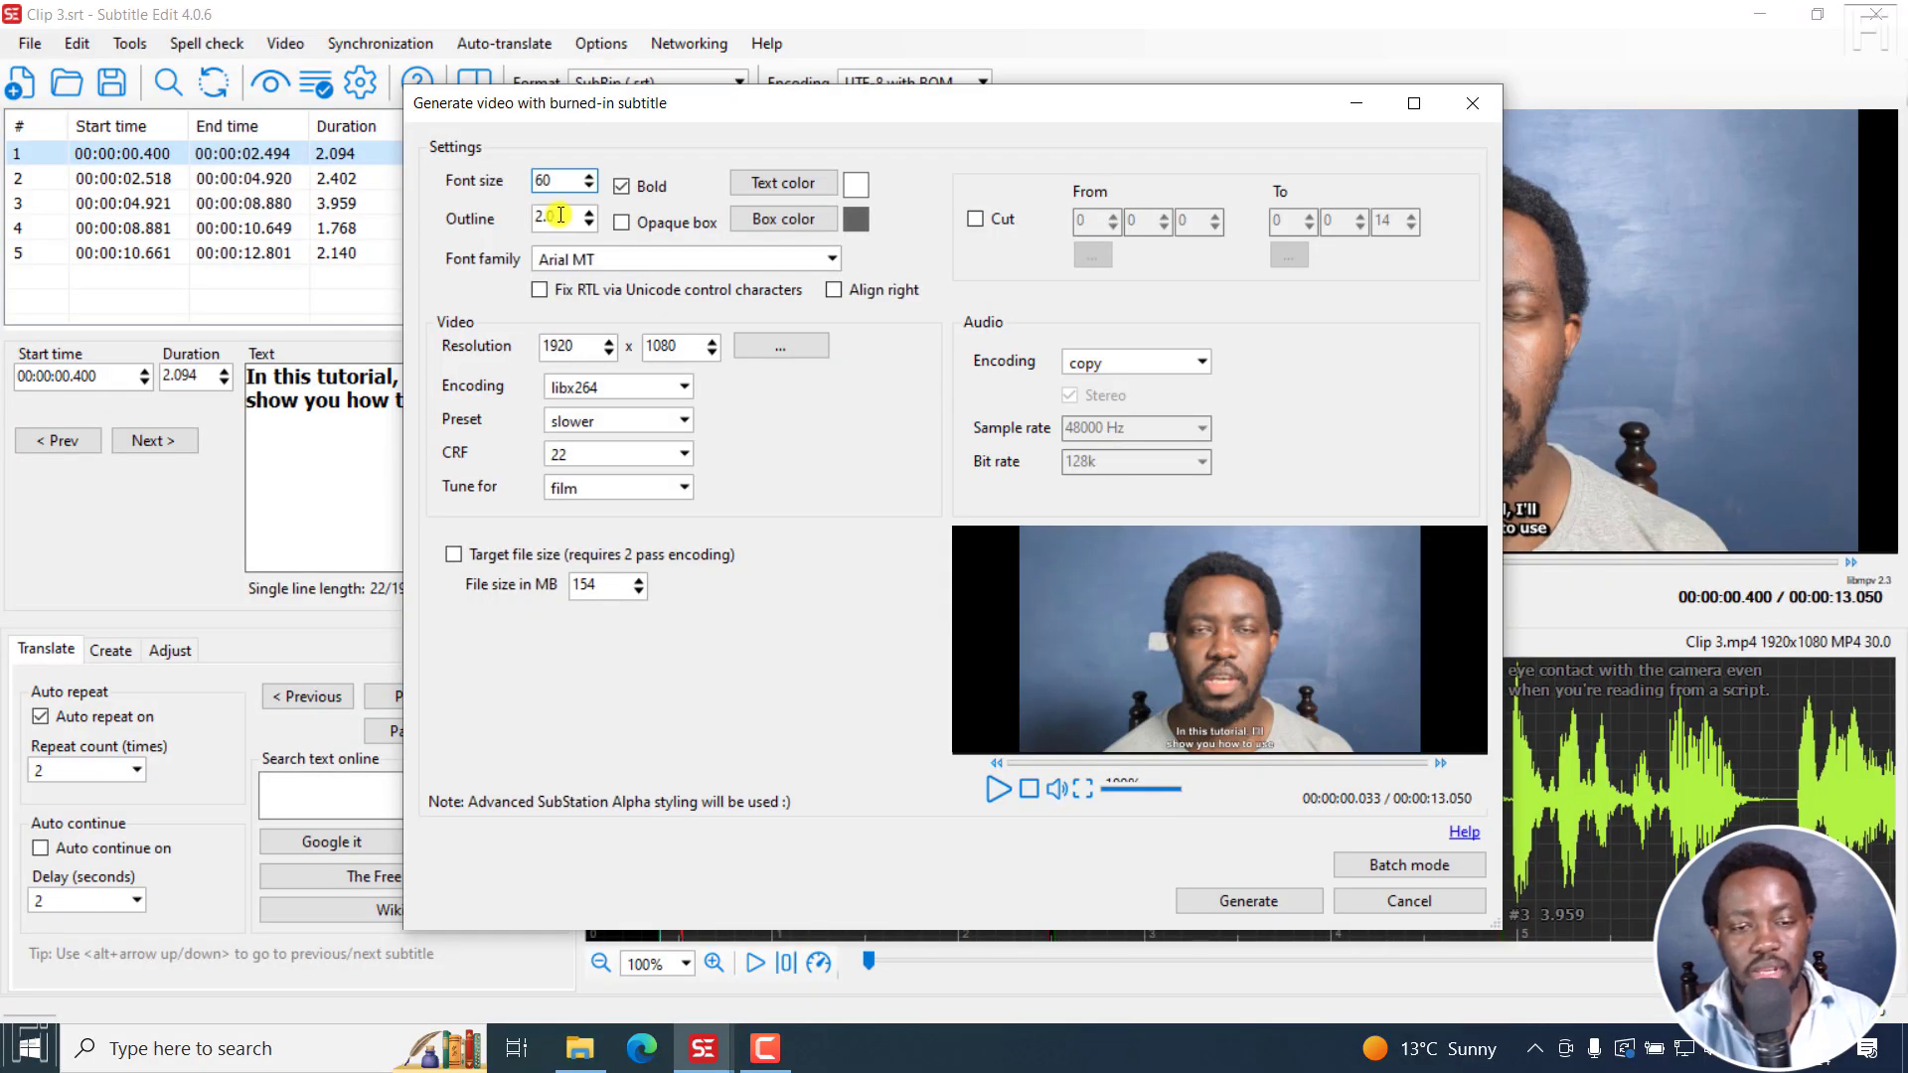
- Set the burned-in subtitle font size to 90 and check it in the full-screen preview
{"action": "double_click", "coordinate": [543, 181]}
{"action": "type", "text": "90"}
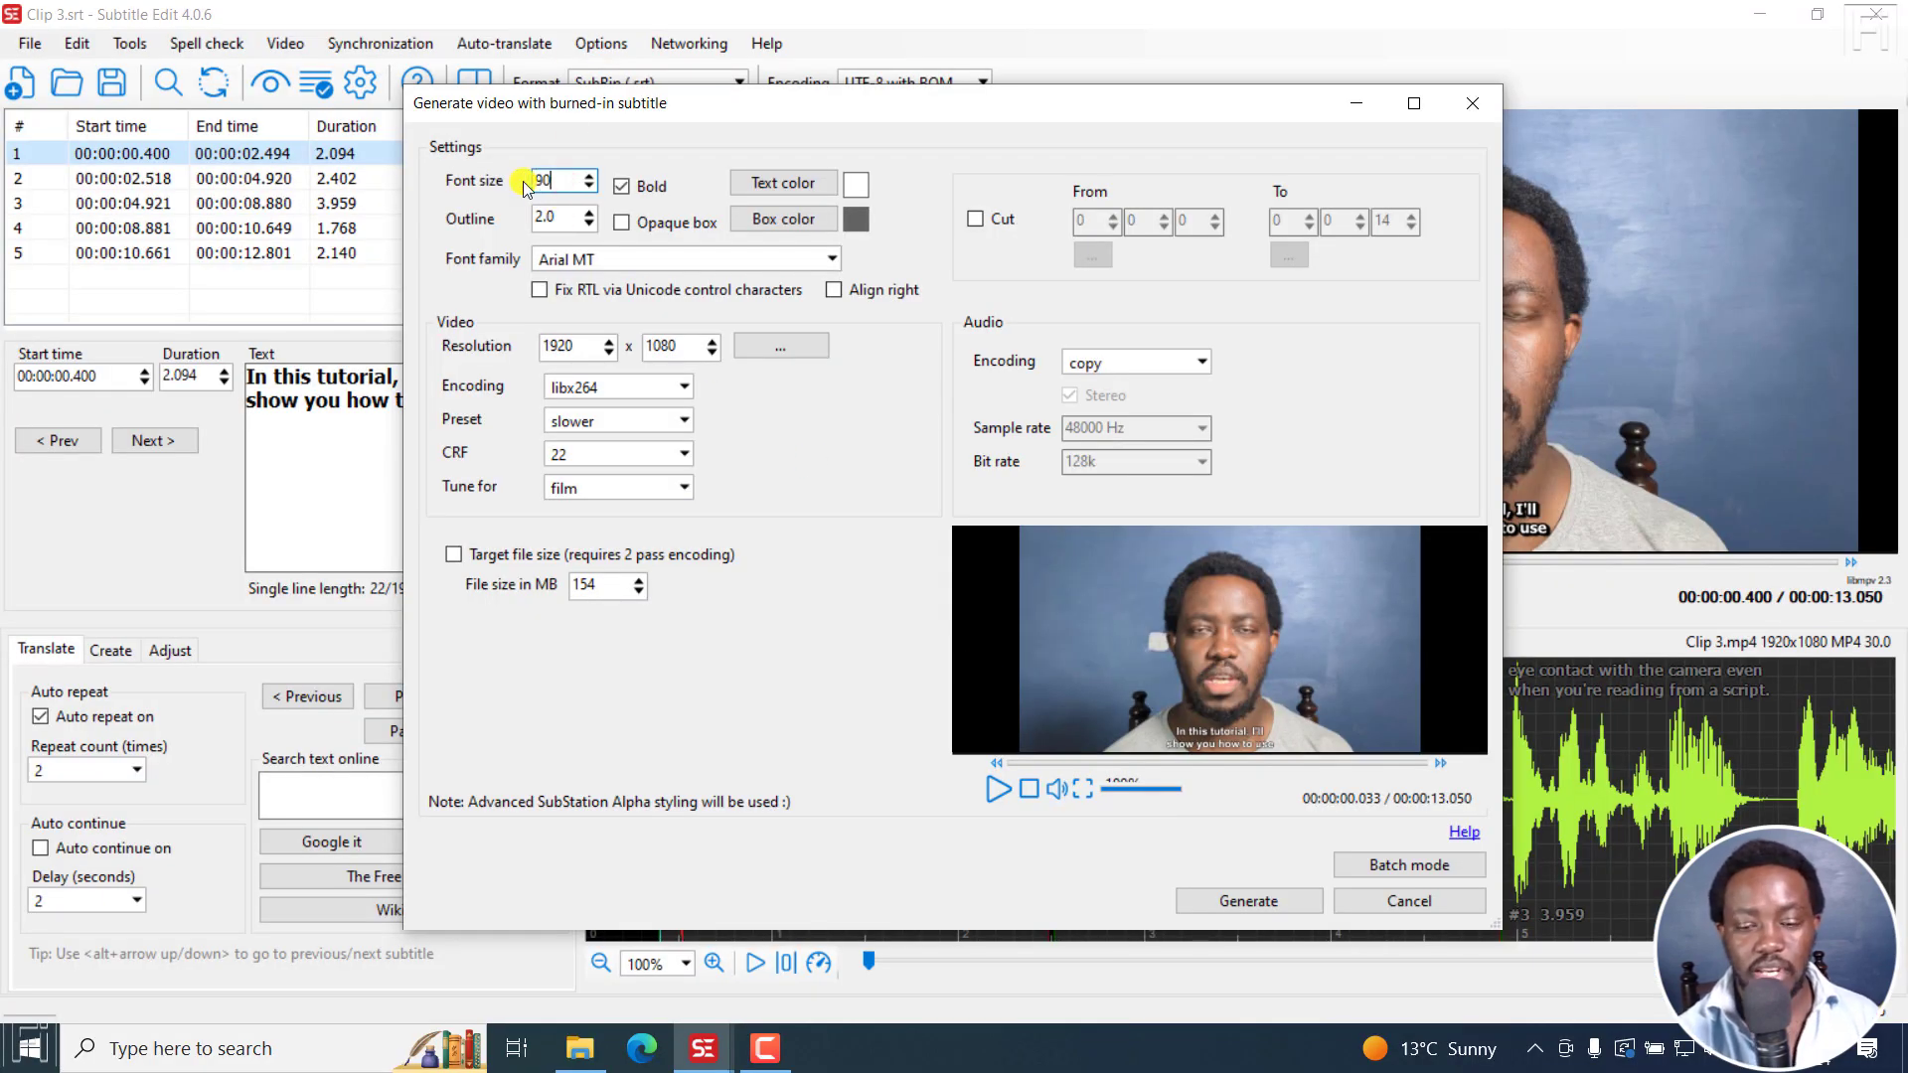
{"action": "left_click", "coordinate": [1082, 789]}
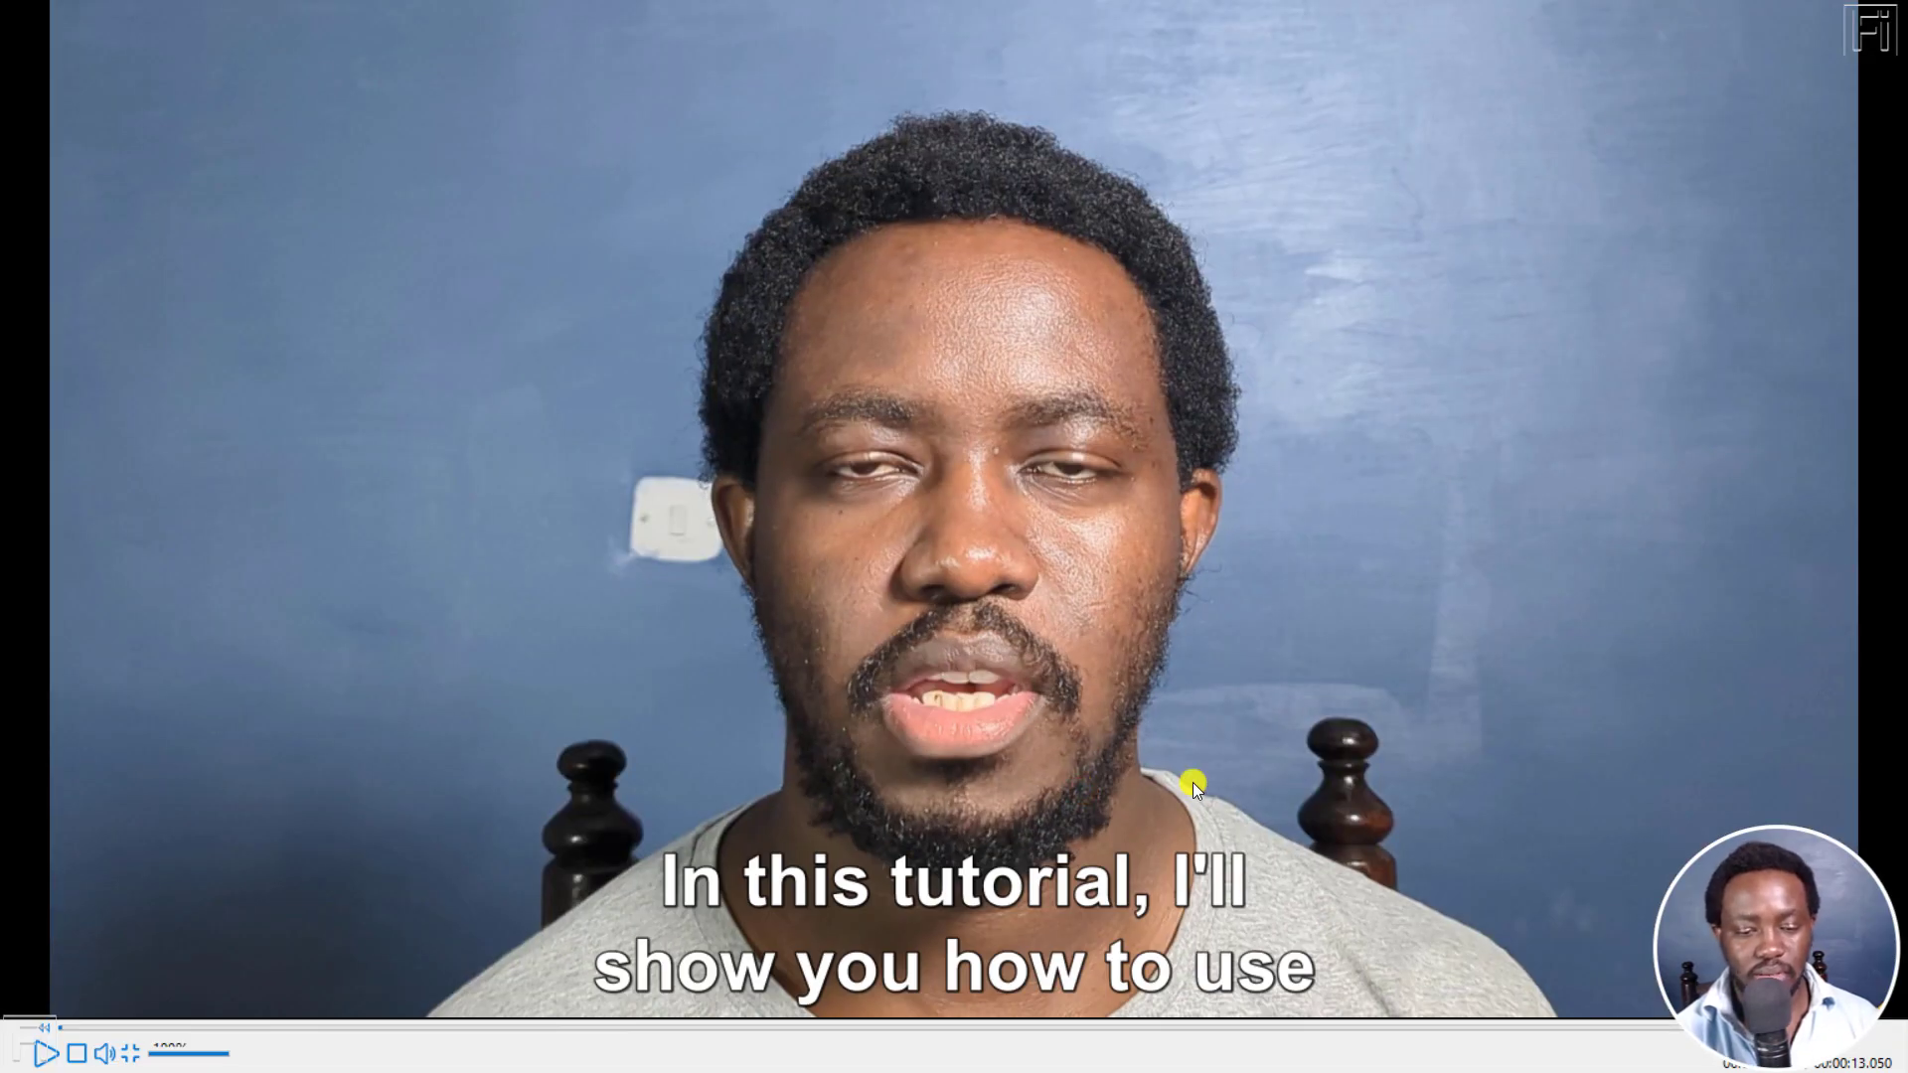
{"action": "key", "text": "Escape"}
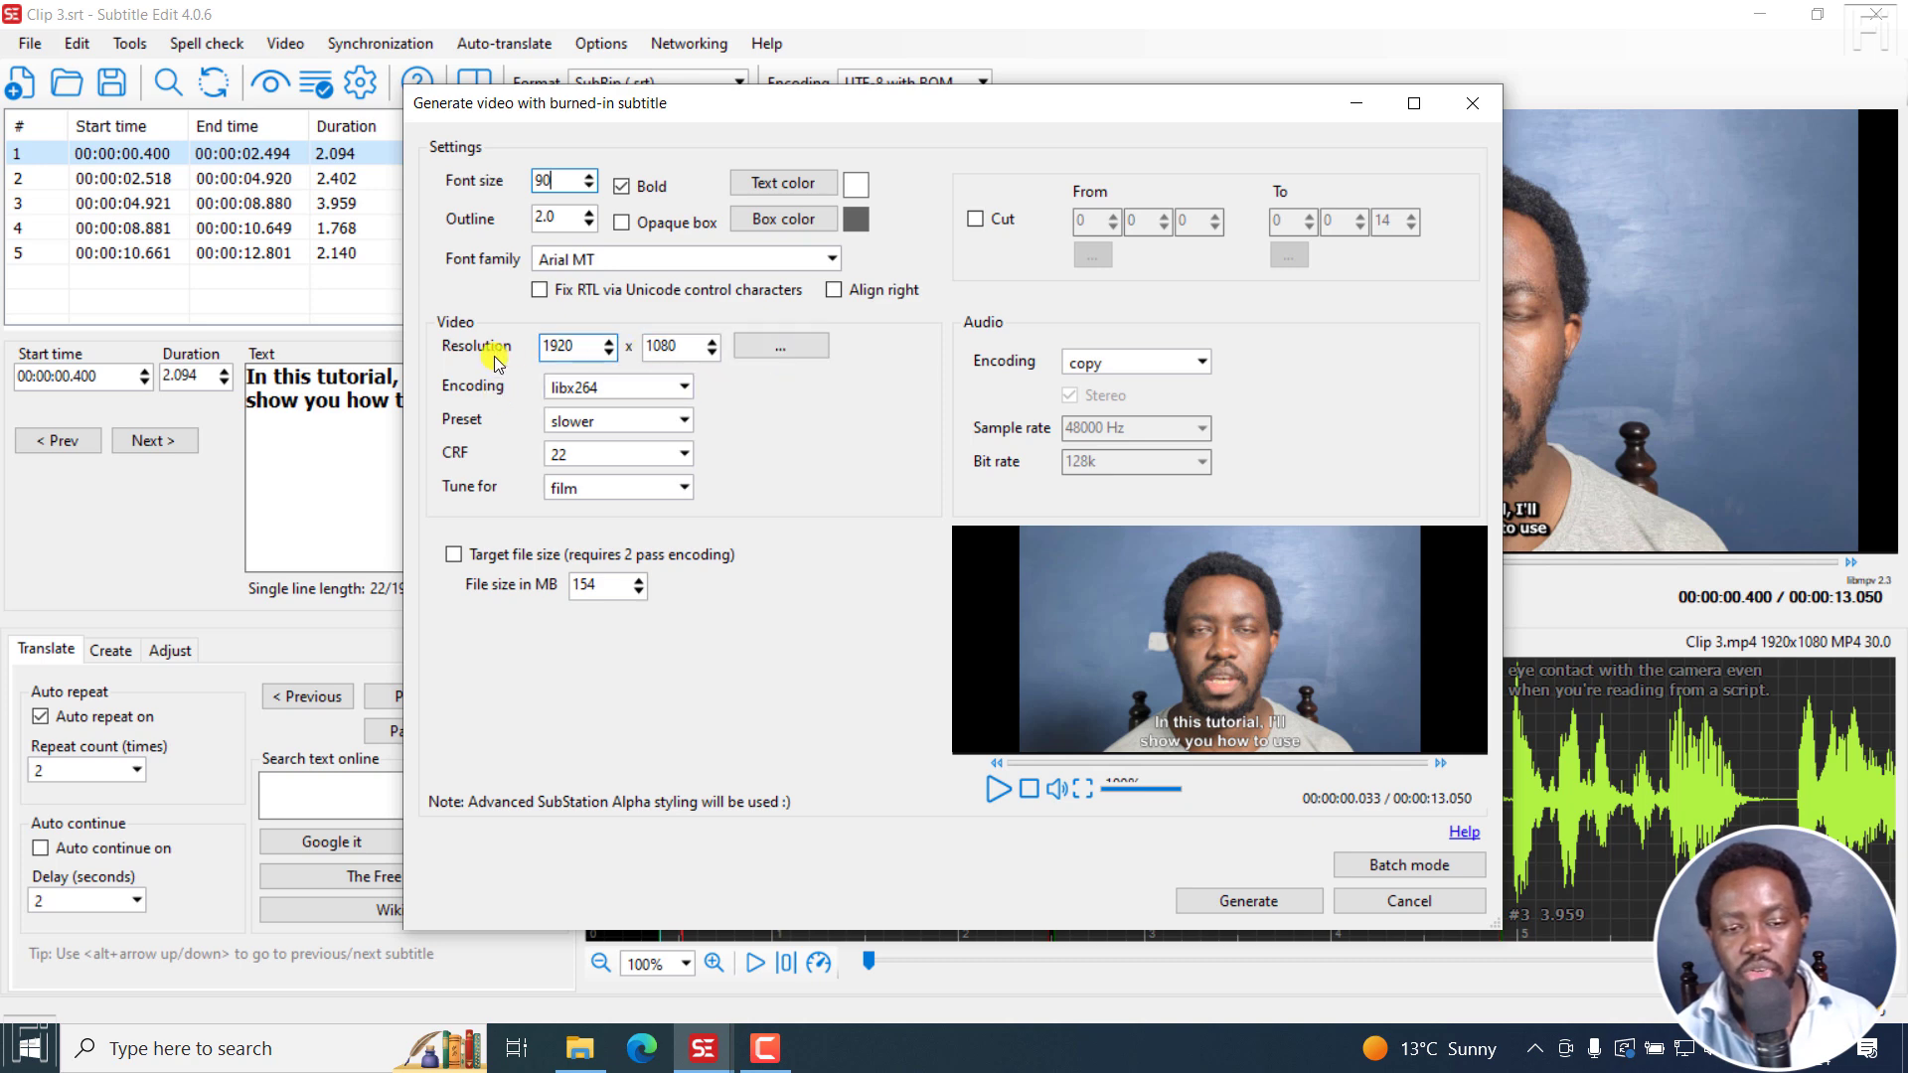
- Use the source resolution and generate the burned-in video as an MP4 named "Clip 3_burn-in_1920x1080_x264 -- .mp4"
{"action": "left_click", "coordinate": [771, 345]}
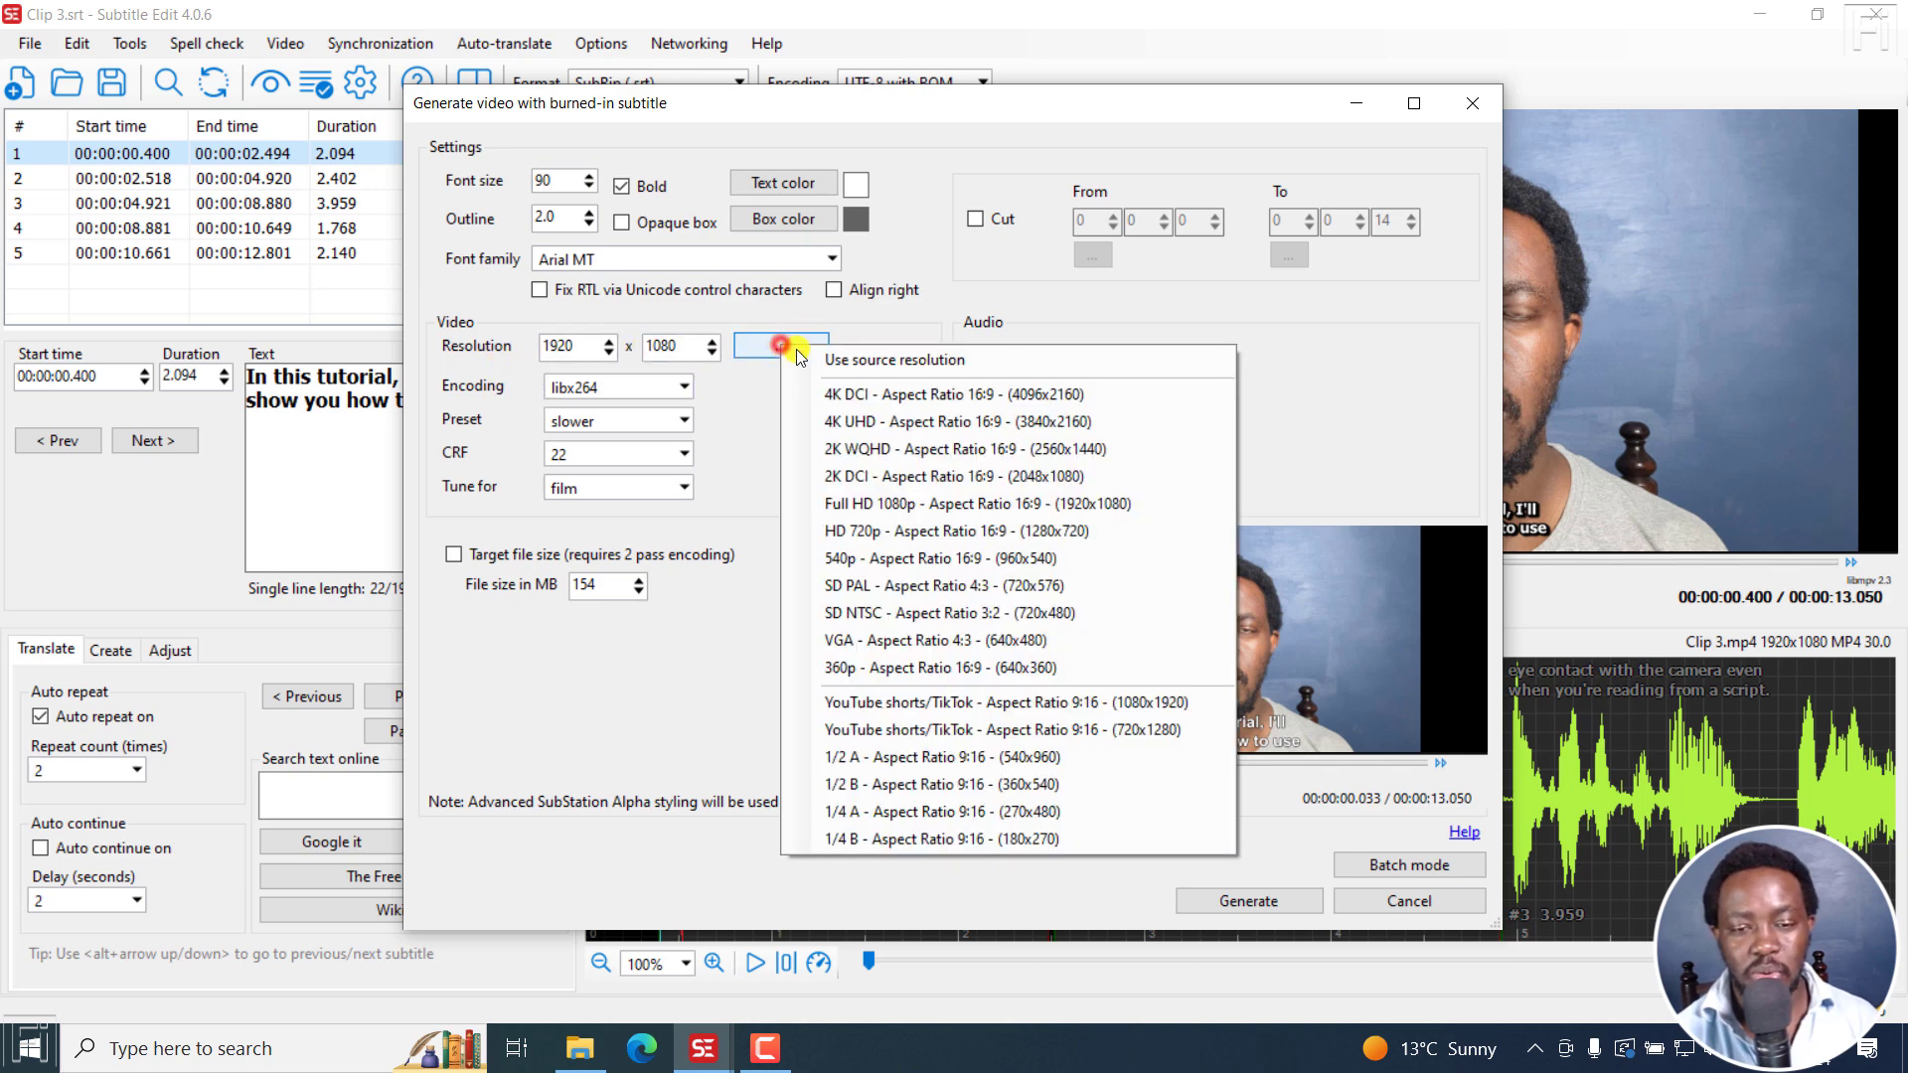
{"action": "left_click", "coordinate": [949, 362]}
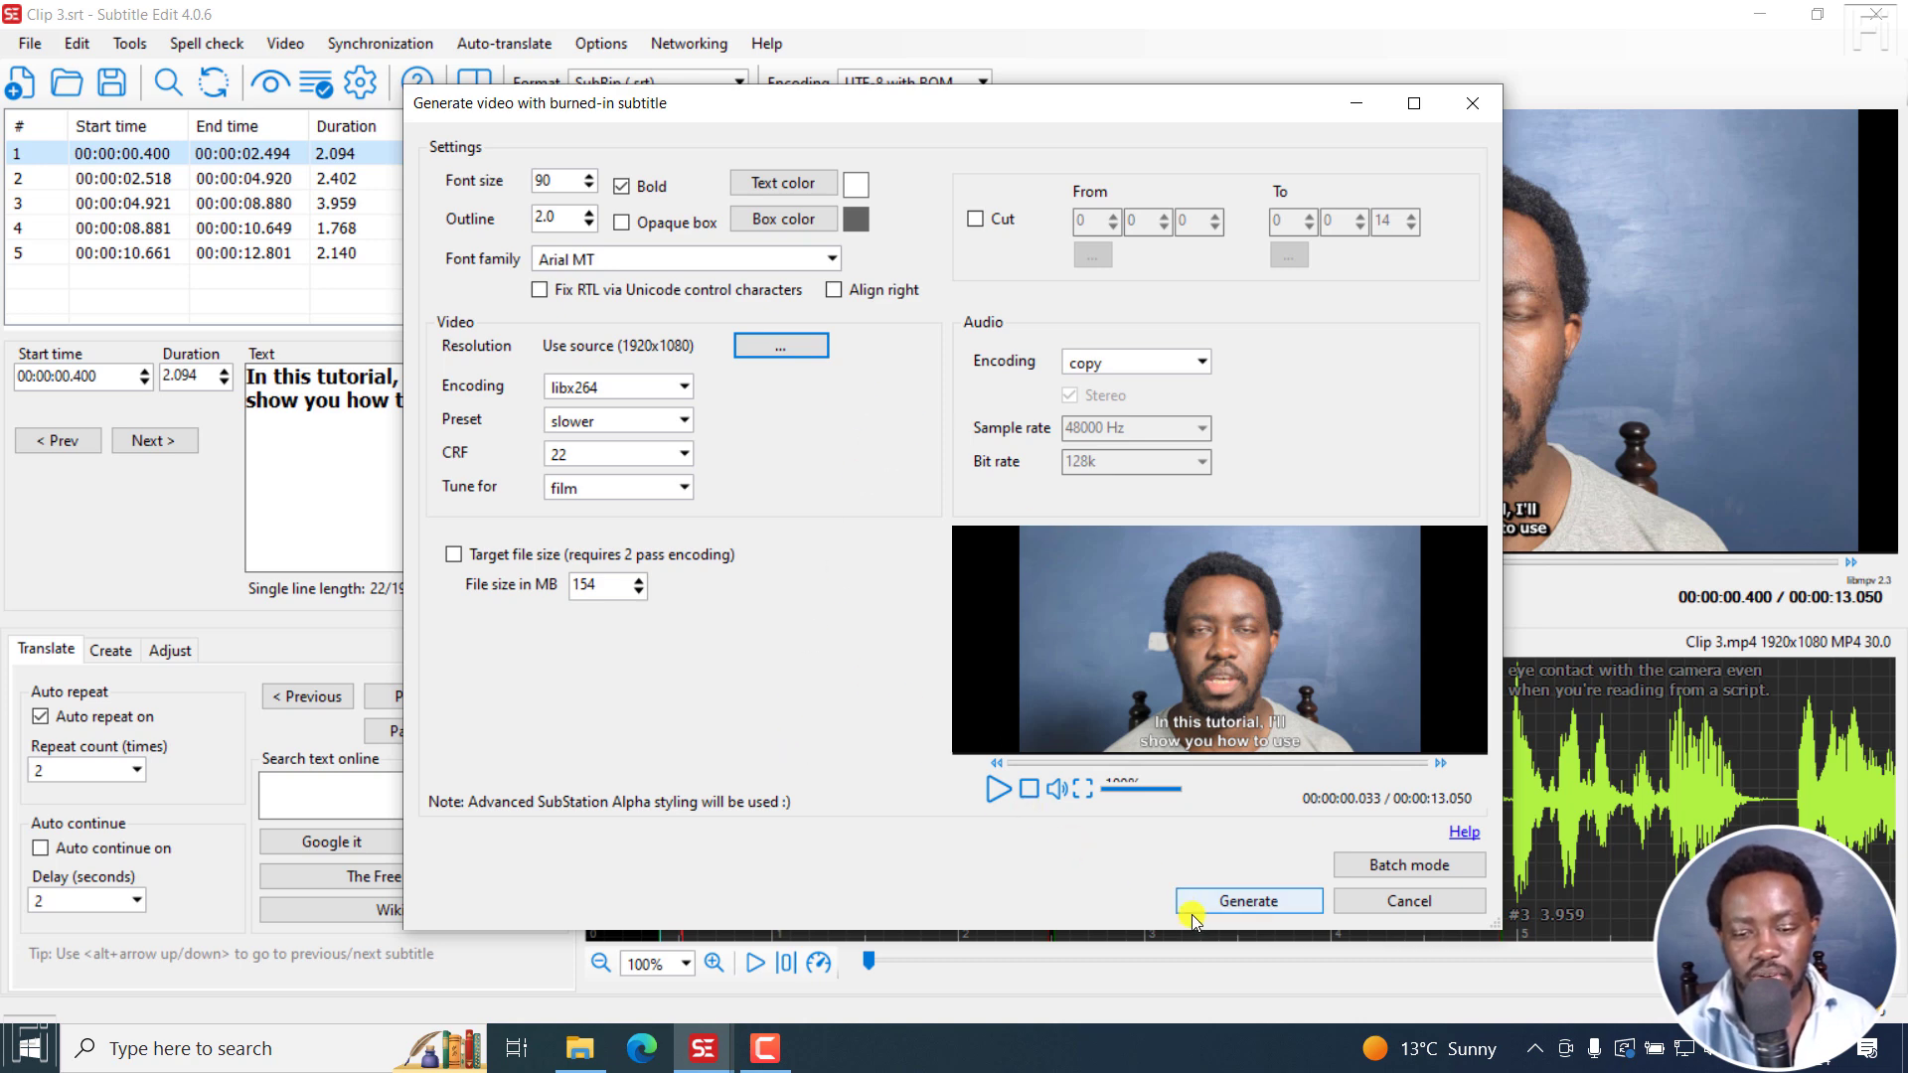
{"action": "left_click", "coordinate": [1230, 902]}
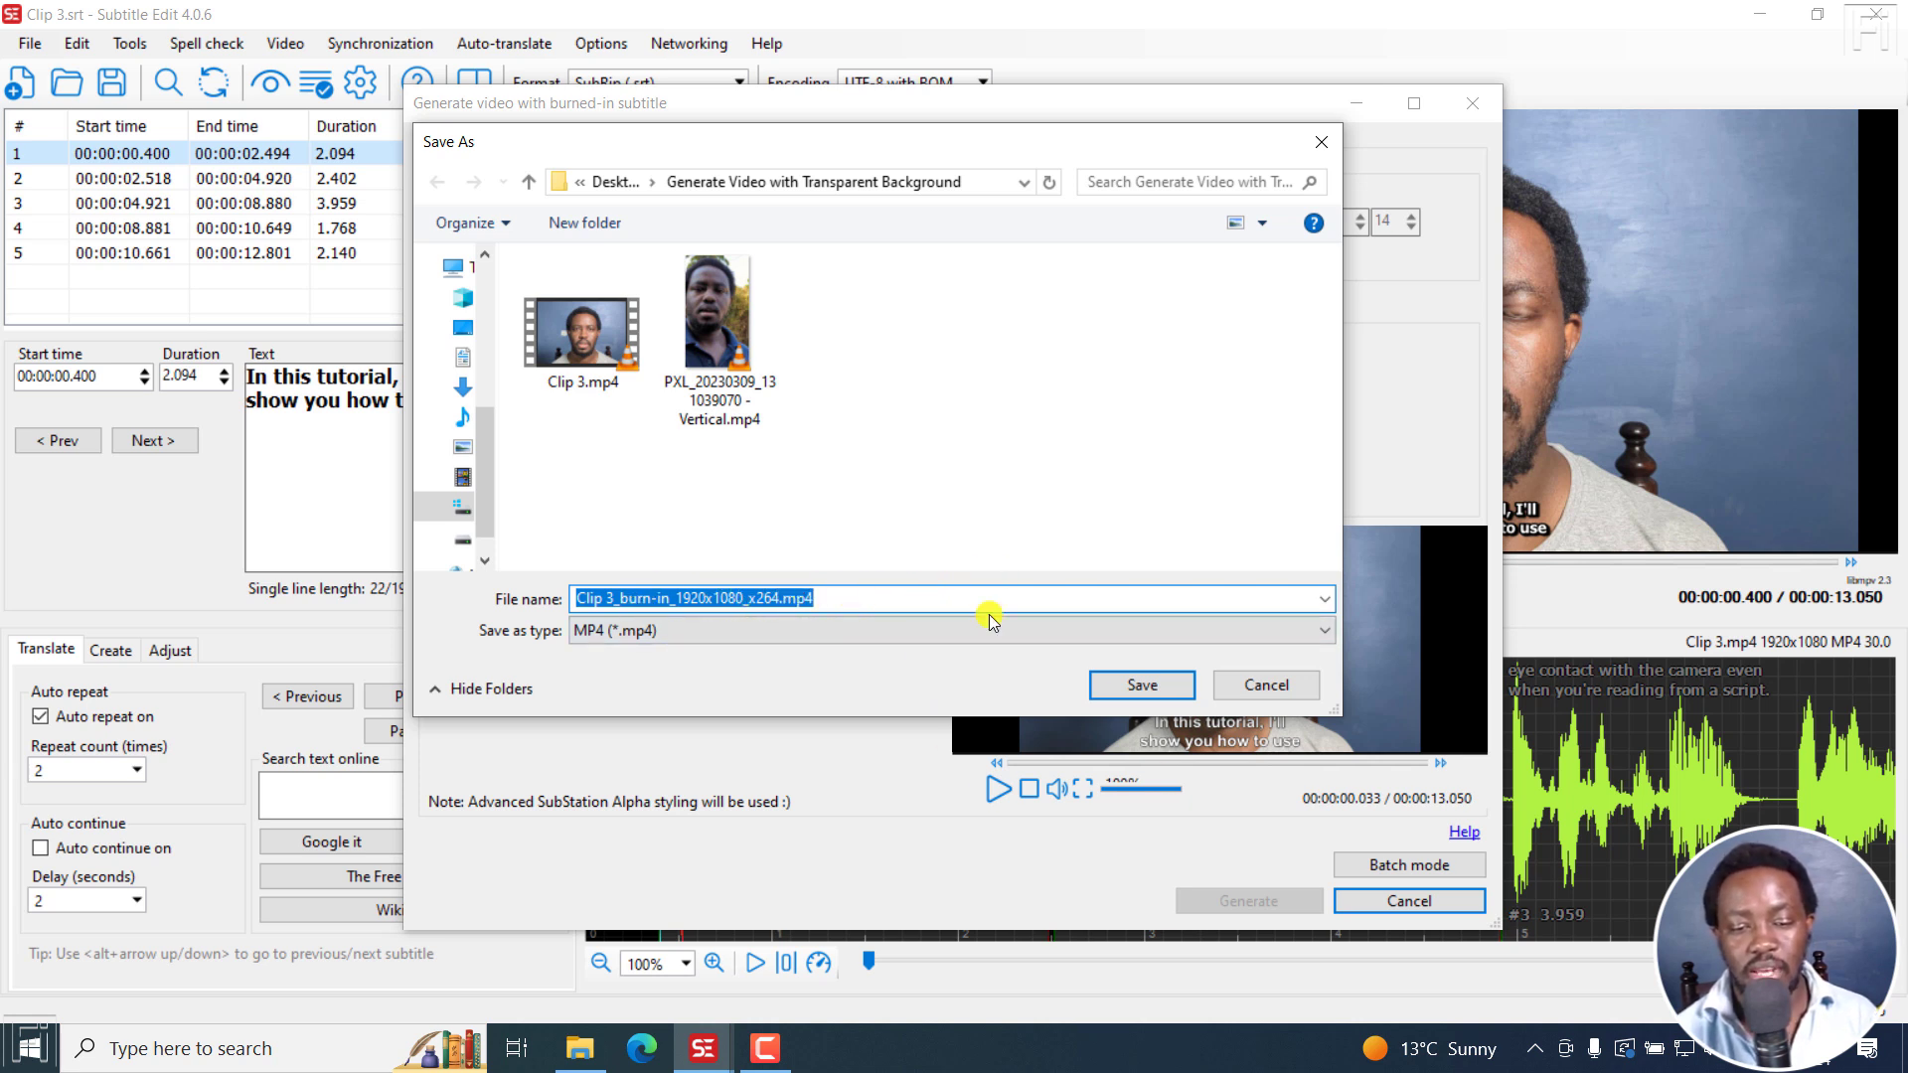
{"action": "left_click", "coordinate": [778, 597]}
{"action": "type", "text": "- "}
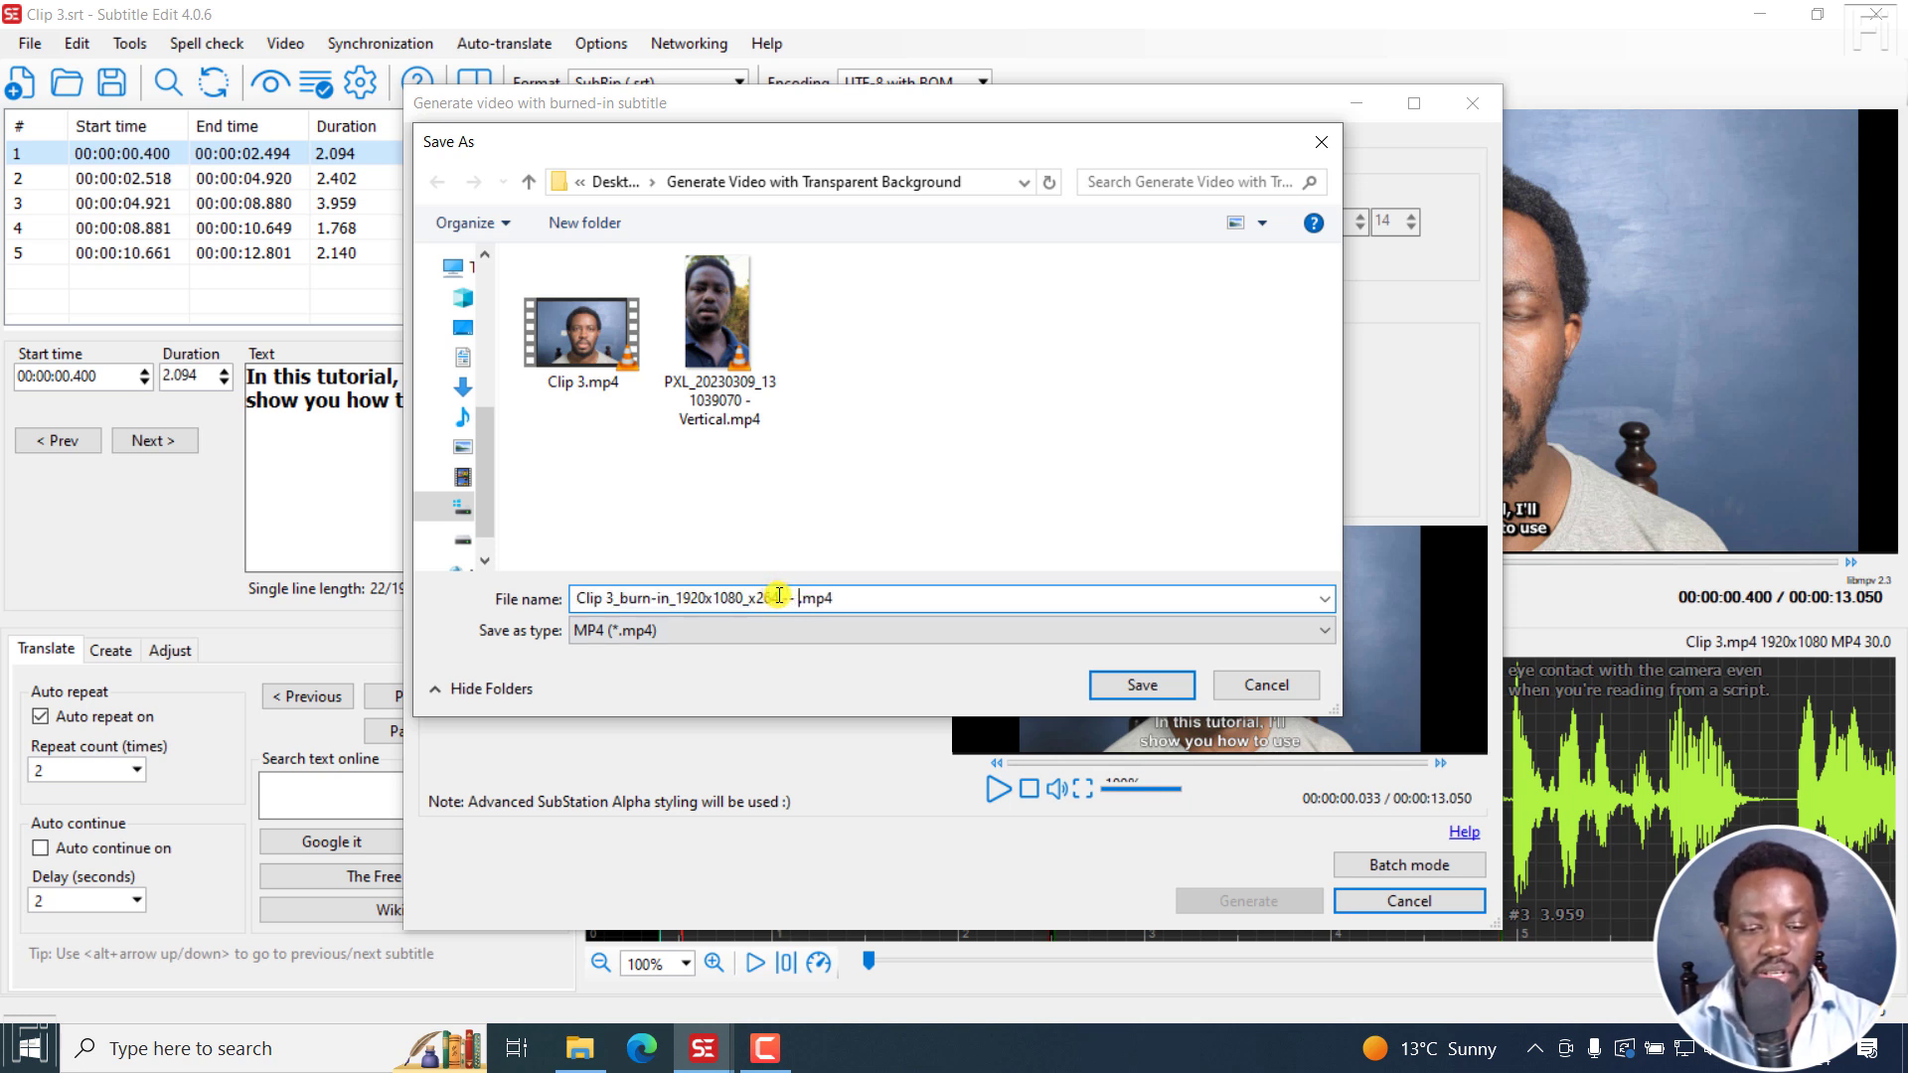
{"action": "type", "text": "-"}
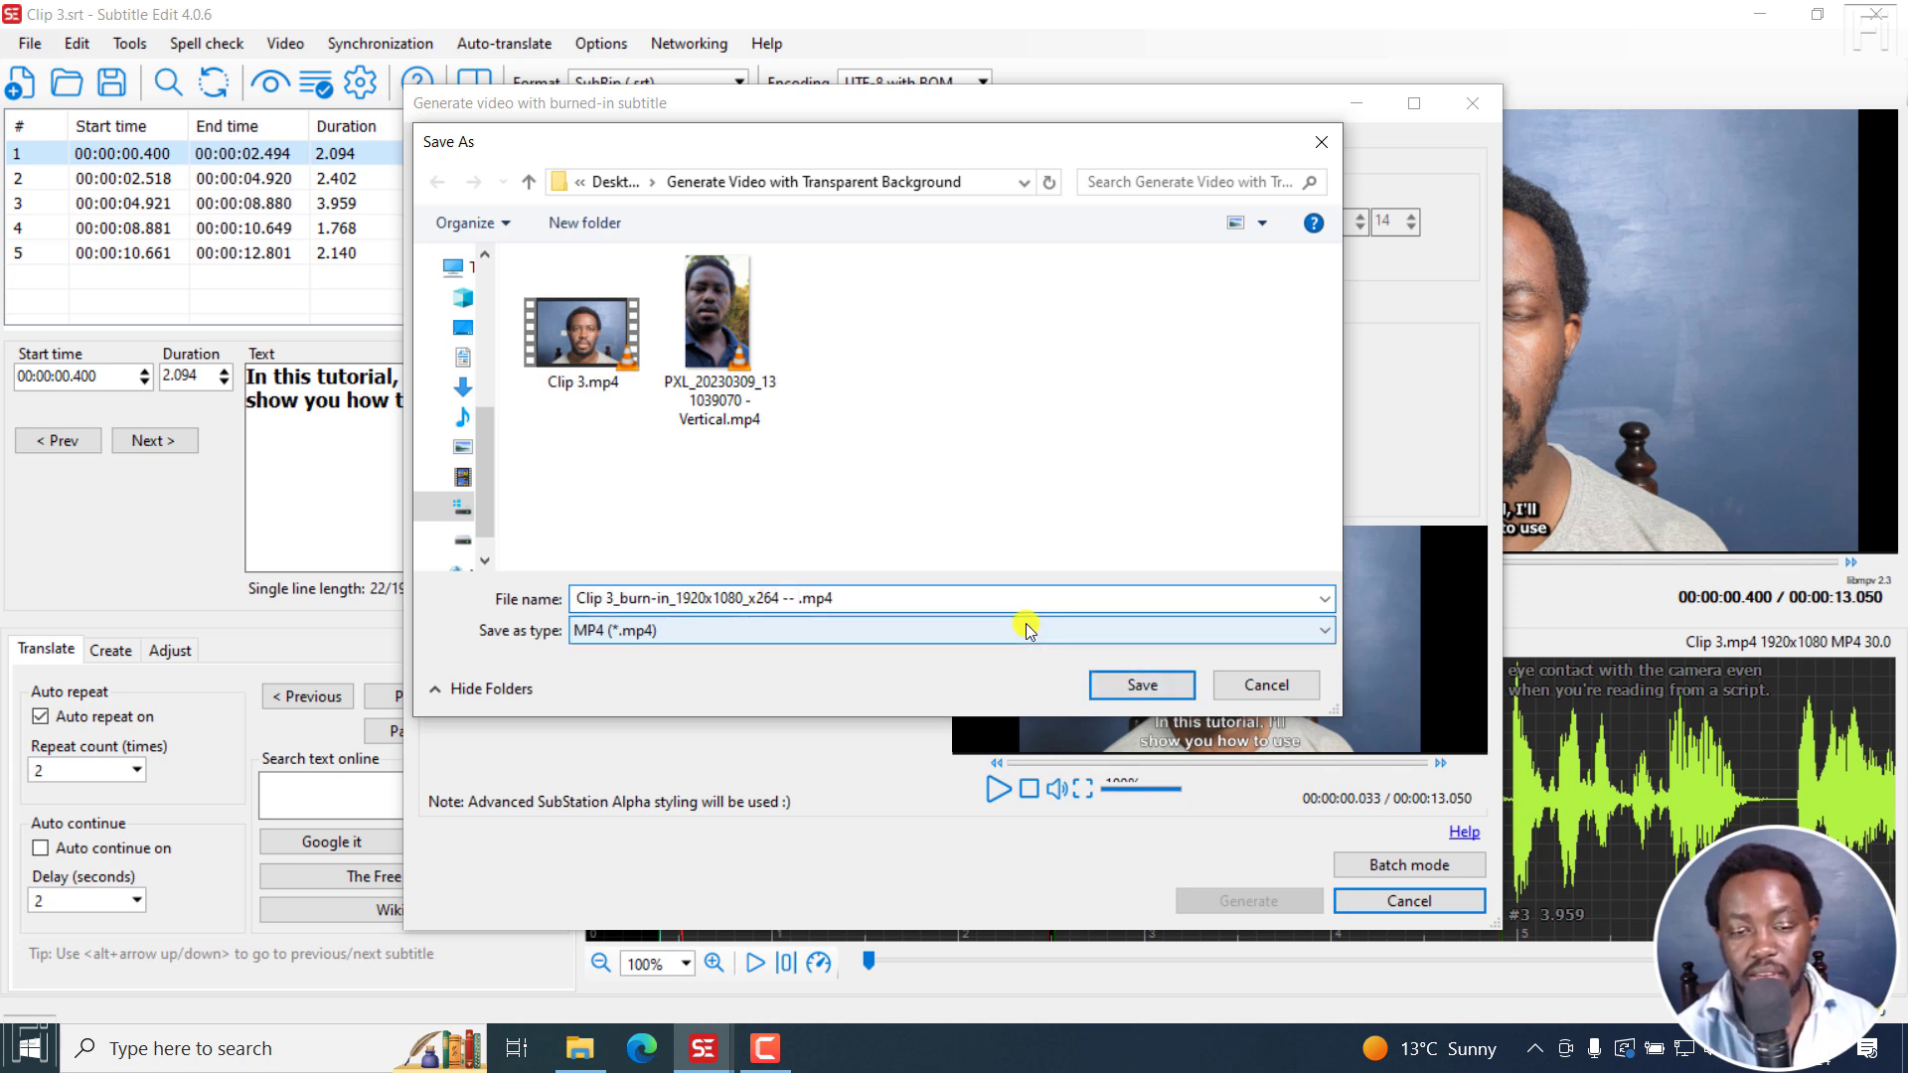
{"action": "left_click", "coordinate": [1028, 630]}
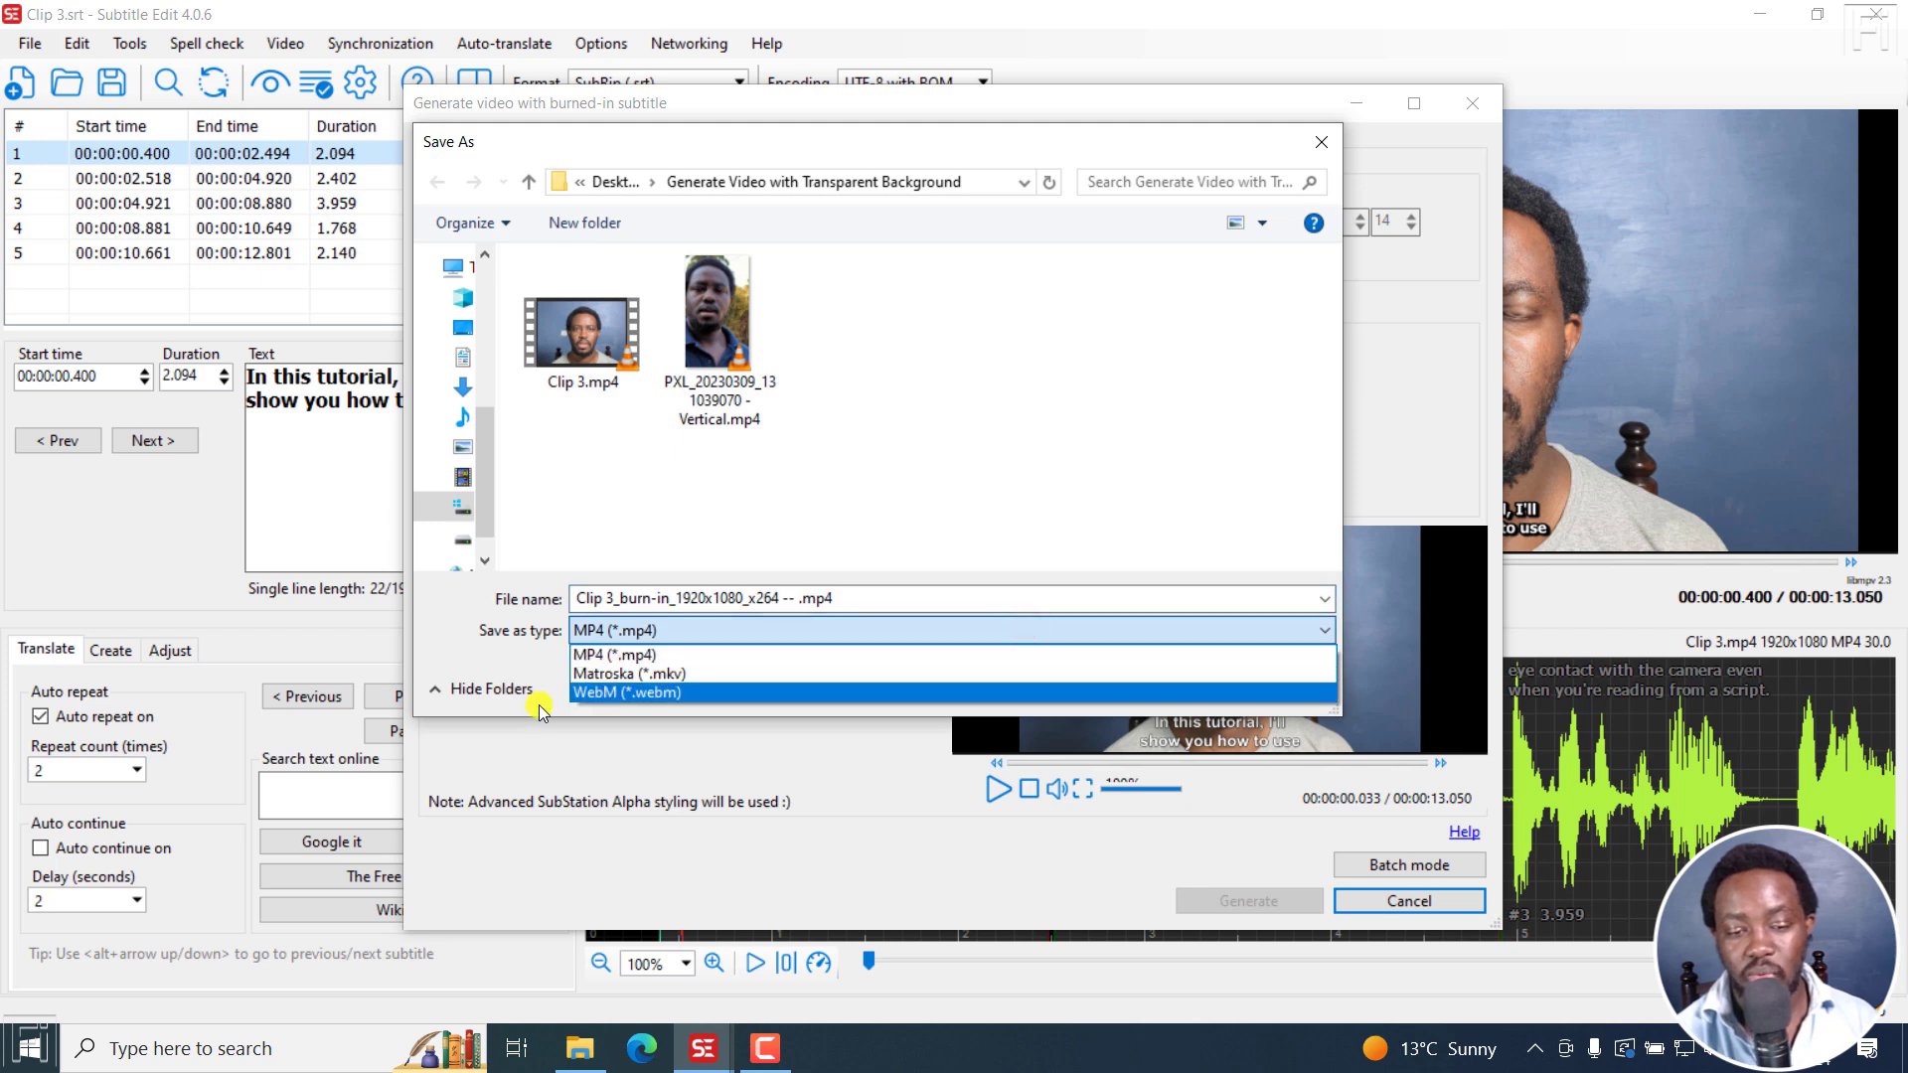
{"action": "left_click", "coordinate": [564, 731]}
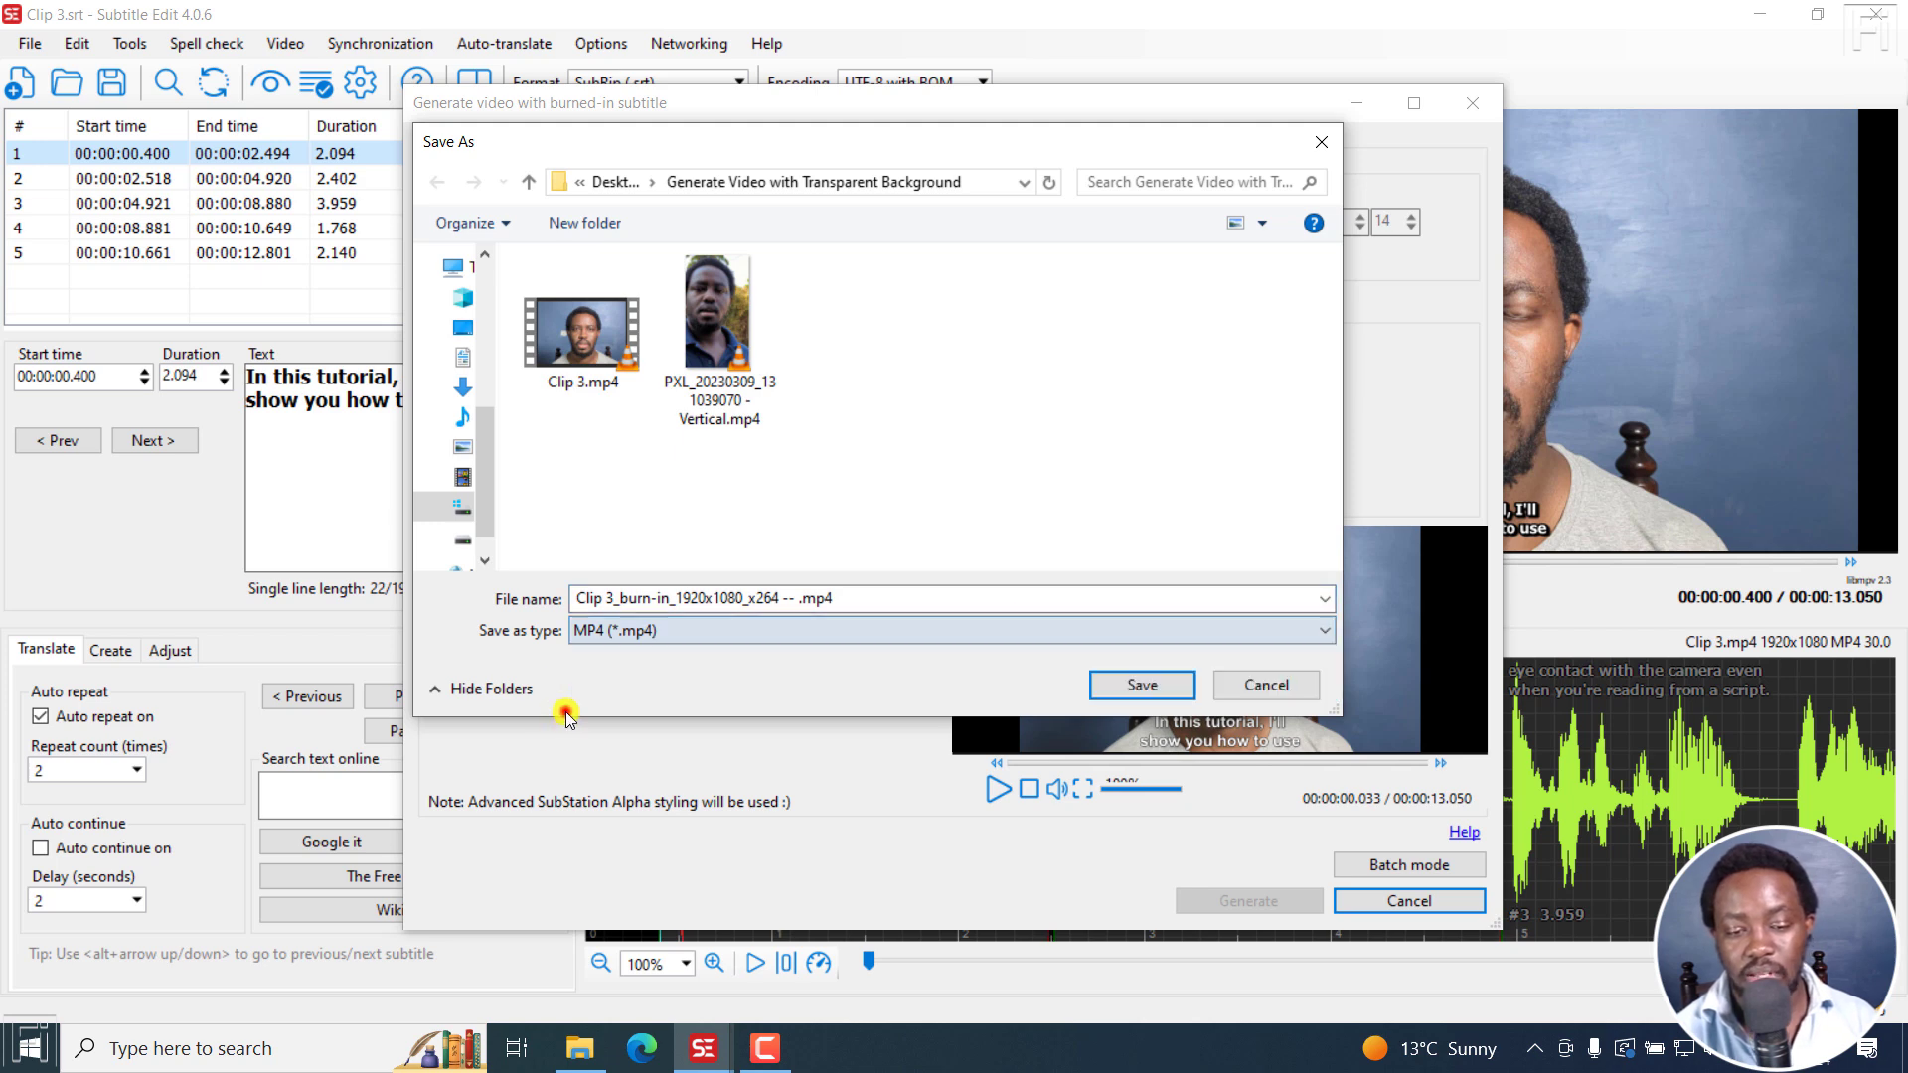
{"action": "left_click", "coordinate": [1128, 686]}
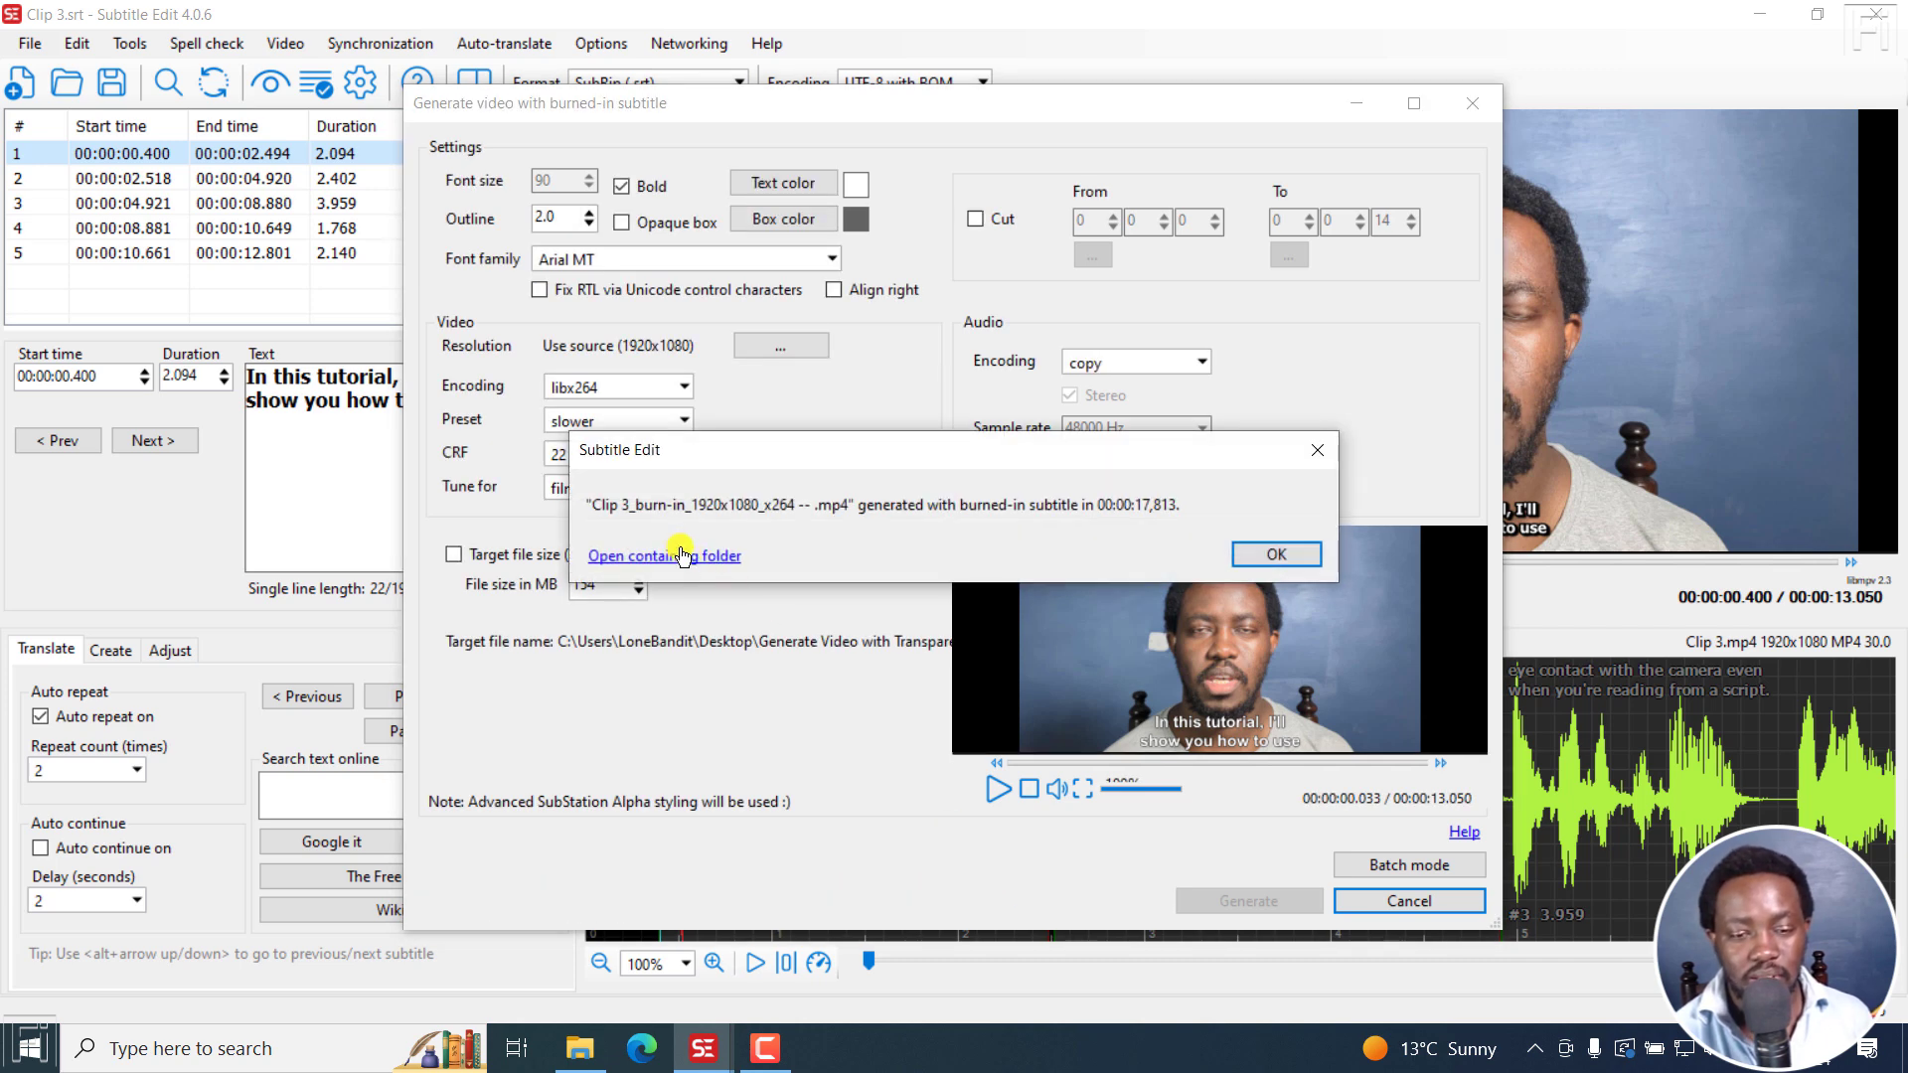
- Open the output folder, play the generated burned-in video in VLC to check its subtitles, and close the player
{"action": "left_click", "coordinate": [677, 555]}
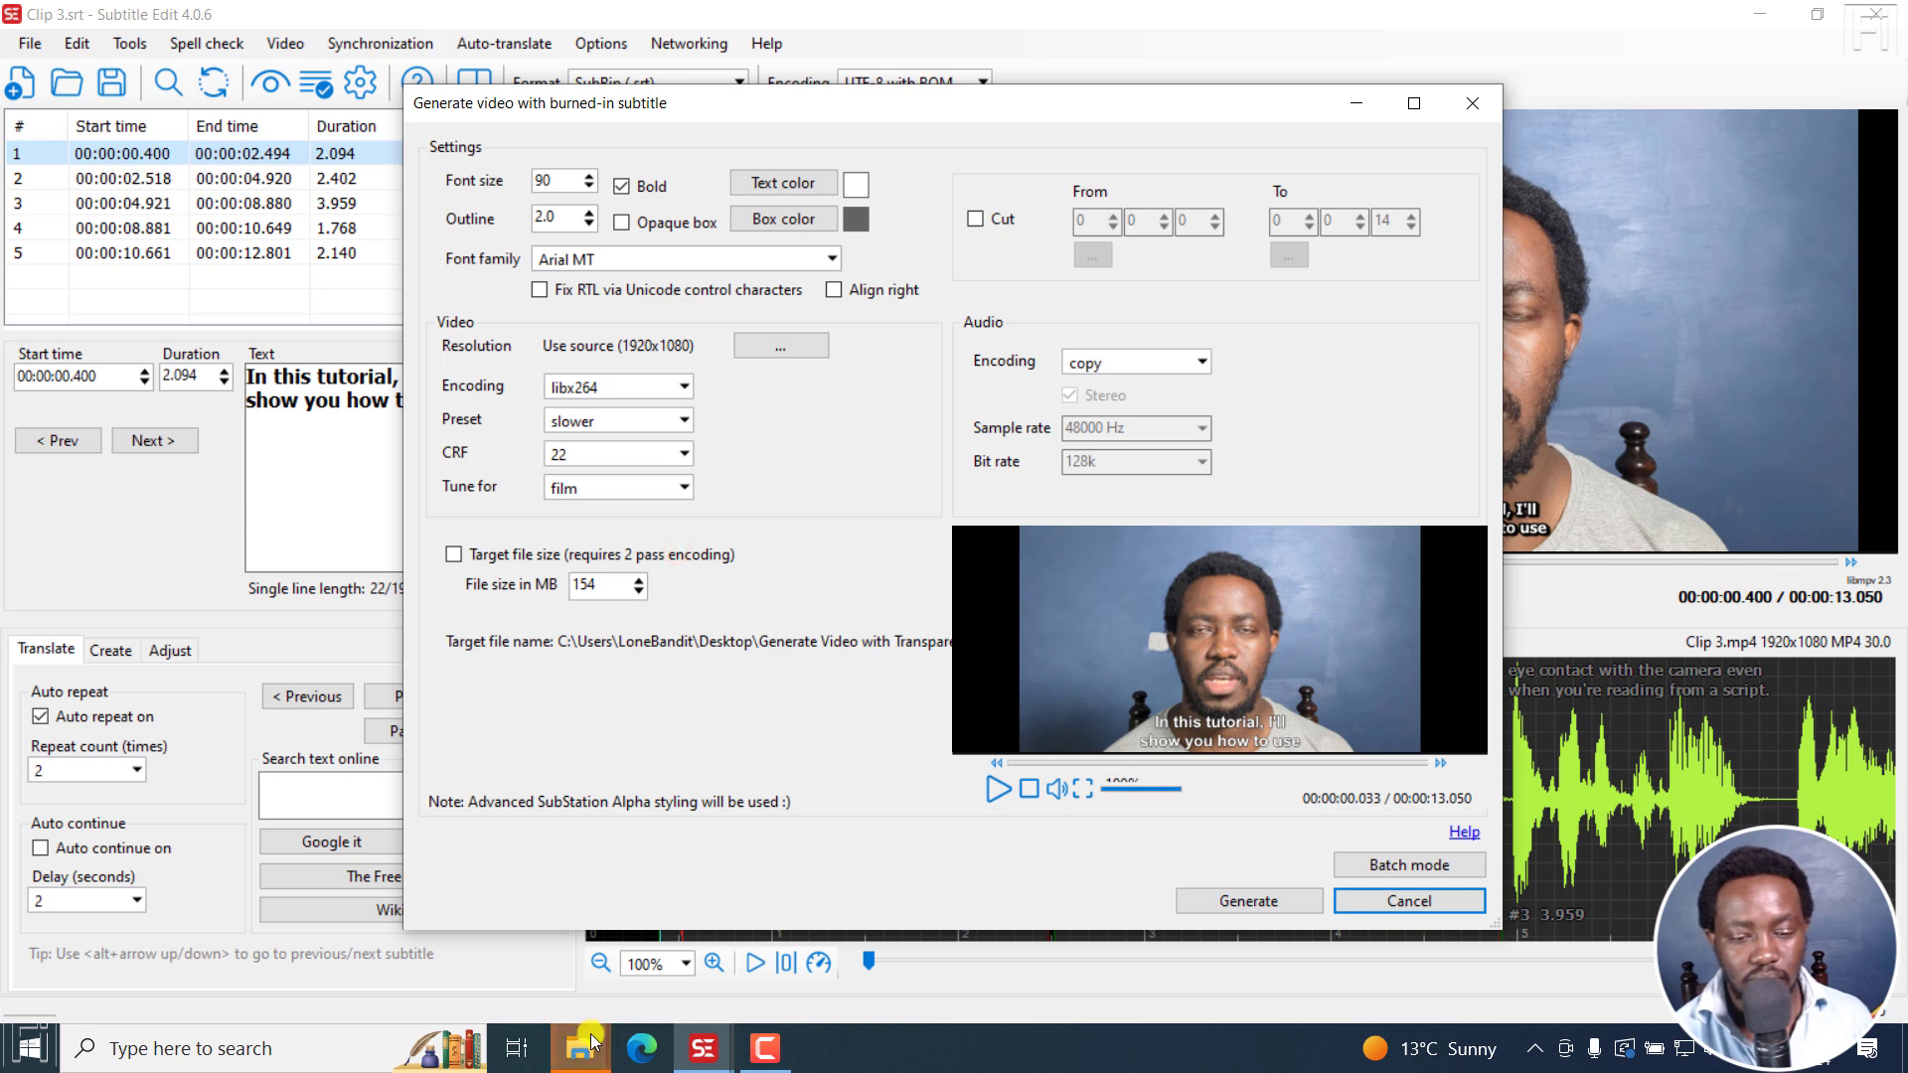
{"action": "mouse_move", "coordinate": [579, 1048]}
{"action": "left_click", "coordinate": [658, 983]}
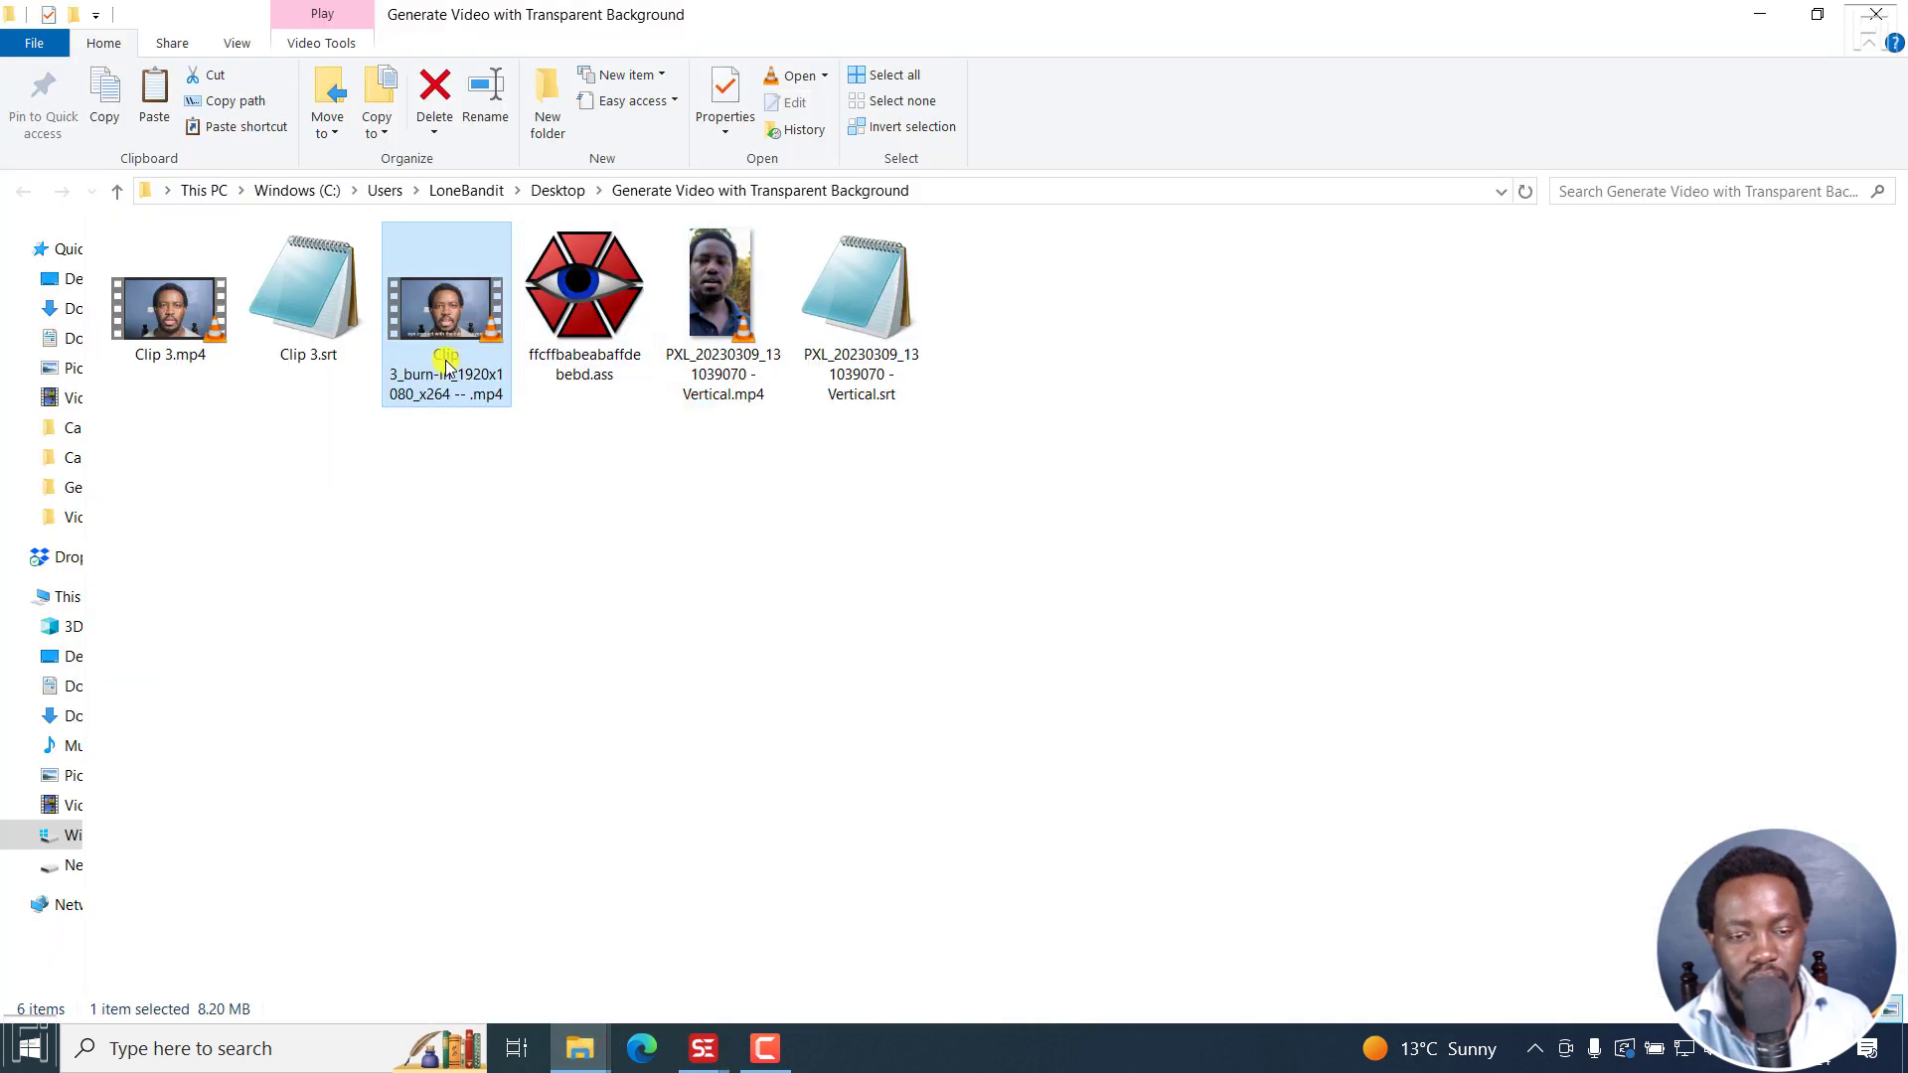
{"action": "double_click", "coordinate": [445, 362]}
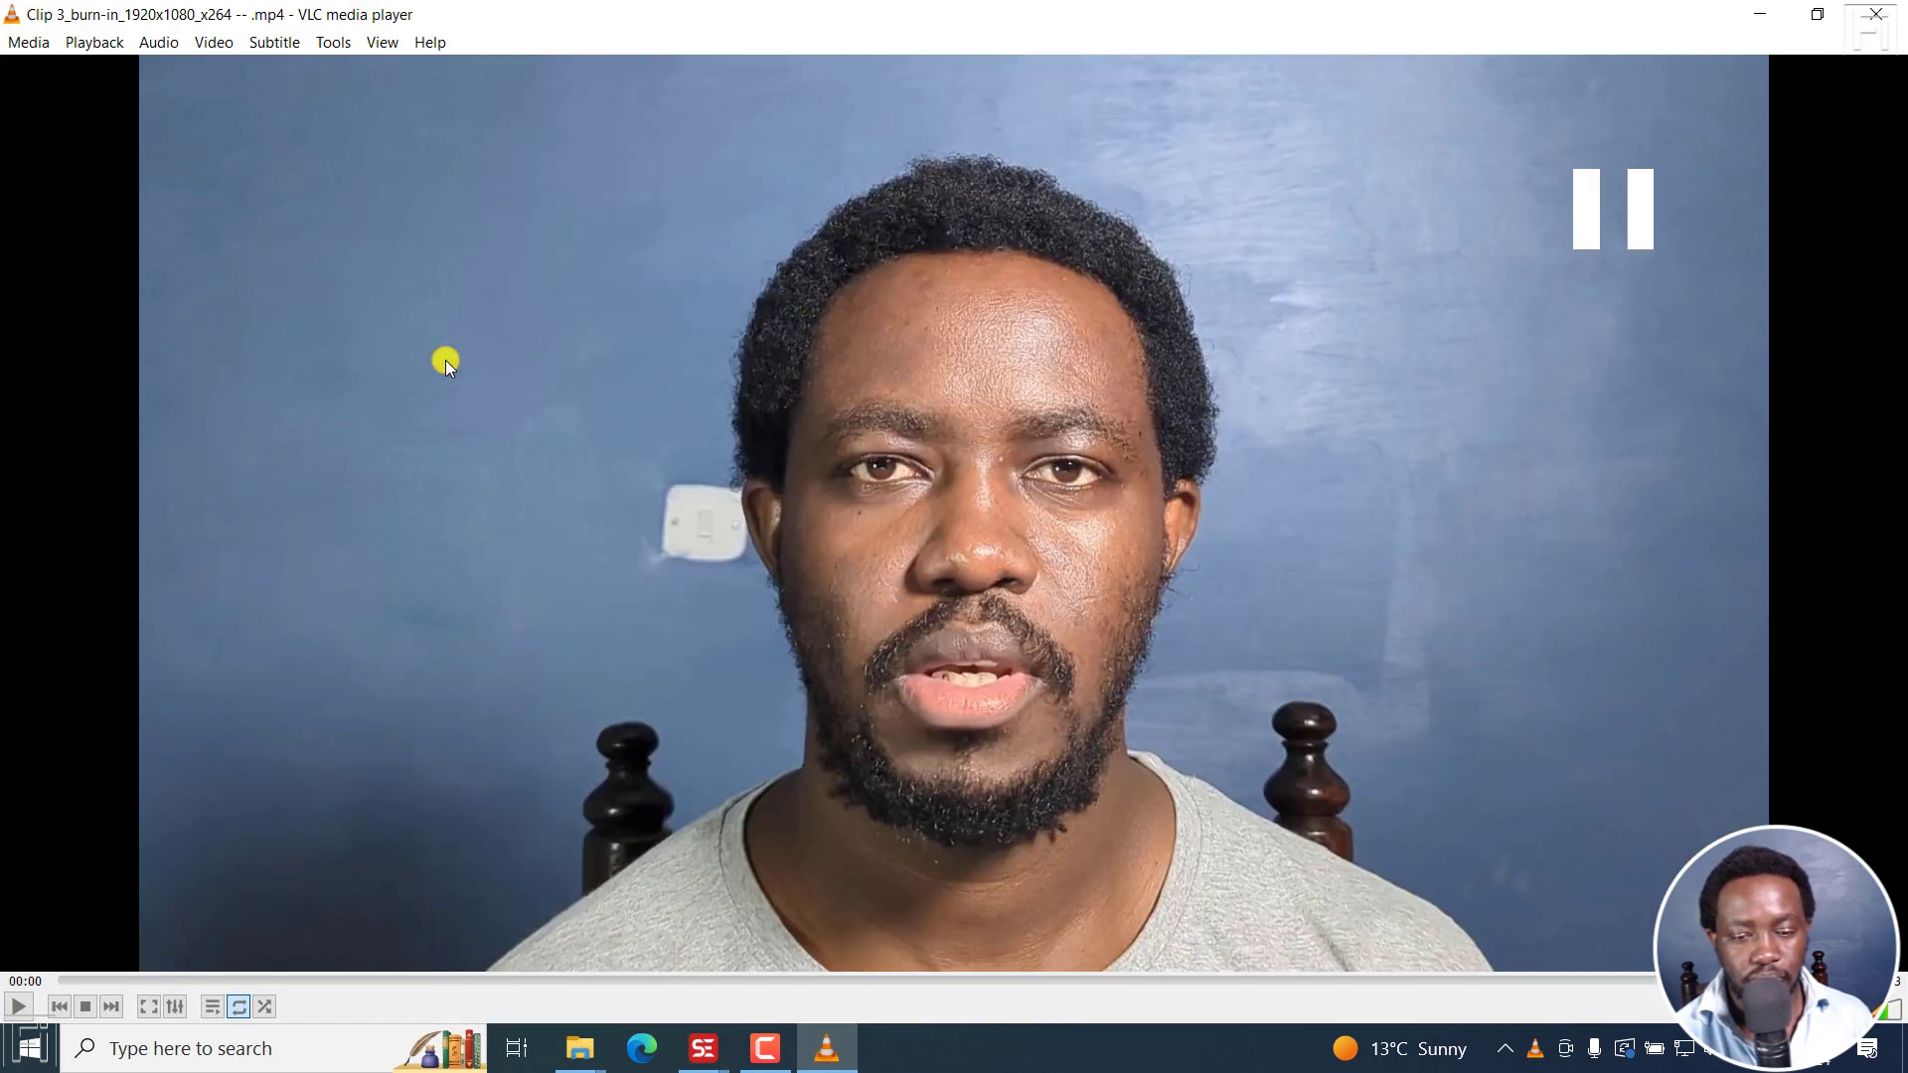
{"action": "left_click", "coordinate": [445, 360]}
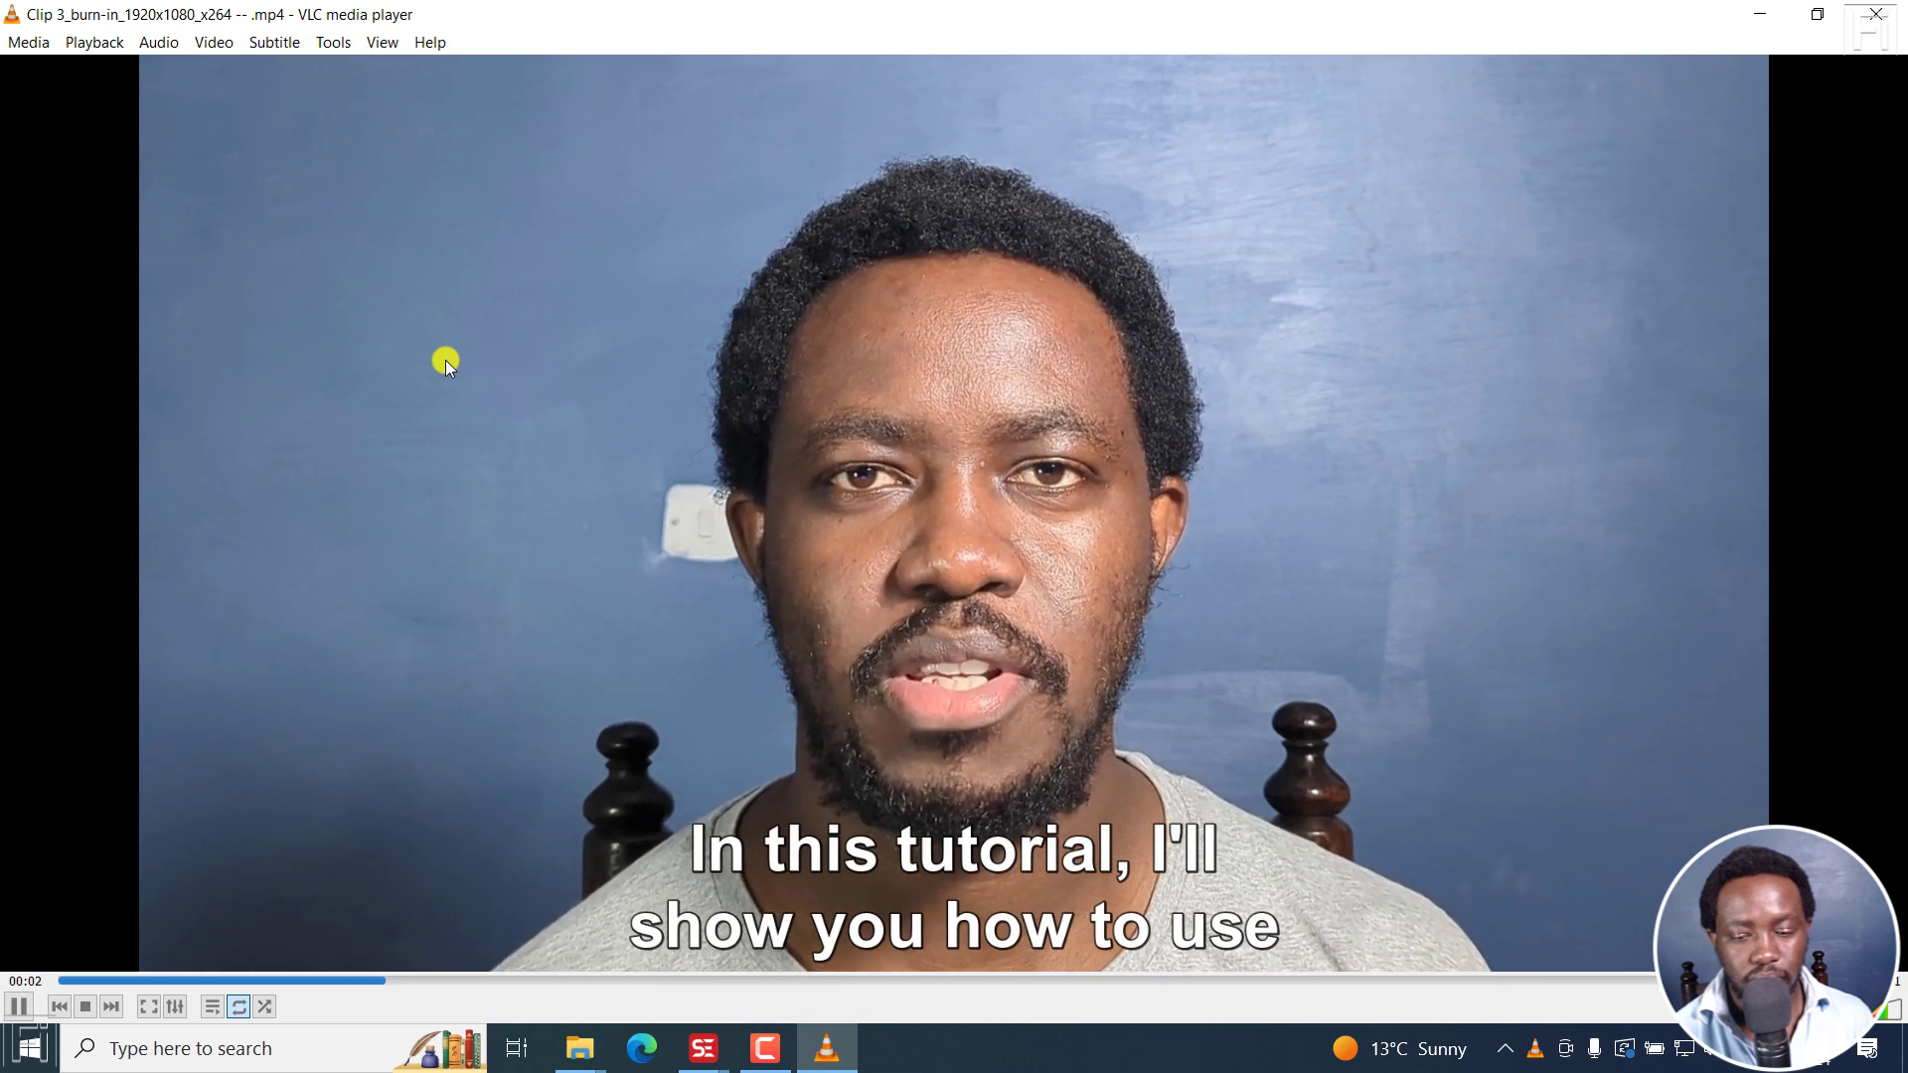
{"action": "left_click", "coordinate": [446, 360]}
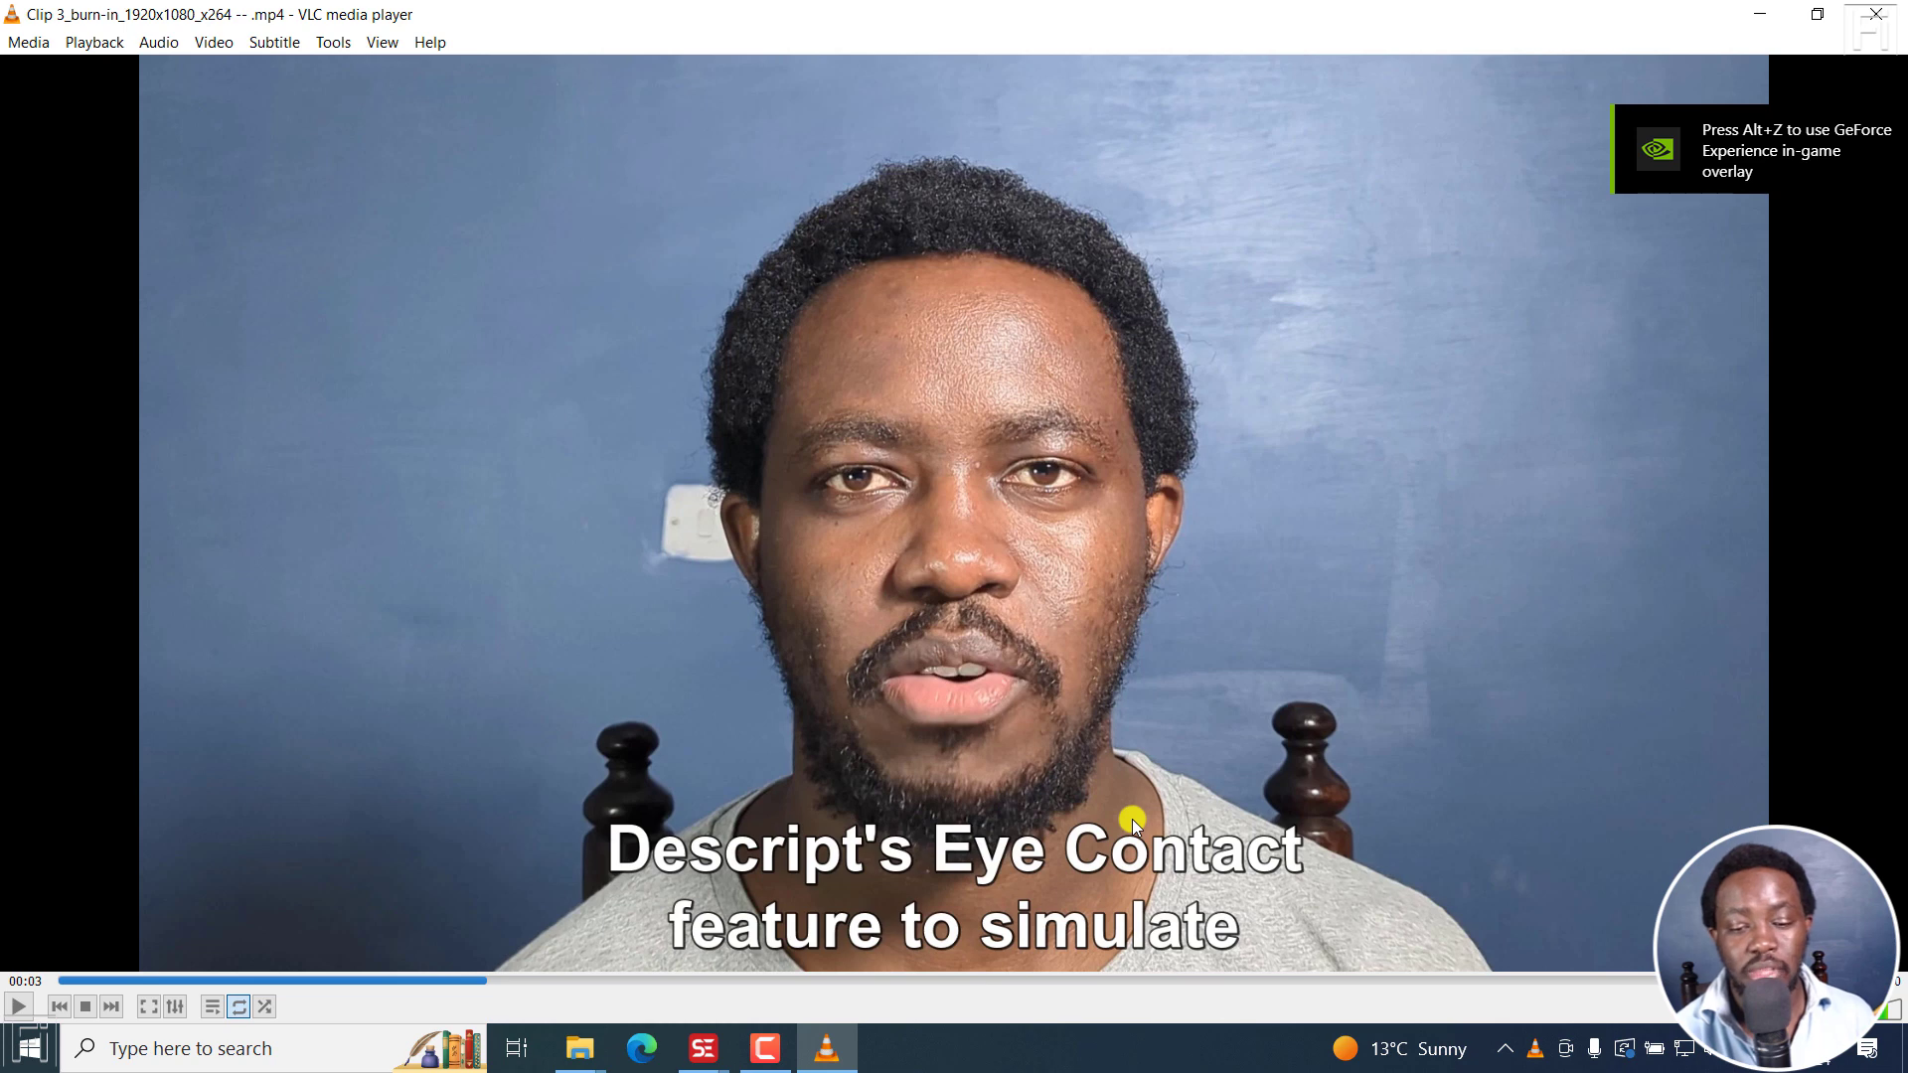
{"action": "left_click", "coordinate": [1875, 14]}
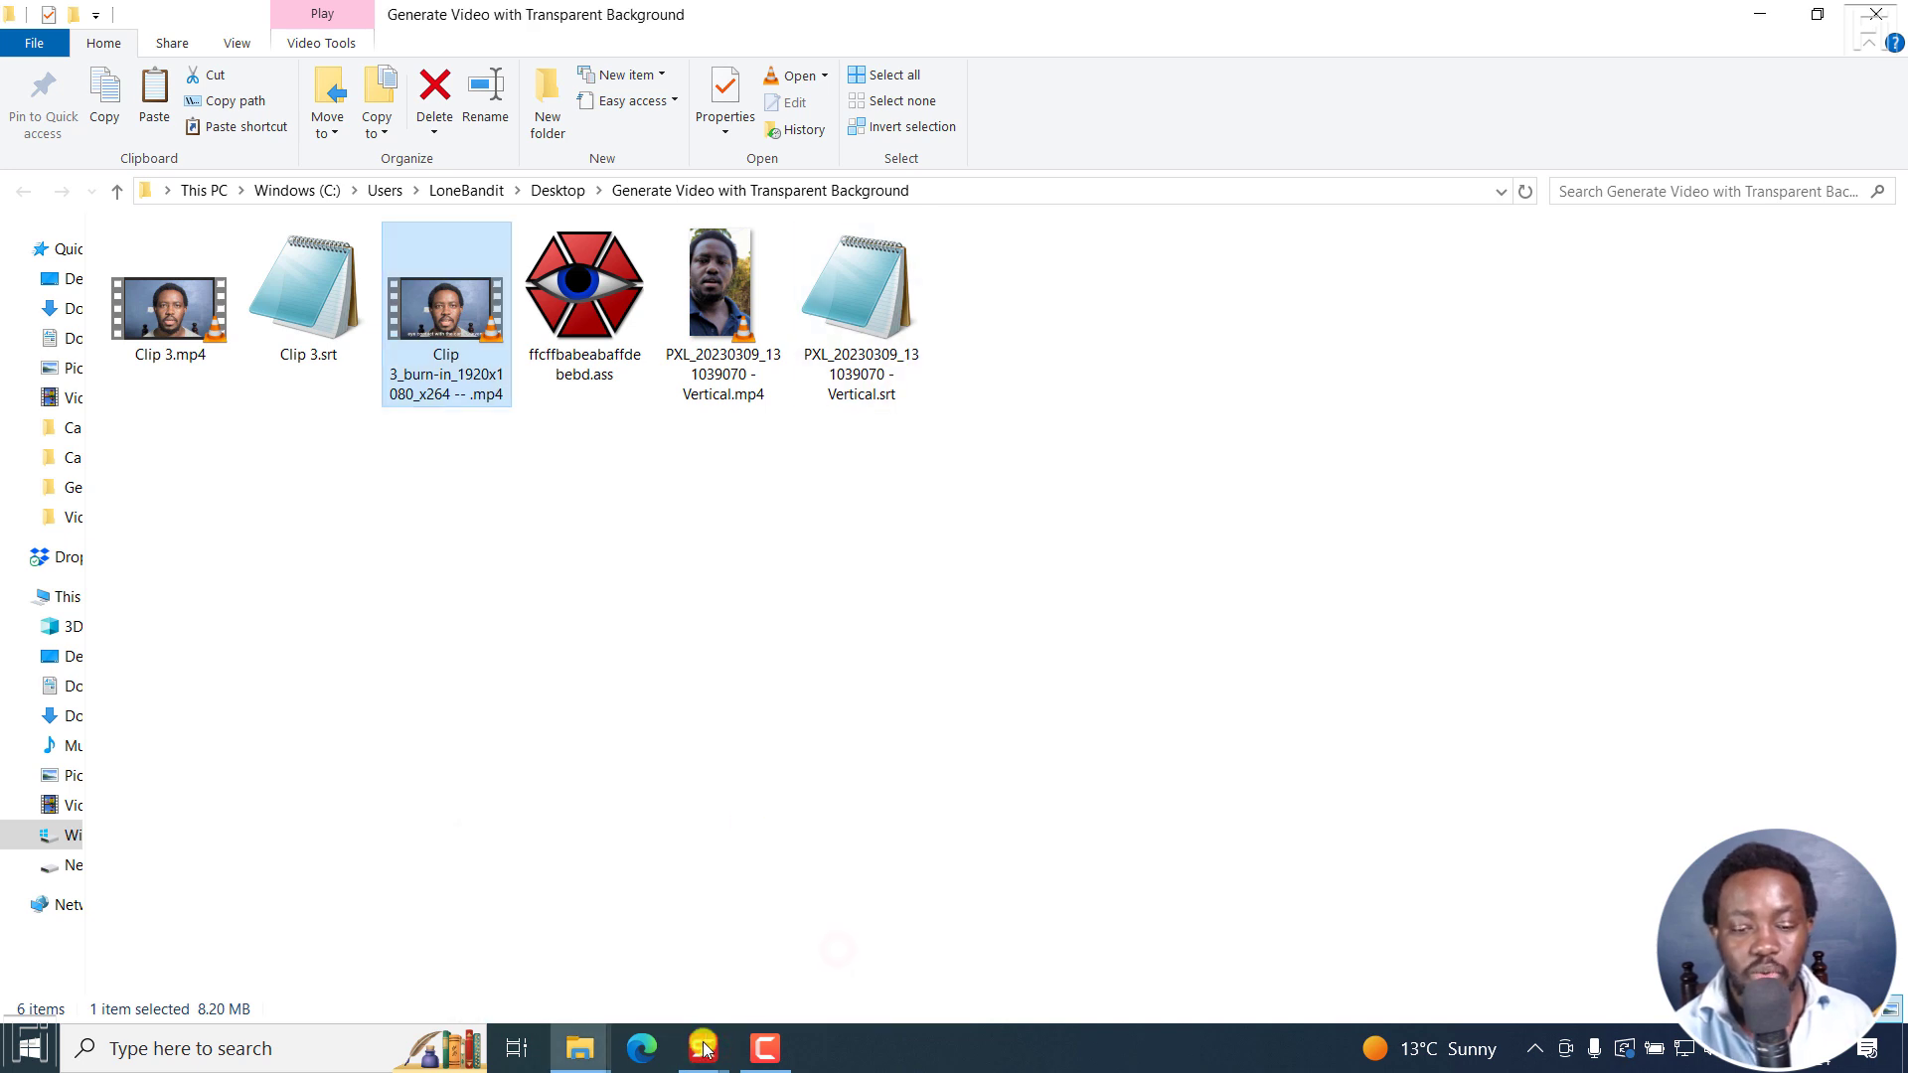
- Switch back to Subtitle Edit, close the burned-in video settings, and start a new empty subtitle project
{"action": "mouse_move", "coordinate": [703, 1046]}
{"action": "left_click", "coordinate": [609, 946]}
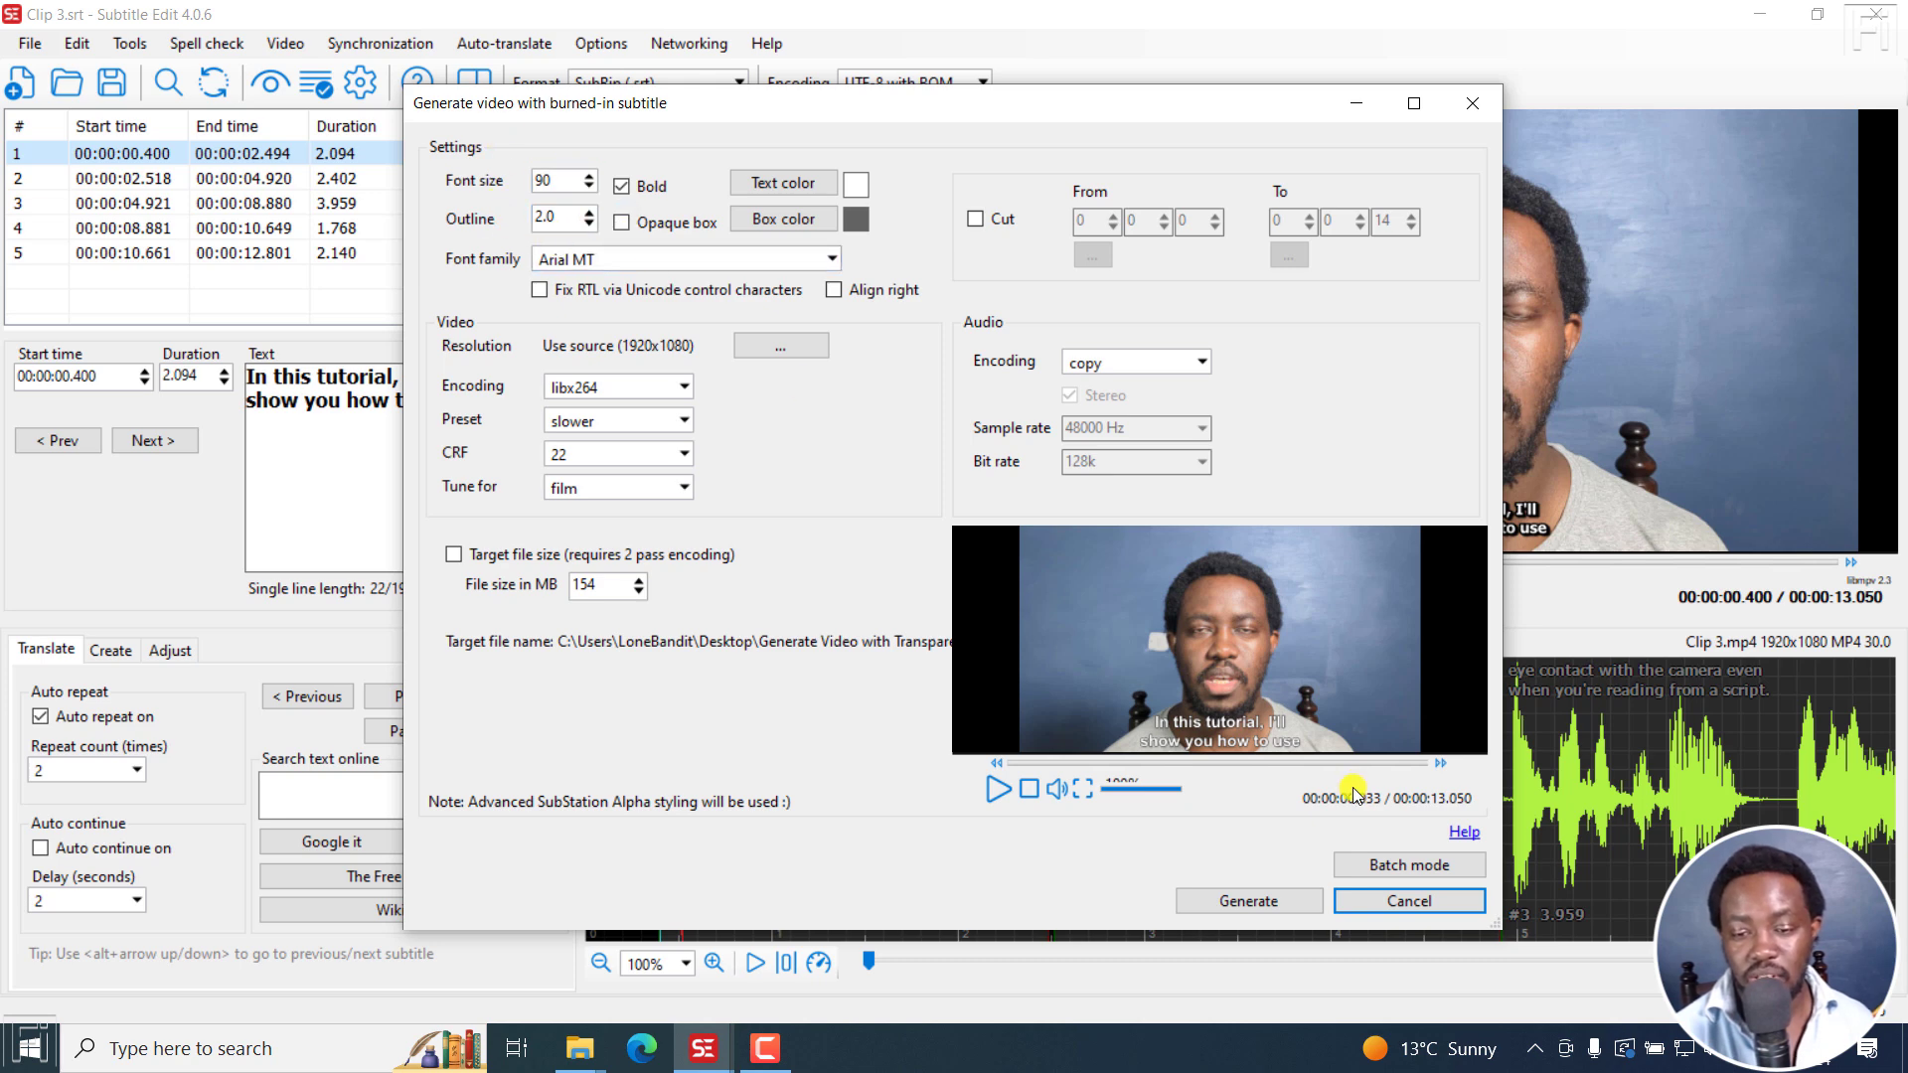
{"action": "left_click", "coordinate": [1407, 901]}
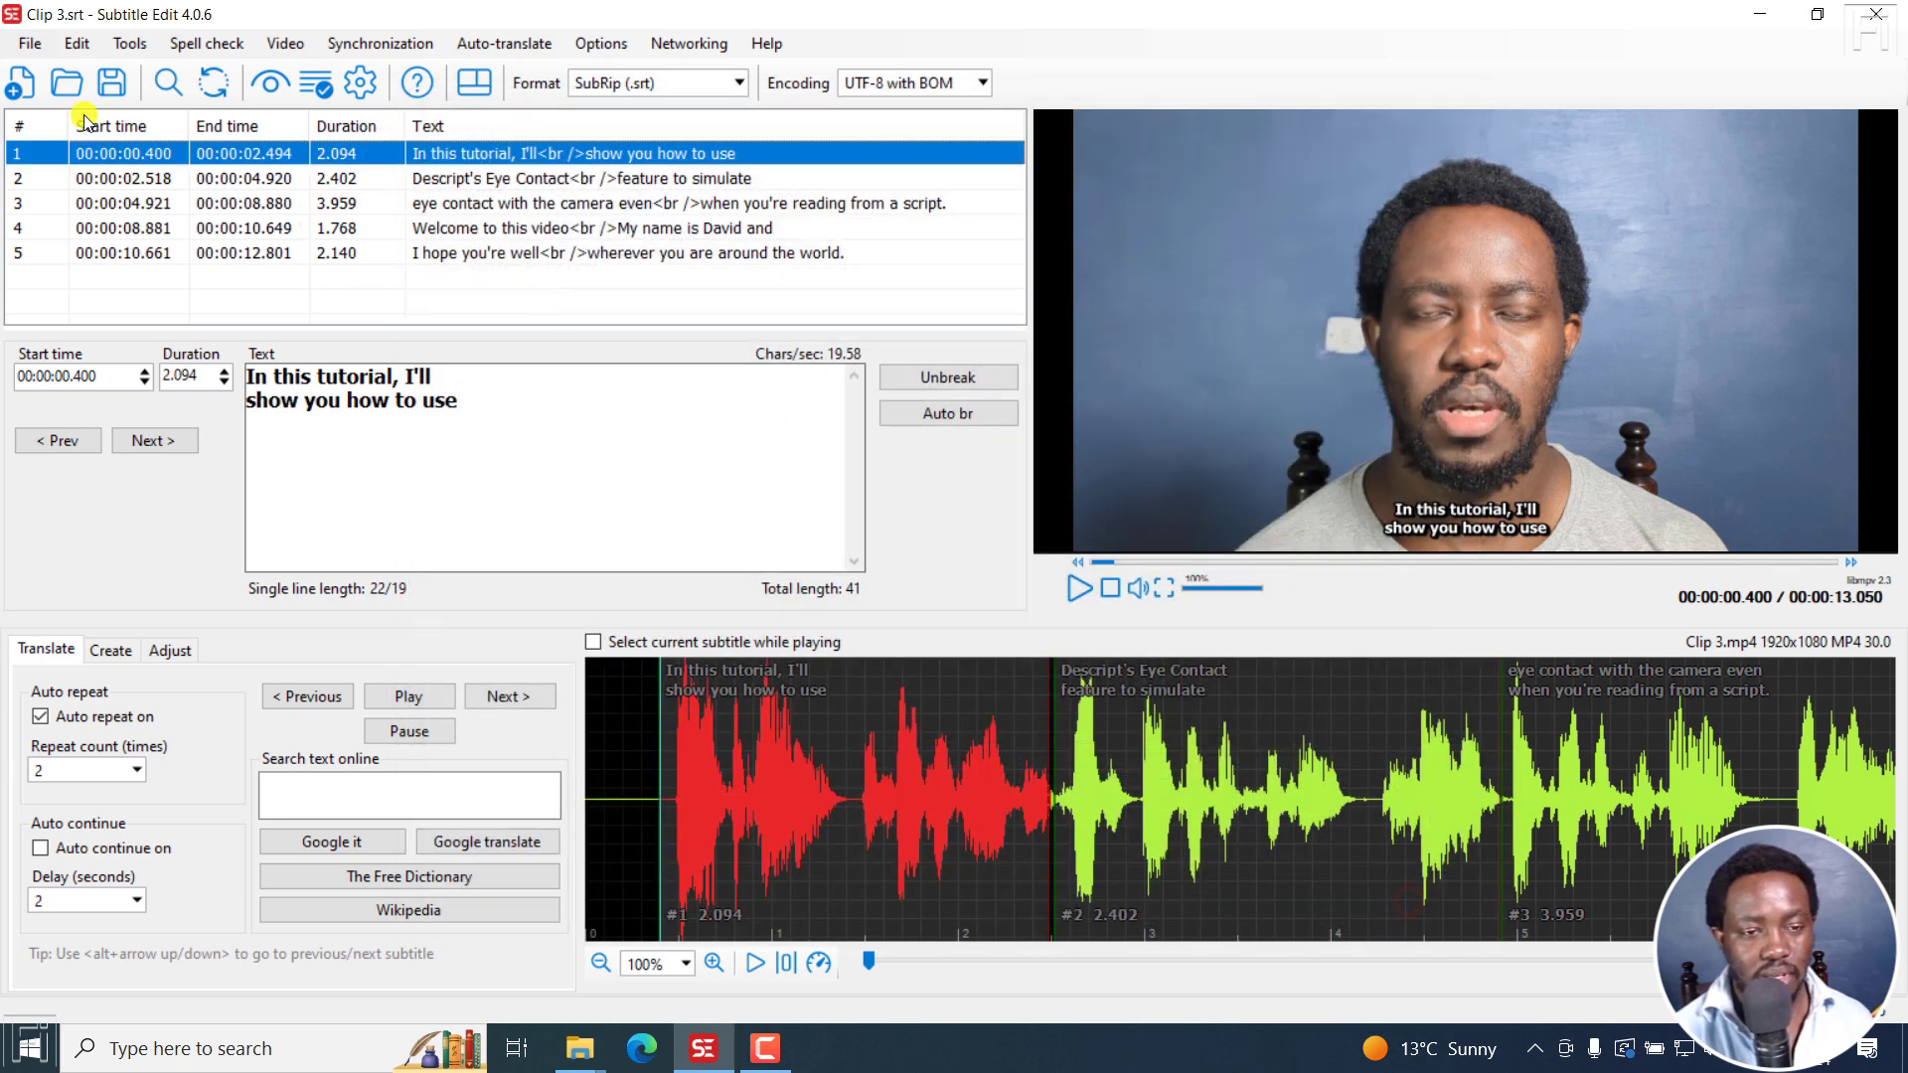
{"action": "left_click", "coordinate": [30, 43]}
{"action": "left_click", "coordinate": [48, 70]}
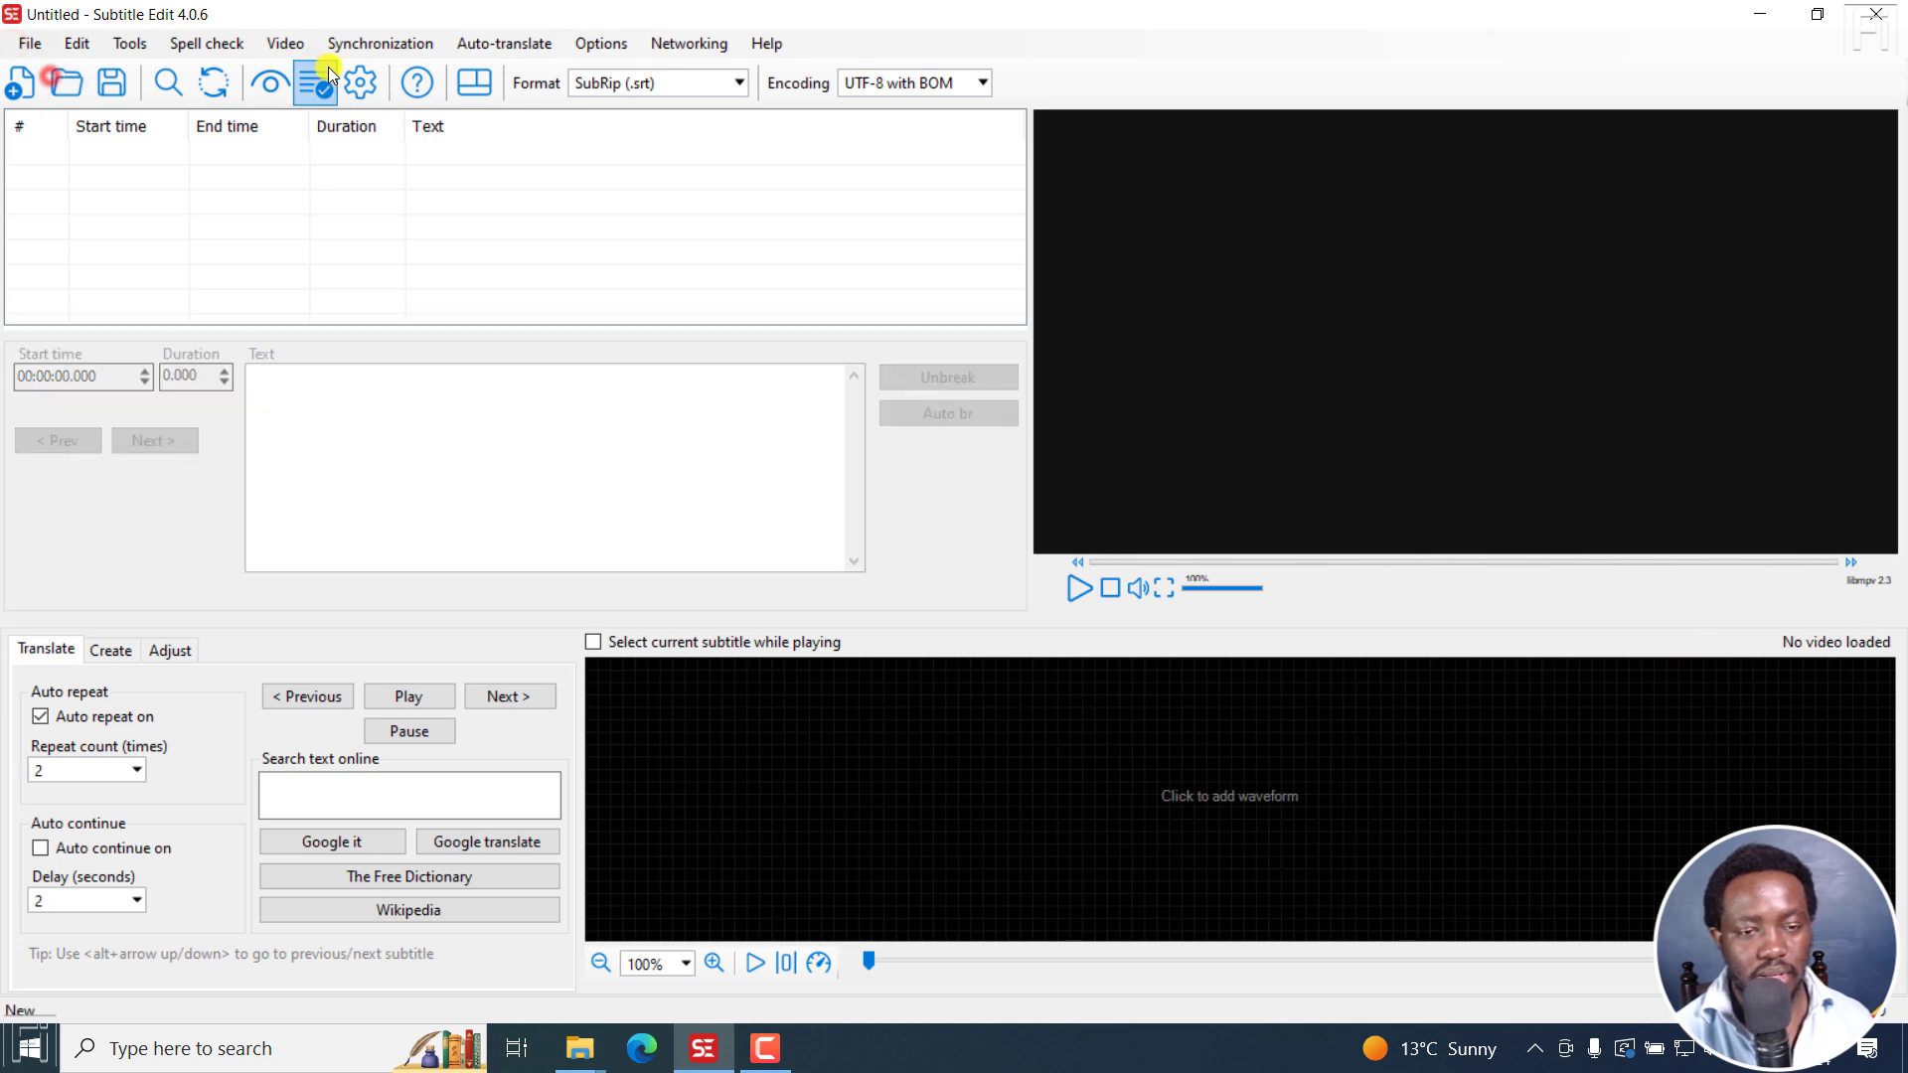
- Open the video file "PXL_20230309_131039070 - Vertical.mp4"
{"action": "left_click", "coordinate": [285, 43]}
{"action": "left_click", "coordinate": [303, 67]}
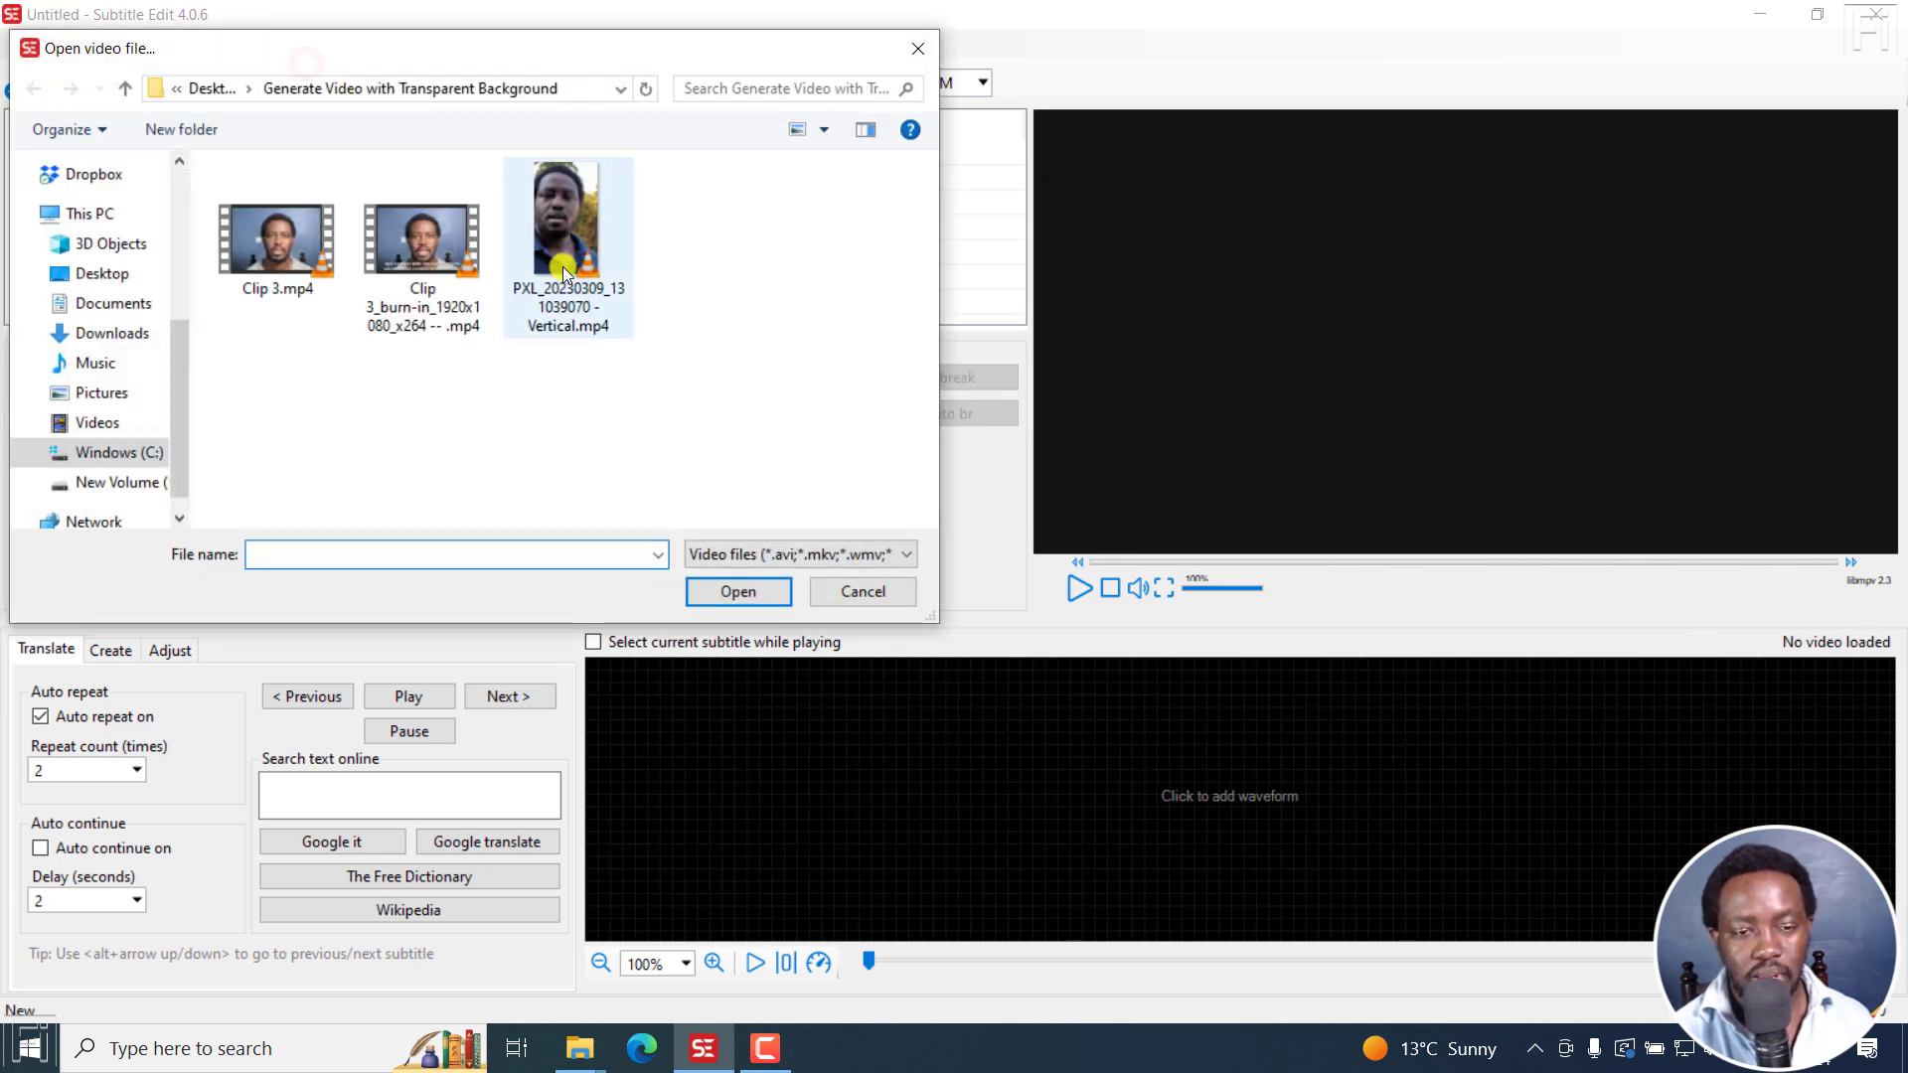
{"action": "left_click", "coordinate": [563, 273]}
{"action": "left_click", "coordinate": [740, 593]}
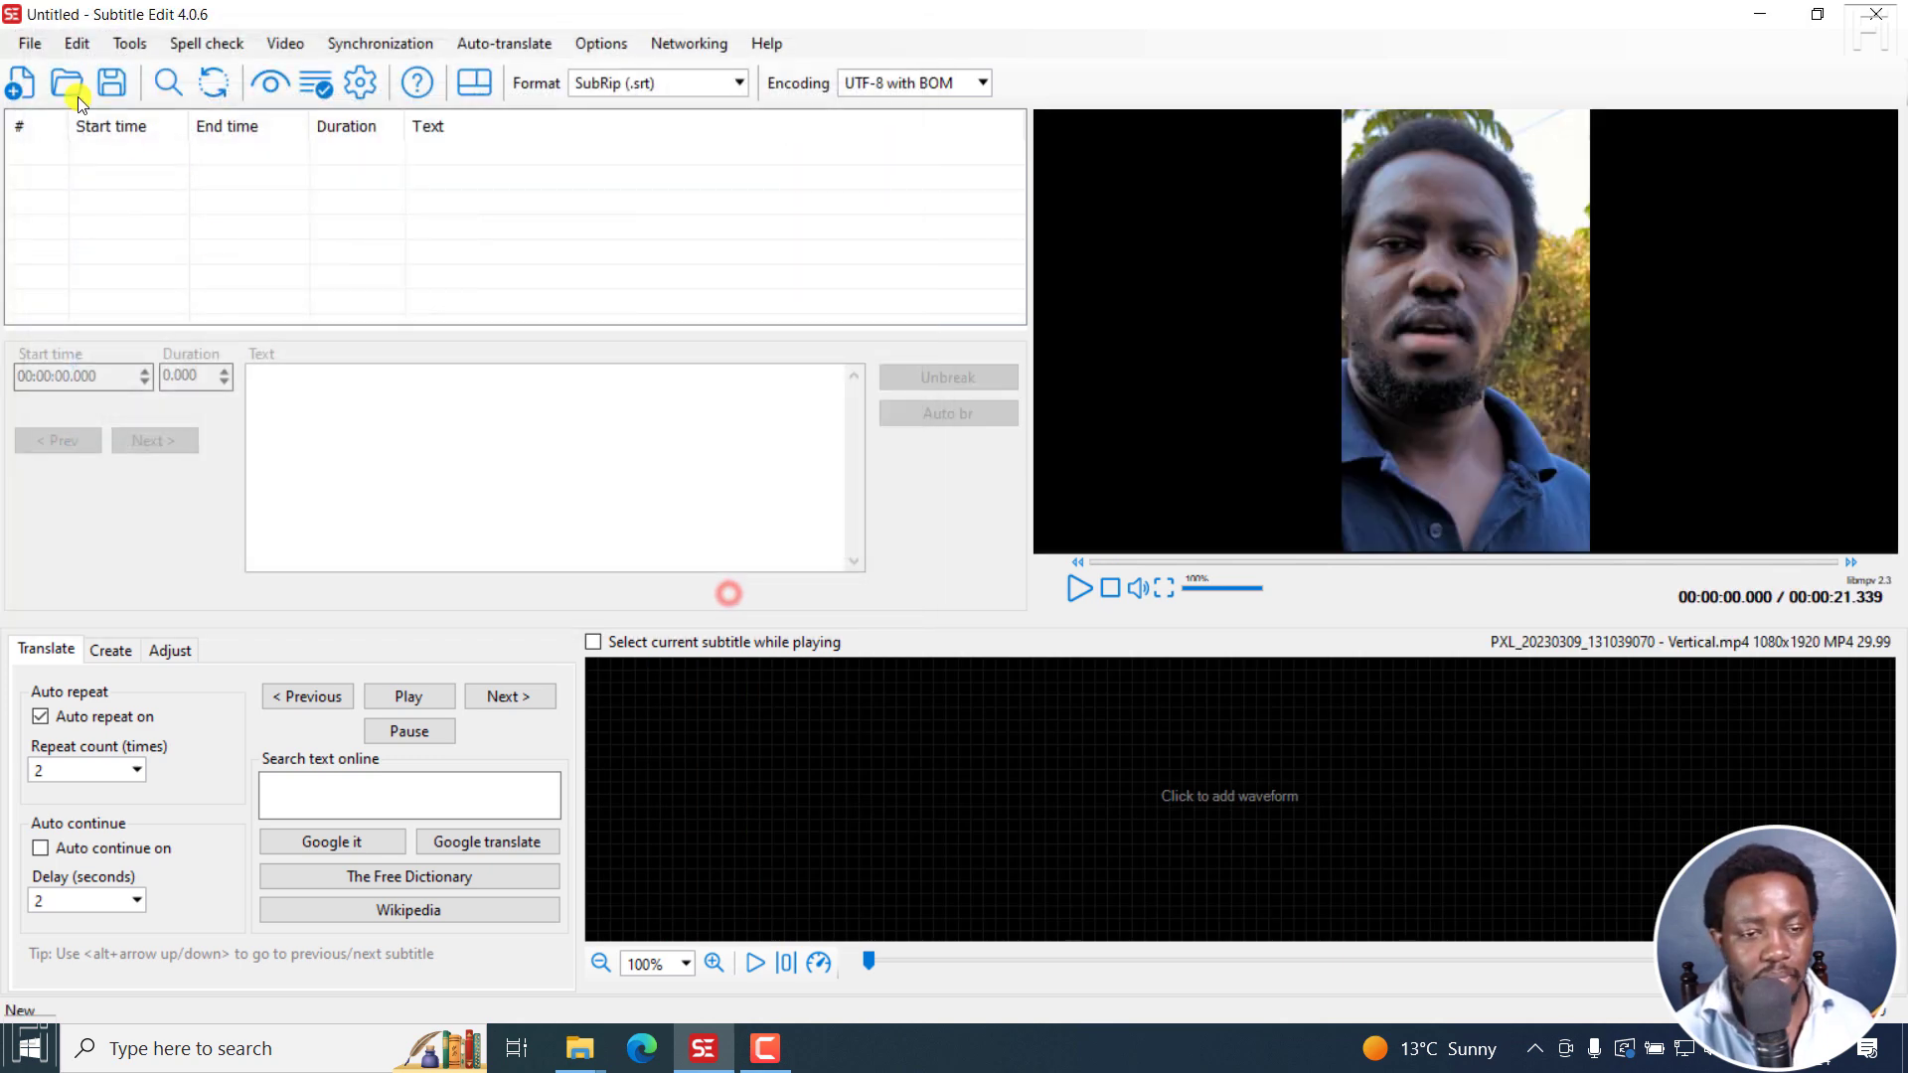
- Load "PXL_20230309_131039070 - Vertical.srt", generate the video's waveform, and move the playhead inside the first subtitle line
{"action": "left_click", "coordinate": [26, 45]}
{"action": "left_click", "coordinate": [96, 125]}
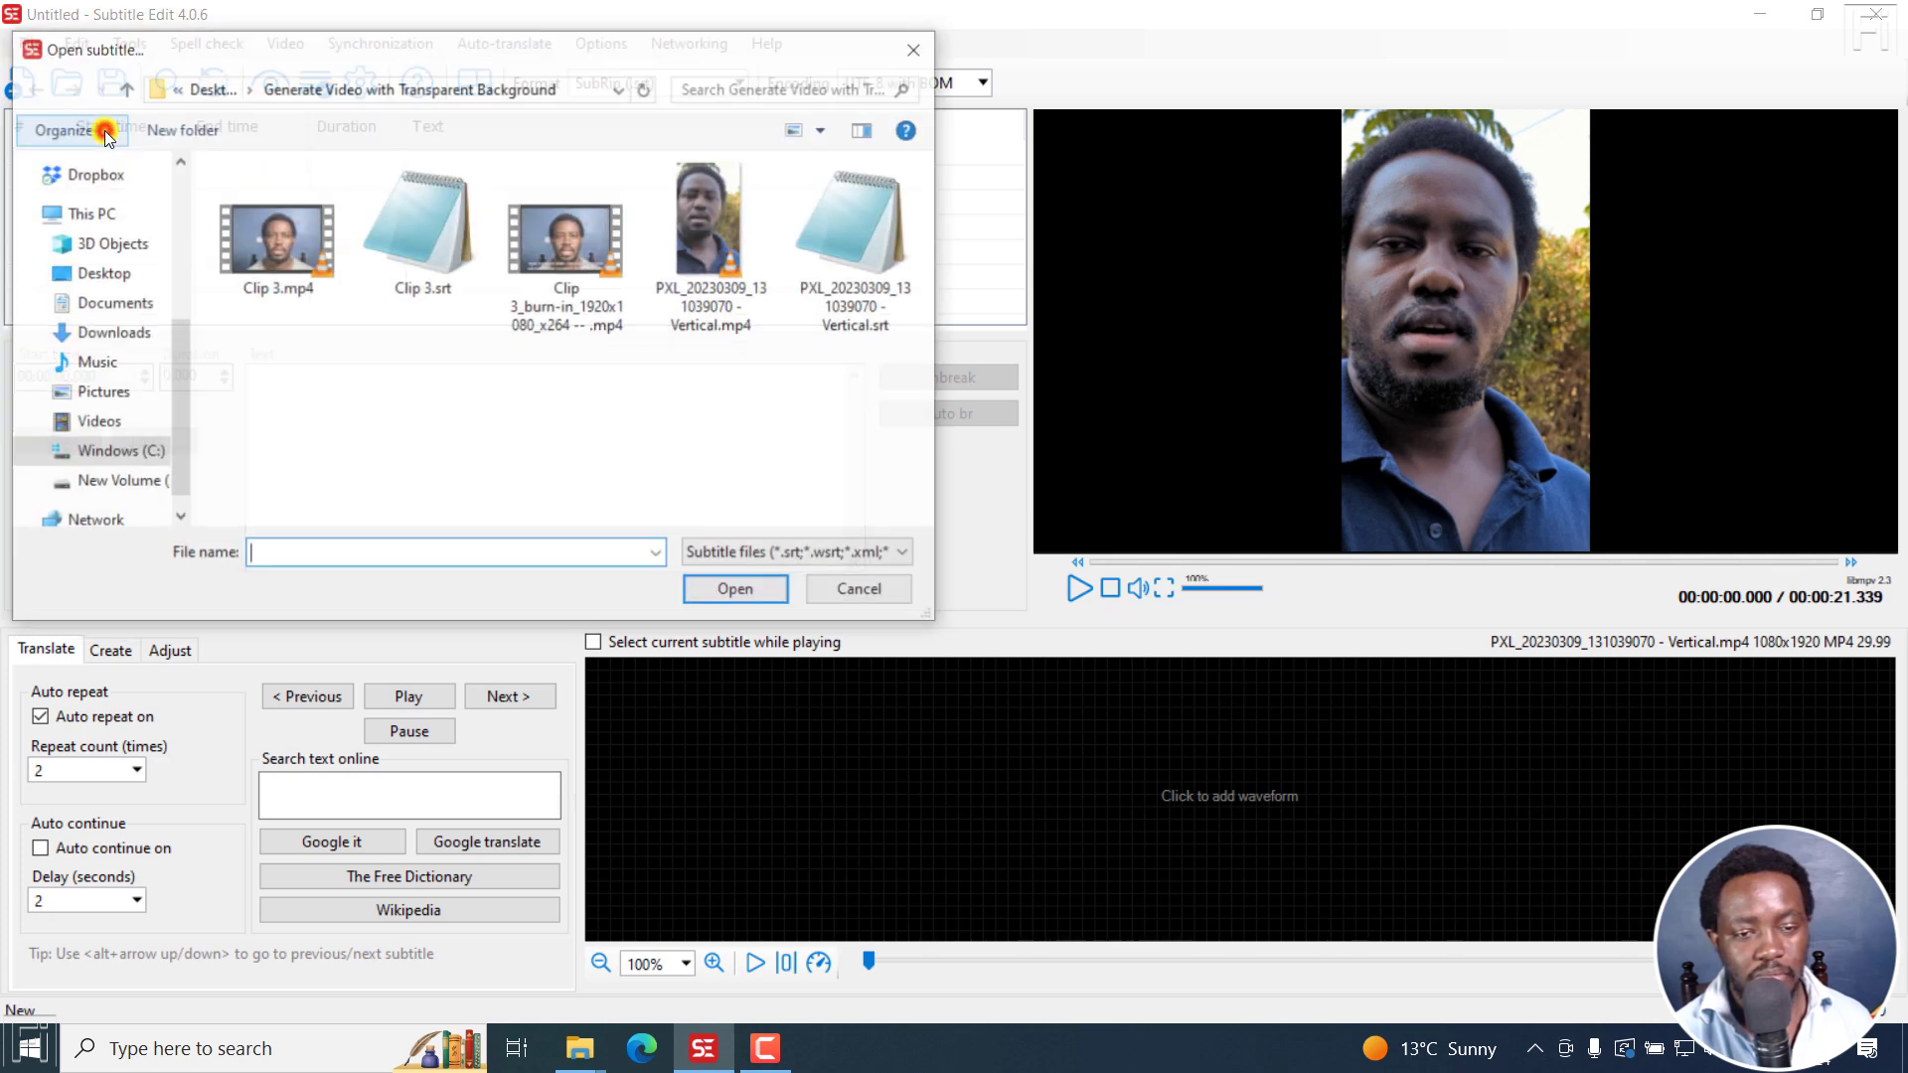
{"action": "left_click", "coordinate": [879, 320]}
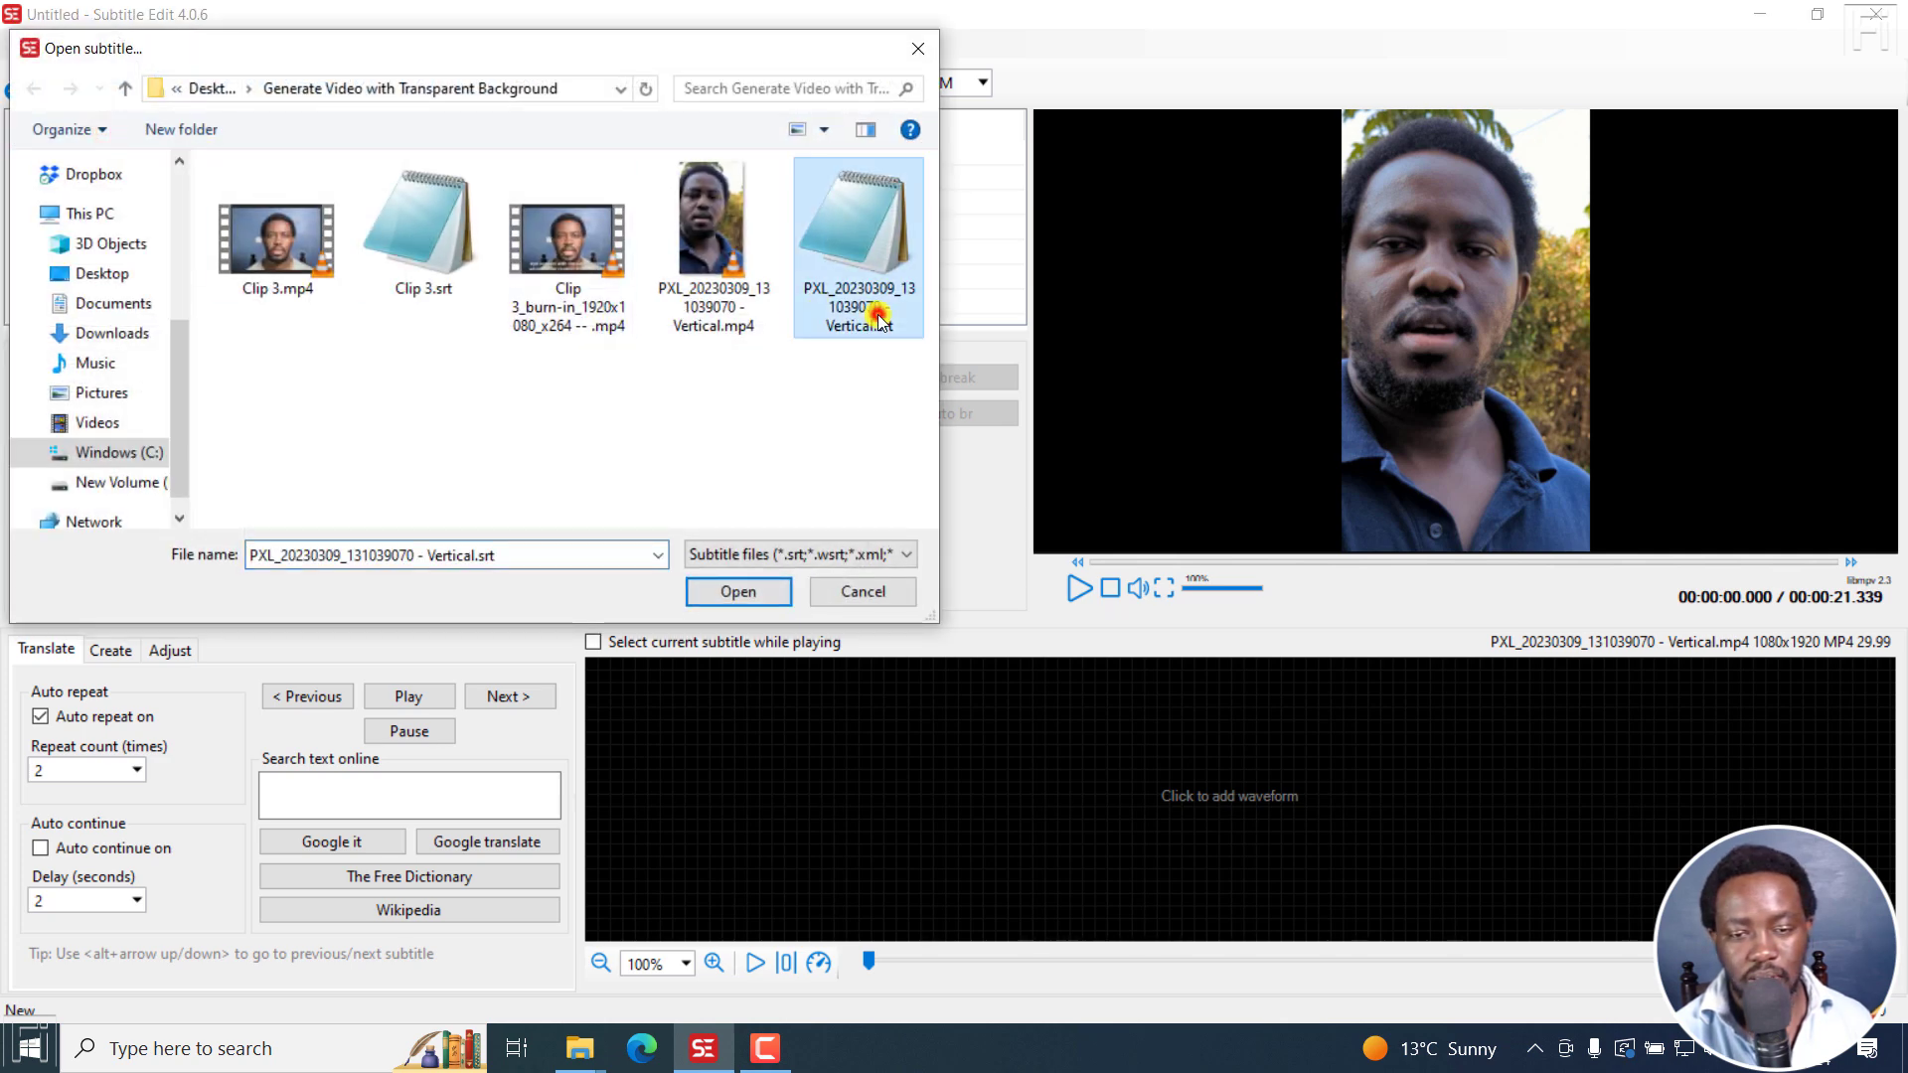
{"action": "left_click", "coordinate": [744, 594]}
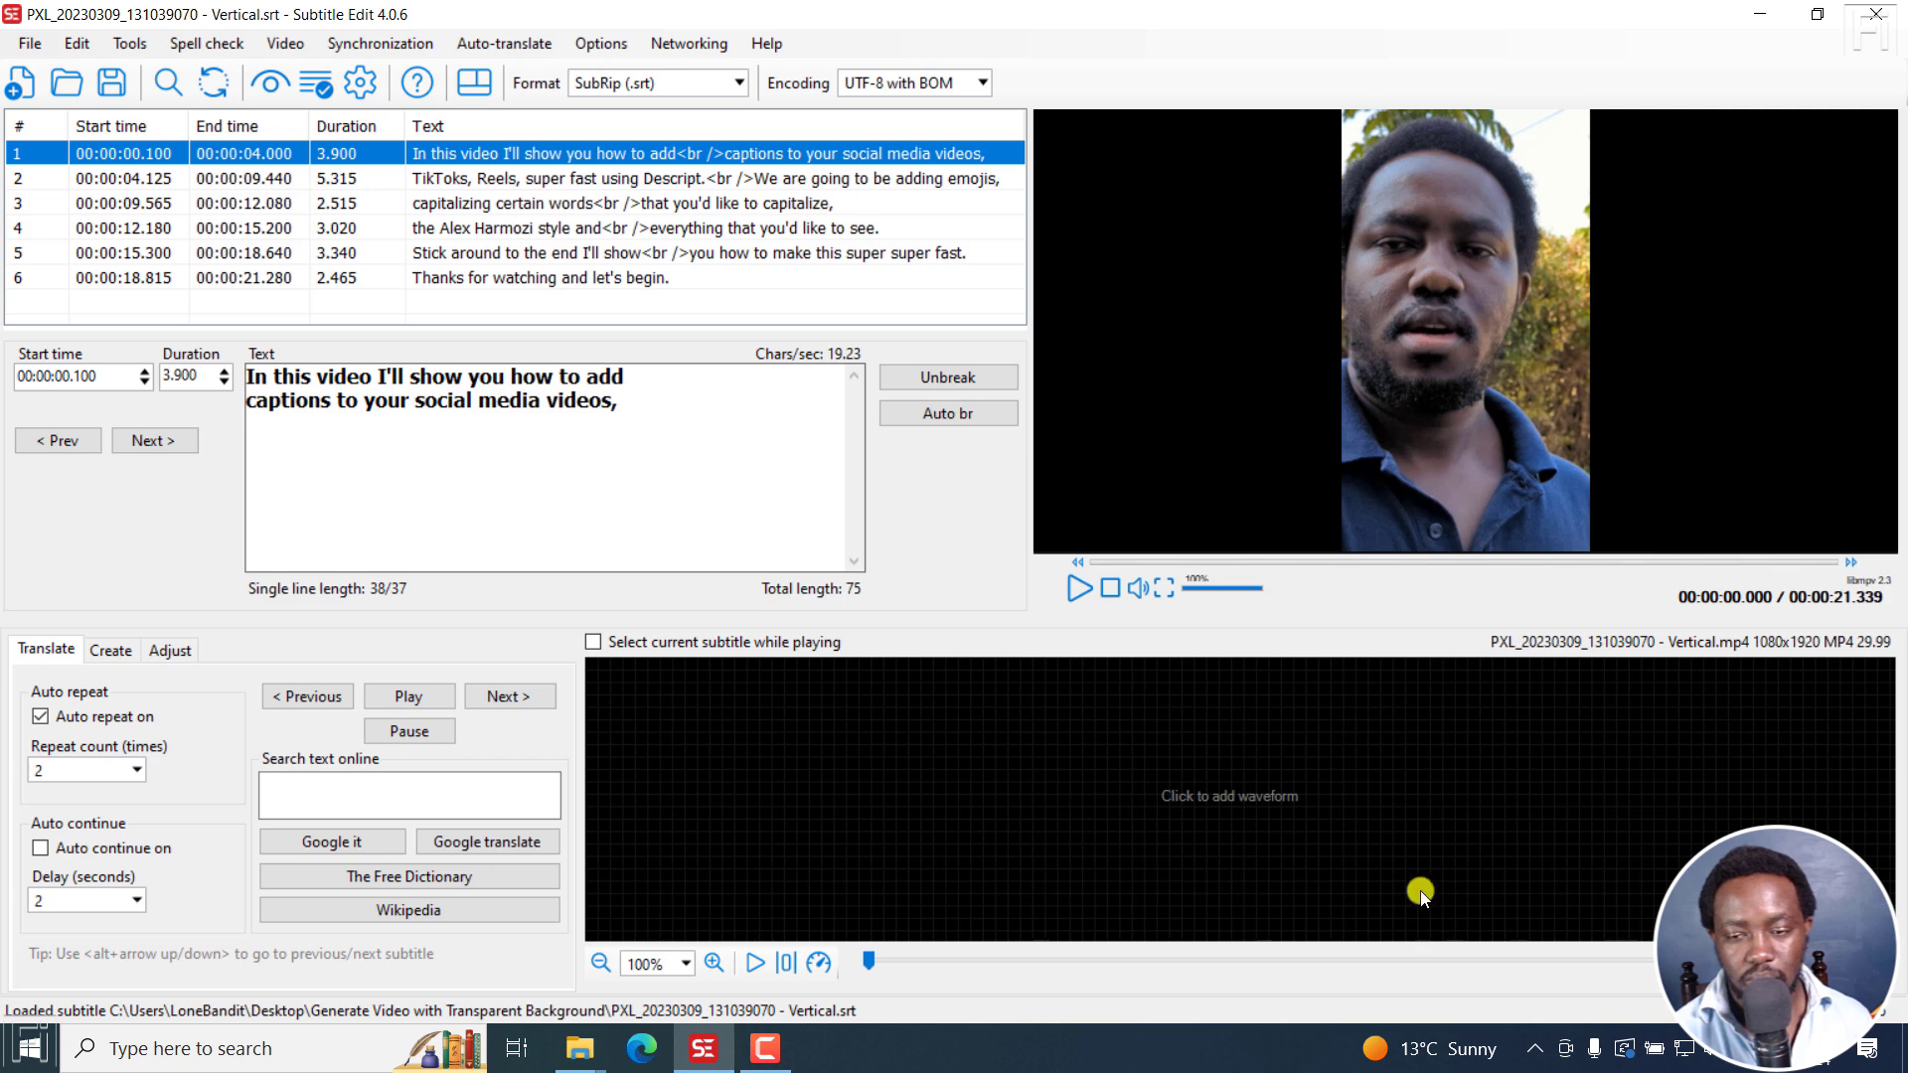
{"action": "left_click", "coordinate": [1194, 799]}
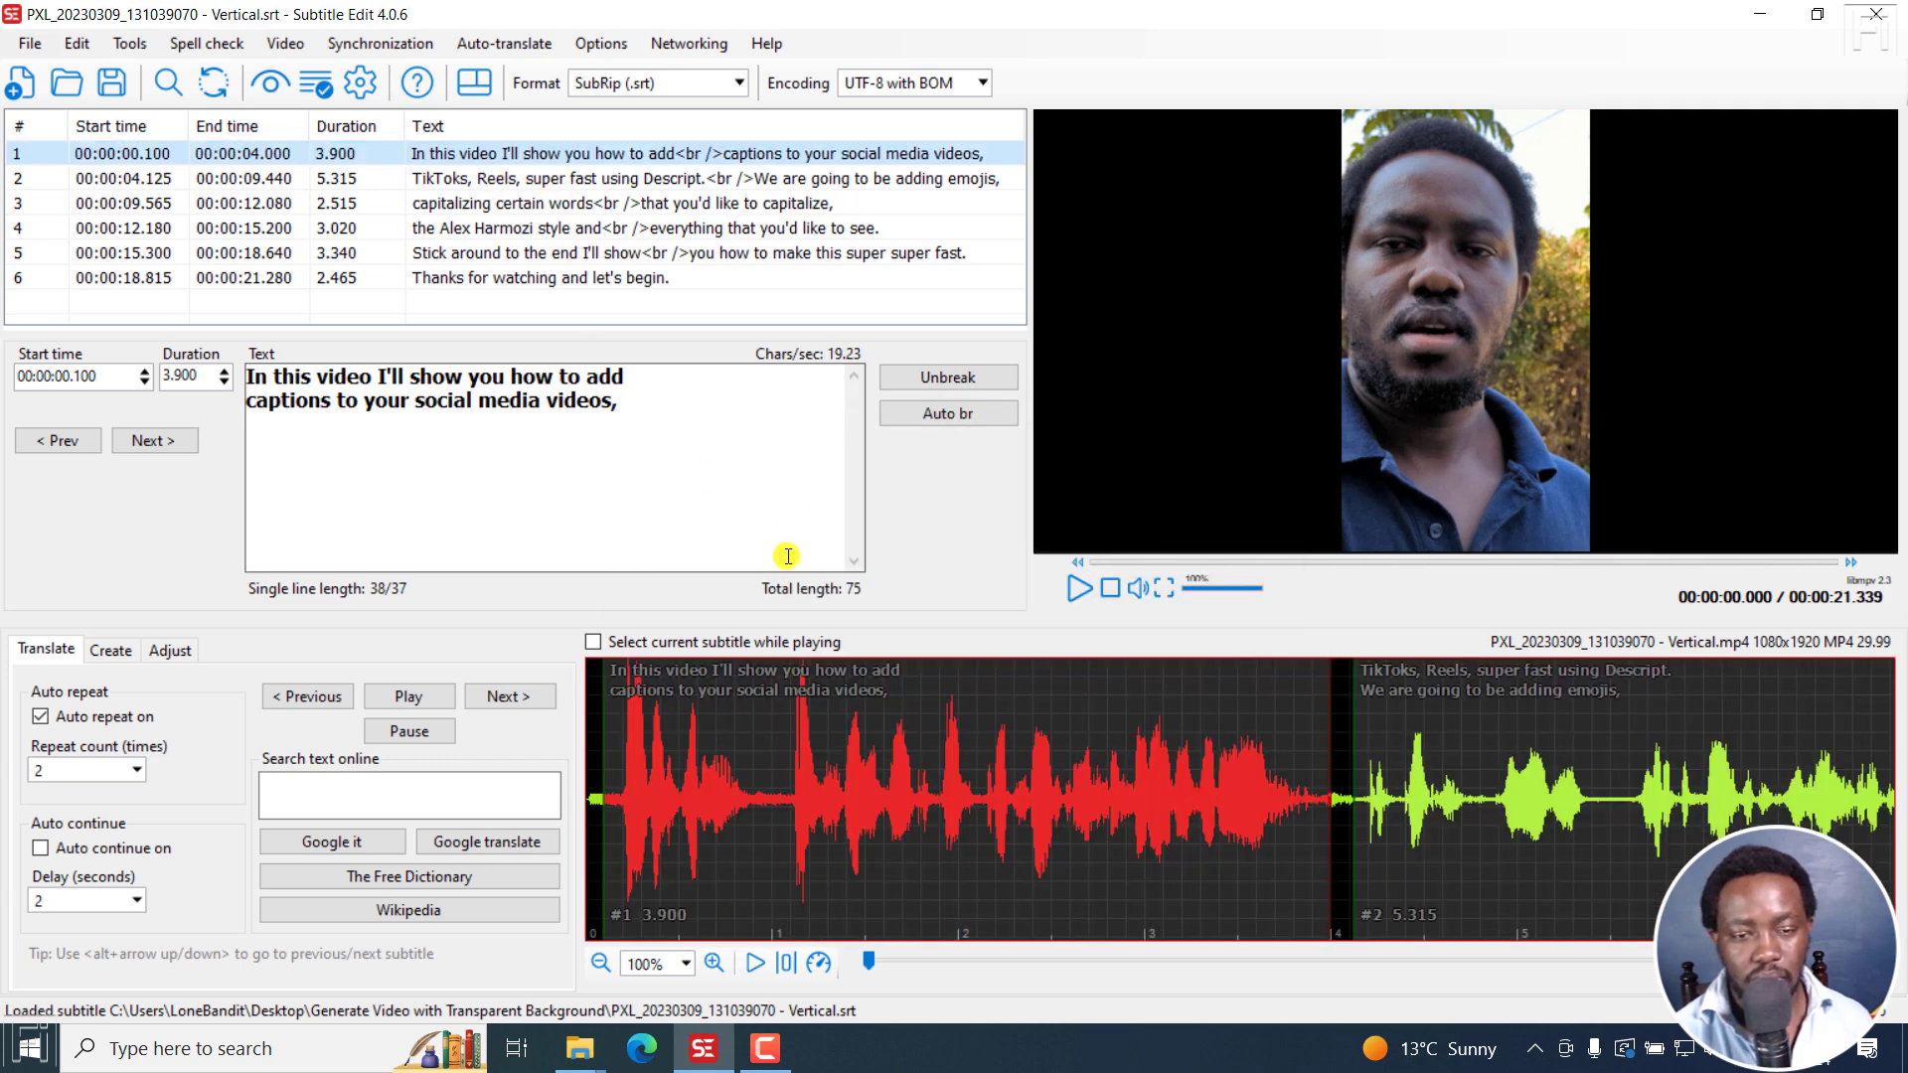
{"action": "left_click", "coordinate": [913, 741]}
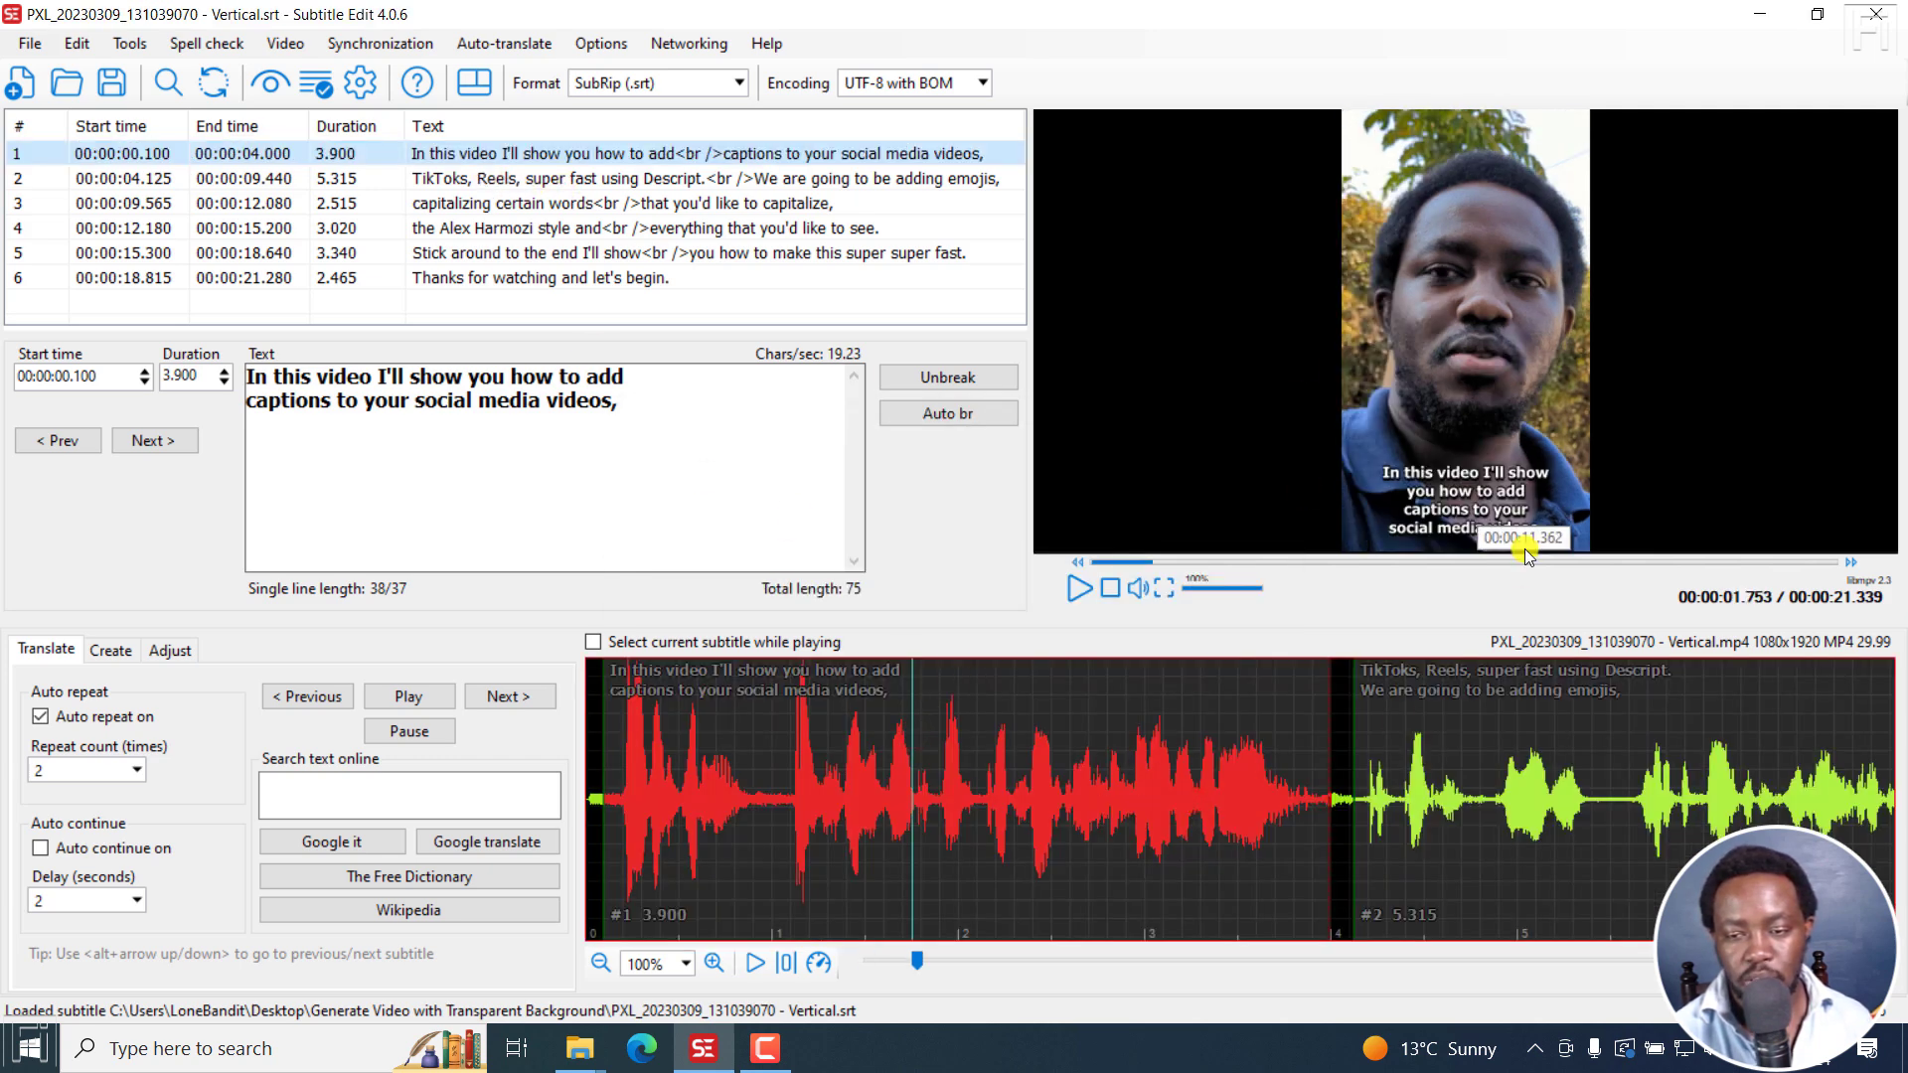
- Open the burned-in subtitle video settings for the vertical clip and check the subtitle size in the full-screen preview
{"action": "left_click", "coordinate": [285, 43]}
{"action": "left_click", "coordinate": [405, 350]}
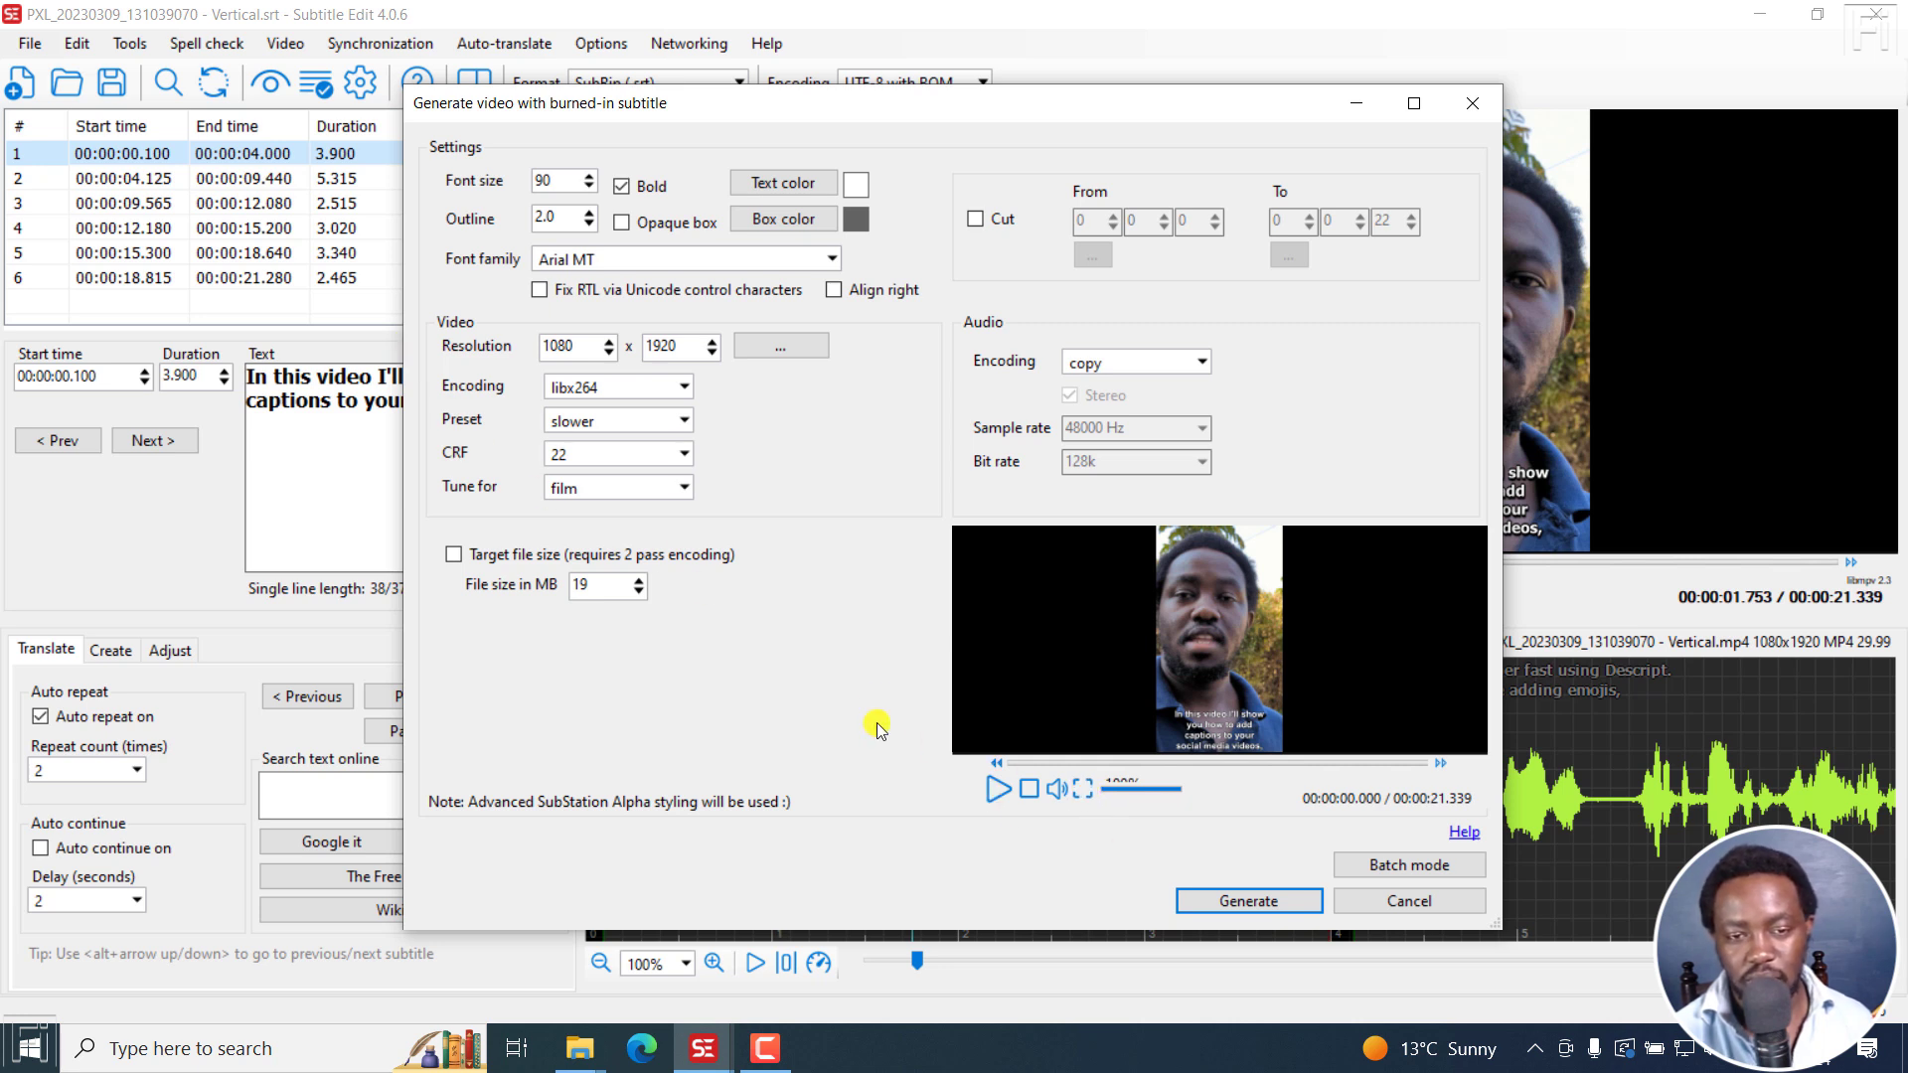
{"action": "left_click", "coordinate": [541, 184]}
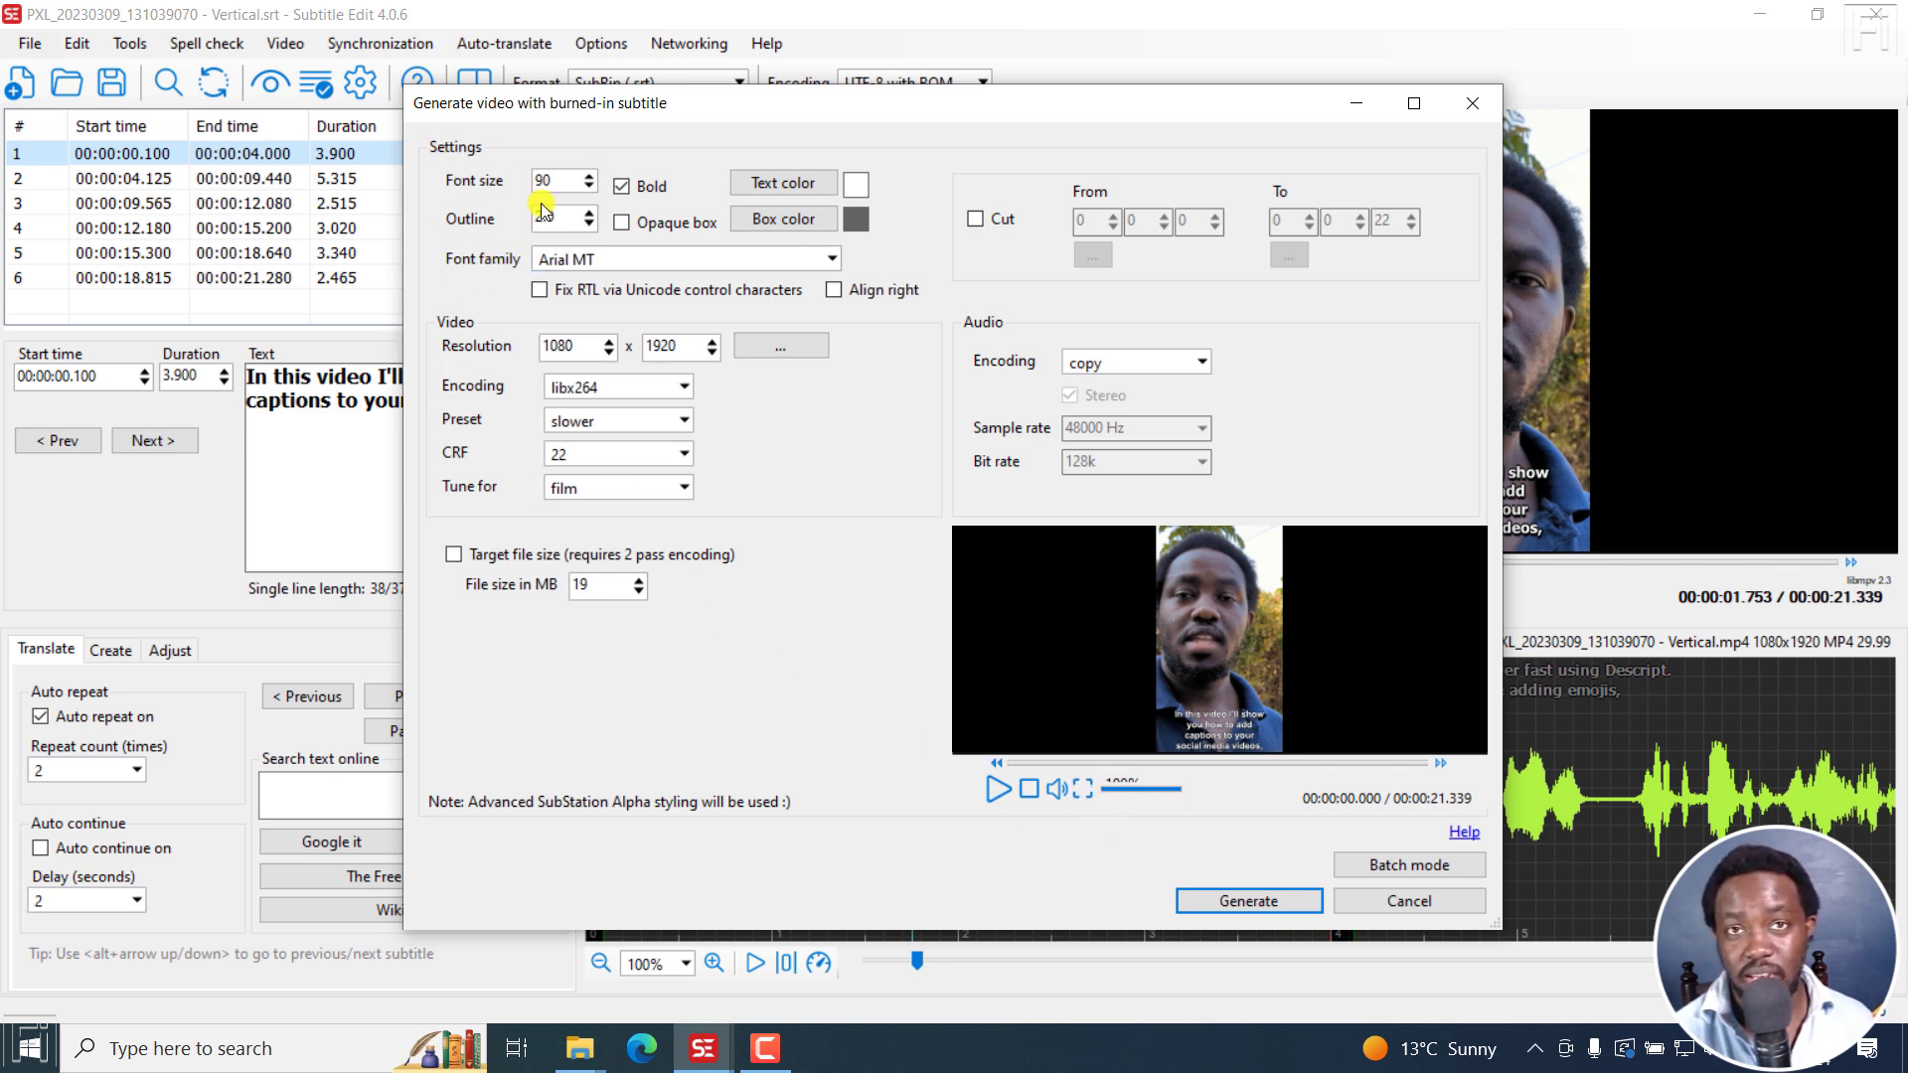
{"action": "left_click", "coordinate": [1086, 790]}
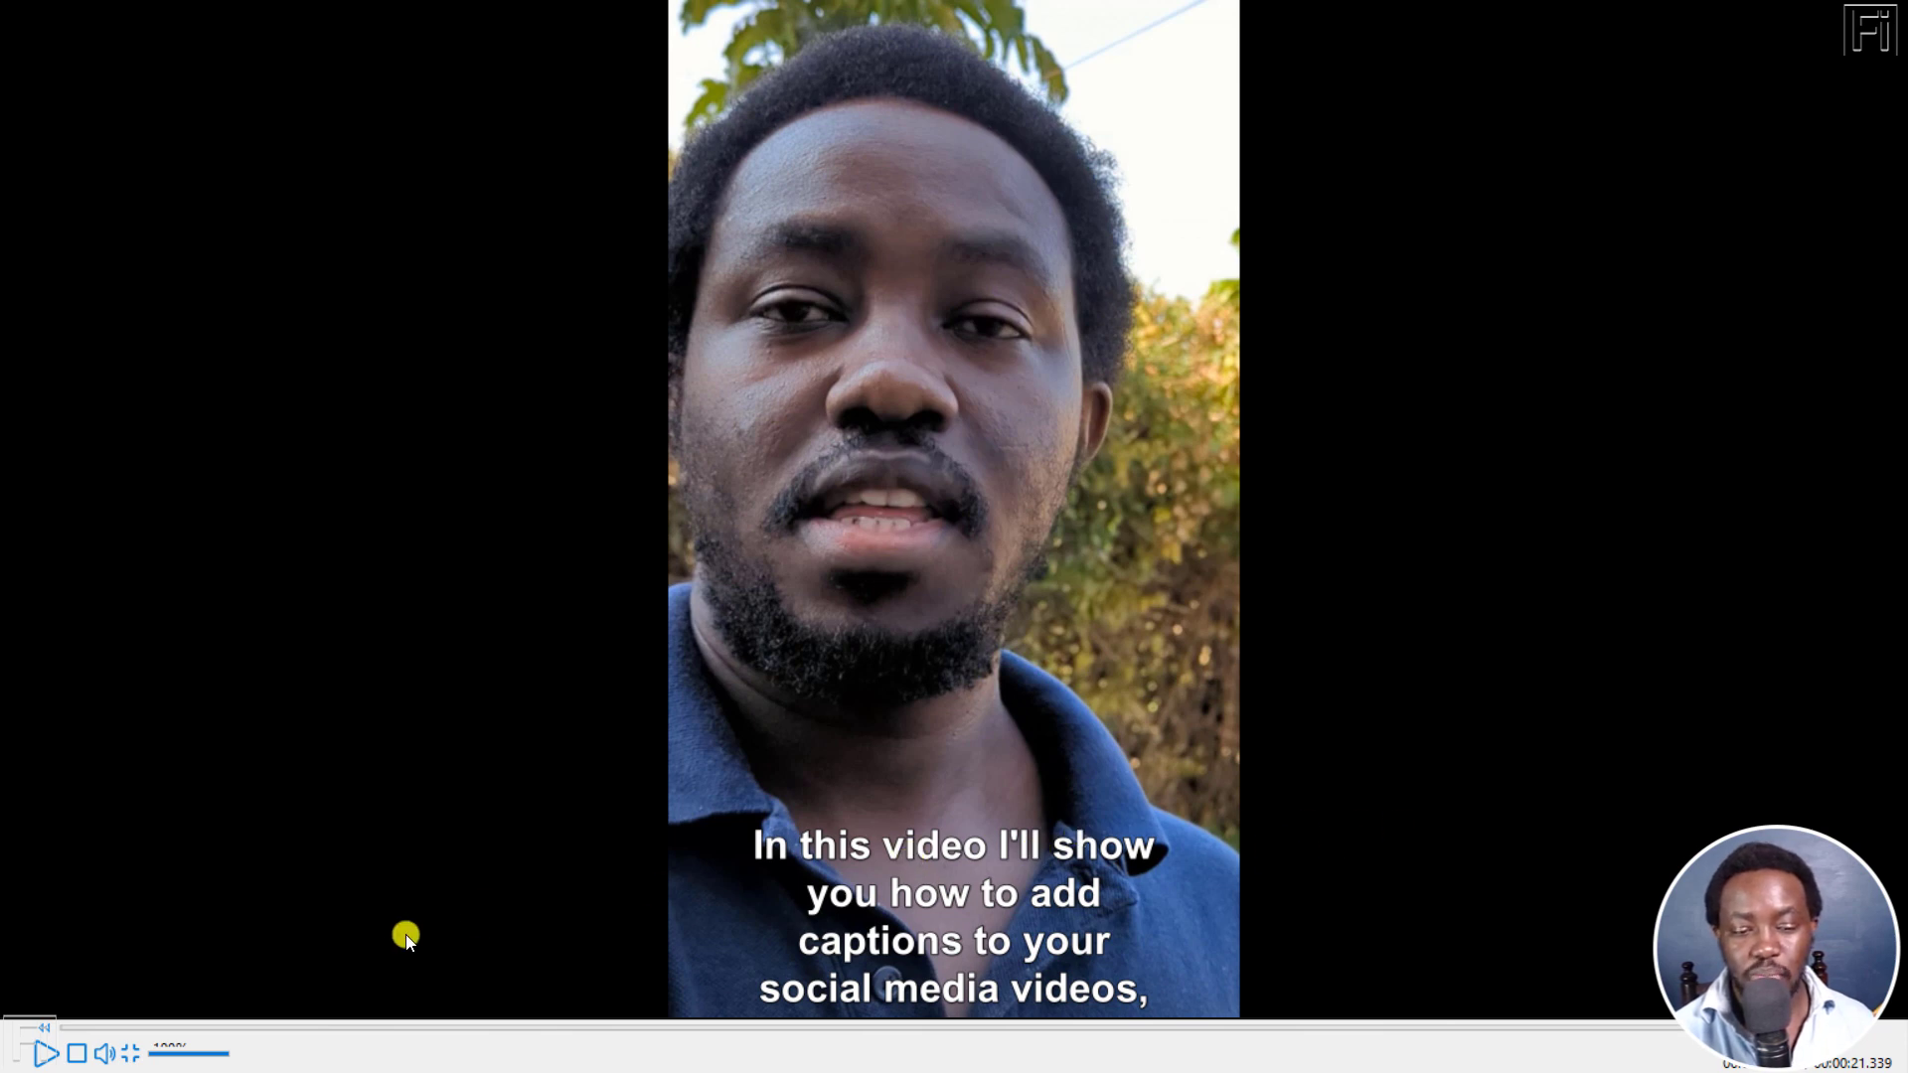
{"action": "left_click", "coordinate": [131, 1054]}
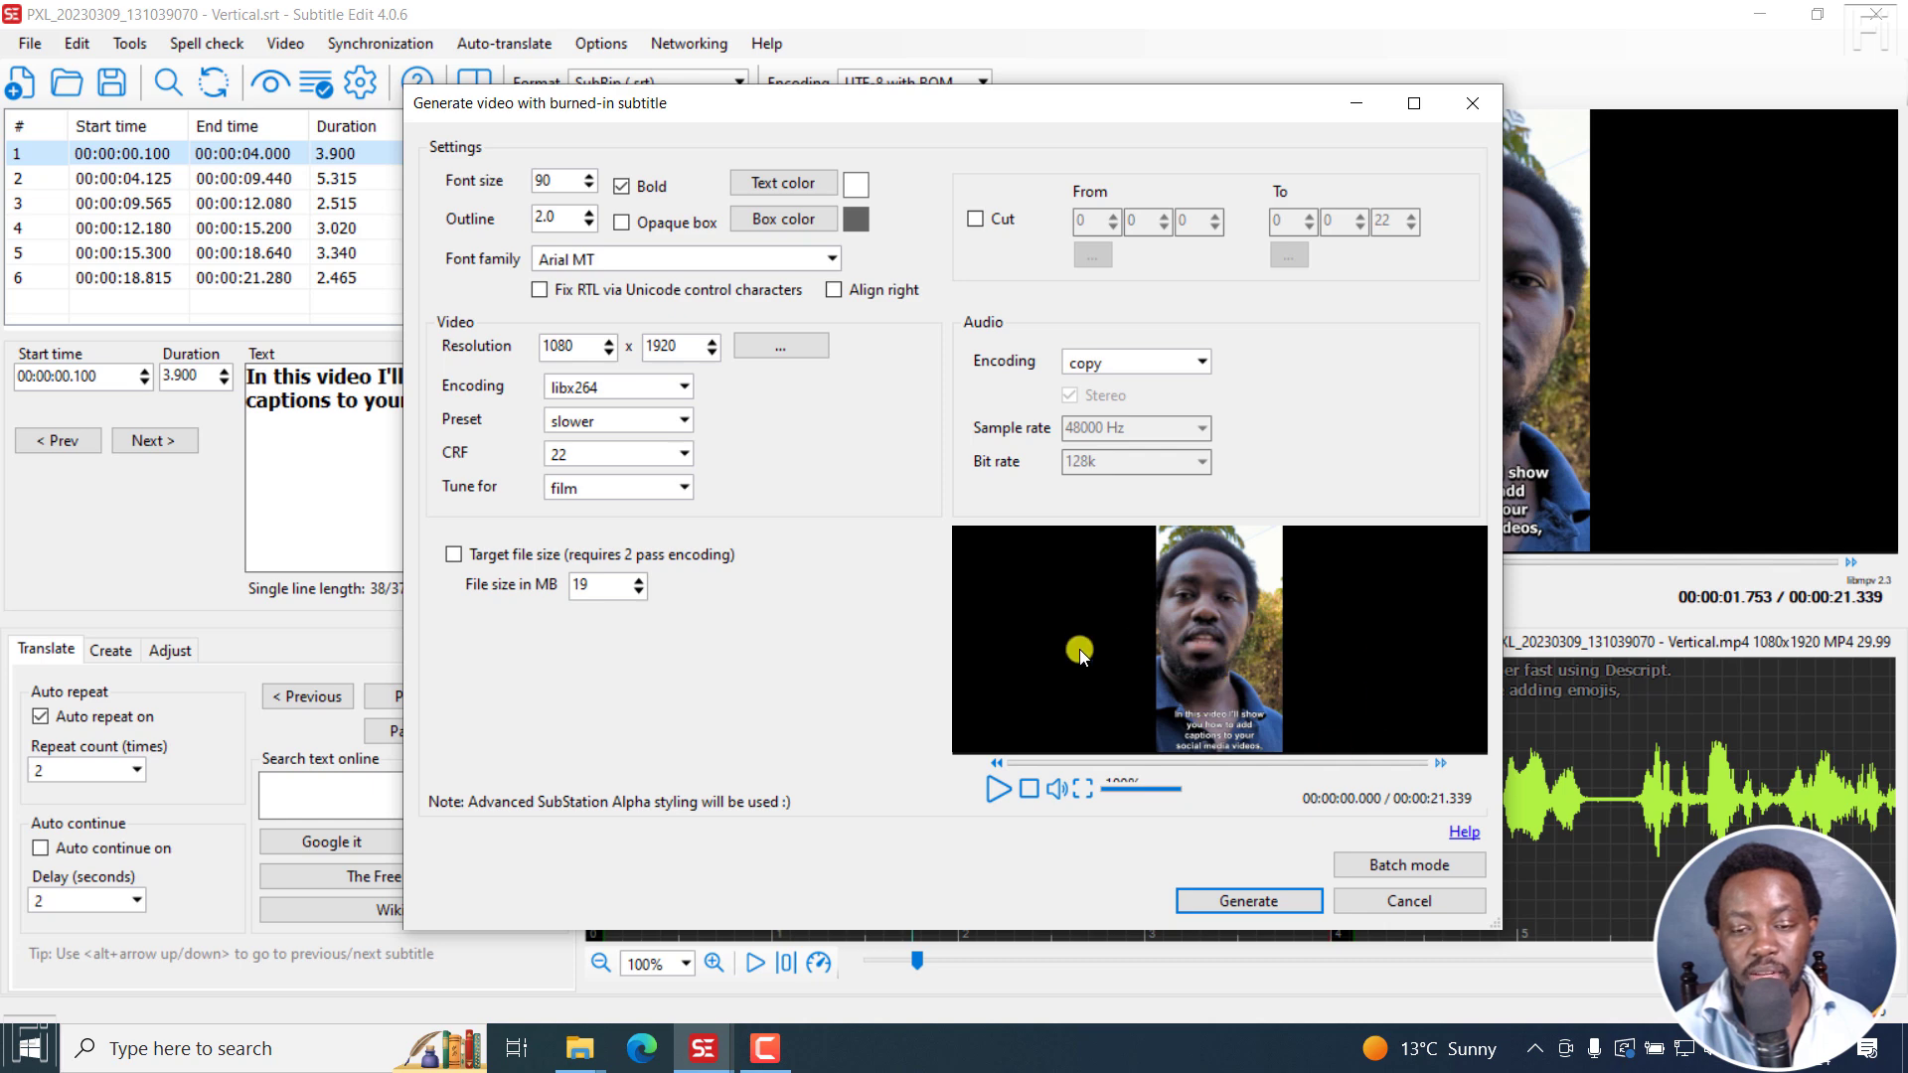
- Set the video to use the source resolution, check the full-screen preview again, and close the settings without generating
{"action": "left_click_drag", "start_coordinate": [765, 118], "coordinate": [1237, 186]}
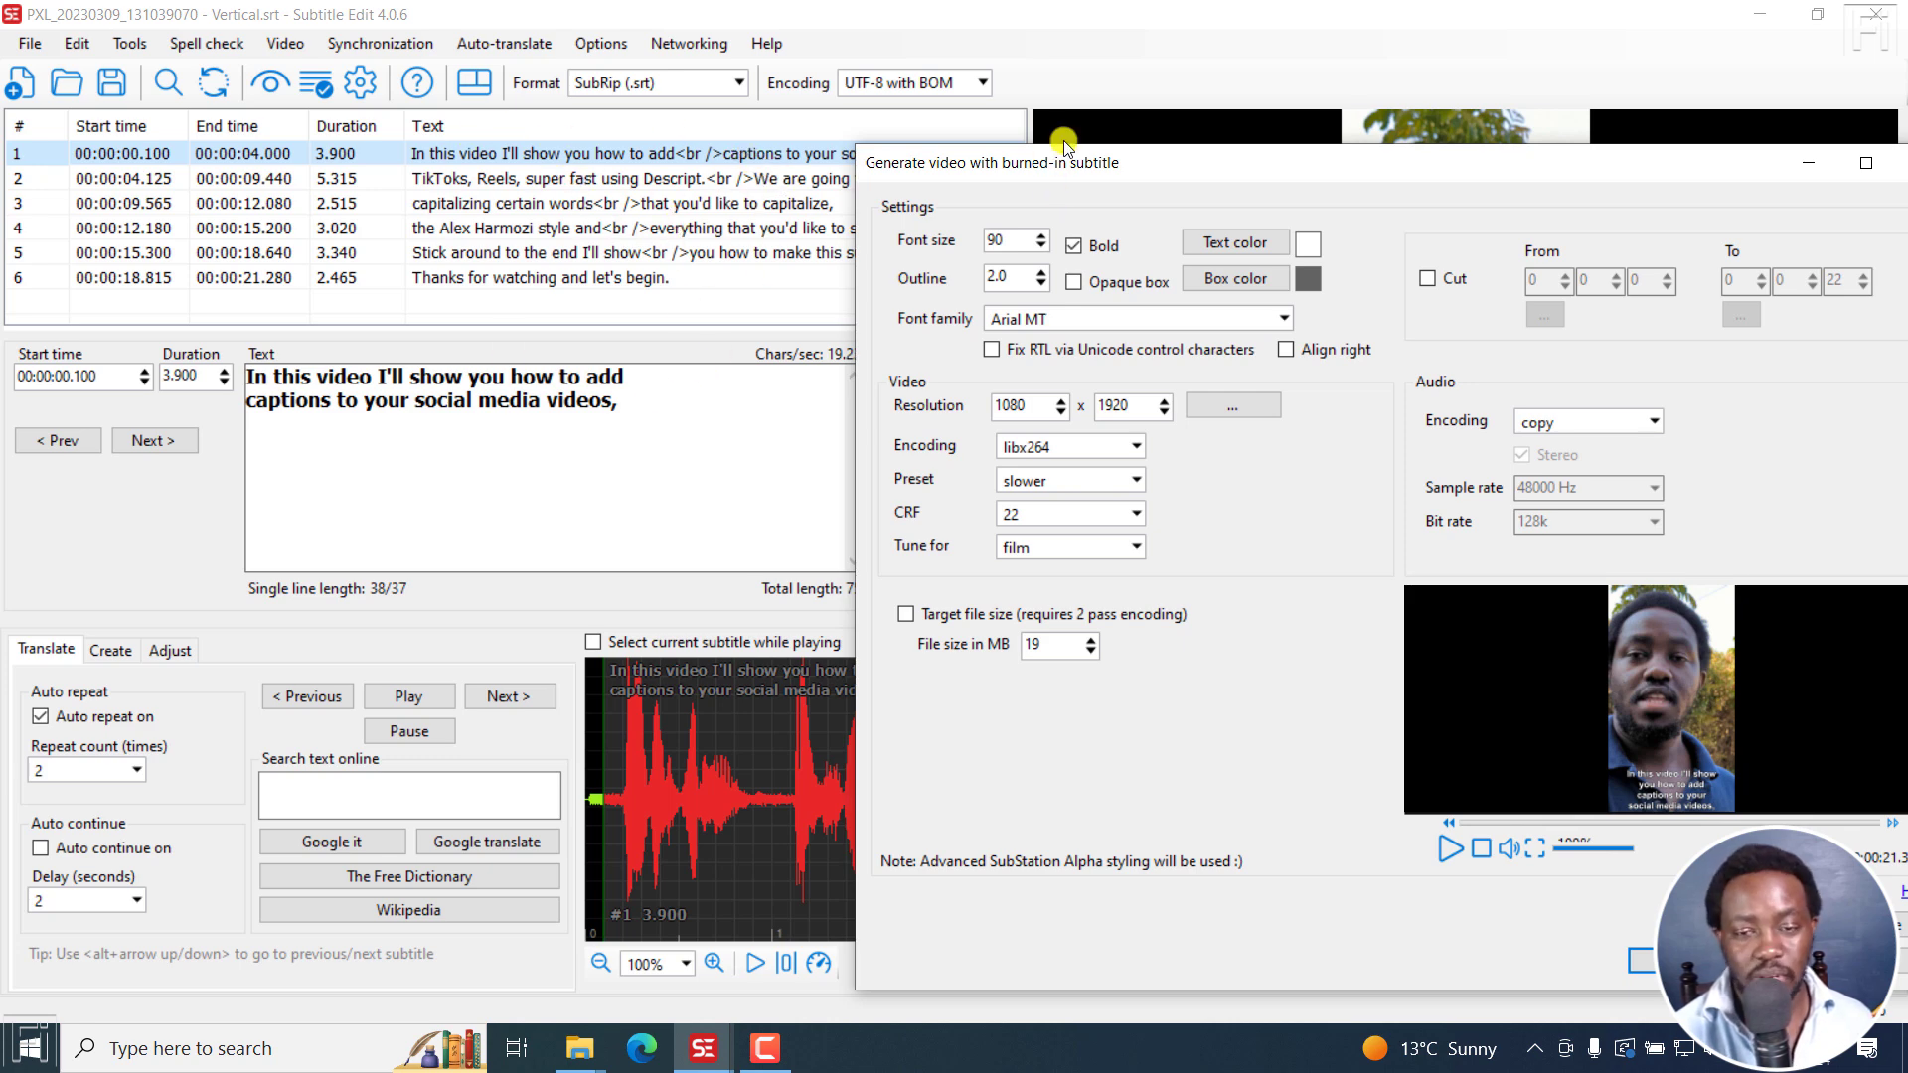
{"action": "left_click_drag", "start_coordinate": [1059, 165], "coordinate": [719, 111]}
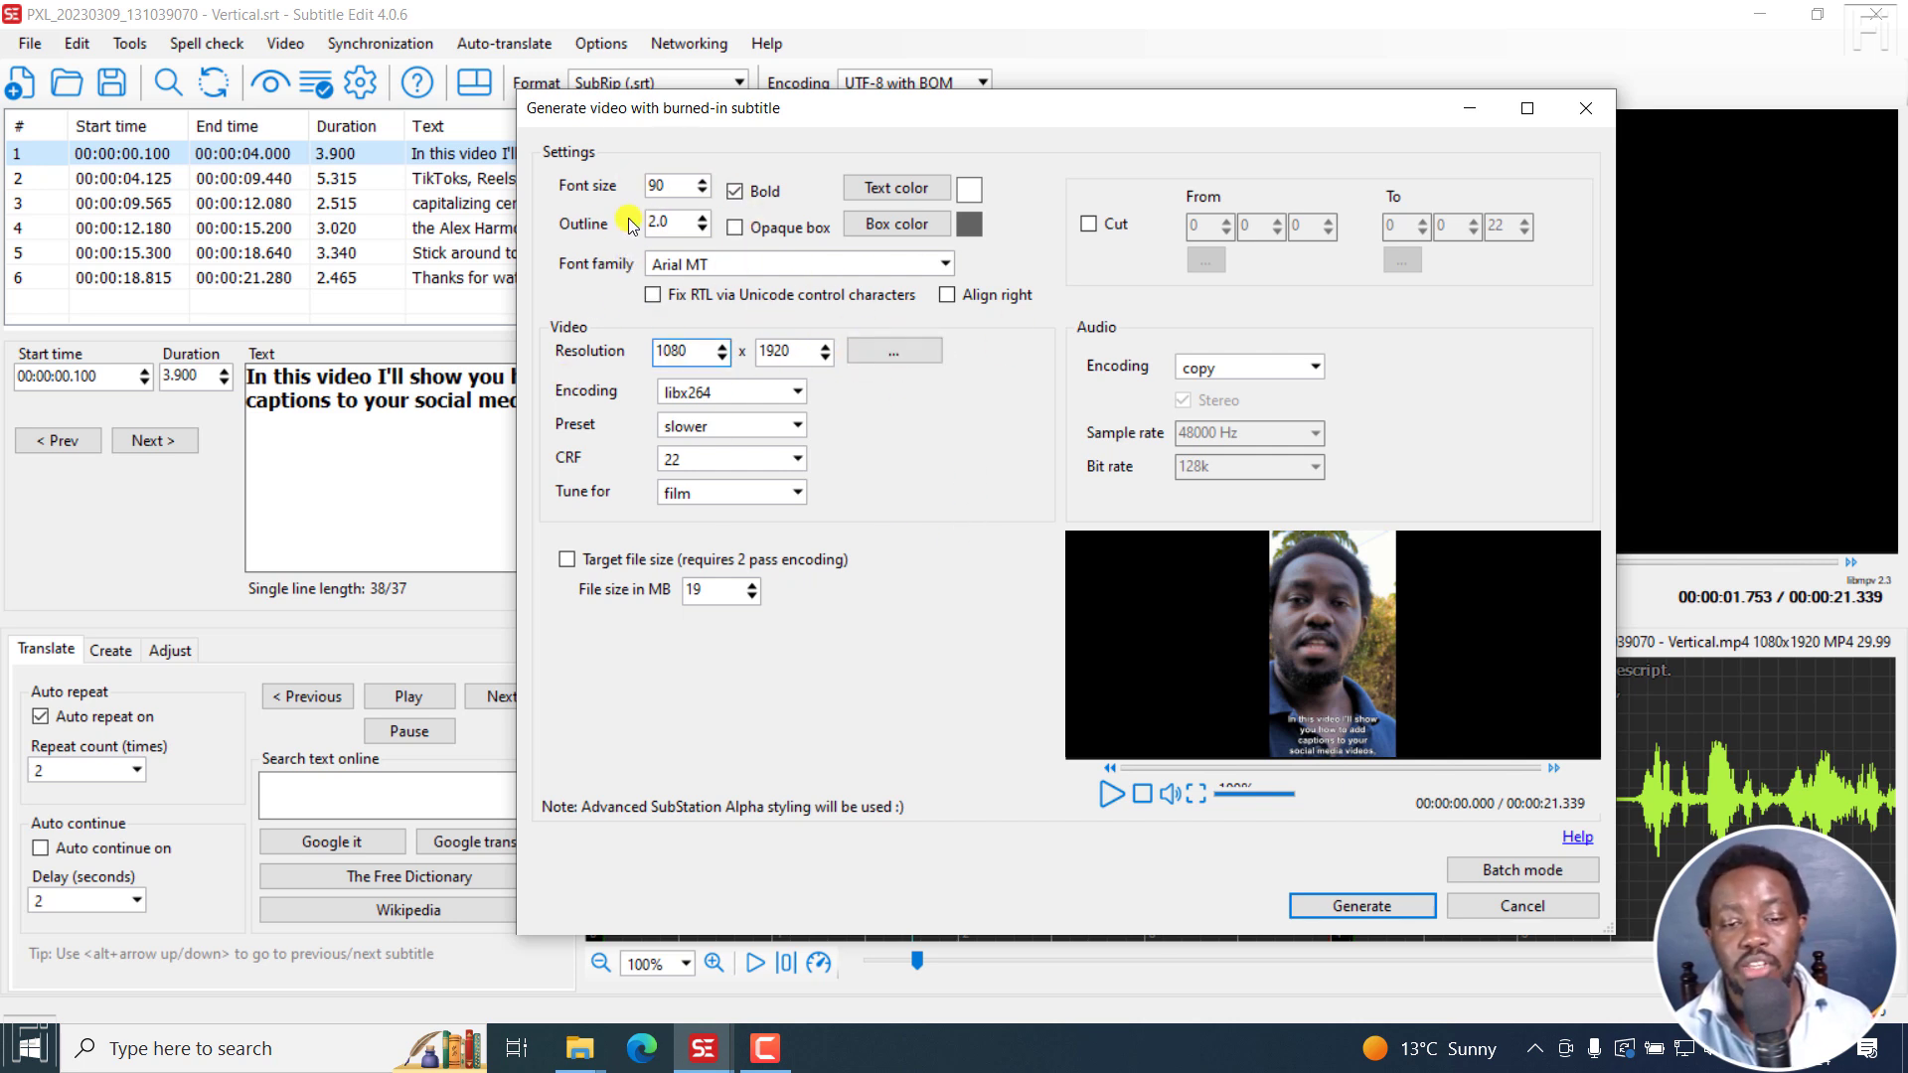
{"action": "left_click", "coordinate": [912, 356]}
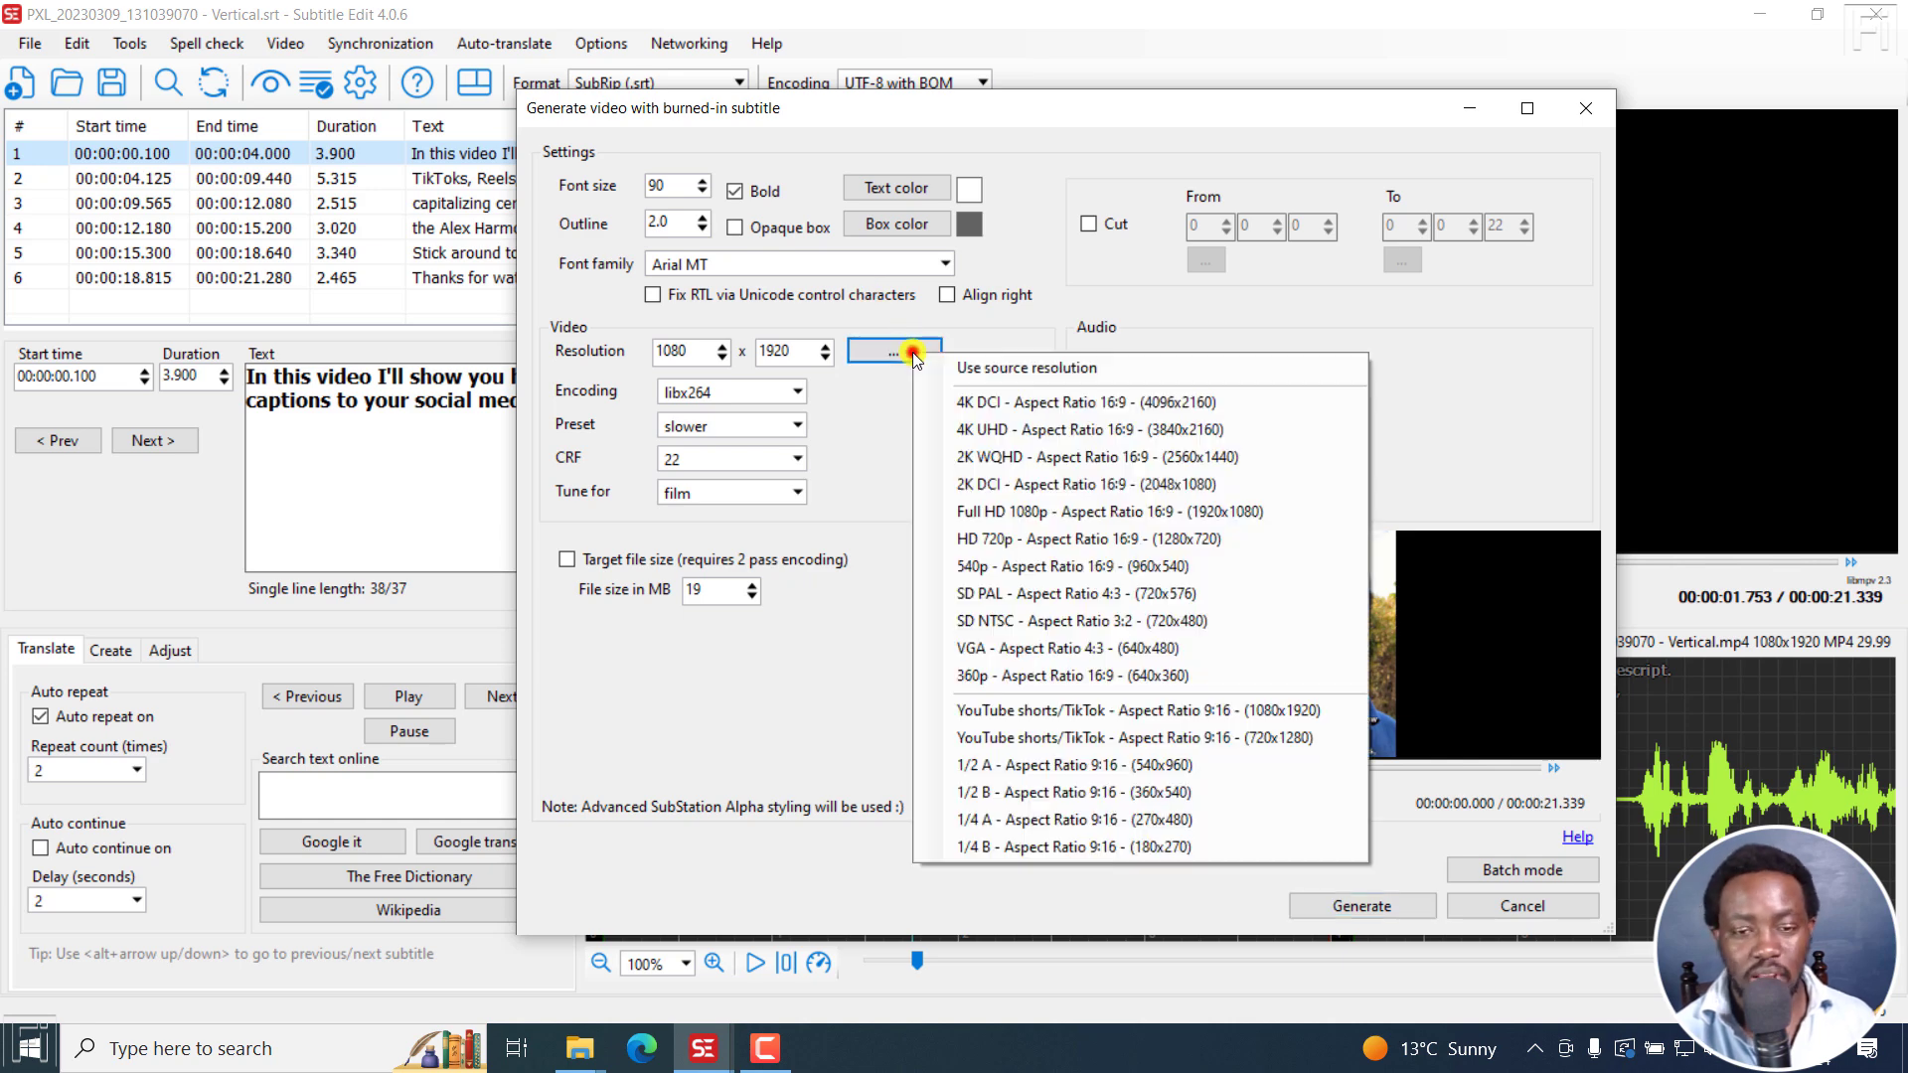
{"action": "left_click", "coordinate": [978, 372]}
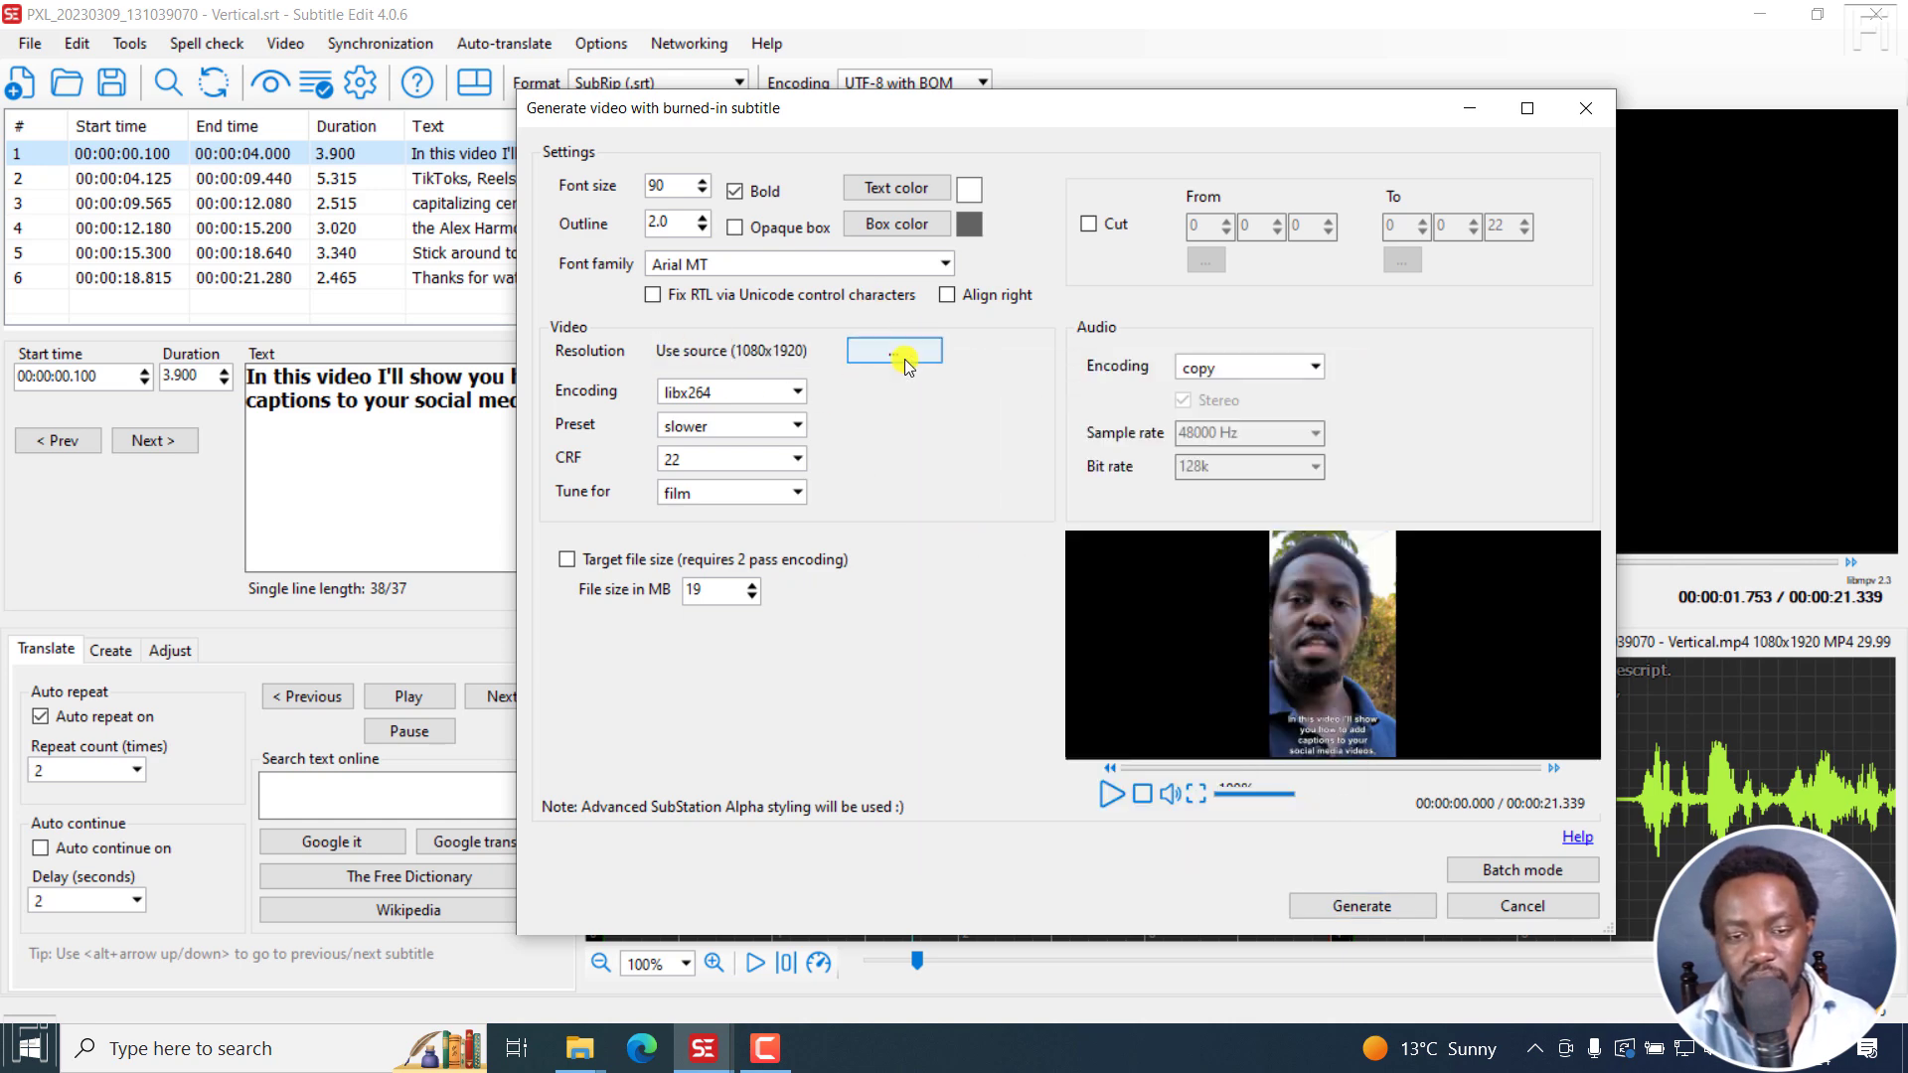
{"action": "left_click", "coordinate": [1195, 794]}
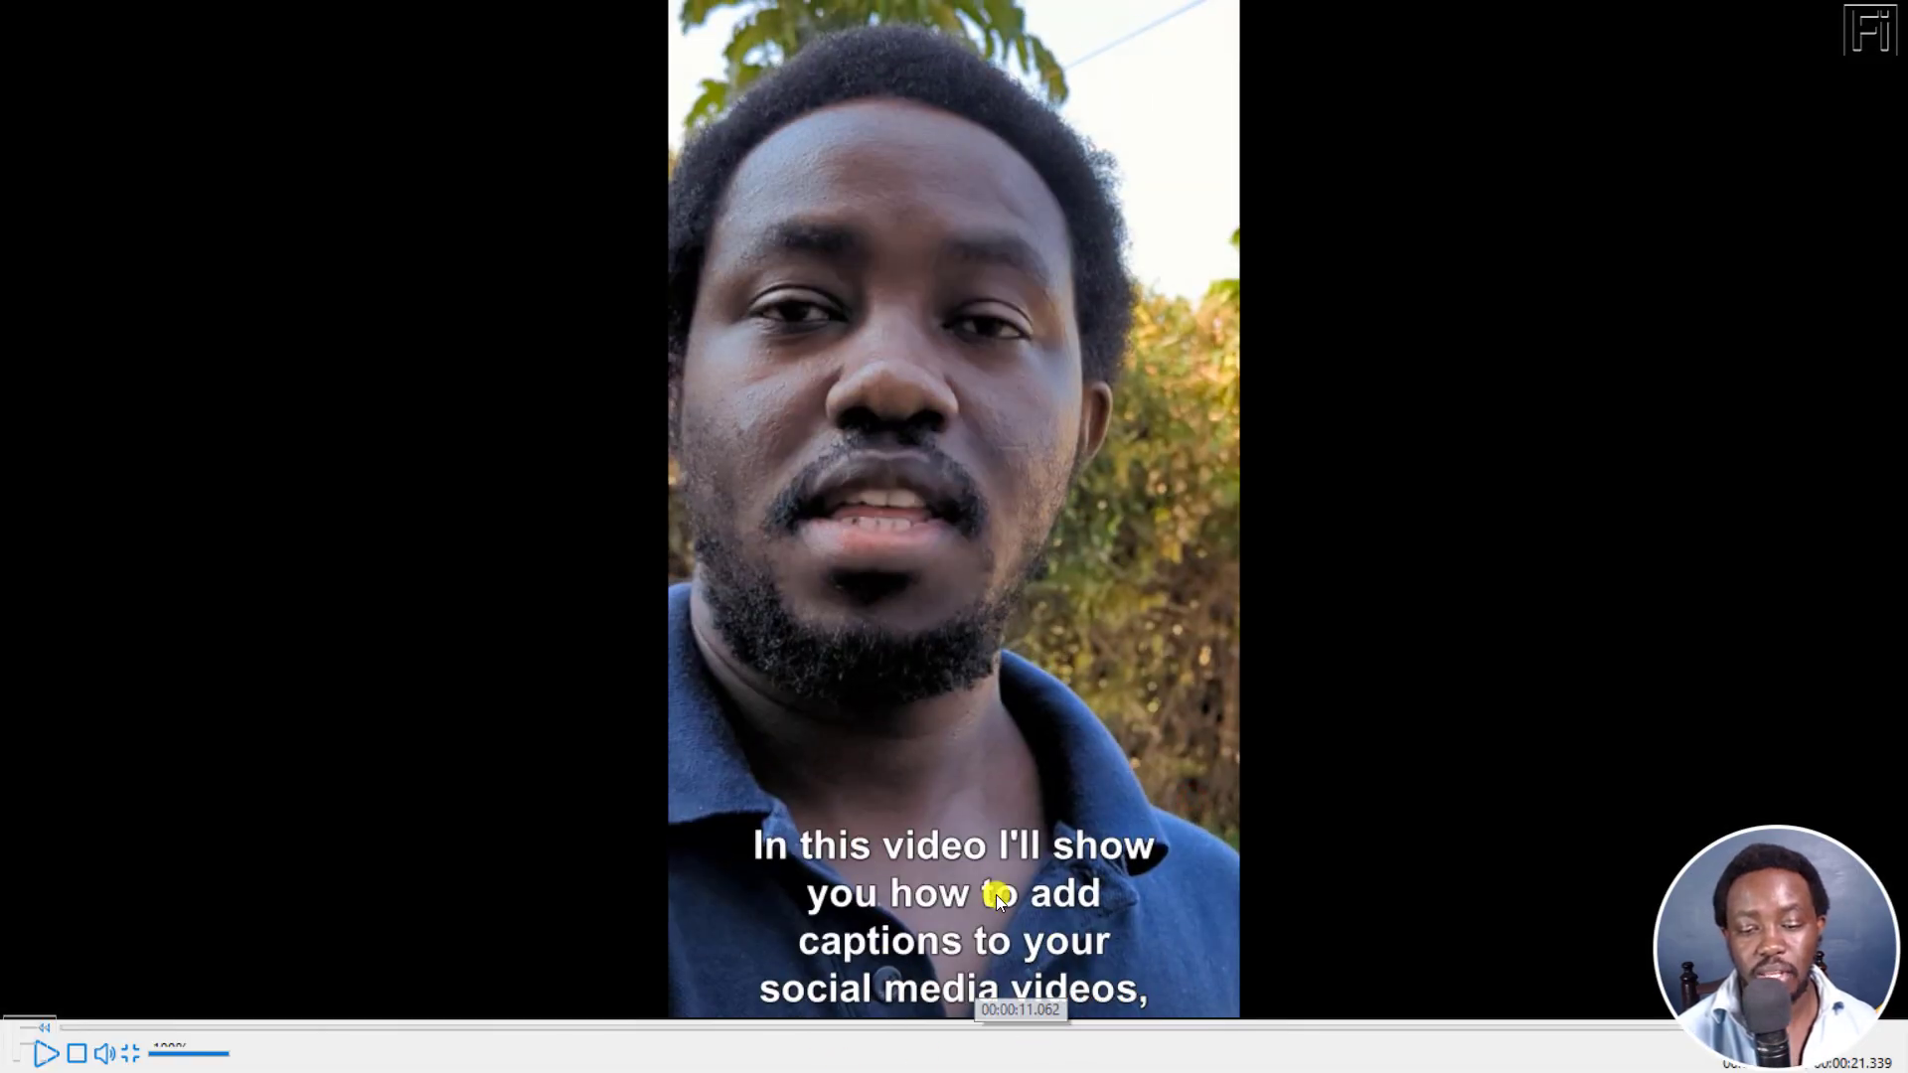
{"action": "key", "text": "Escape"}
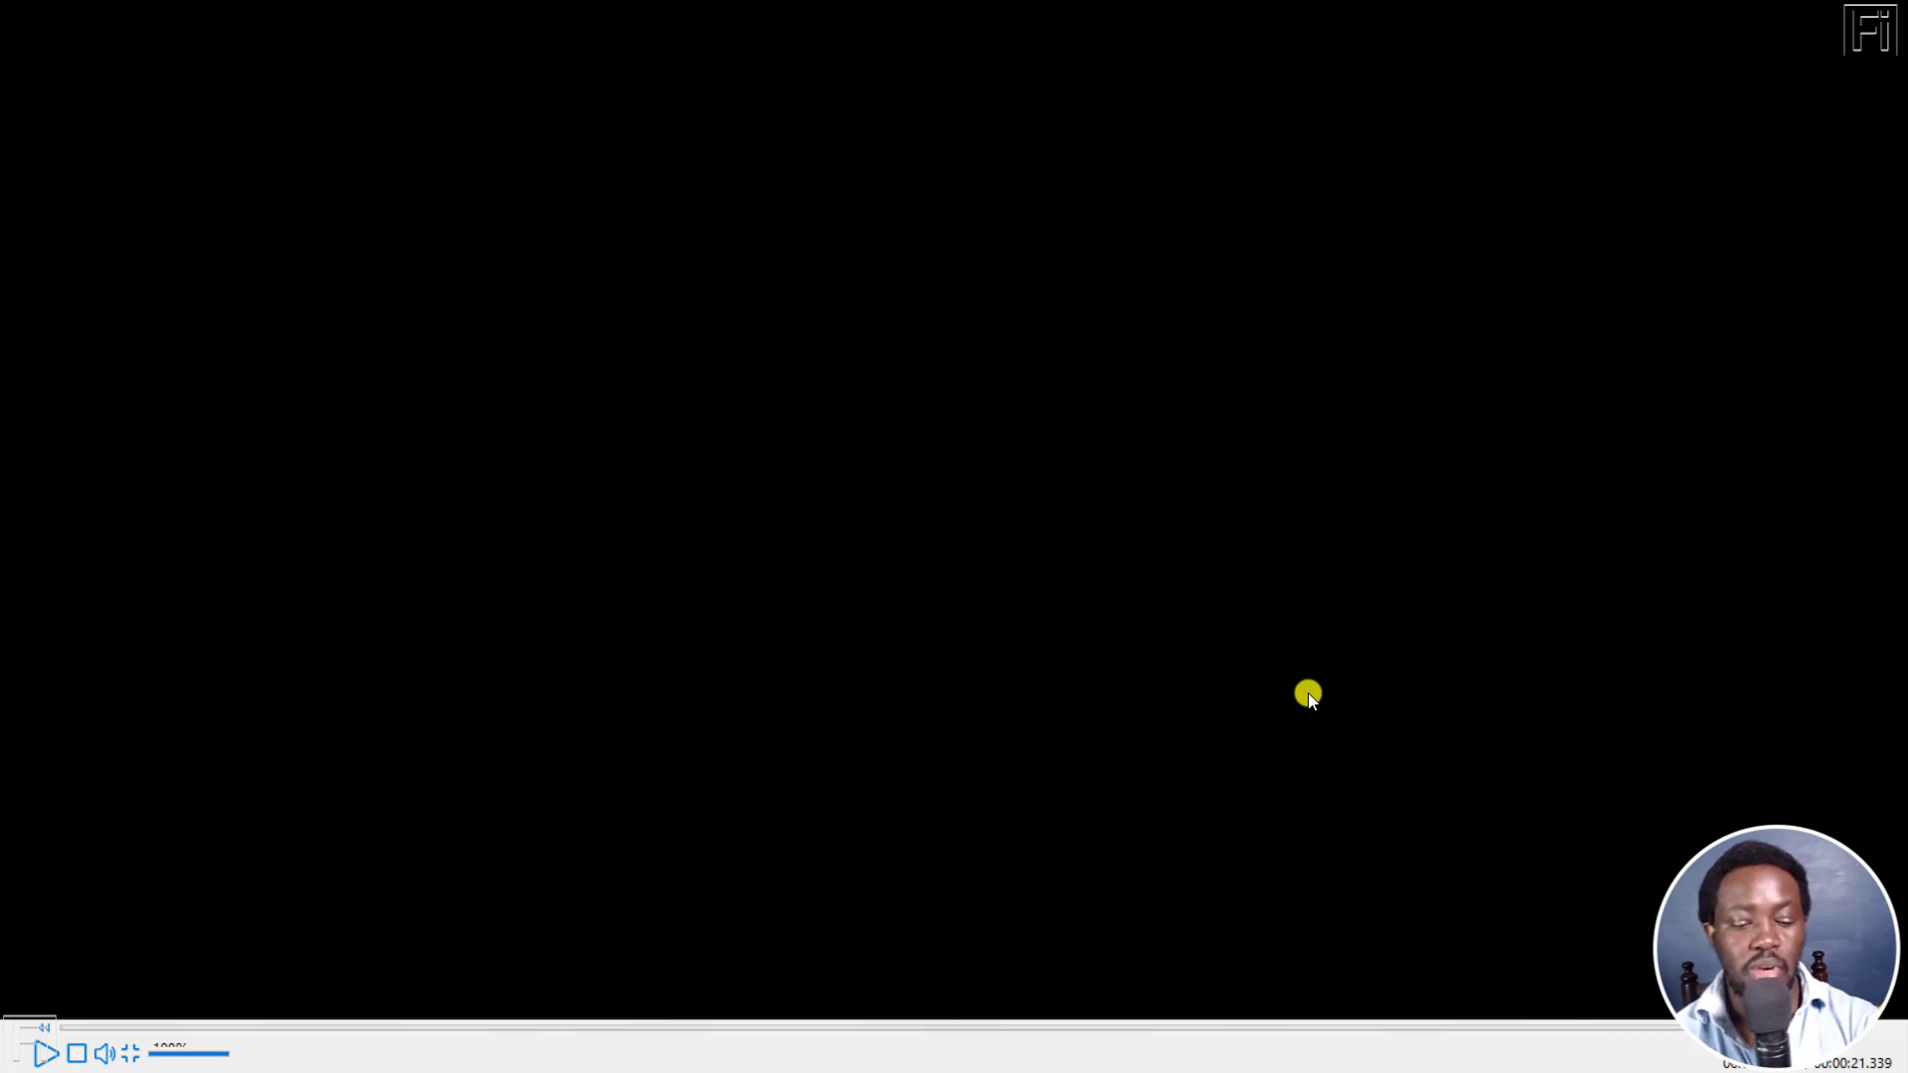
{"action": "left_click_drag", "start_coordinate": [719, 96], "coordinate": [991, 115]}
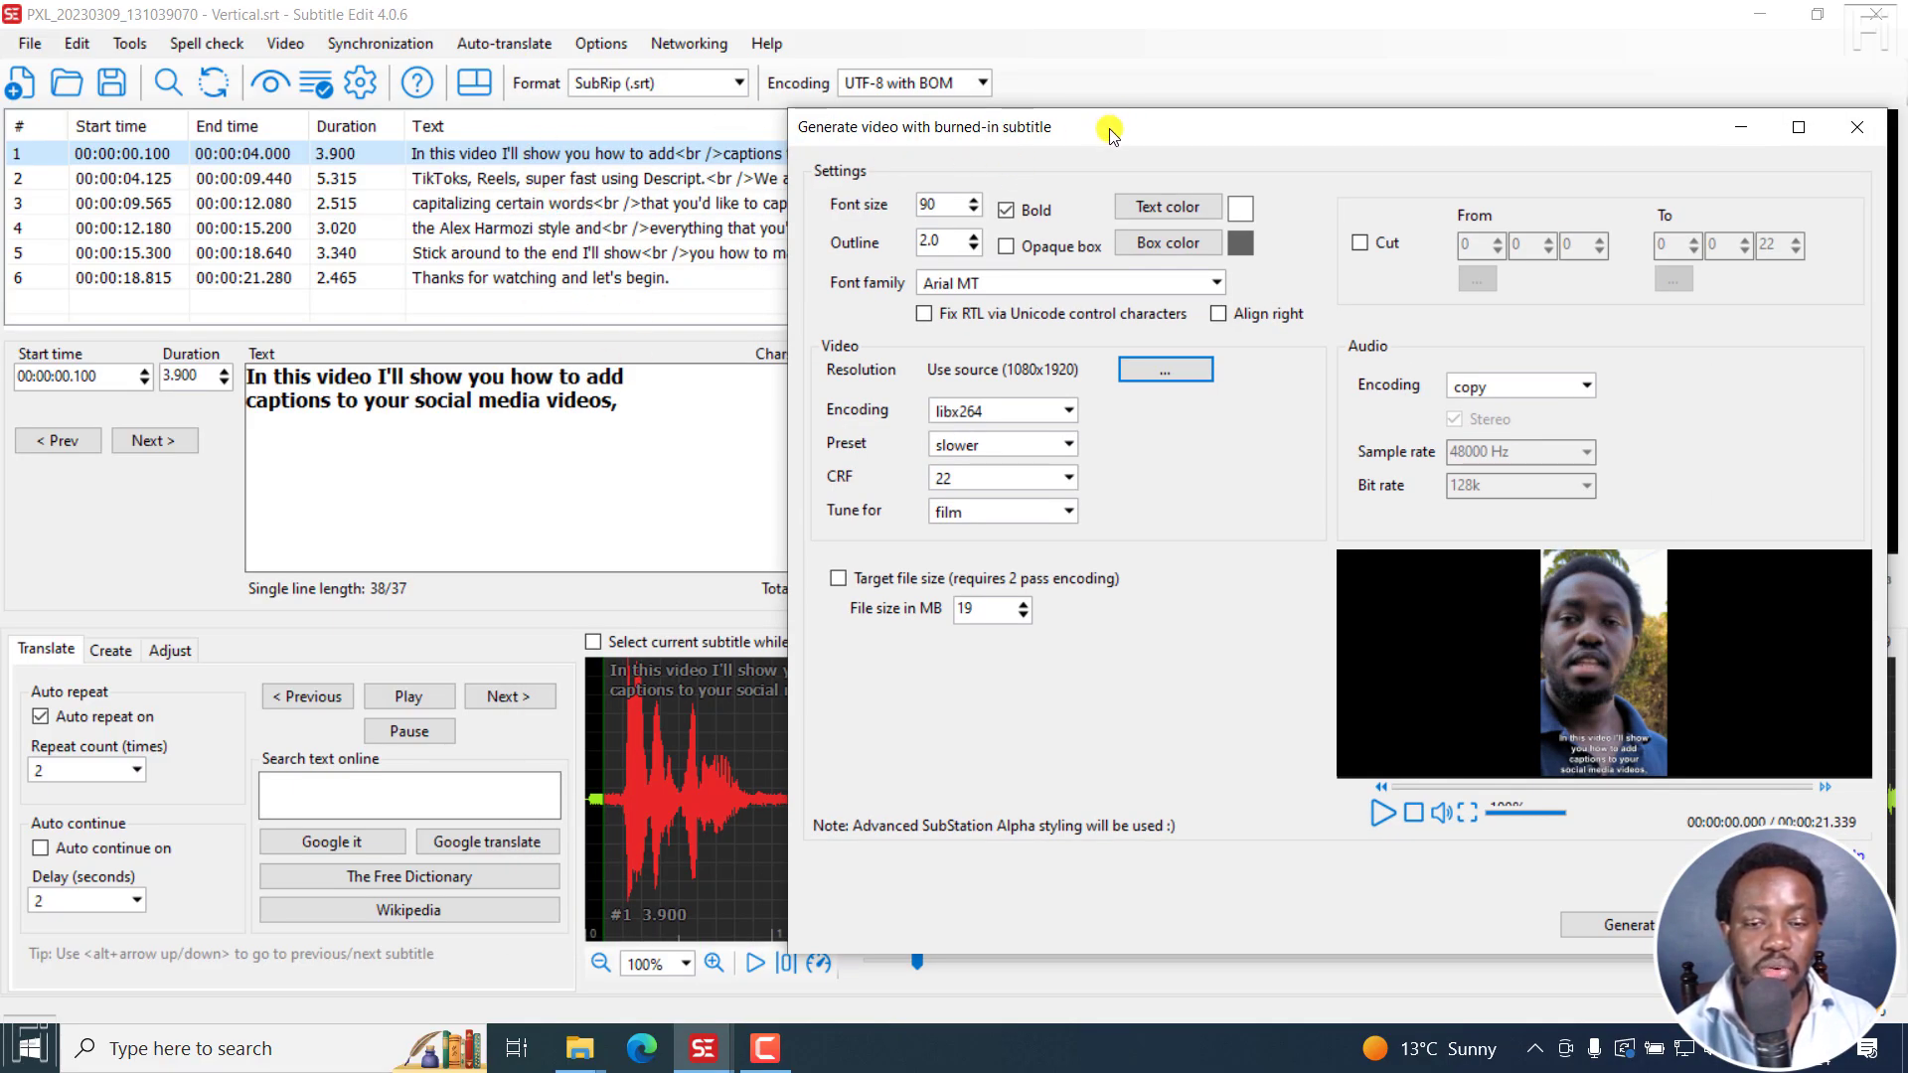
{"action": "left_click_drag", "start_coordinate": [1110, 132], "coordinate": [666, 64]}
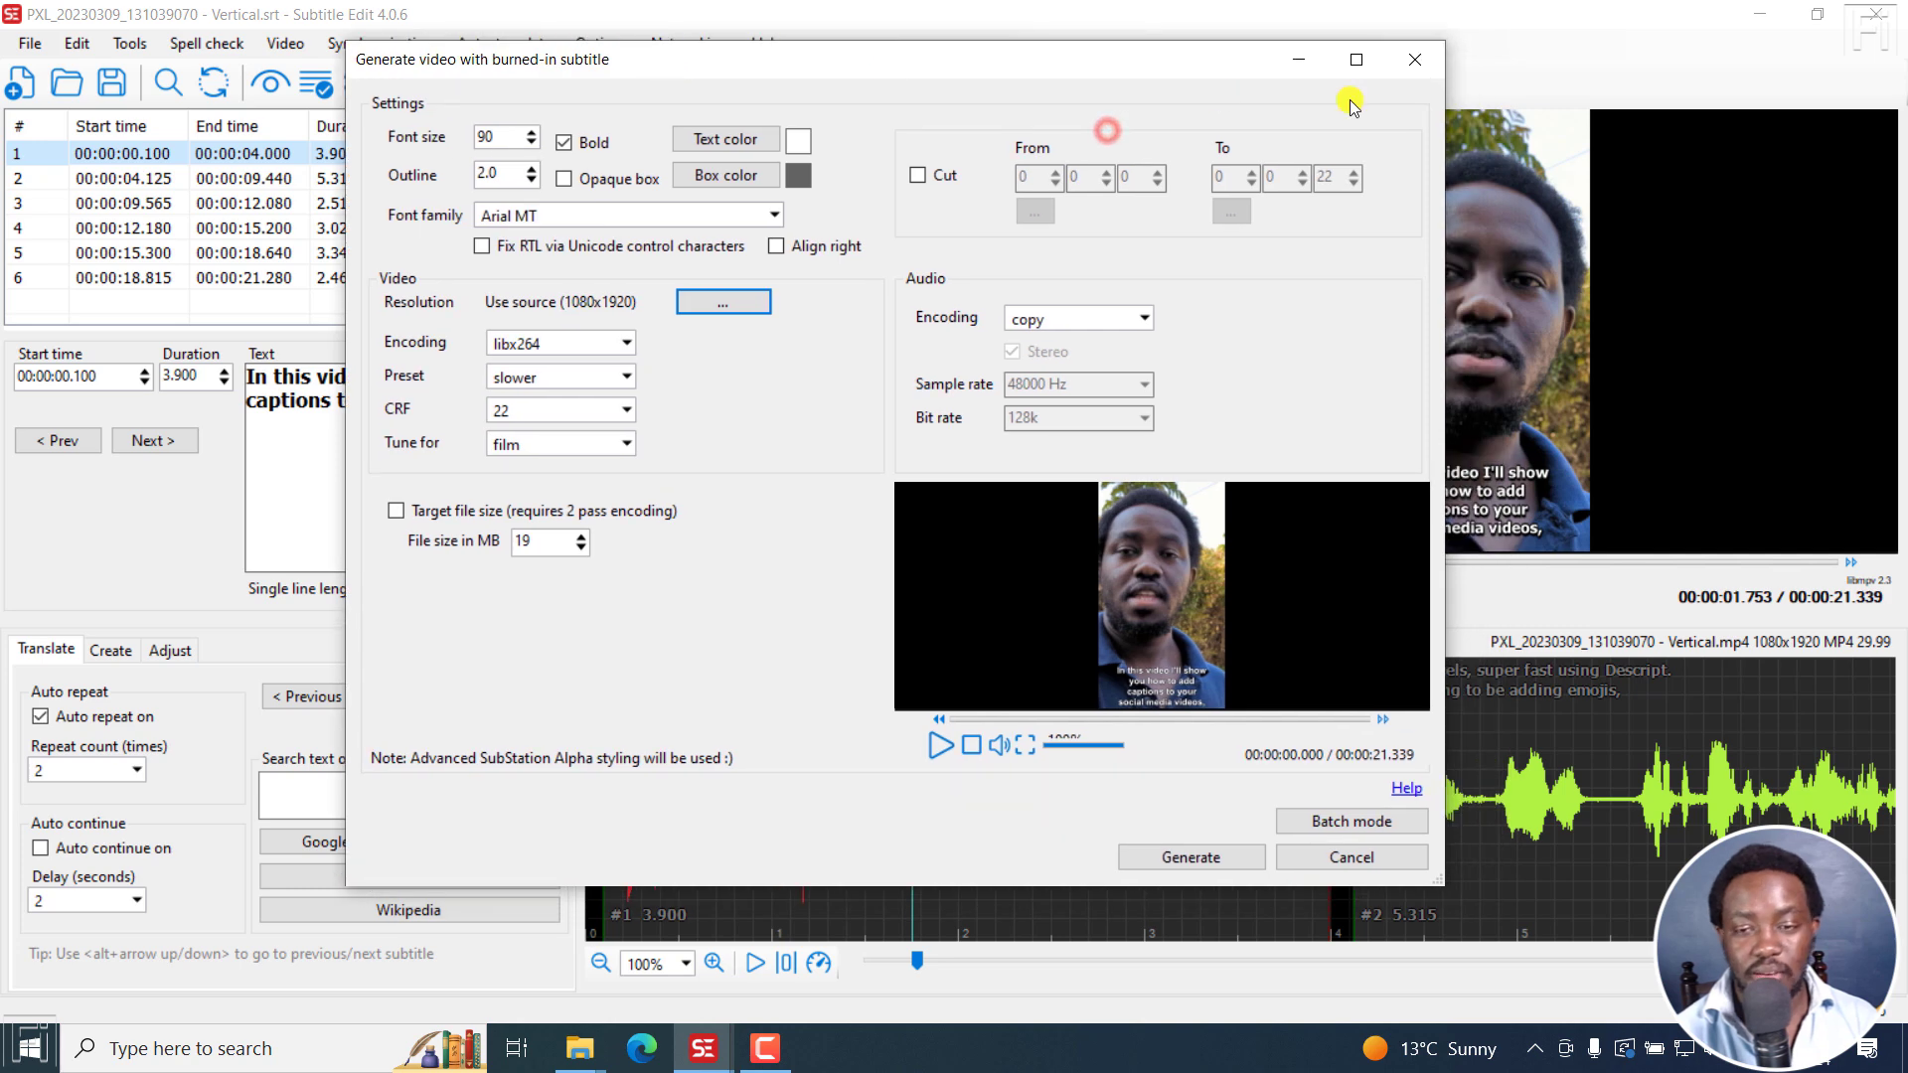
{"action": "left_click", "coordinate": [1400, 62]}
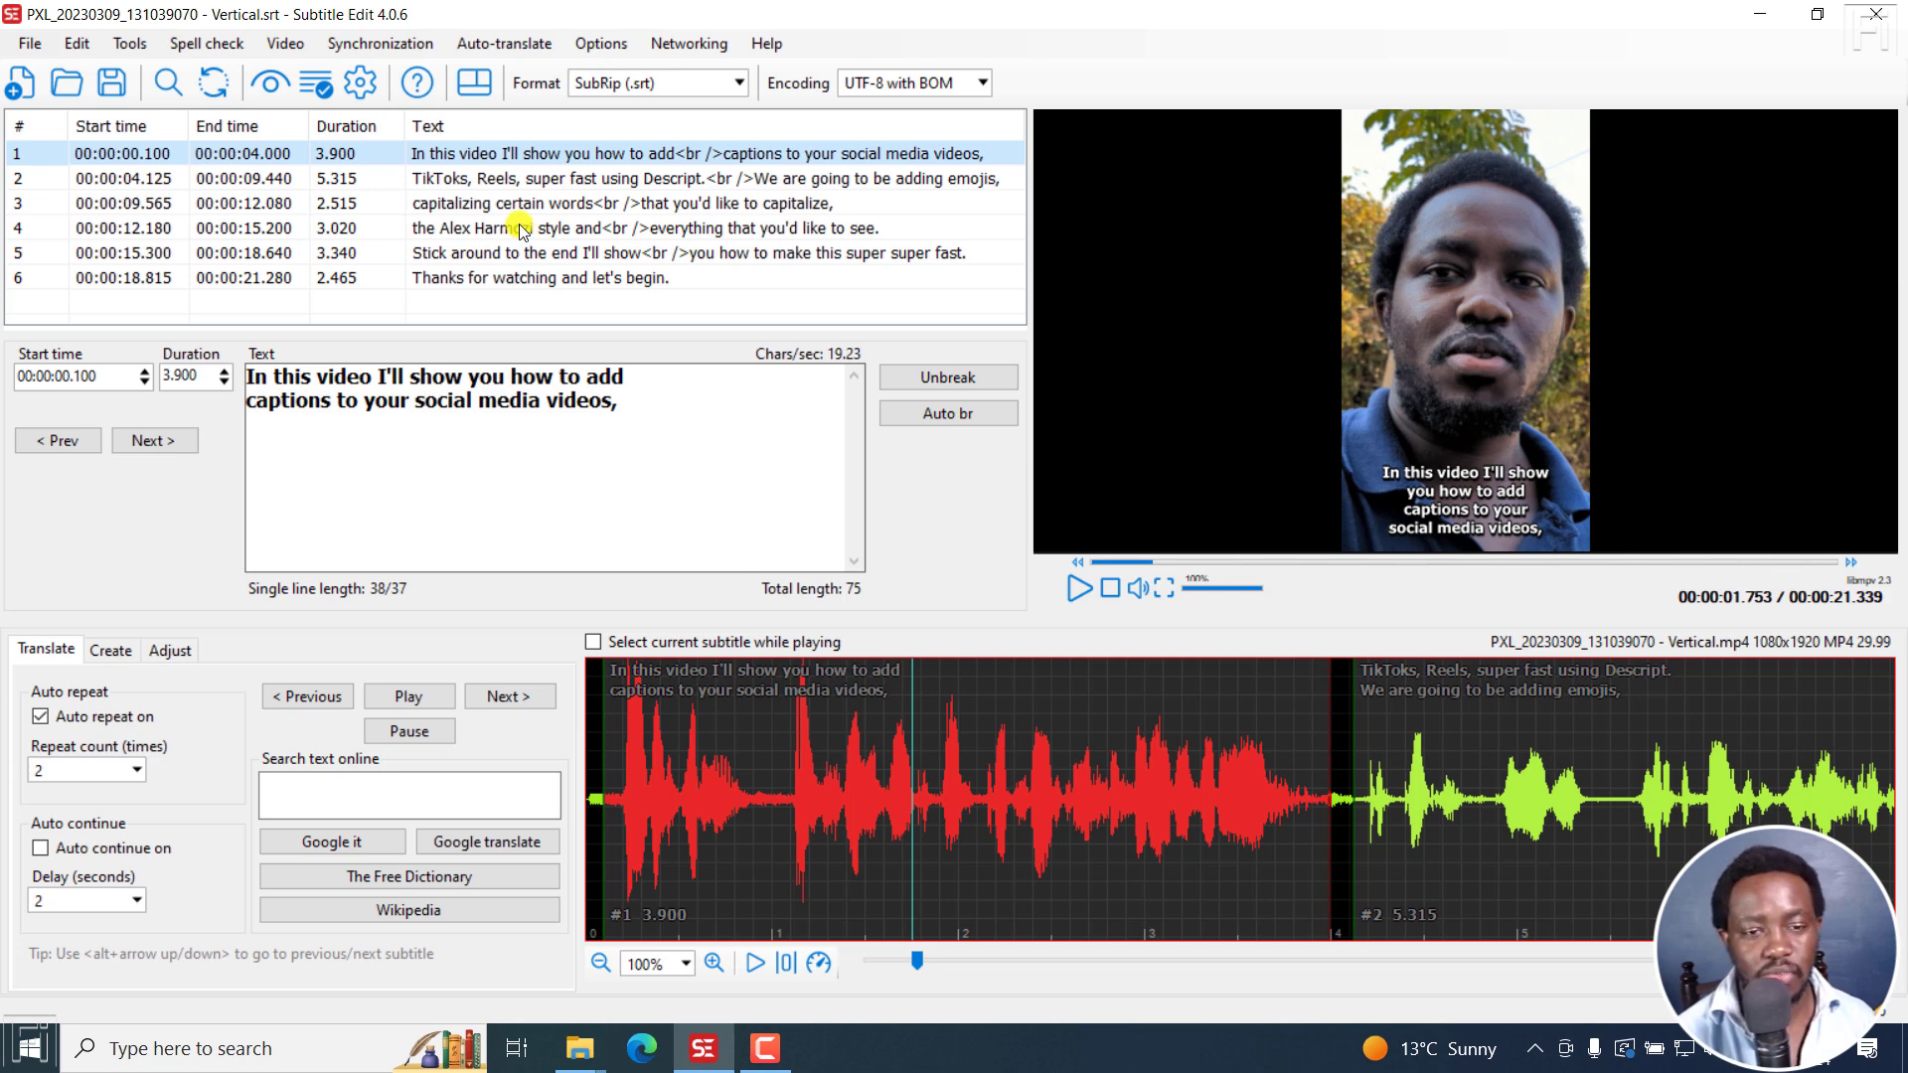
- Select subtitle lines 3 to 5 and open the burned-in video generation for only these lines
{"action": "left_click", "coordinate": [486, 201]}
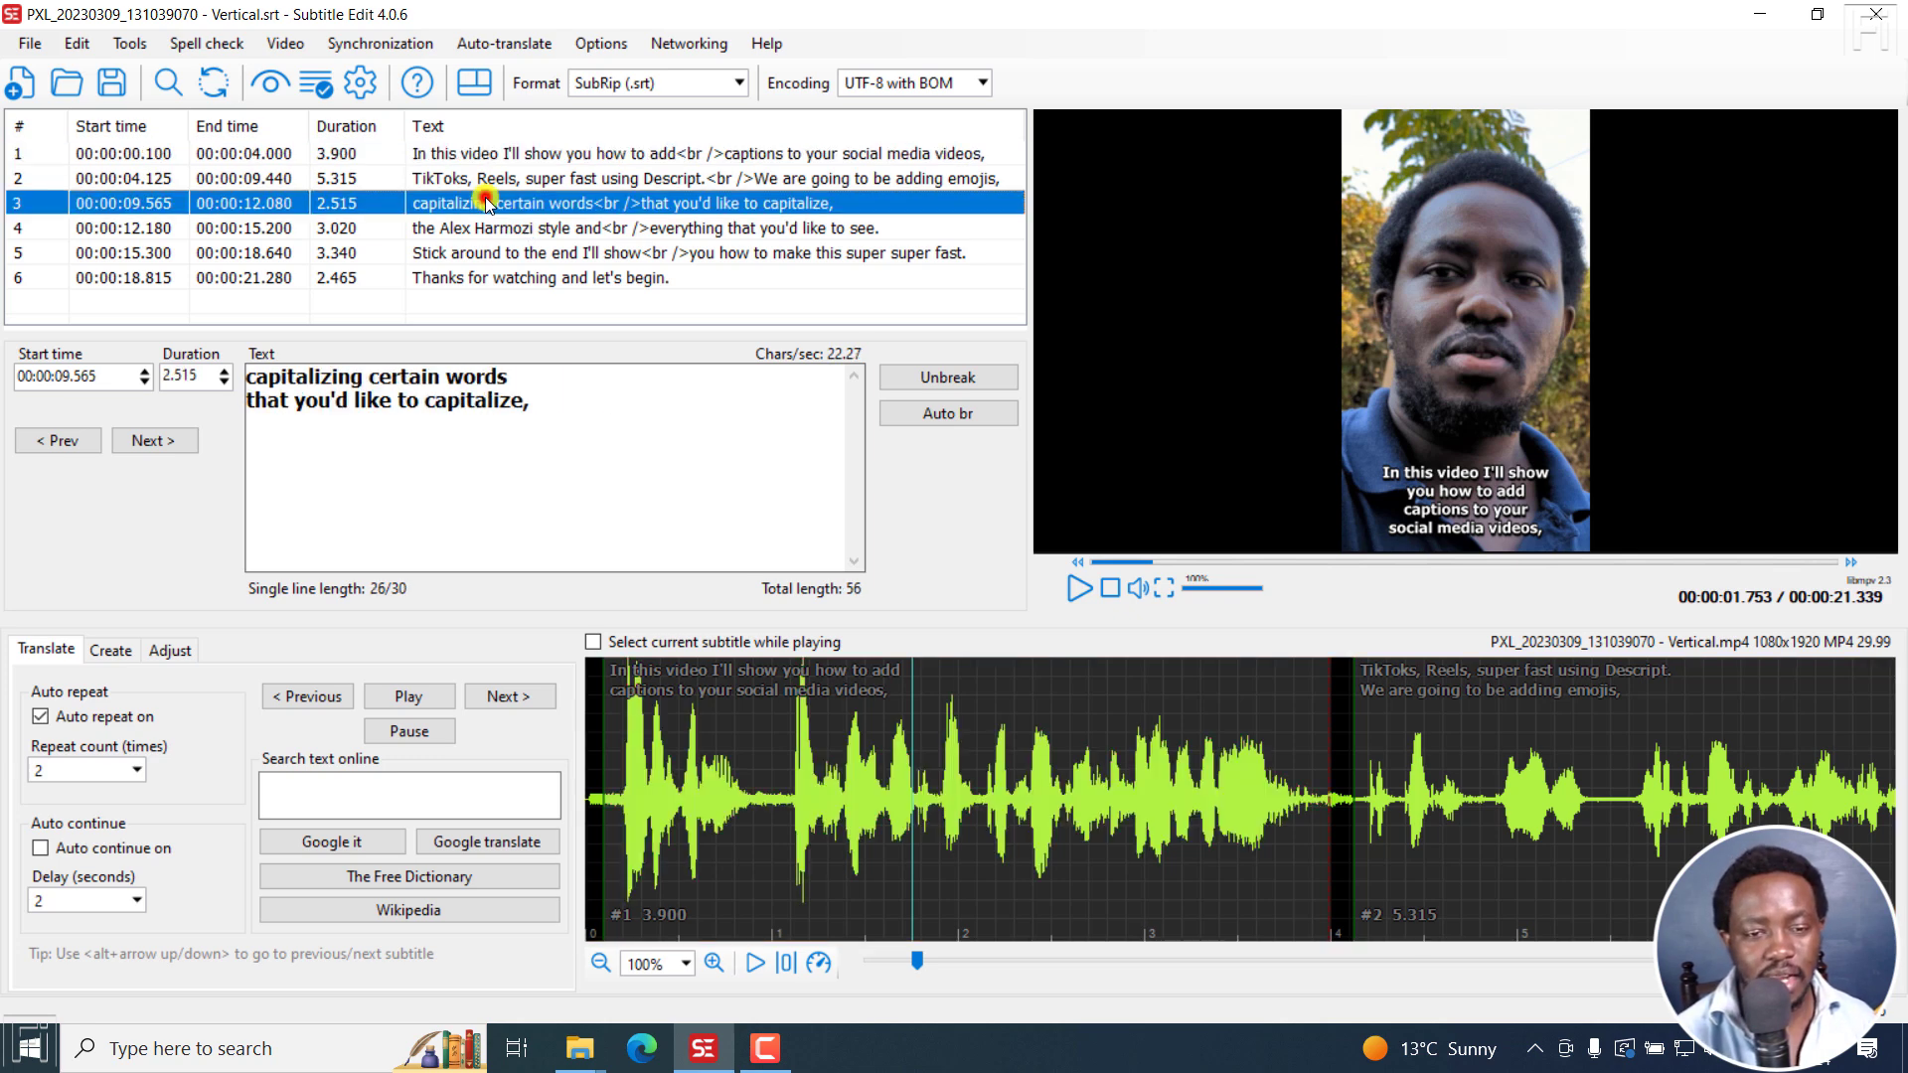
{"action": "left_click", "coordinate": [503, 254], "text": "shift"}
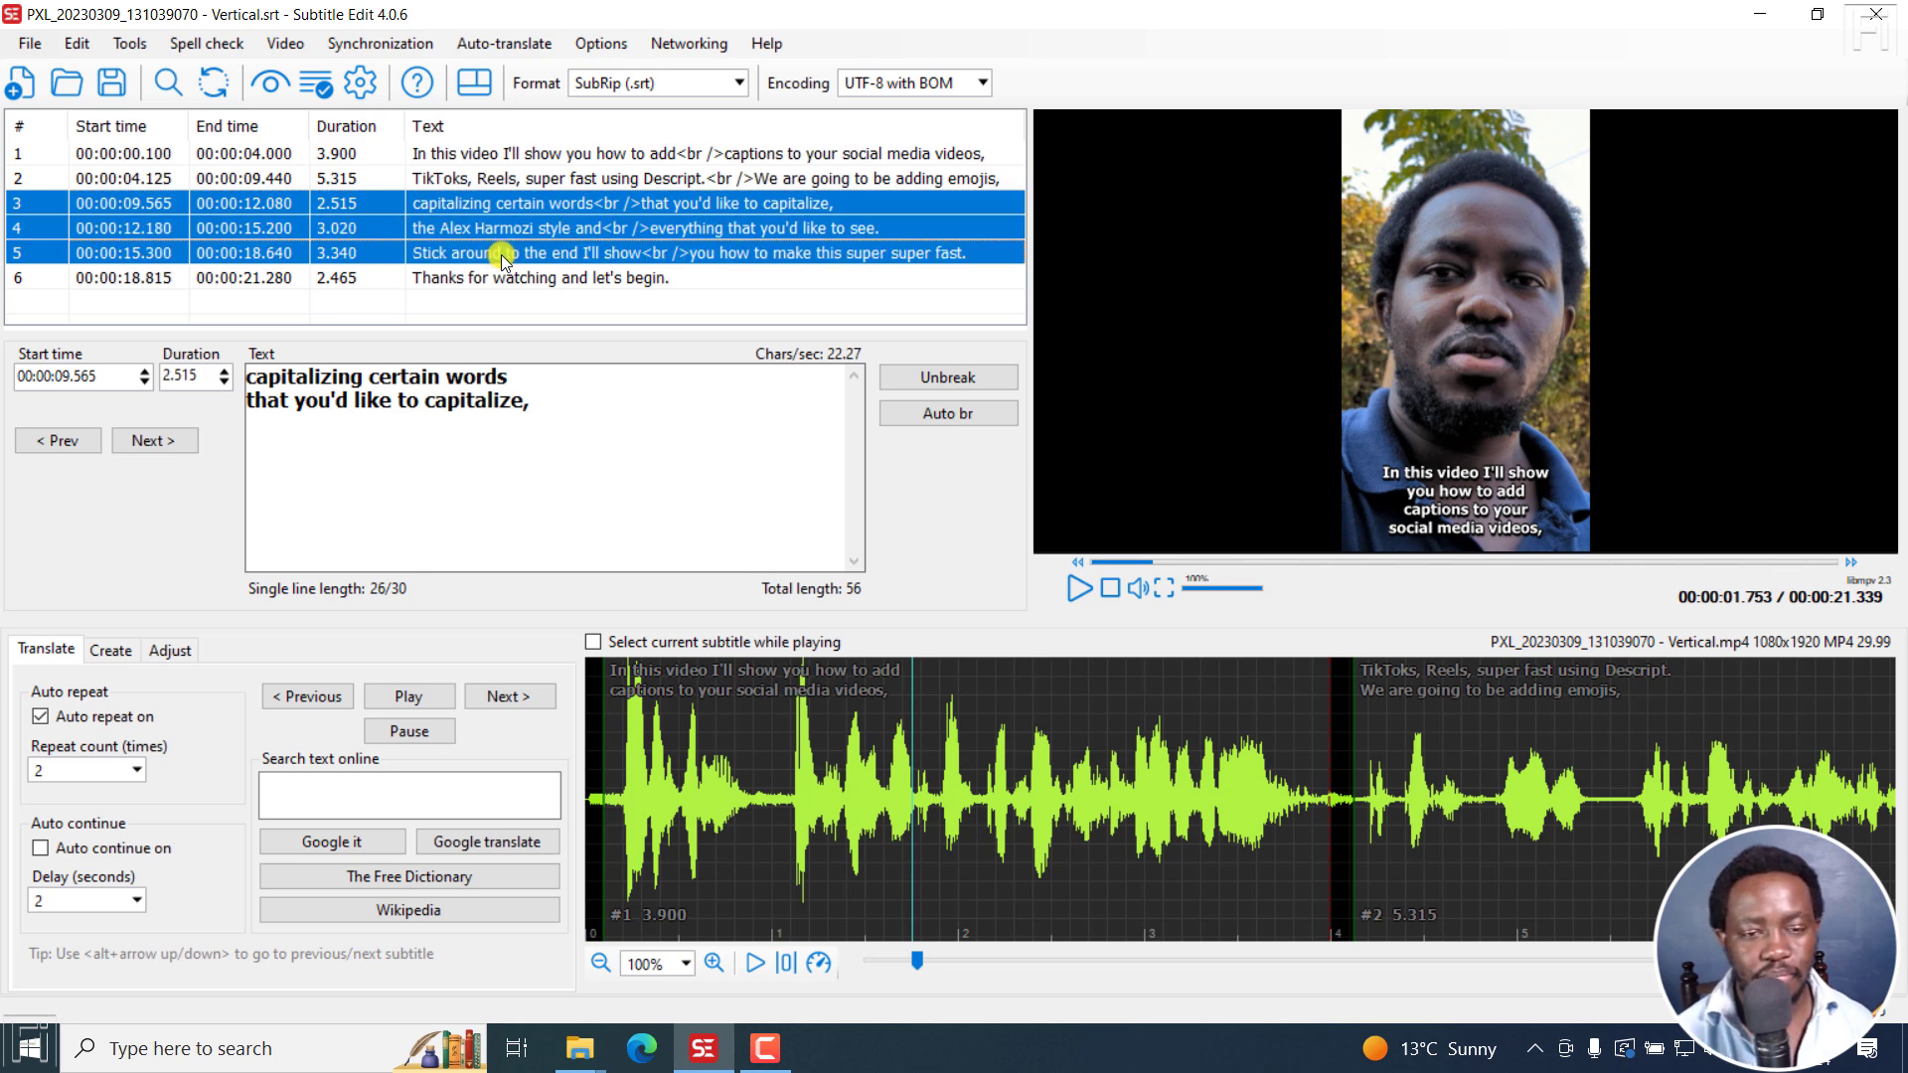
{"action": "right_click", "coordinate": [501, 254]}
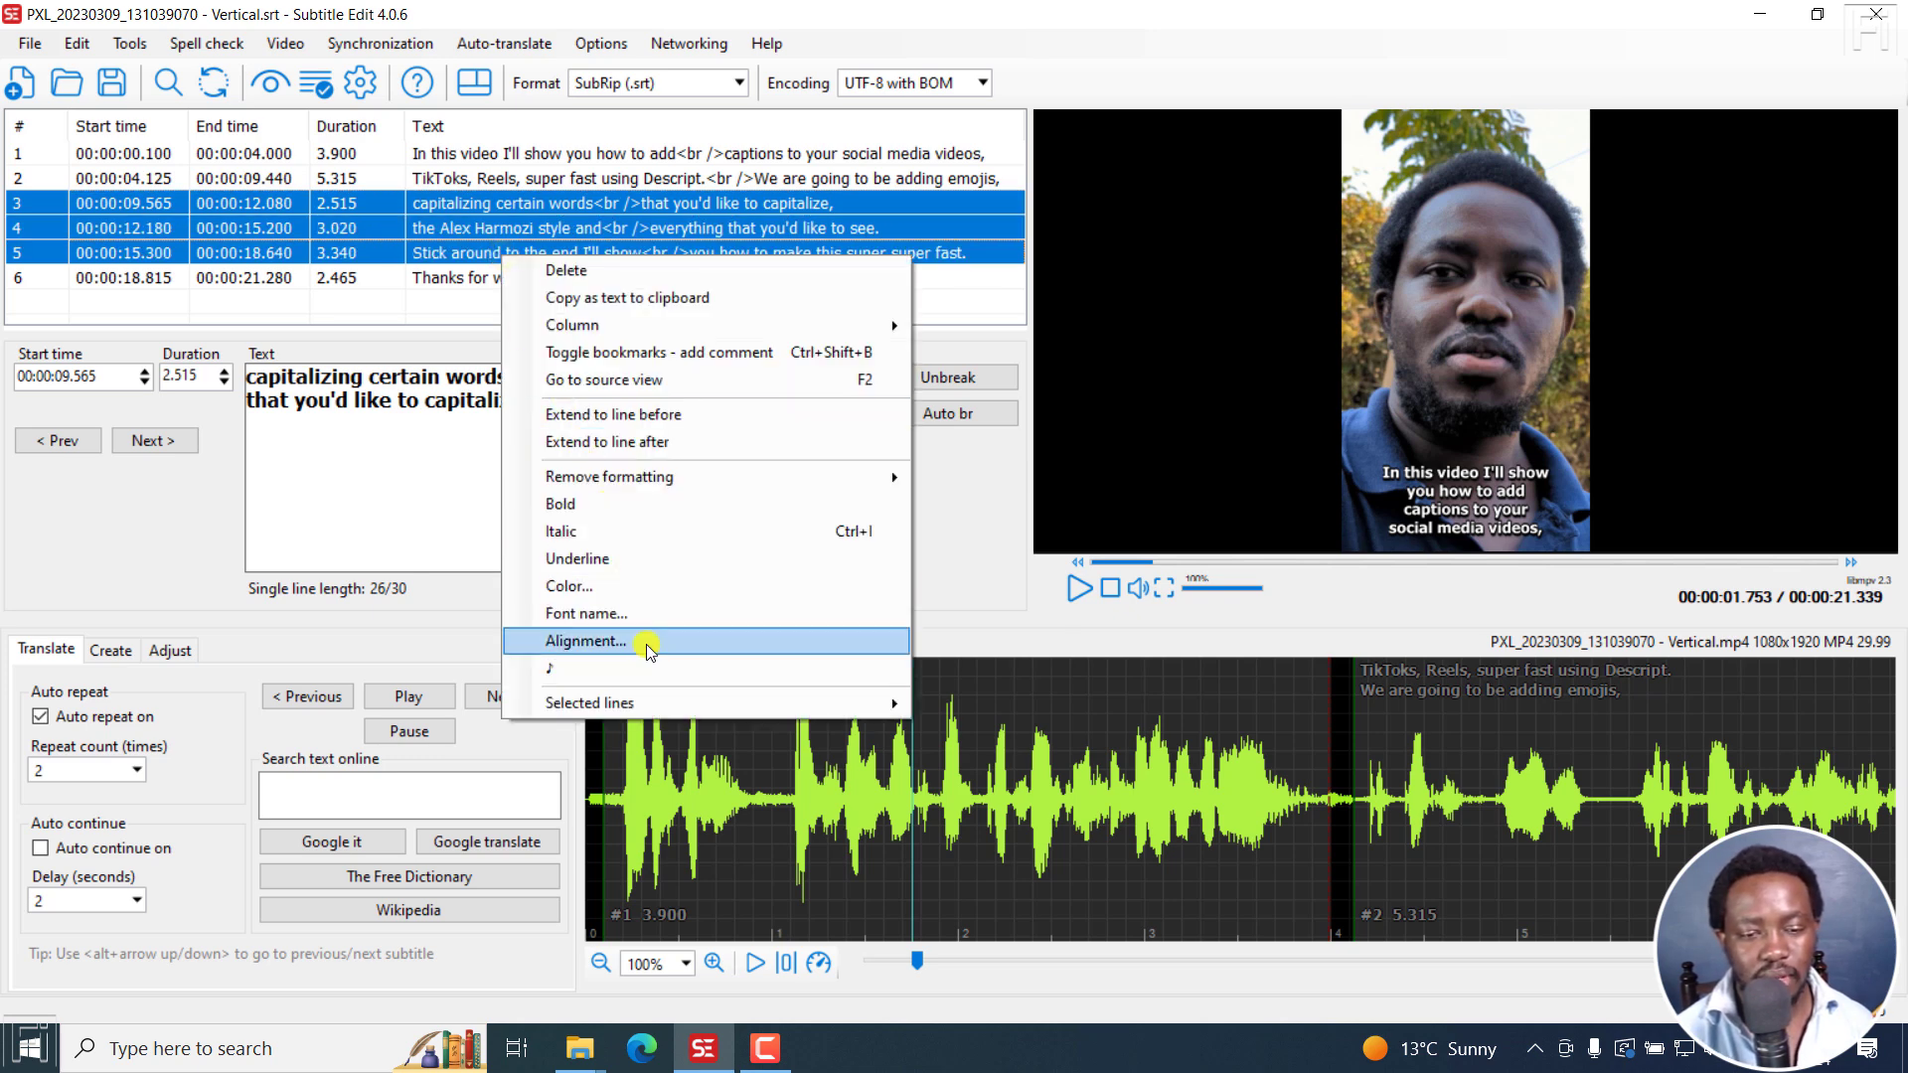
{"action": "mouse_move", "coordinate": [628, 706]}
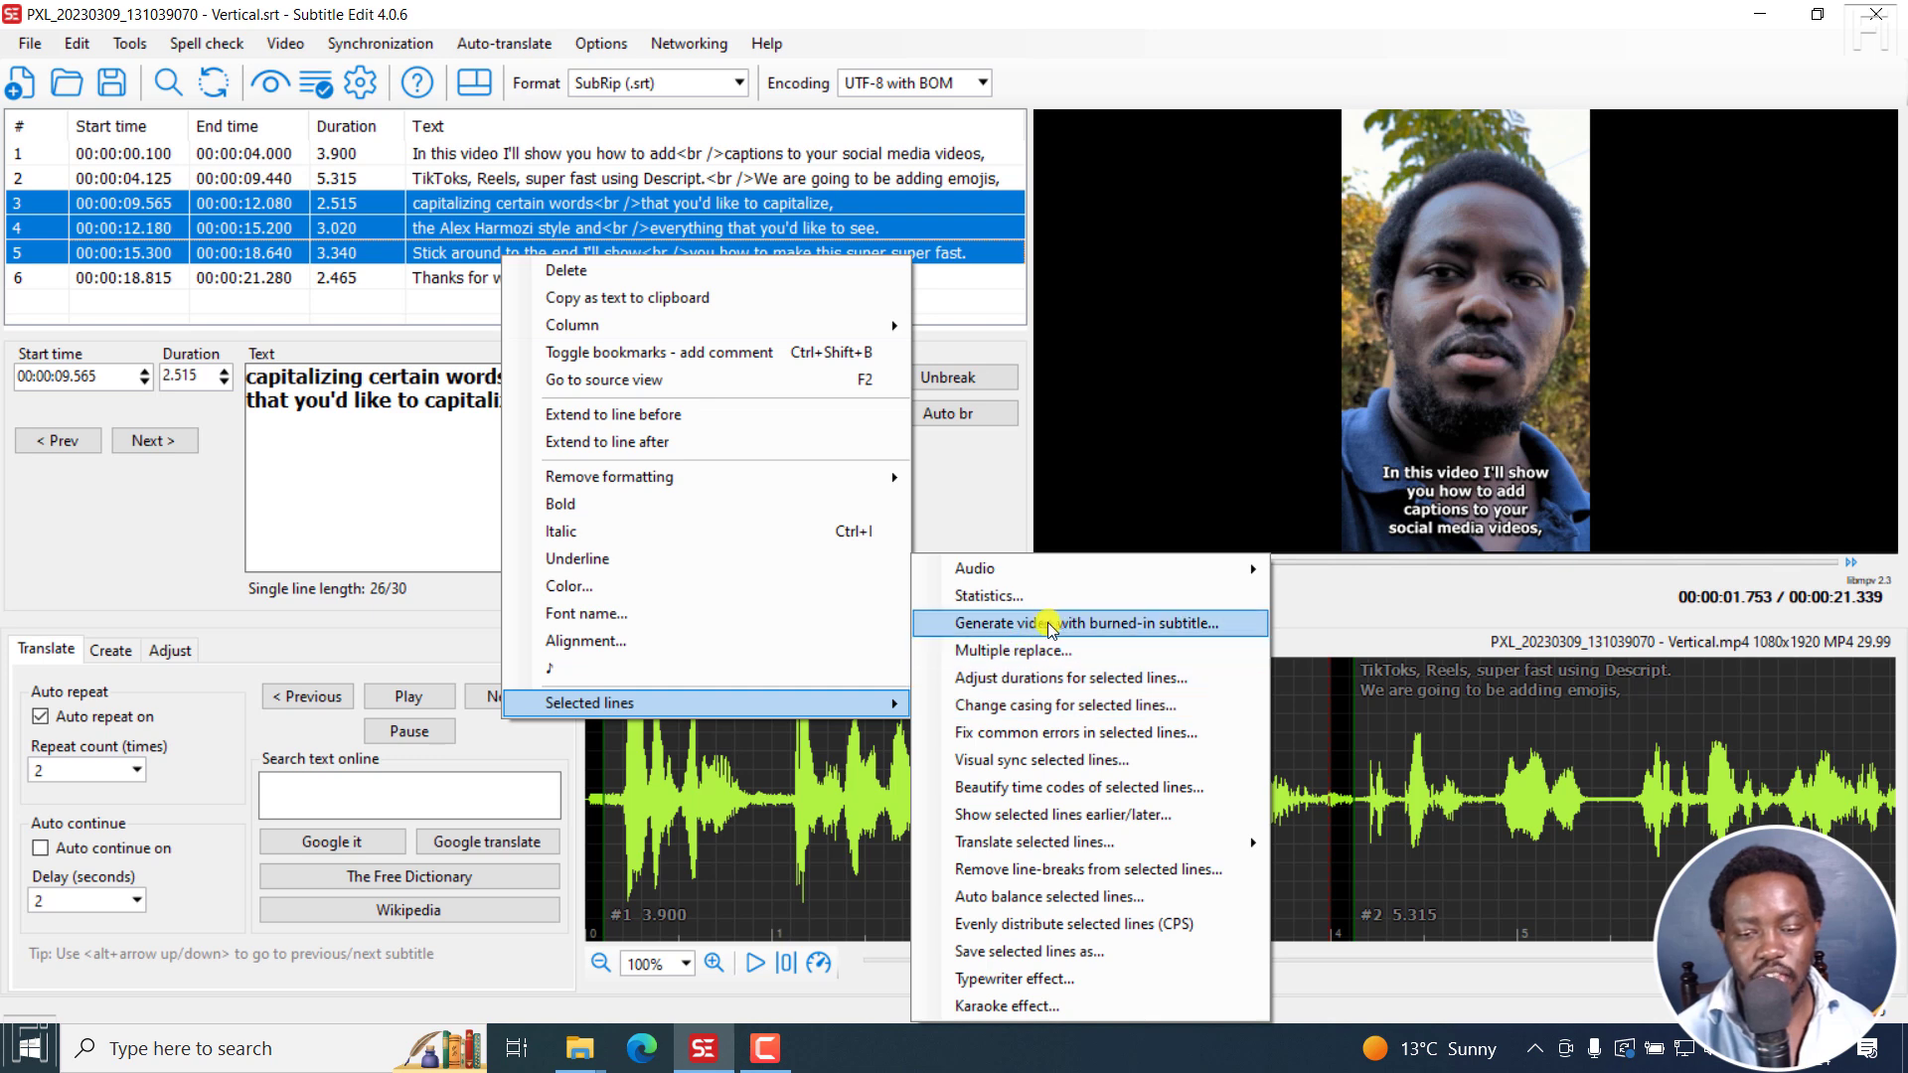
{"action": "left_click", "coordinate": [1104, 626]}
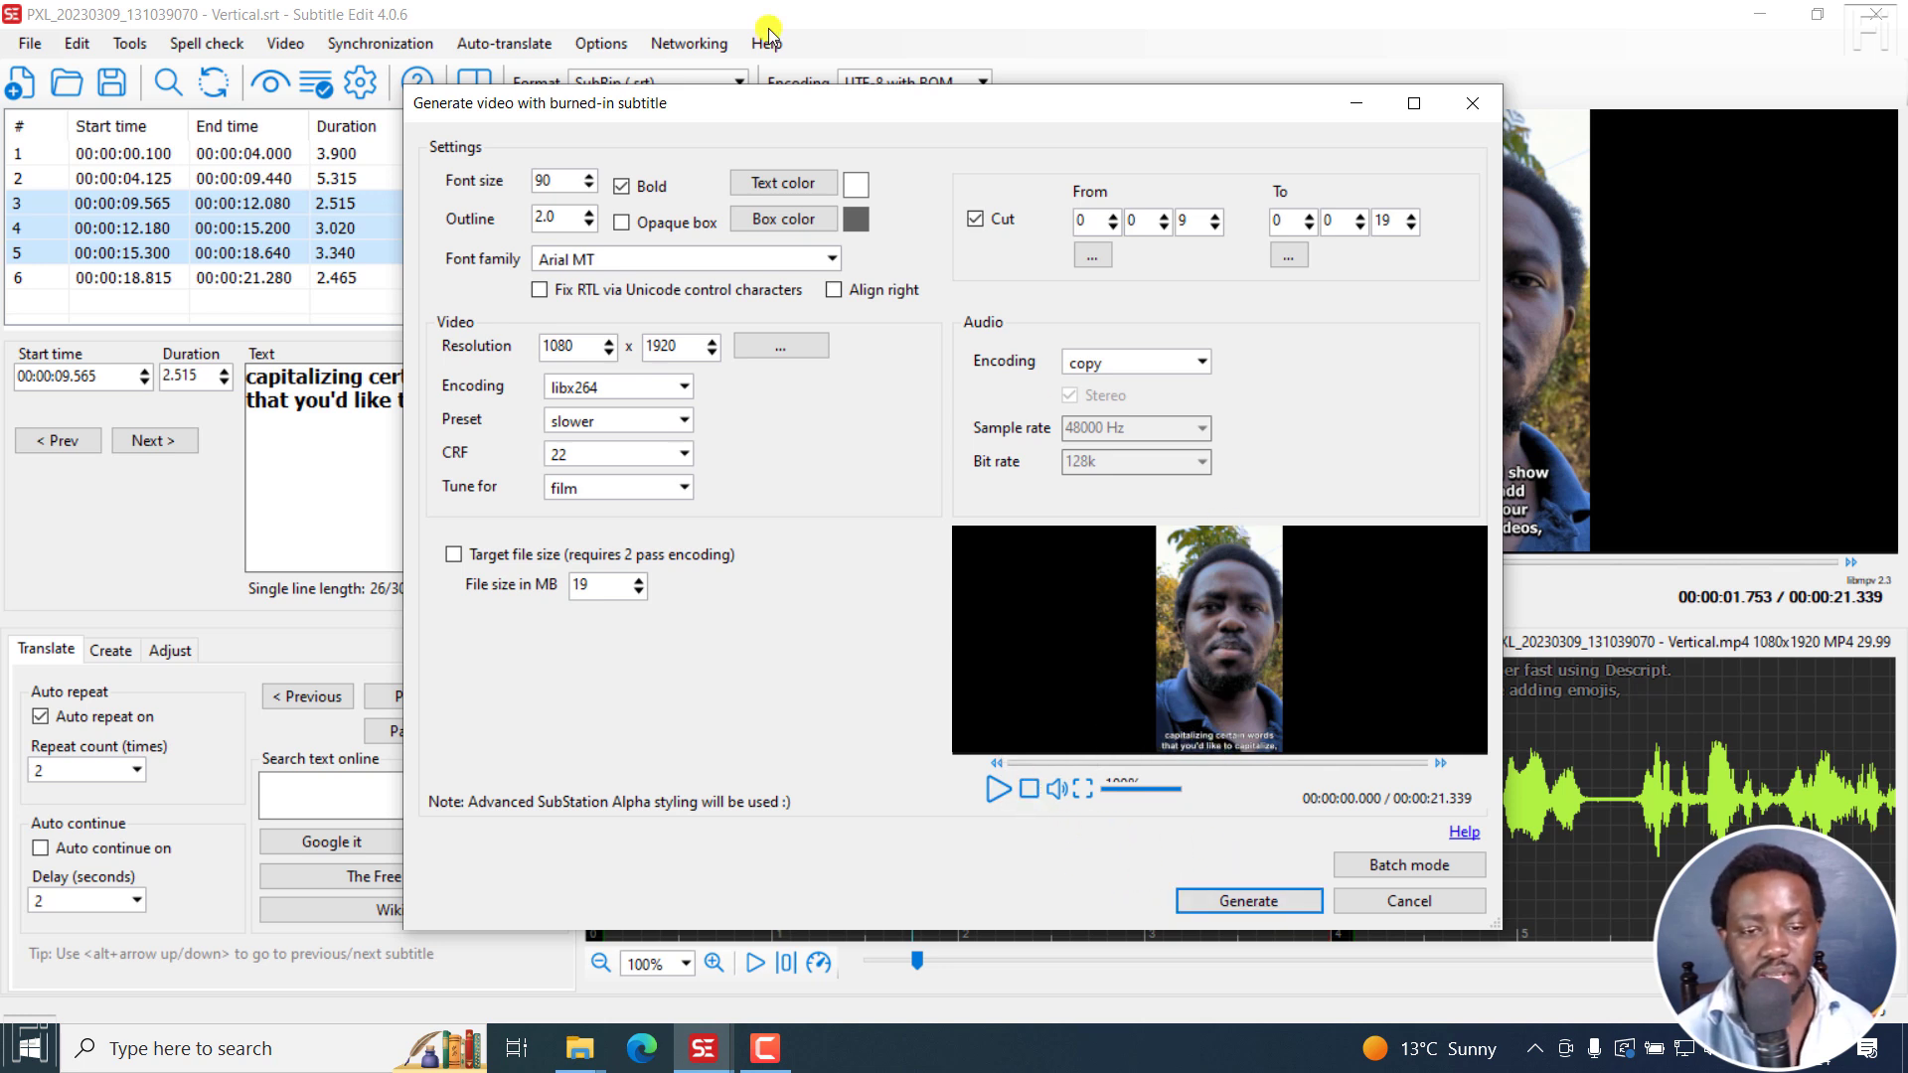
- Compare the cut range with the selected lines and check their subtitles in the full-screen preview
{"action": "left_click_drag", "start_coordinate": [706, 105], "coordinate": [959, 105]}
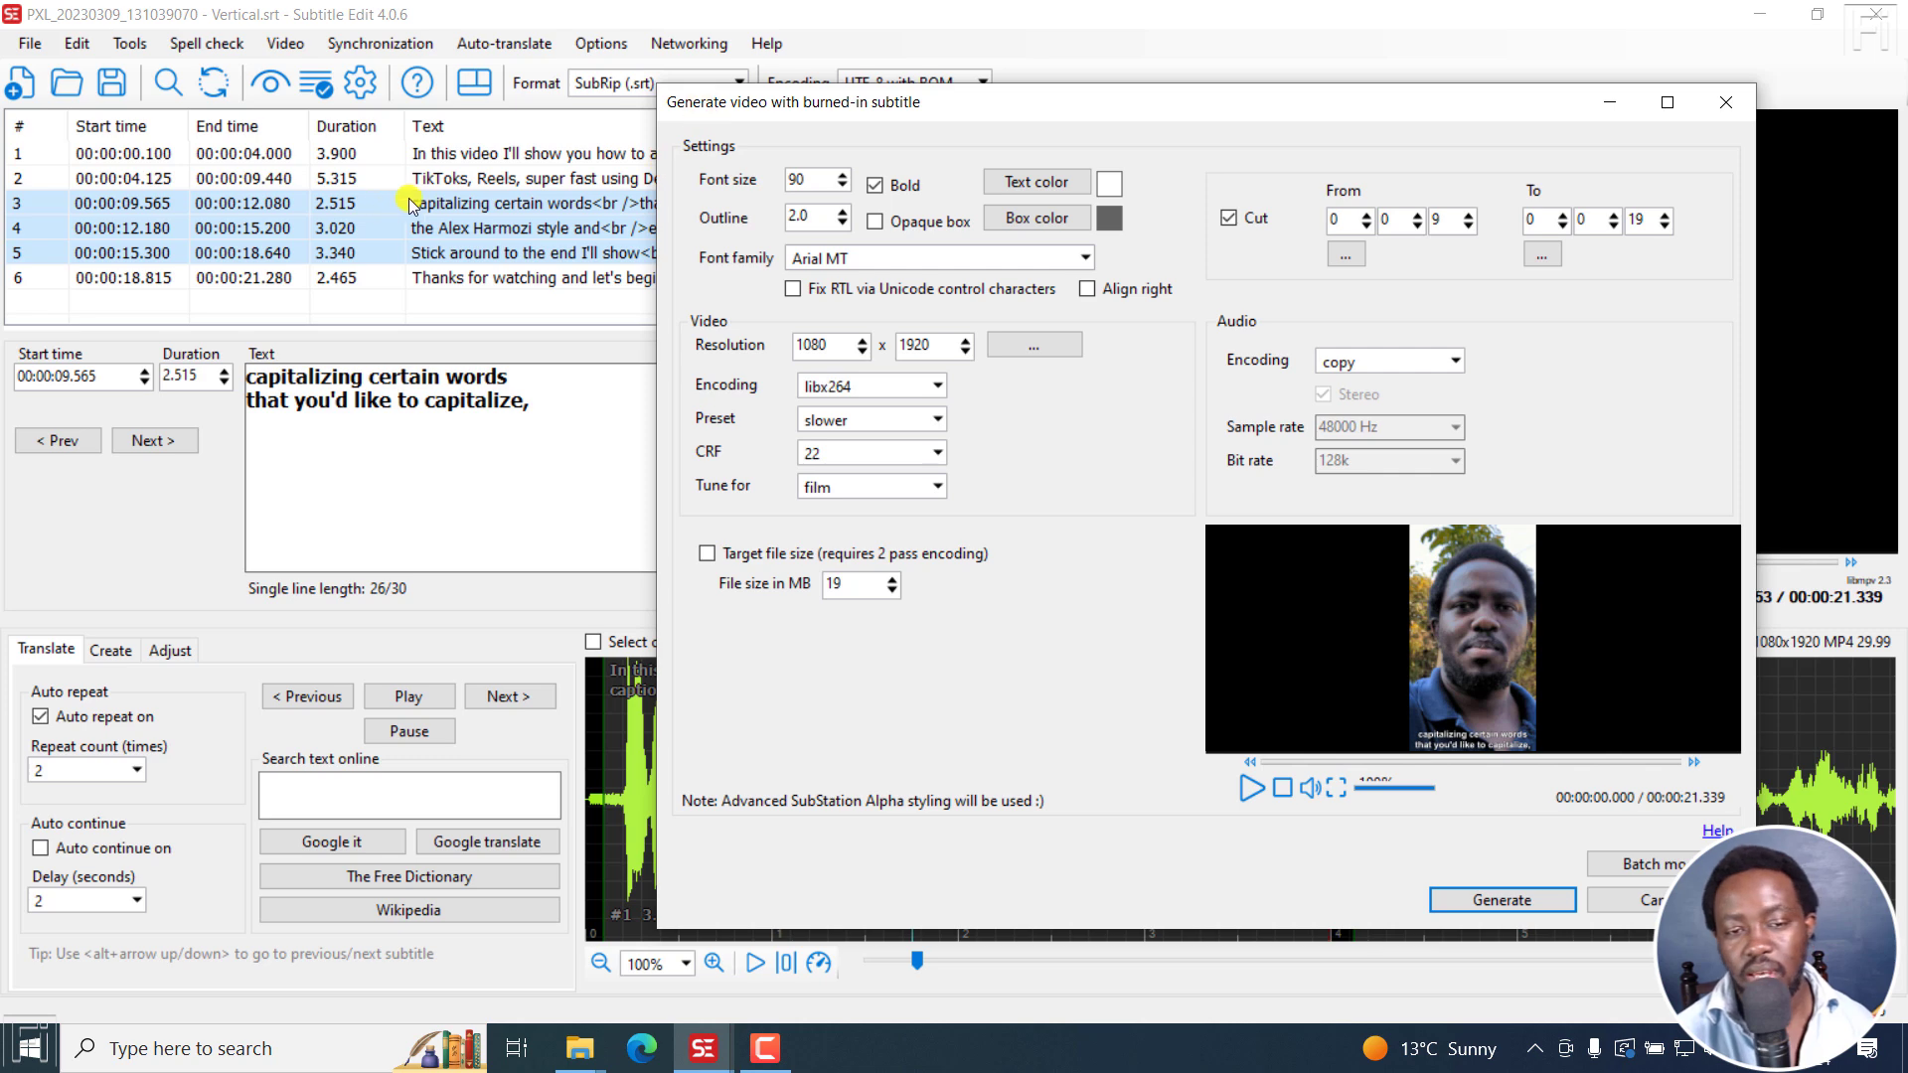
{"action": "left_click", "coordinate": [1335, 787]}
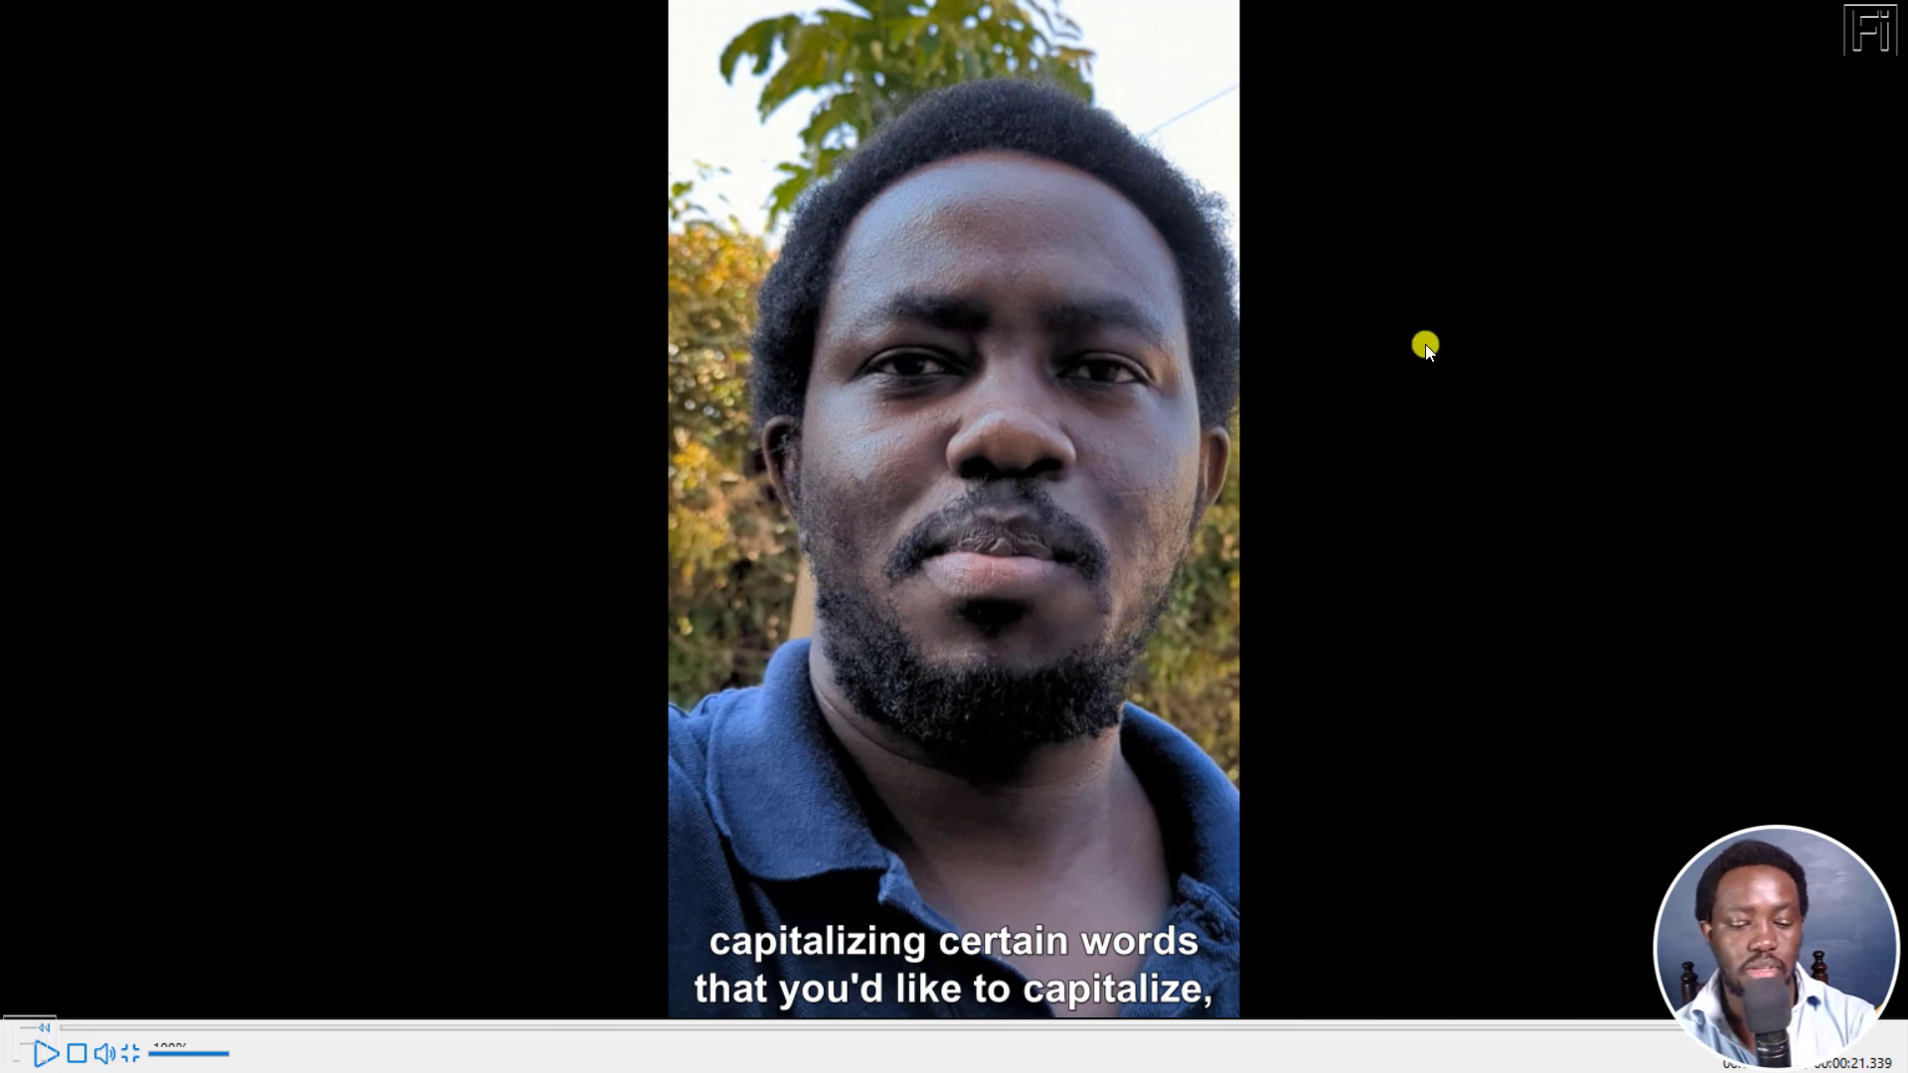
{"action": "key", "text": "Escape"}
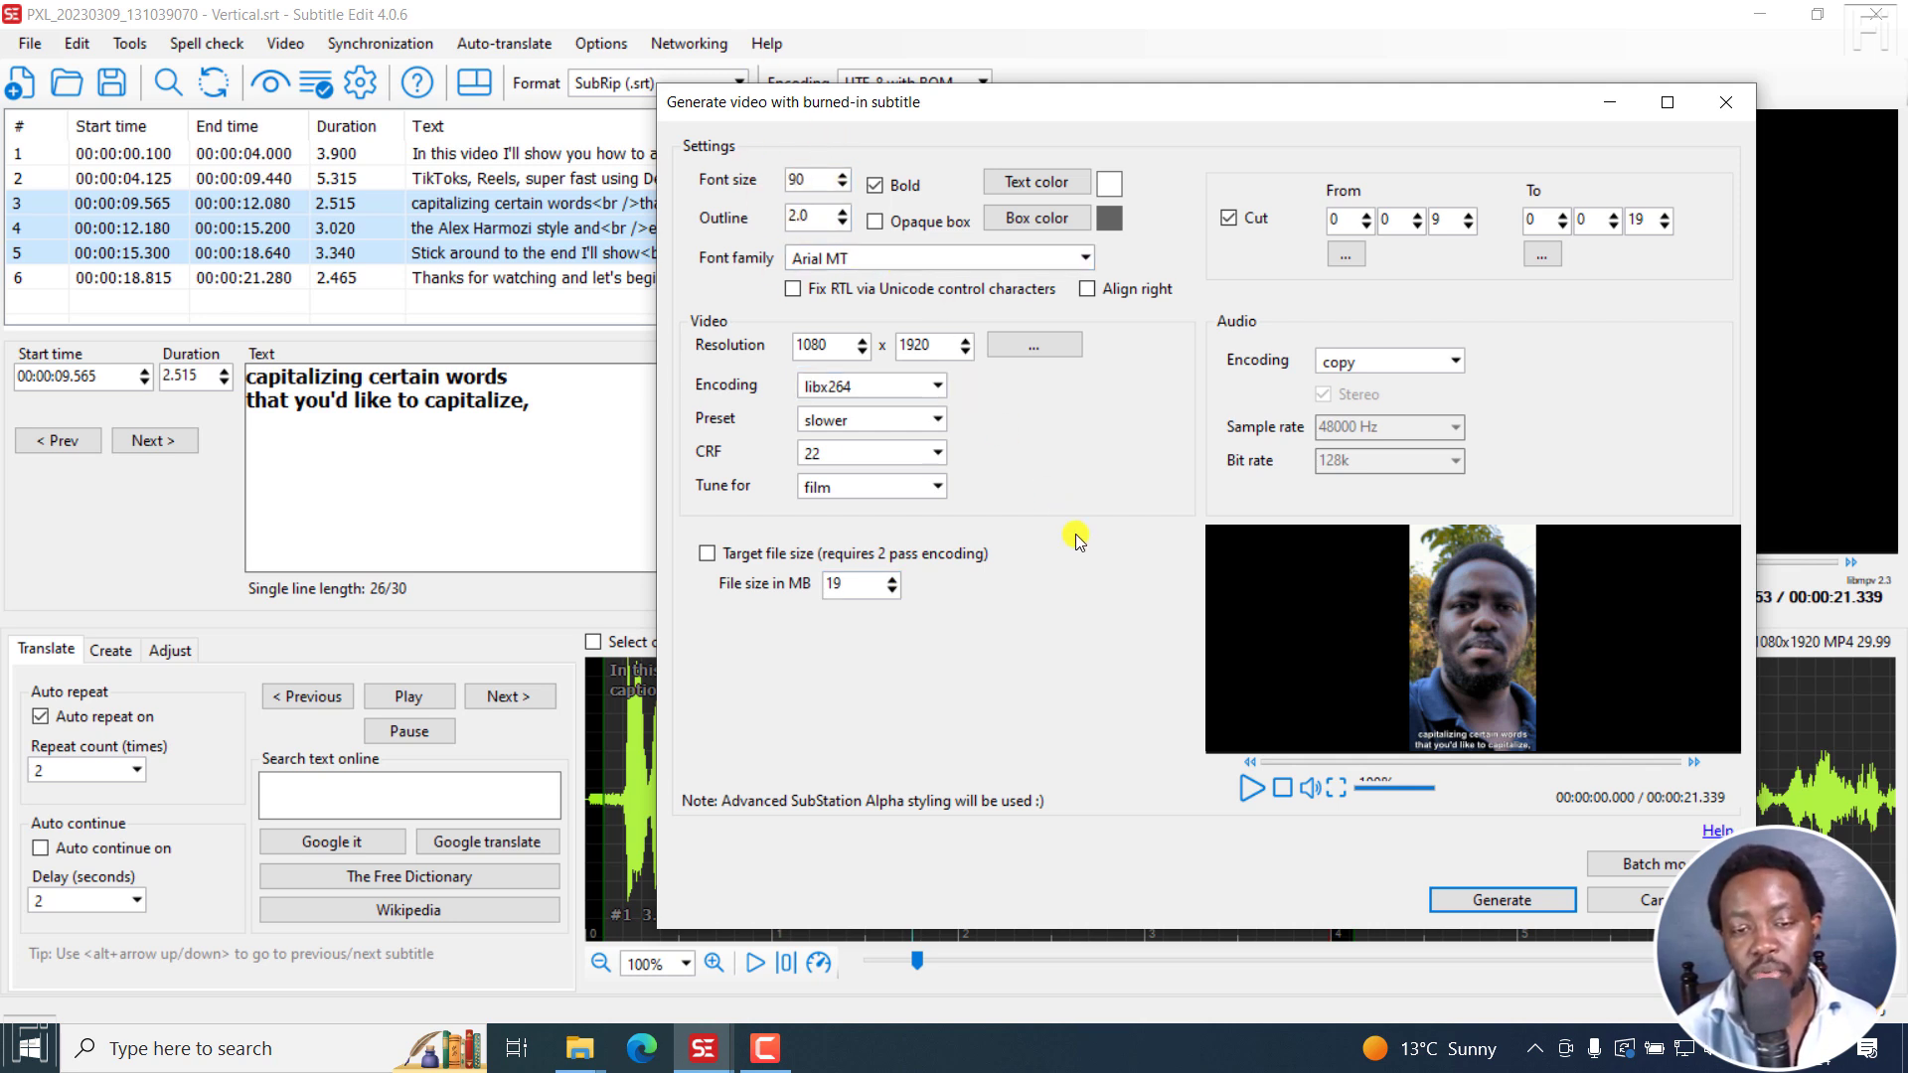
- Set the video to source resolution and generate it, appending " --" to the proposed MP4 file name
{"action": "left_click", "coordinate": [1038, 344]}
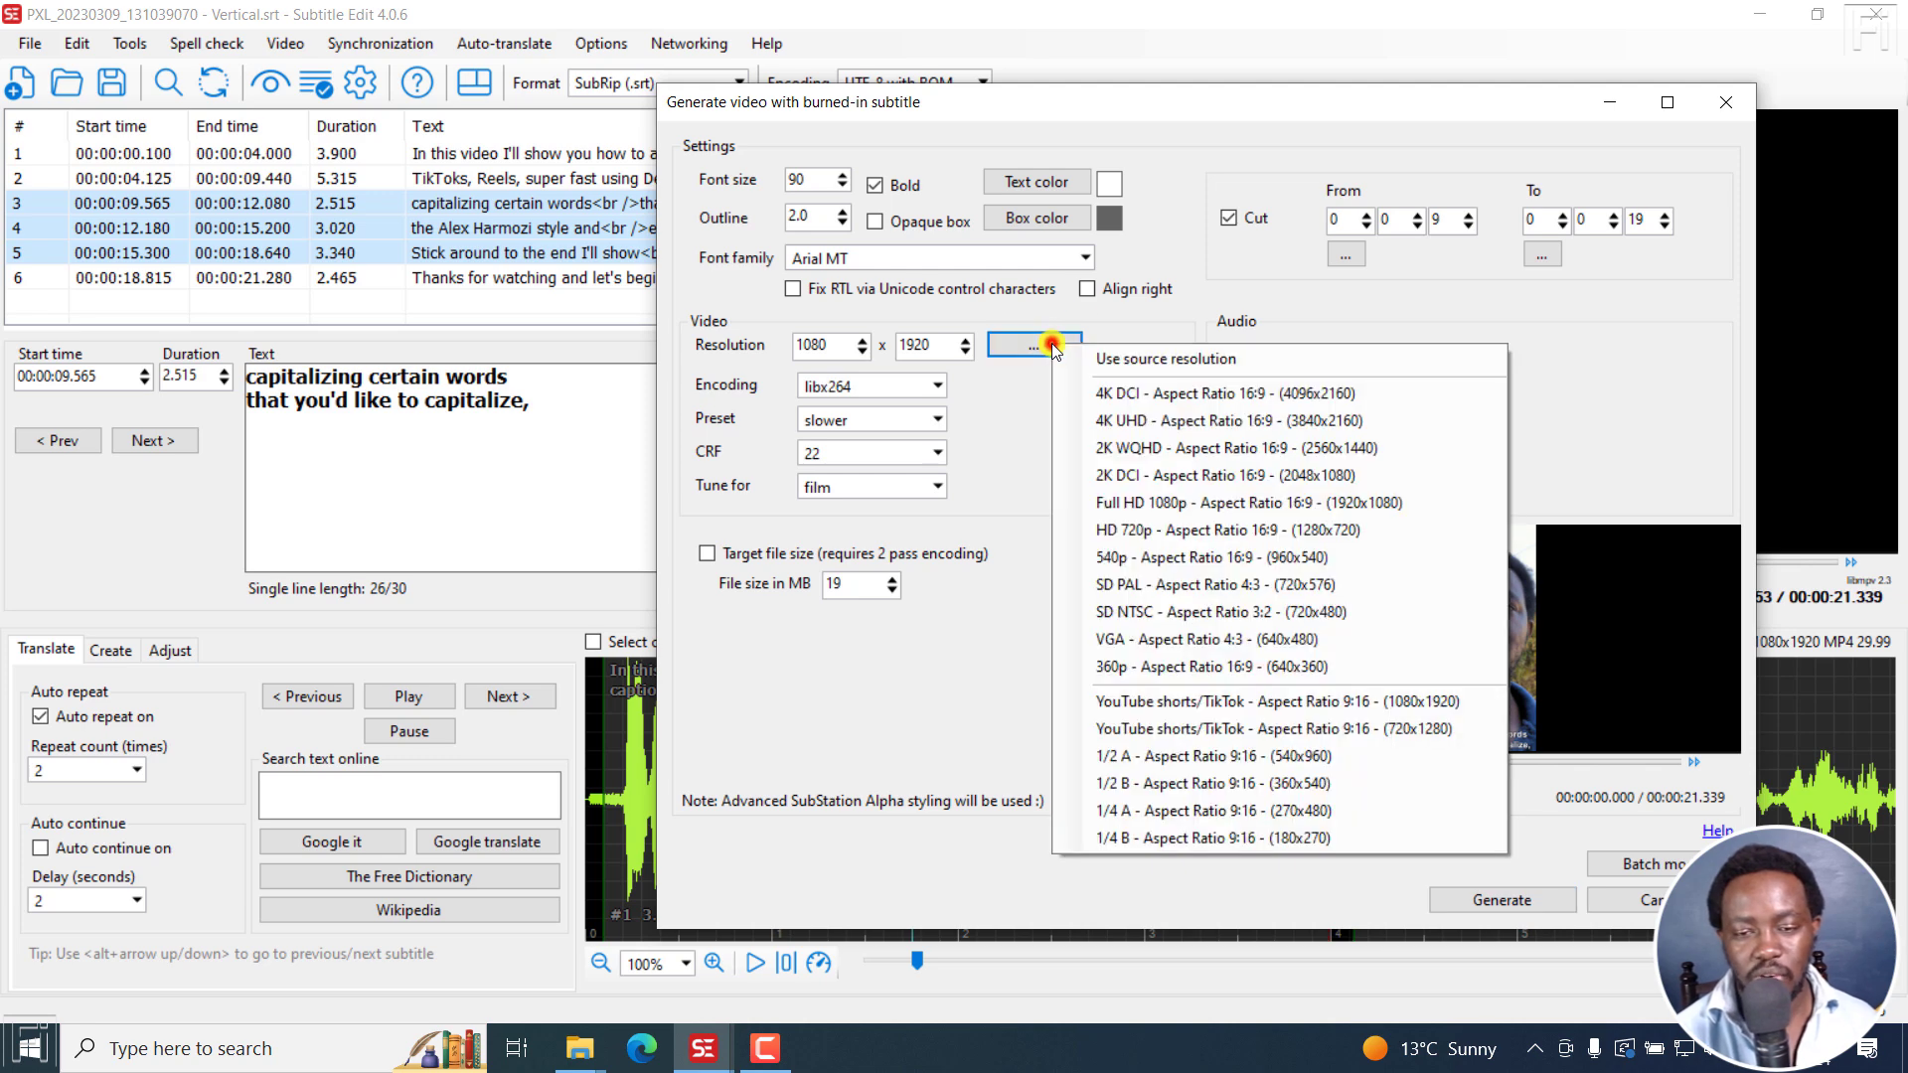
{"action": "left_click", "coordinate": [1120, 360]}
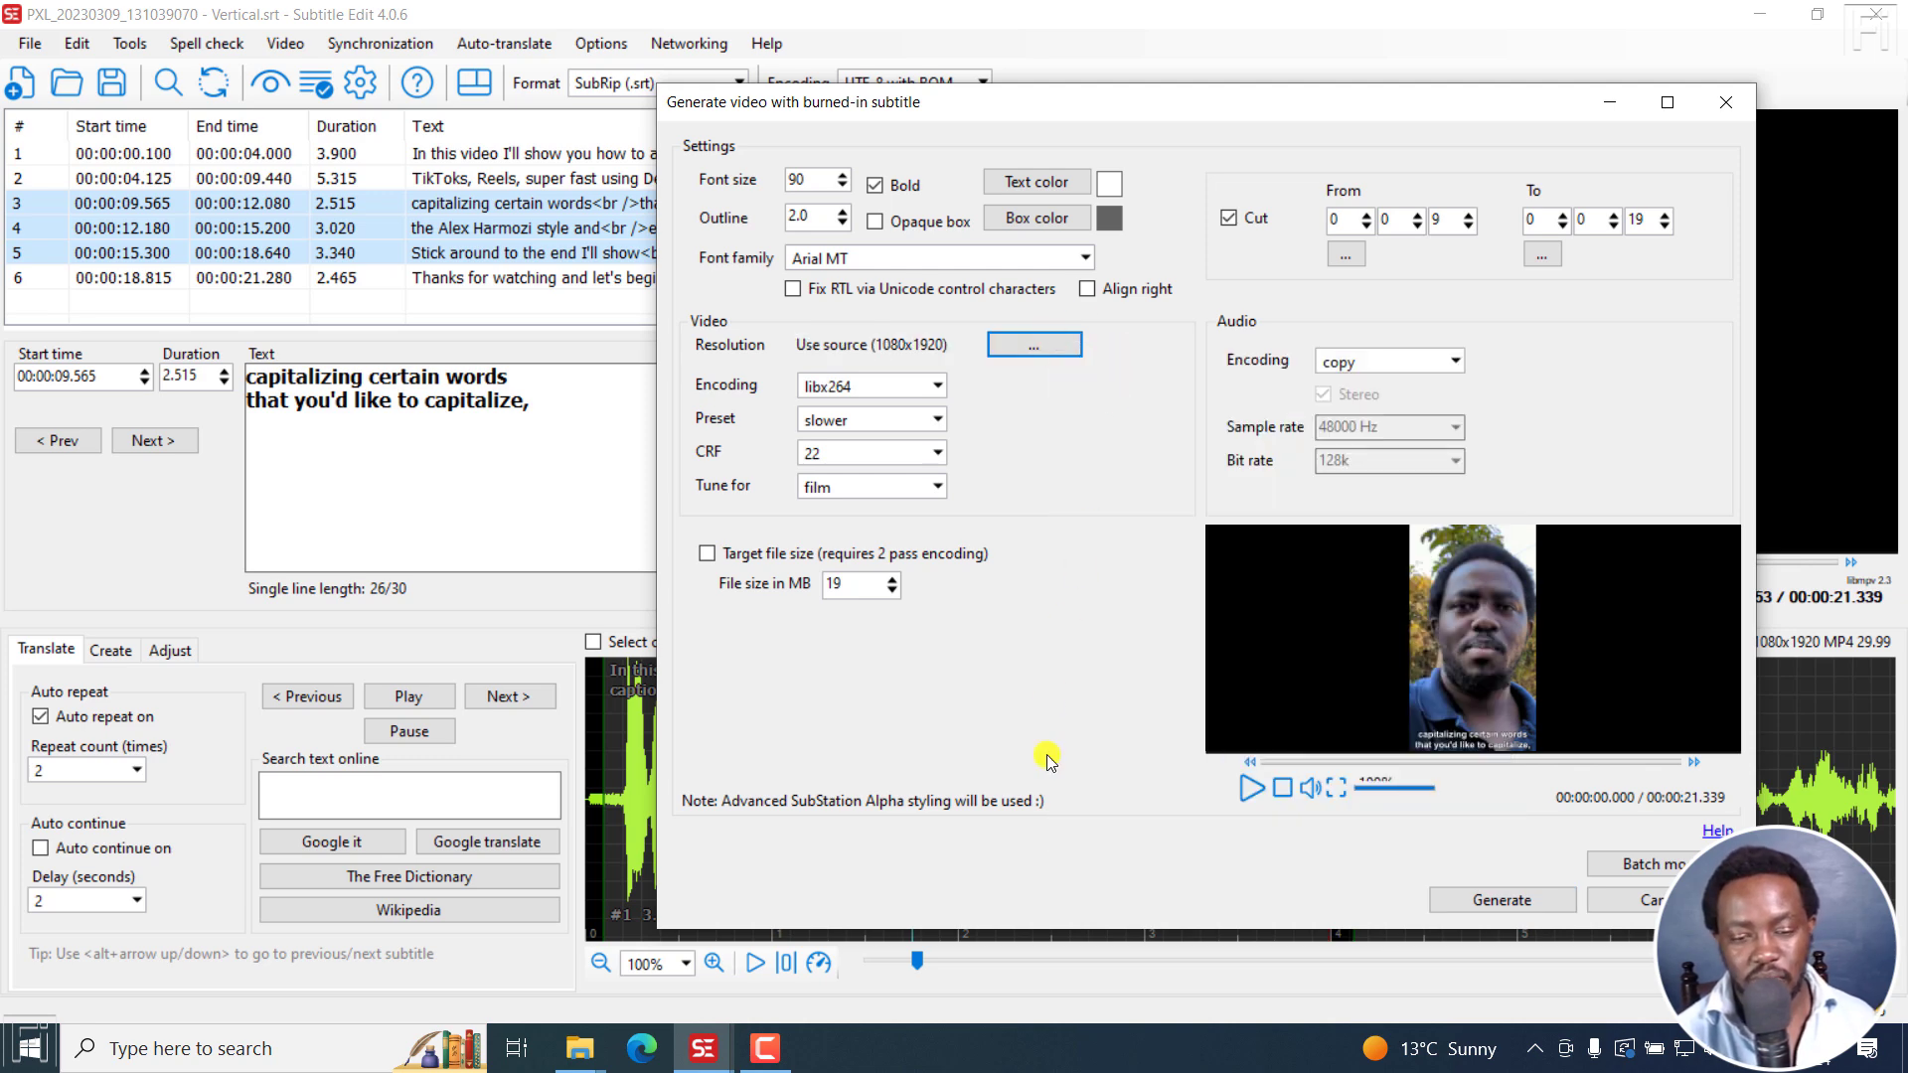
{"action": "left_click", "coordinate": [1473, 900]}
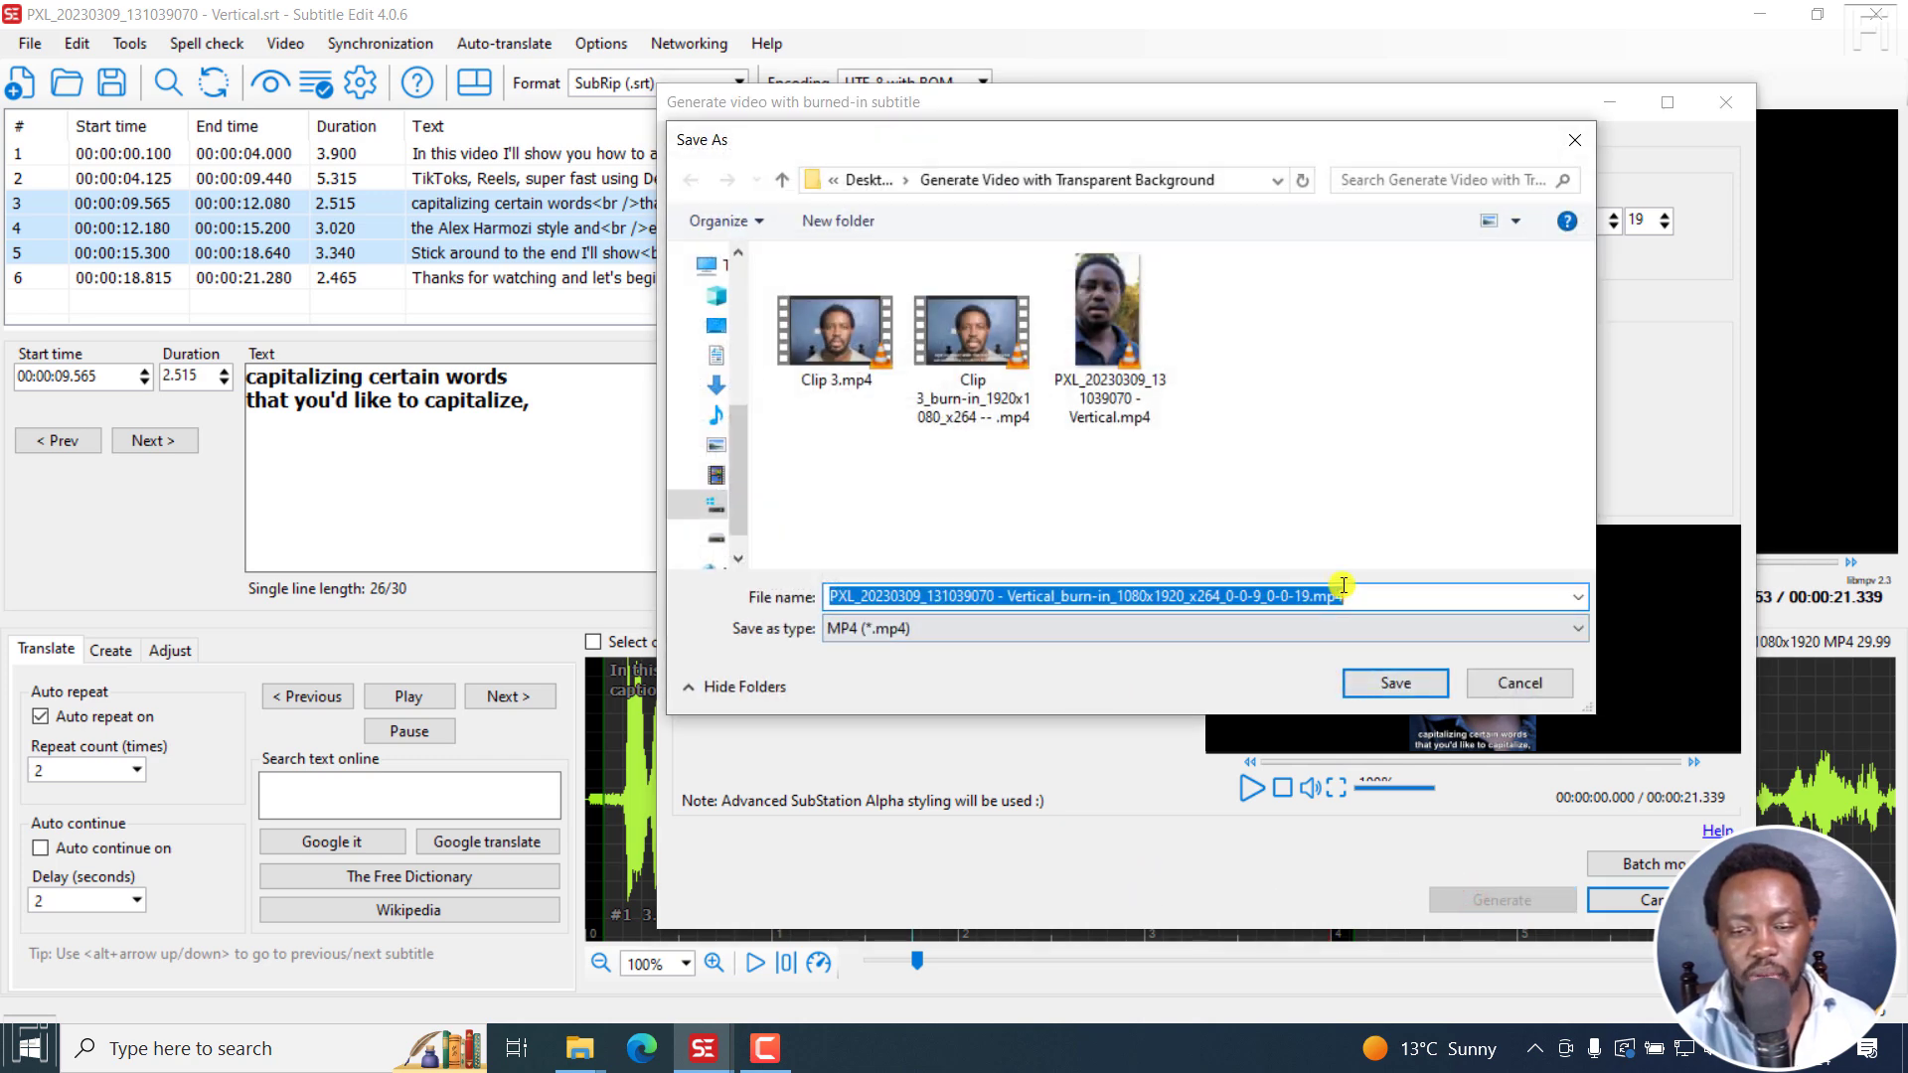
{"action": "left_click", "coordinate": [1313, 597]}
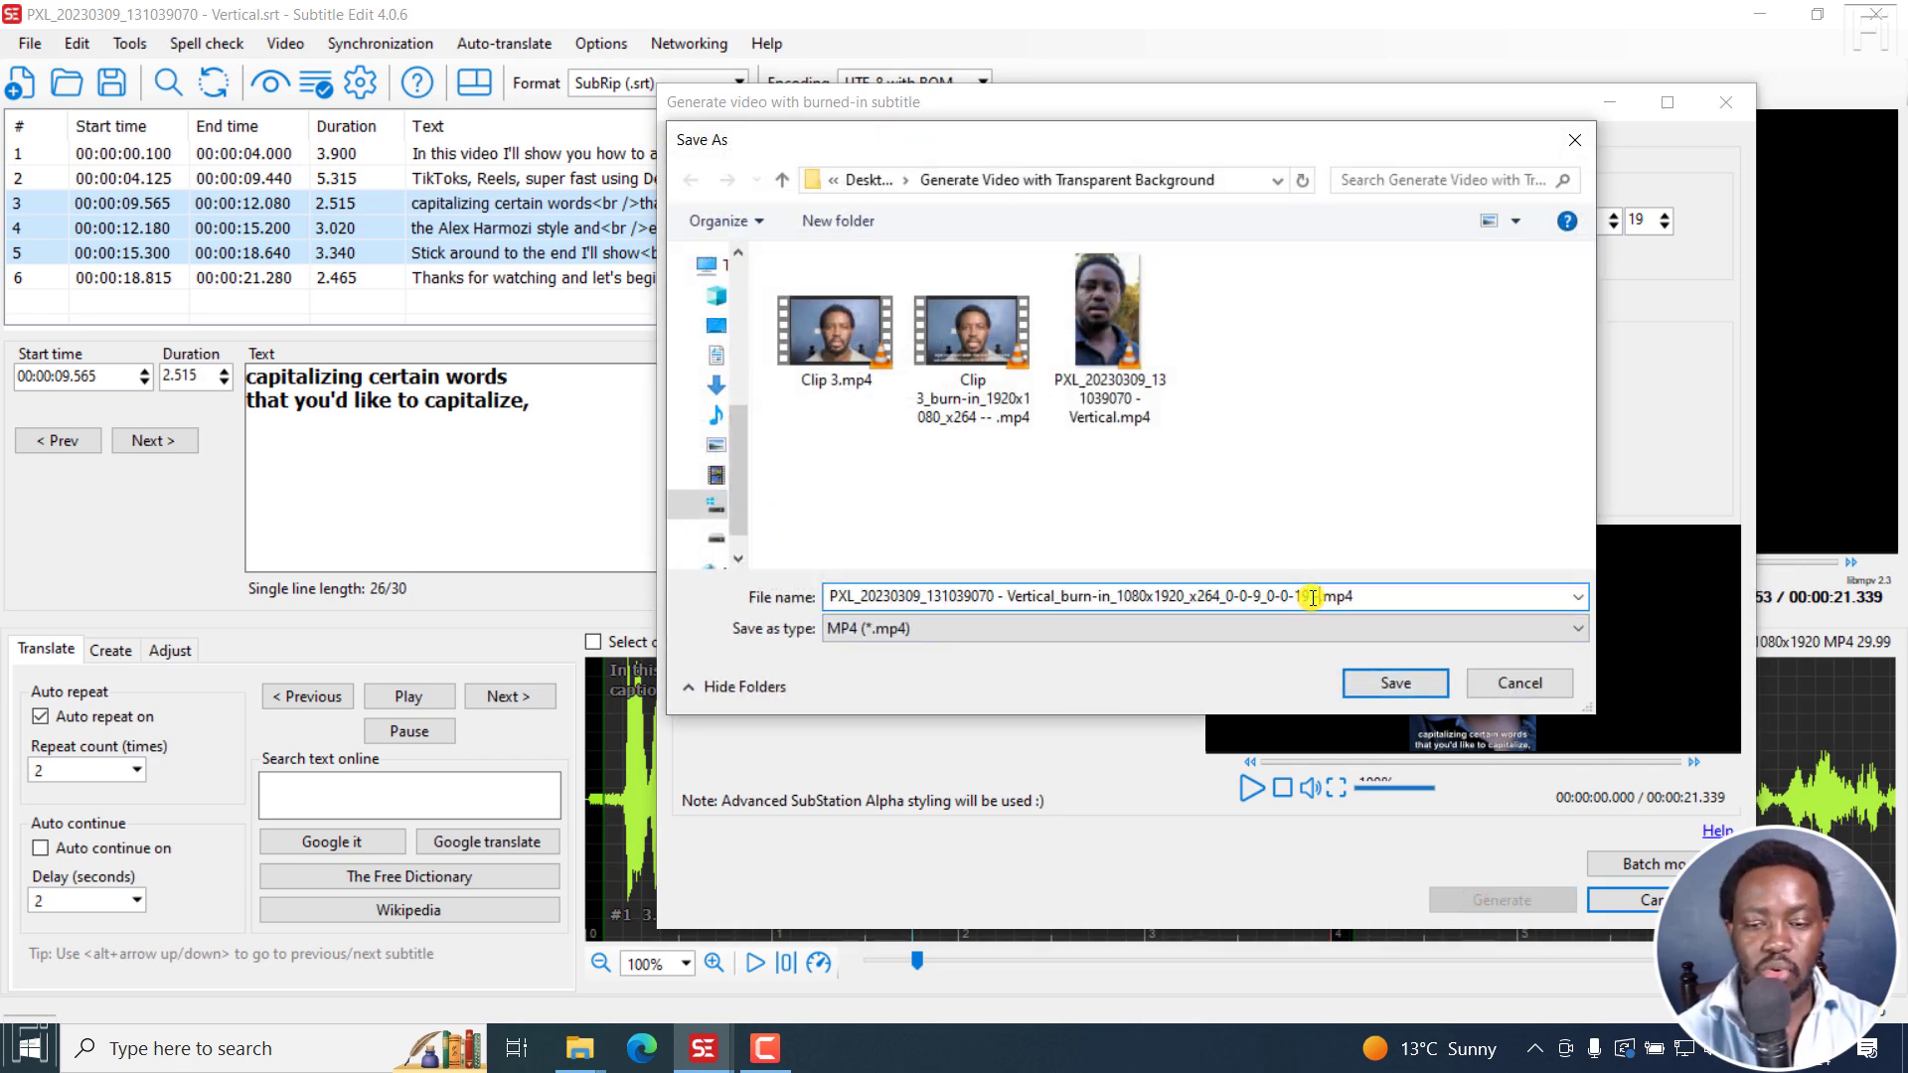
{"action": "left_click", "coordinate": [1397, 686]}
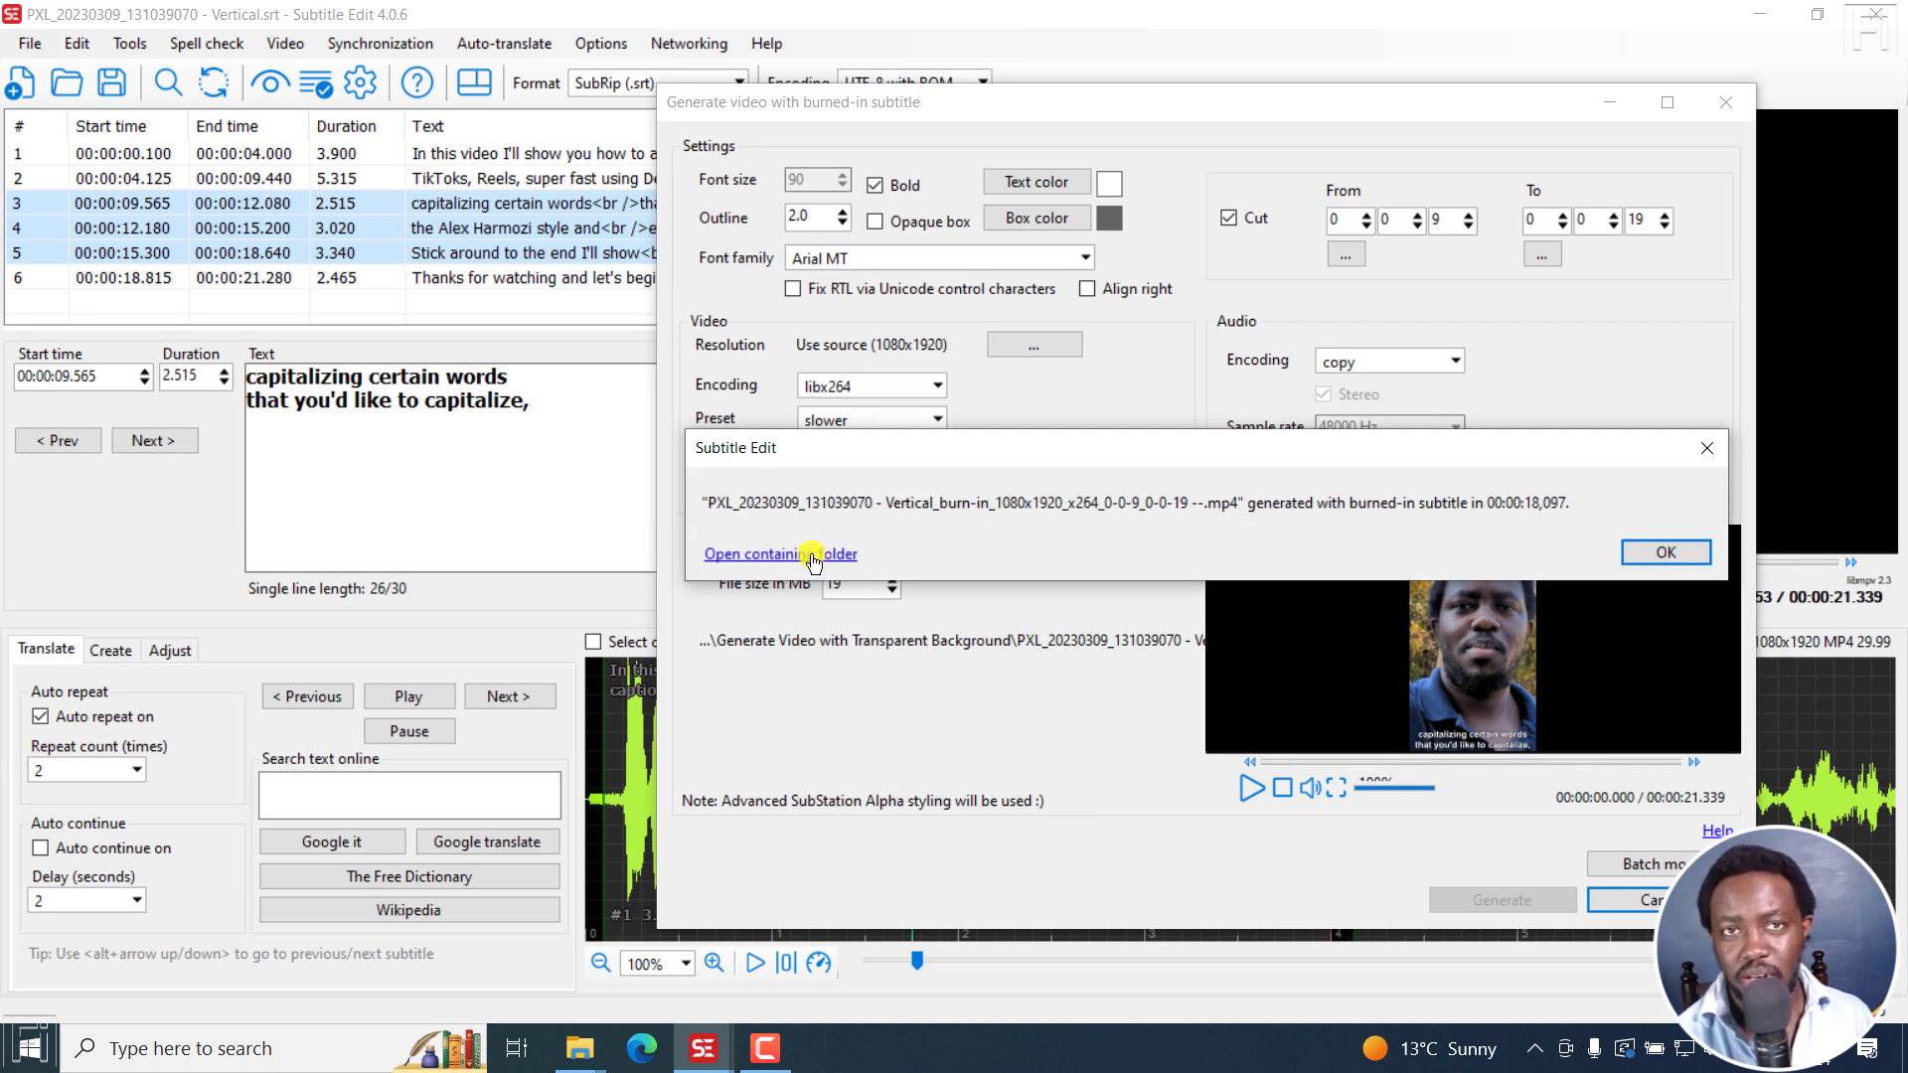
- Open the generated video's containing folder, play the new vertical burn-in clip to check its subtitles, and close the player
{"action": "left_click", "coordinate": [811, 555]}
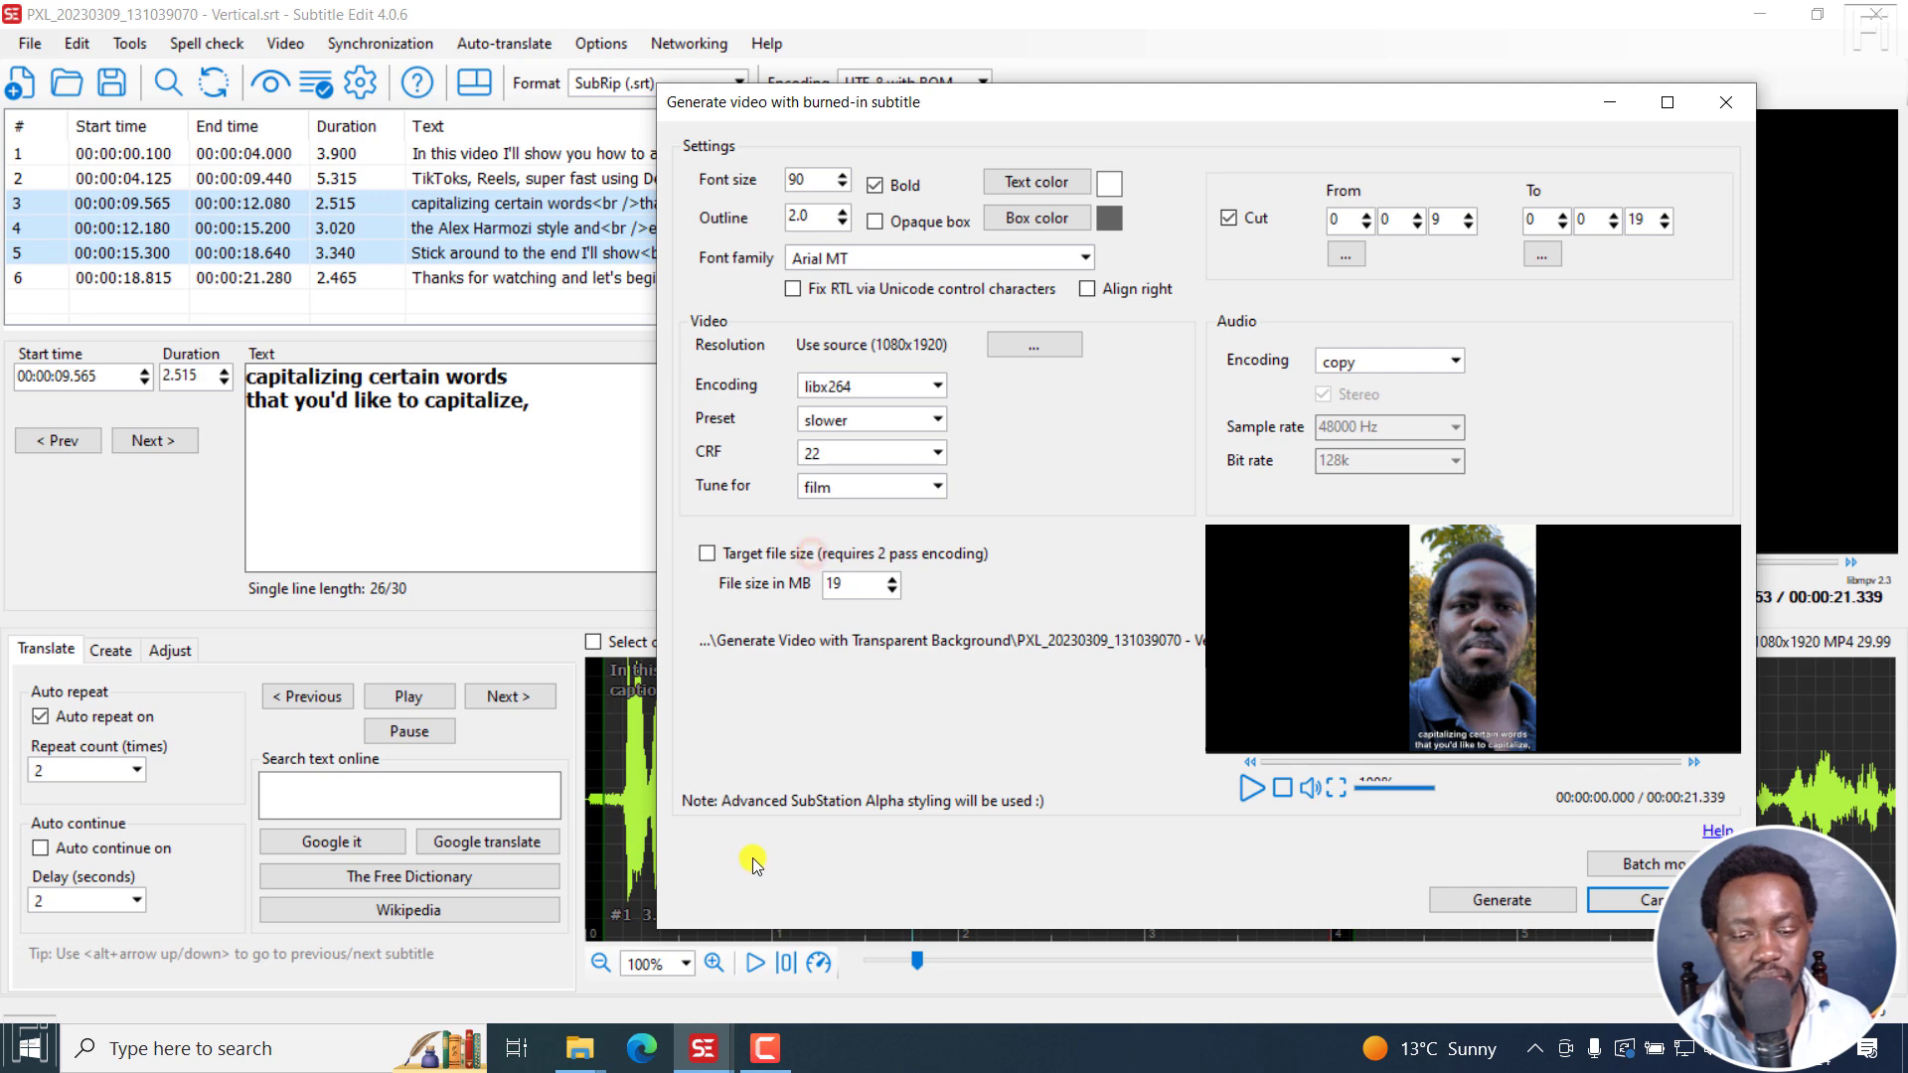
{"action": "mouse_move", "coordinate": [601, 1047]}
{"action": "left_click", "coordinate": [807, 920]}
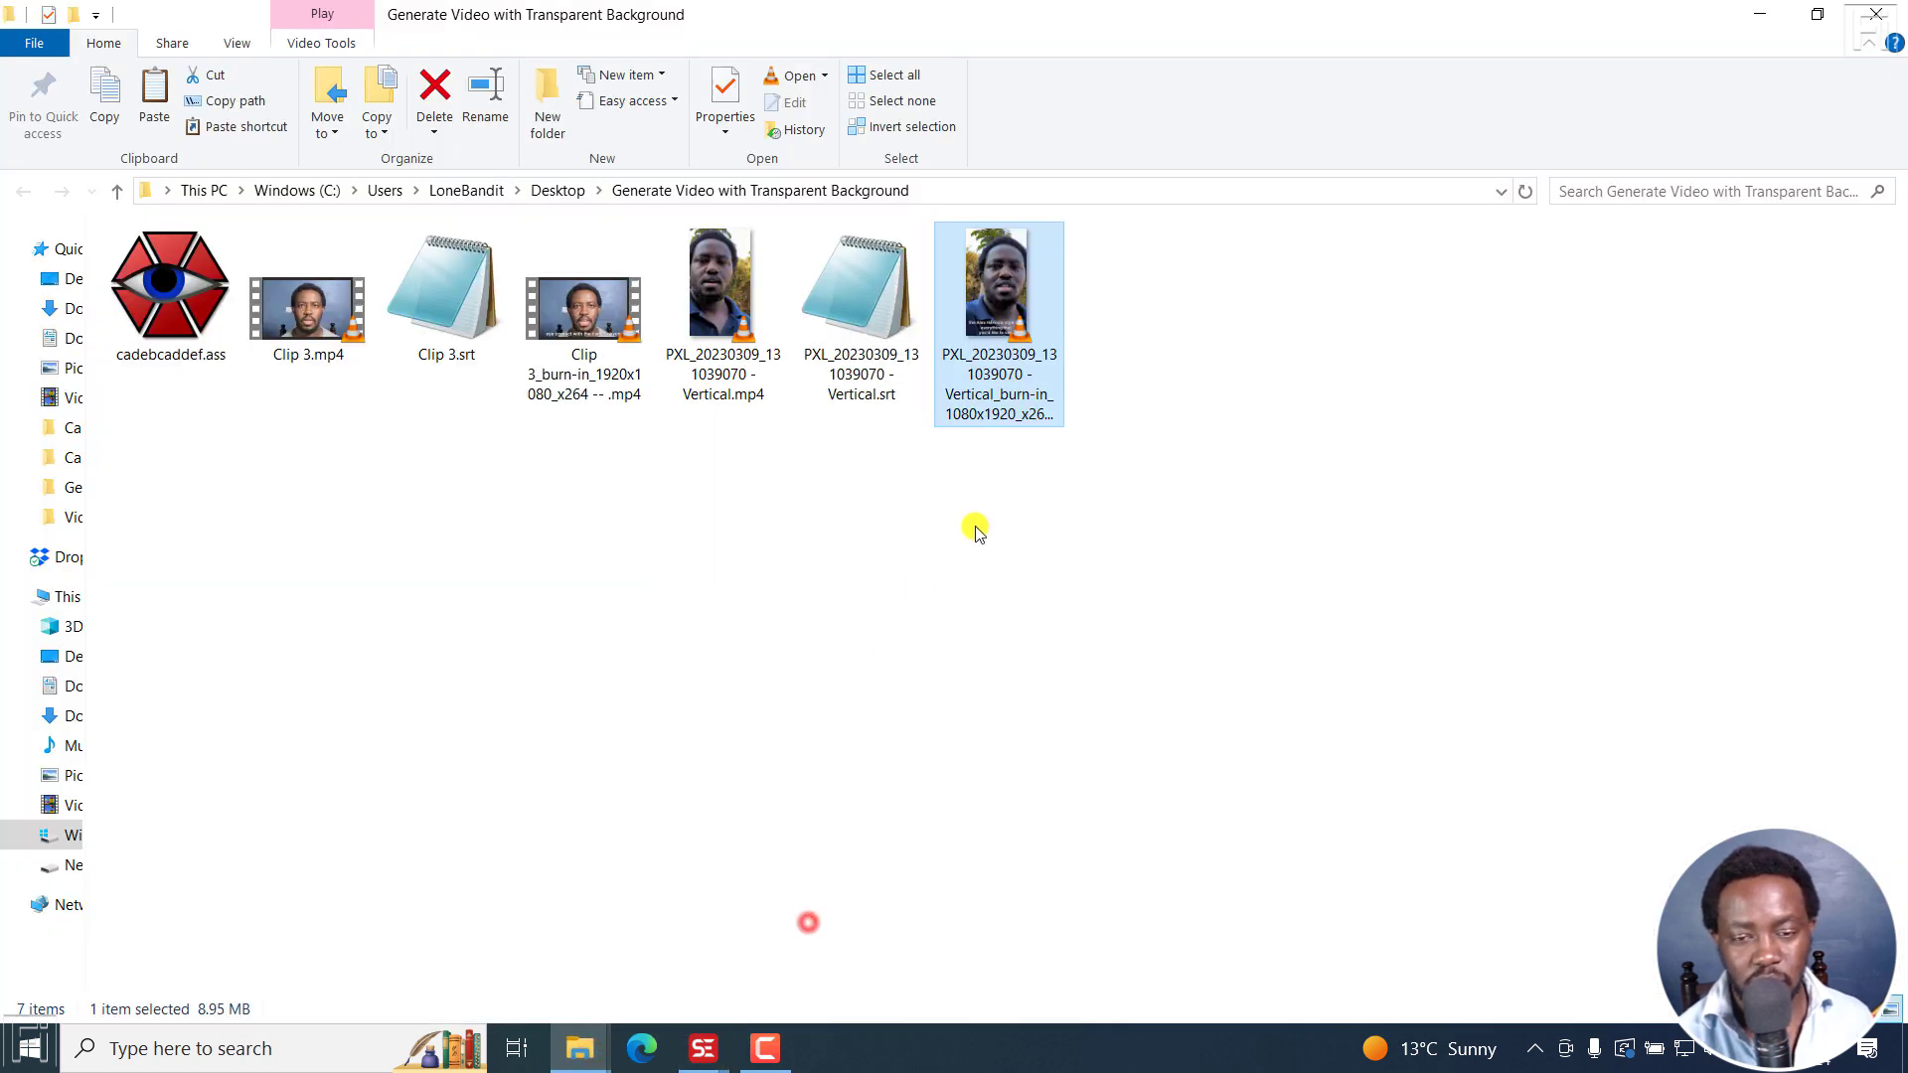
{"action": "double_click", "coordinate": [999, 413]}
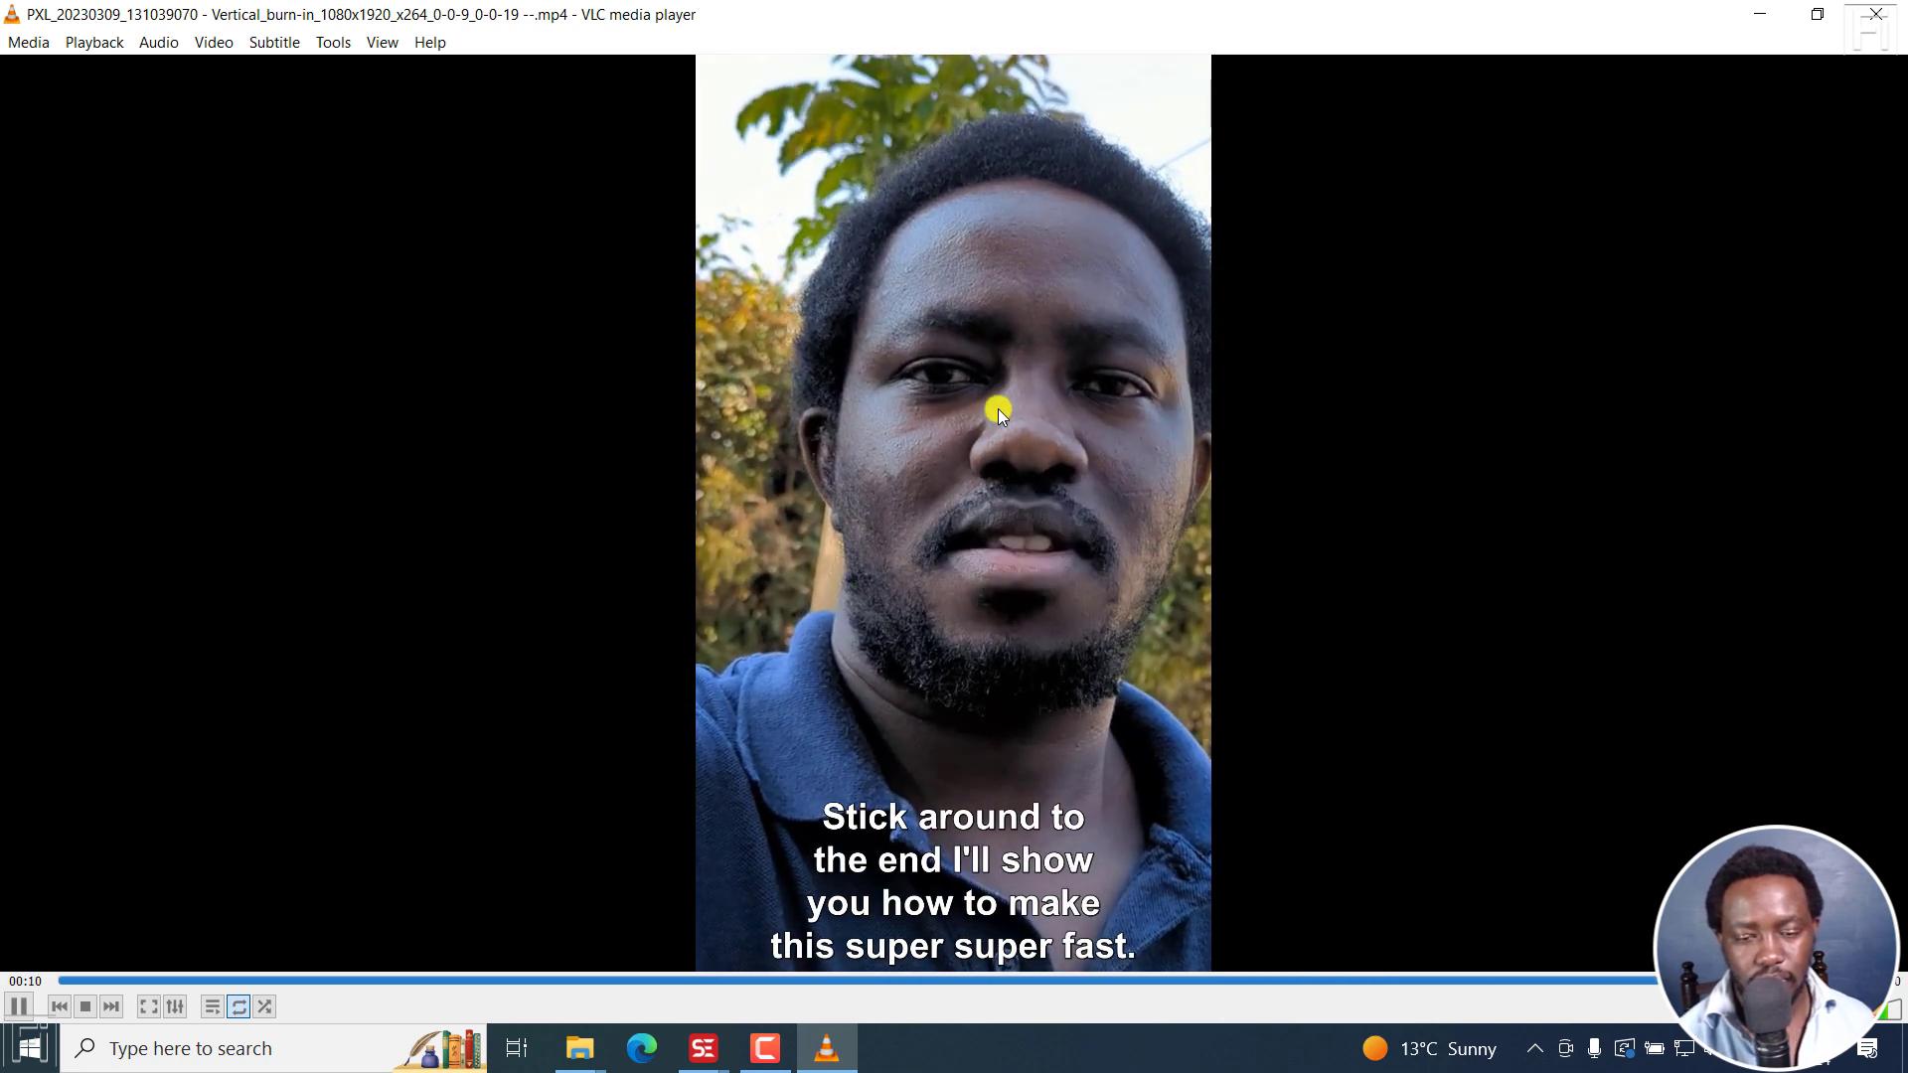
{"action": "key", "text": "space"}
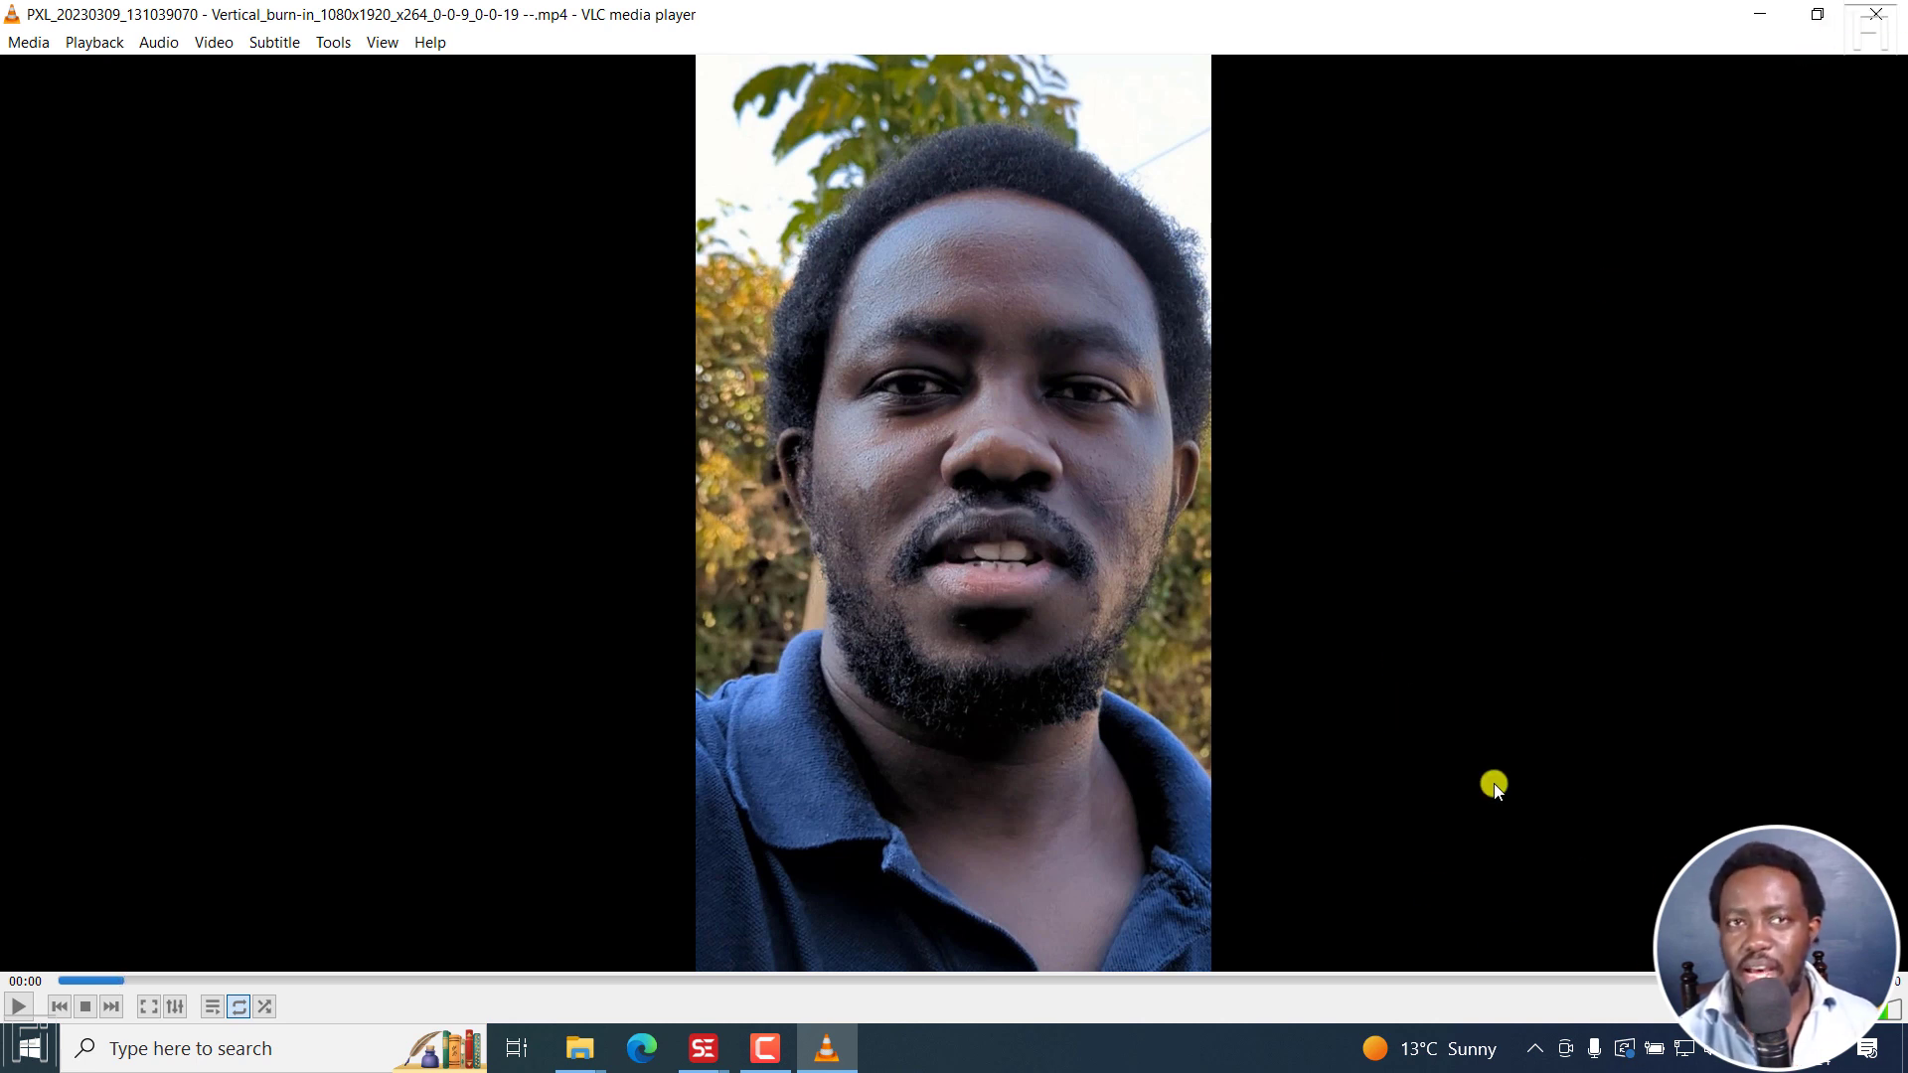
{"action": "left_click", "coordinate": [1875, 14]}
{"action": "left_click", "coordinate": [1167, 566]}
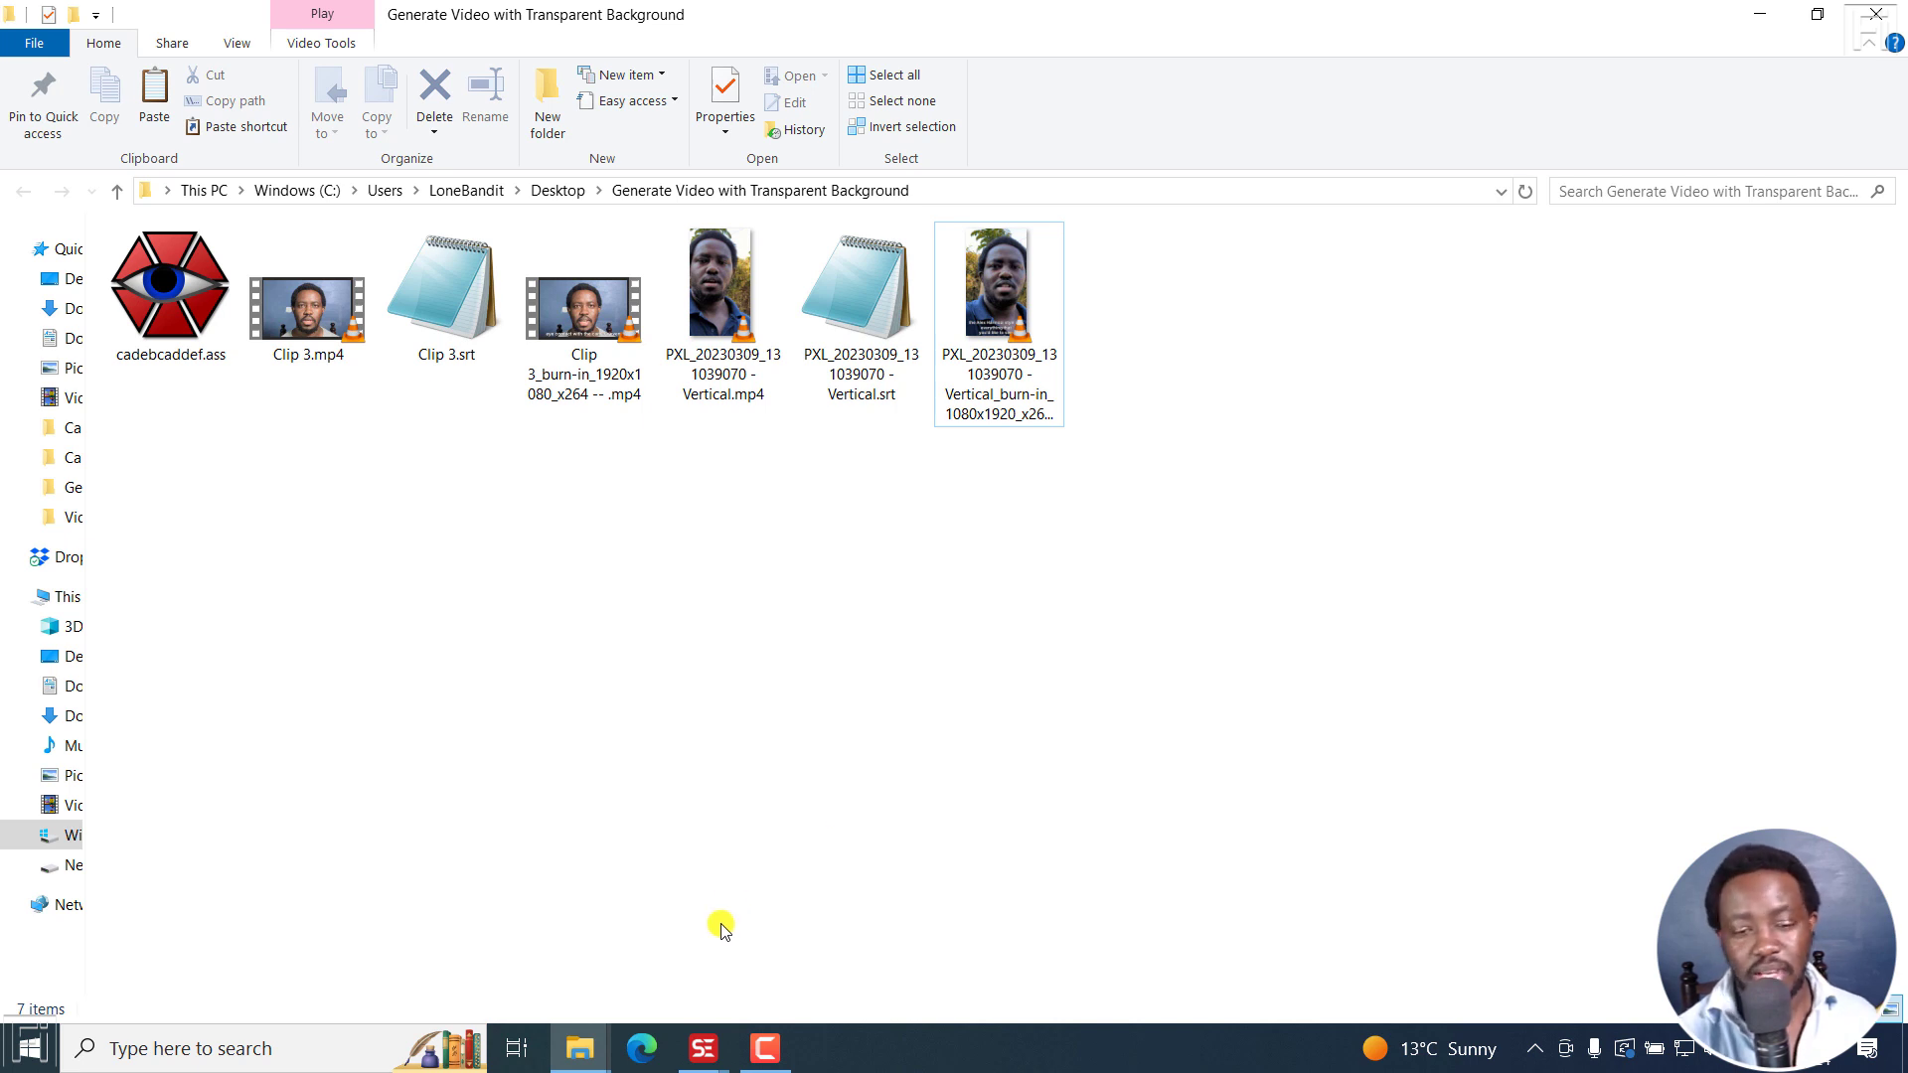
- Switch back to Subtitle Edit, close the burned-in video settings and start a new empty subtitle project
{"action": "left_click", "coordinate": [703, 1048]}
{"action": "left_click", "coordinate": [824, 969]}
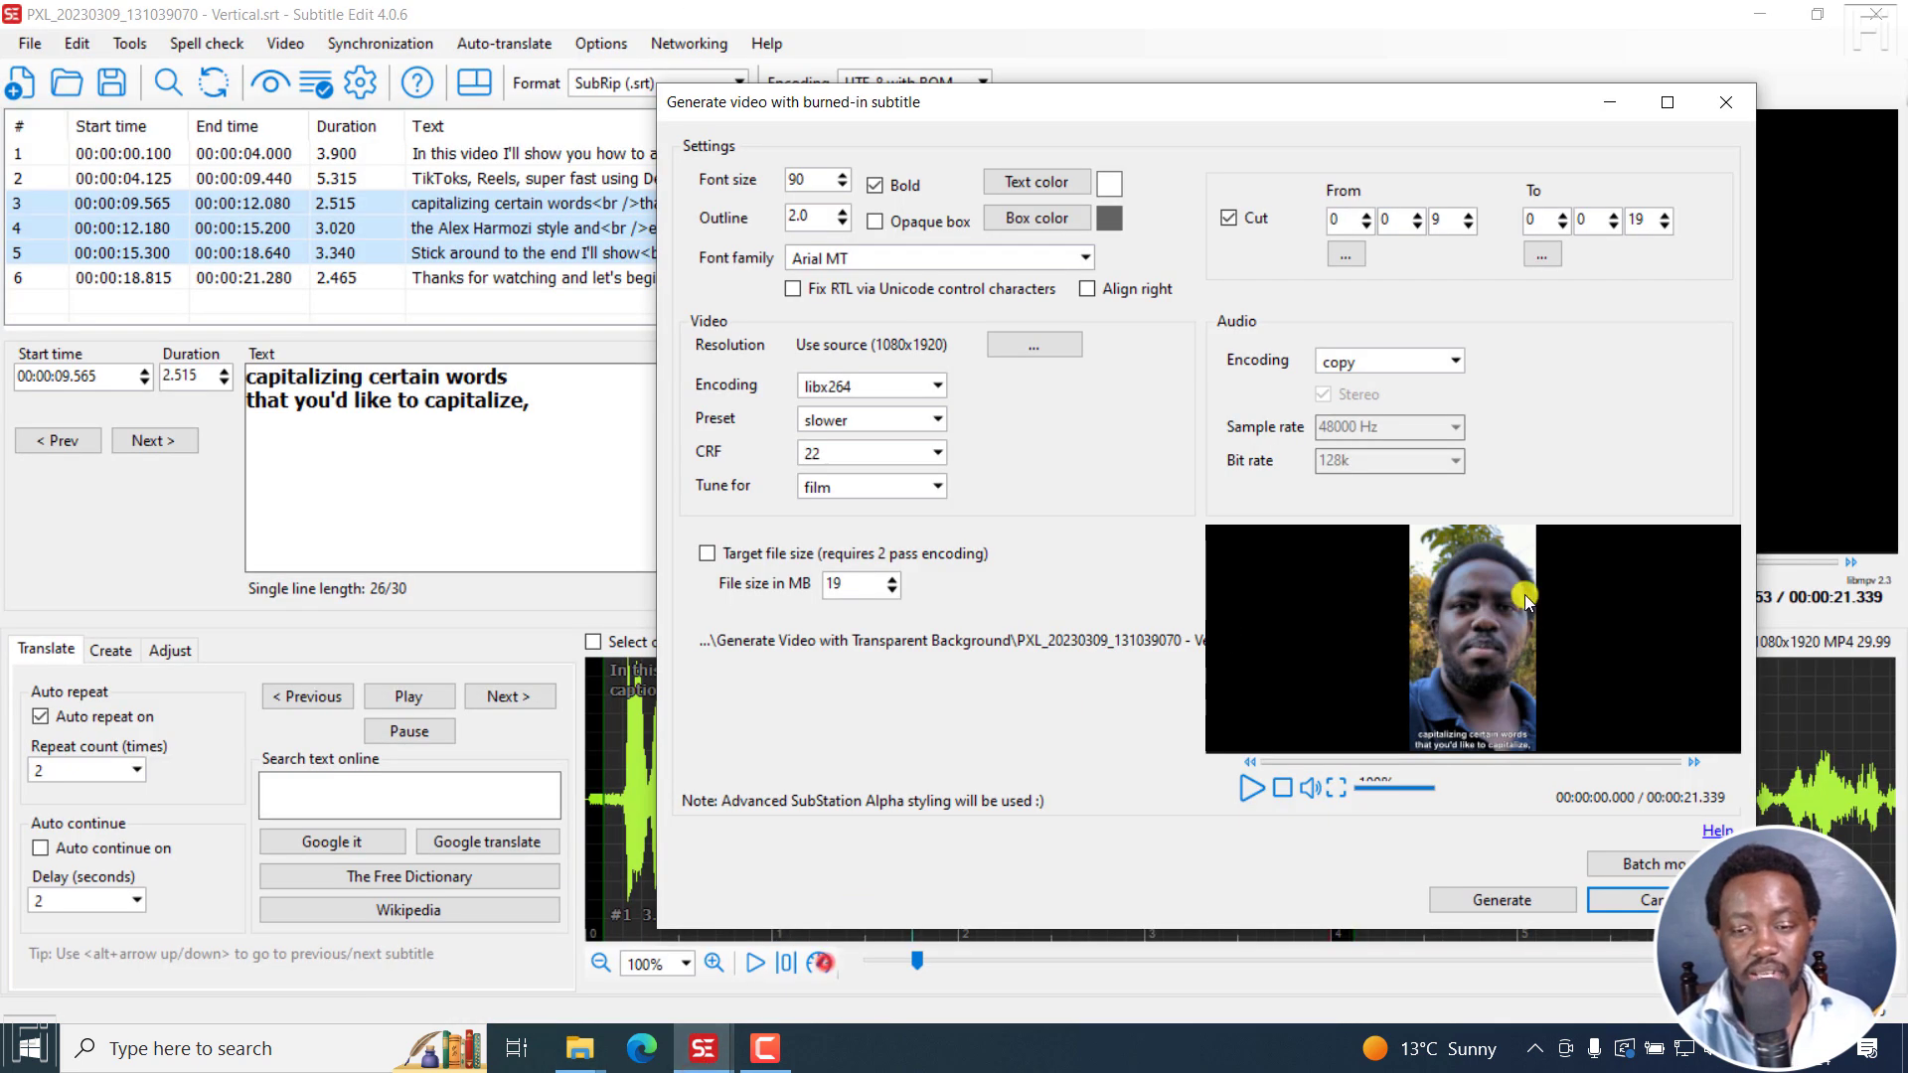
{"action": "left_click", "coordinate": [1652, 904]}
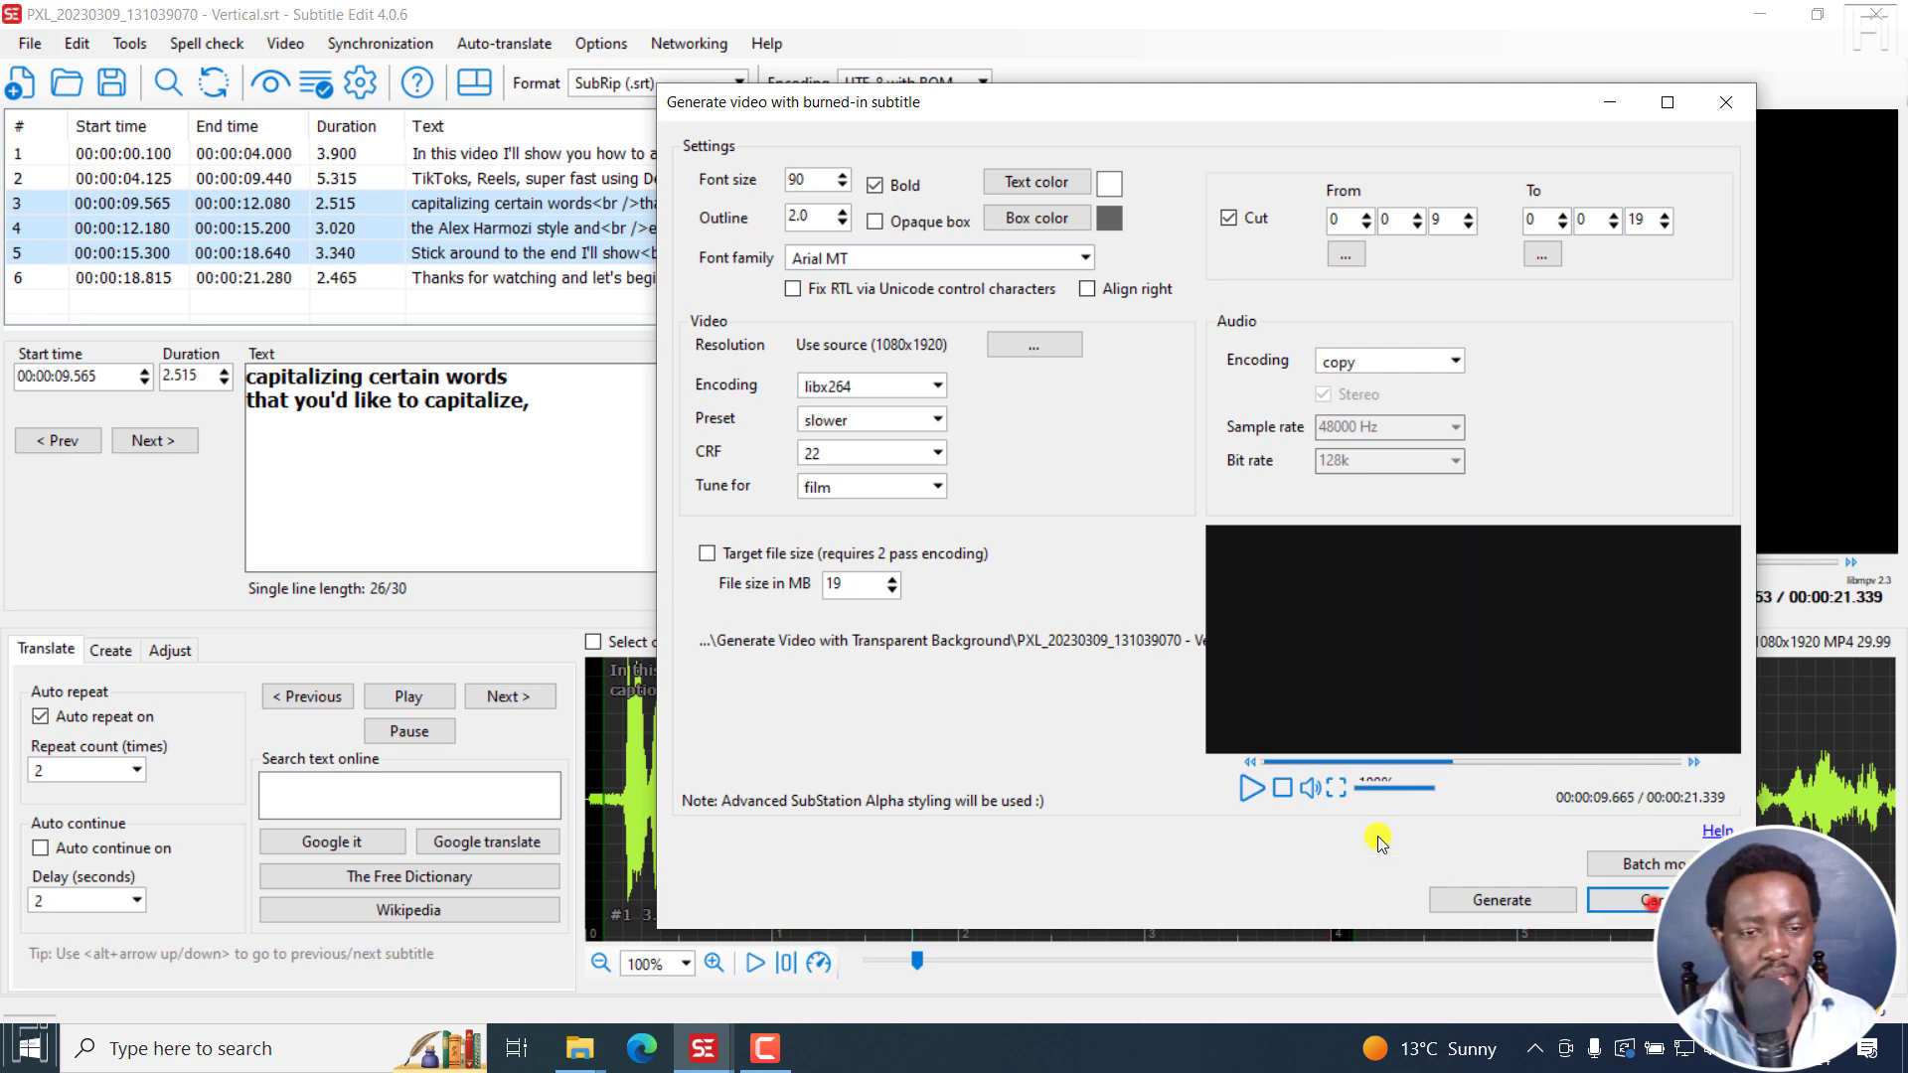
{"action": "left_click", "coordinate": [27, 44]}
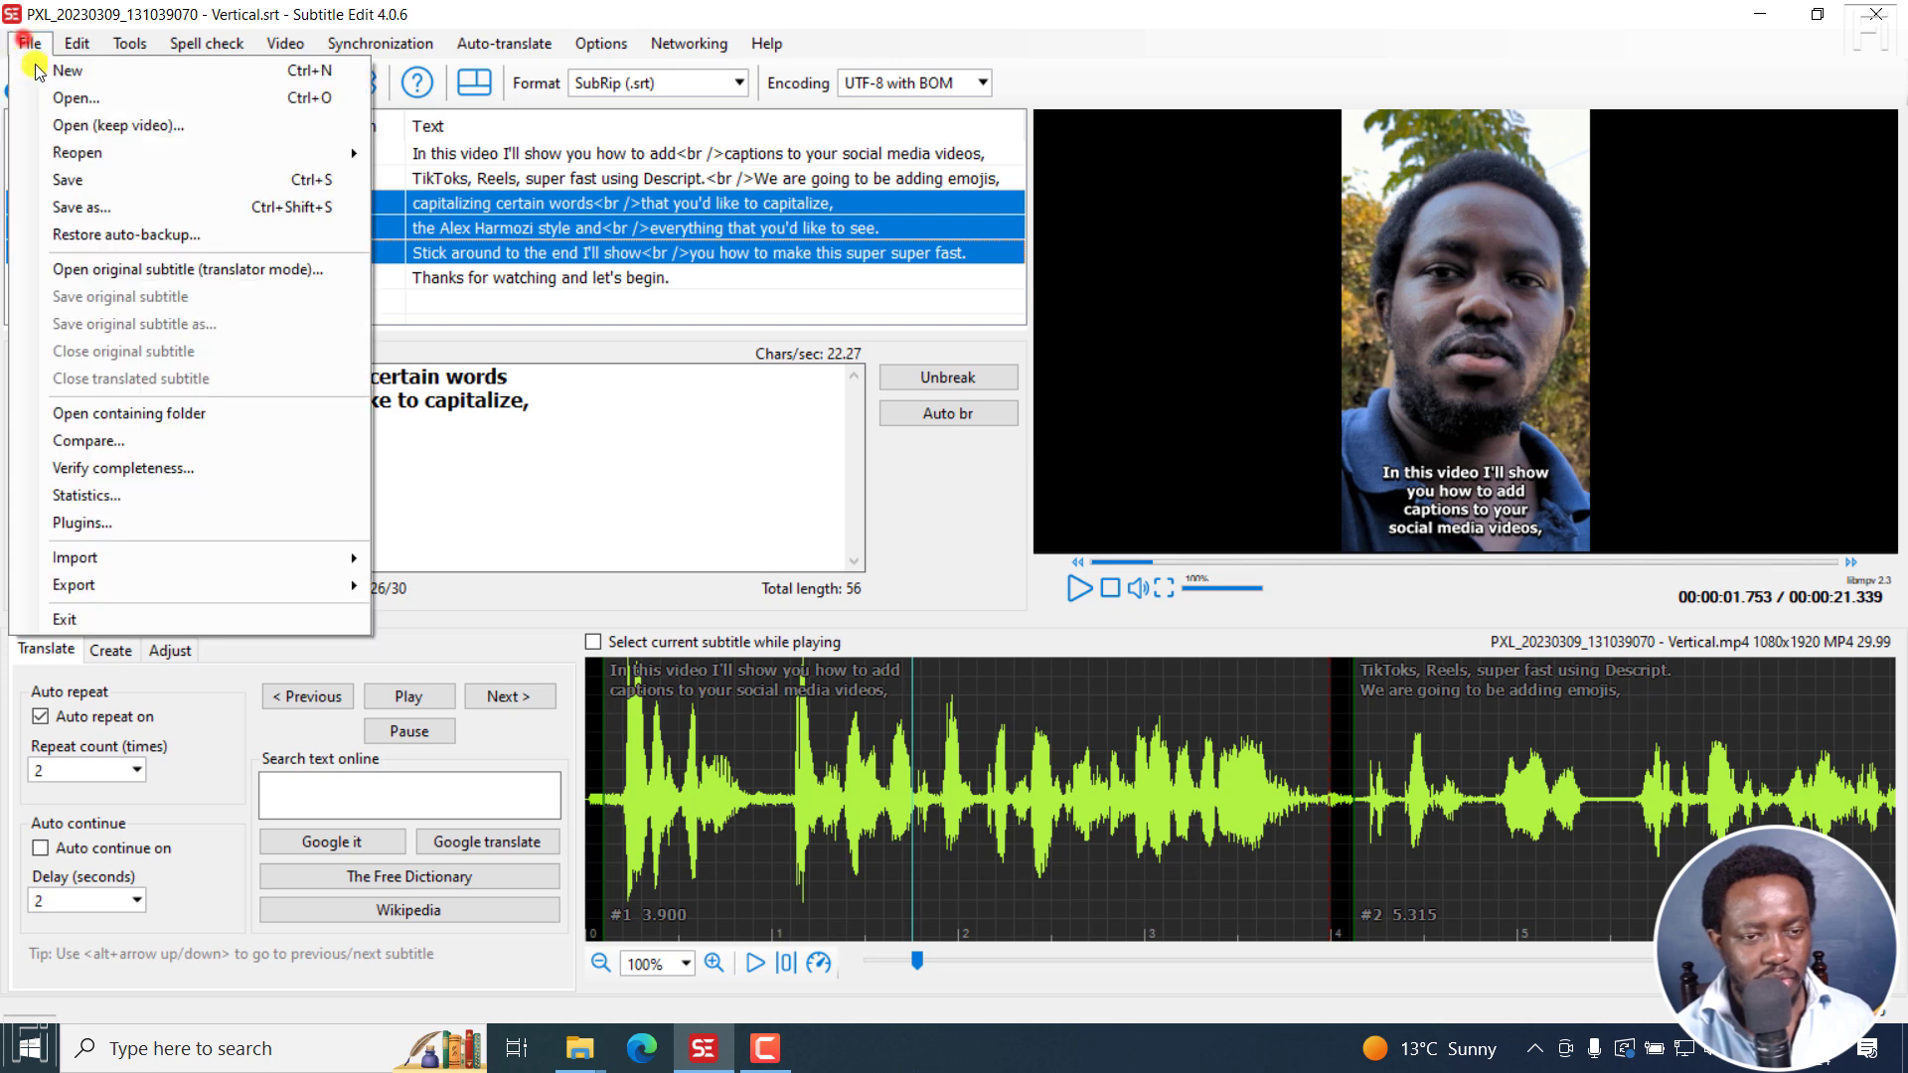
{"action": "left_click", "coordinate": [42, 80]}
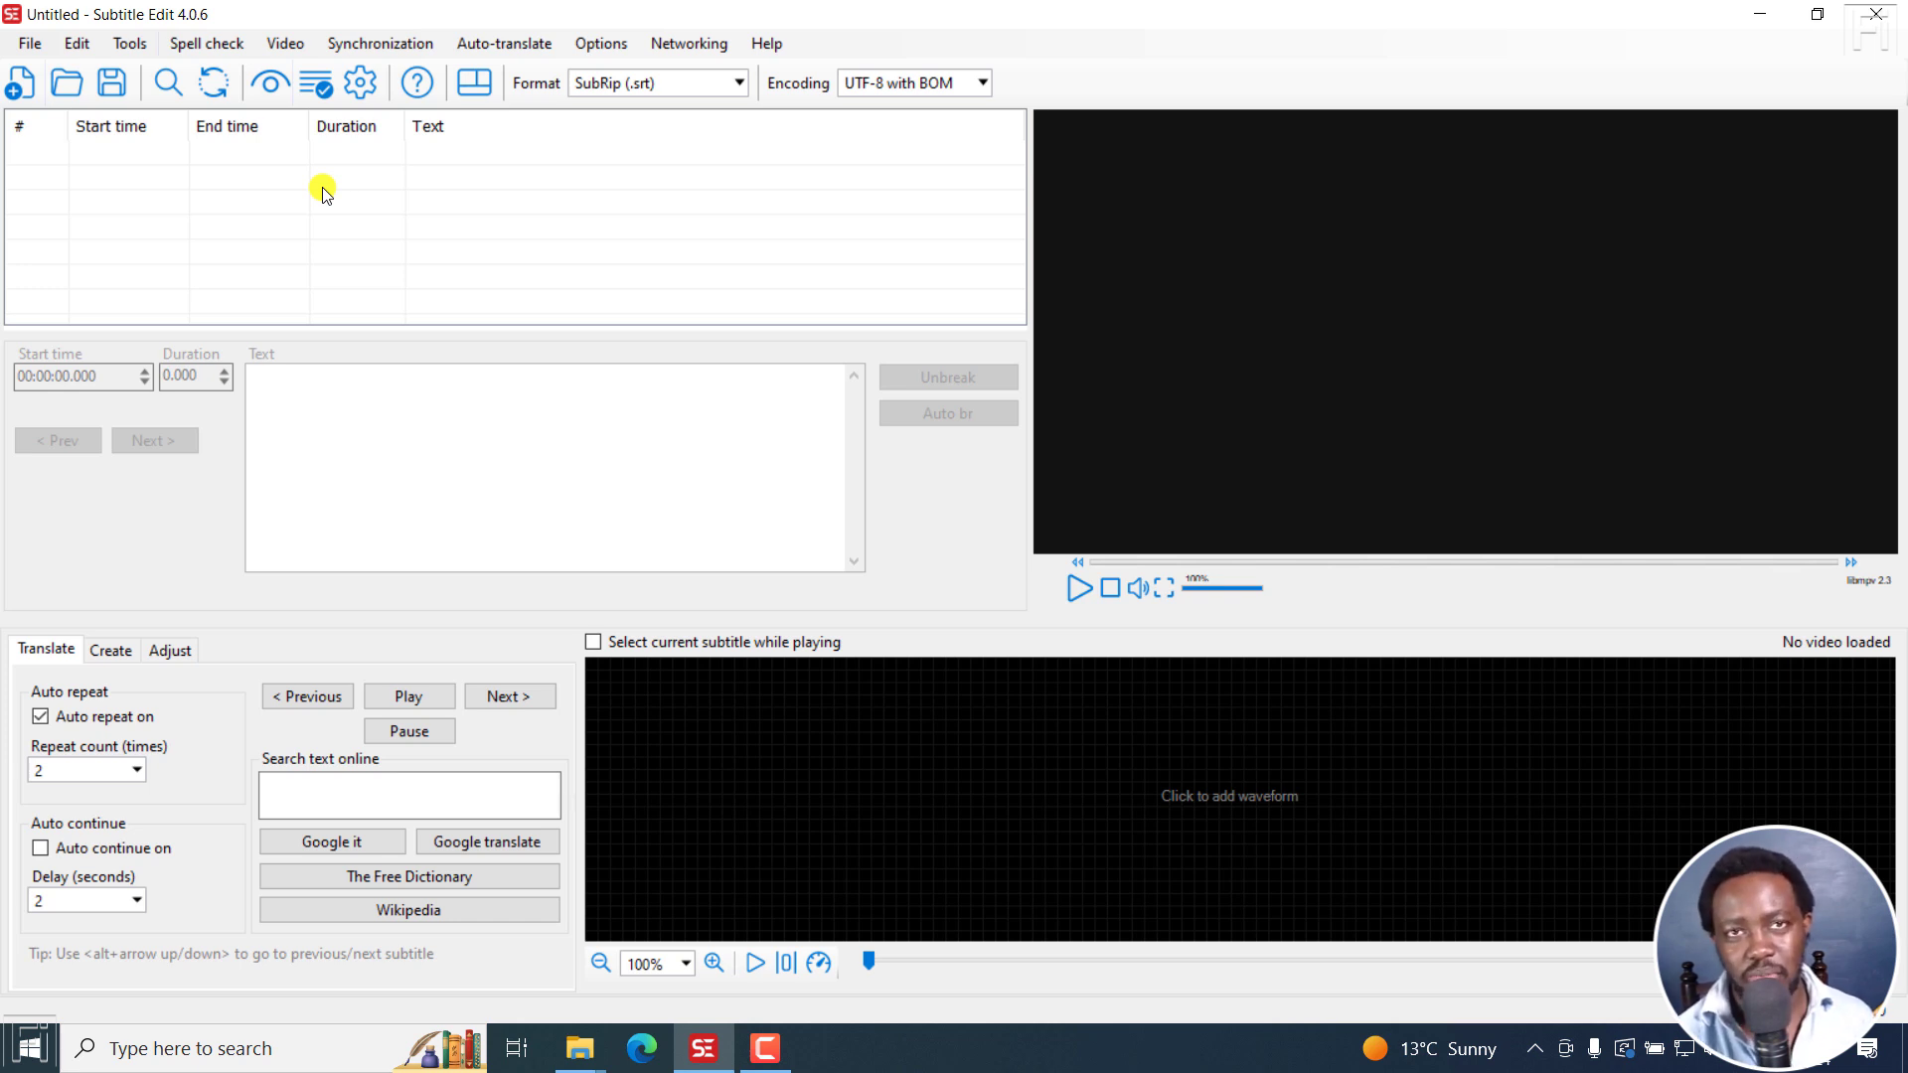
- View the burned-in subtitle video settings with no video loaded and close them
{"action": "left_click", "coordinate": [270, 45]}
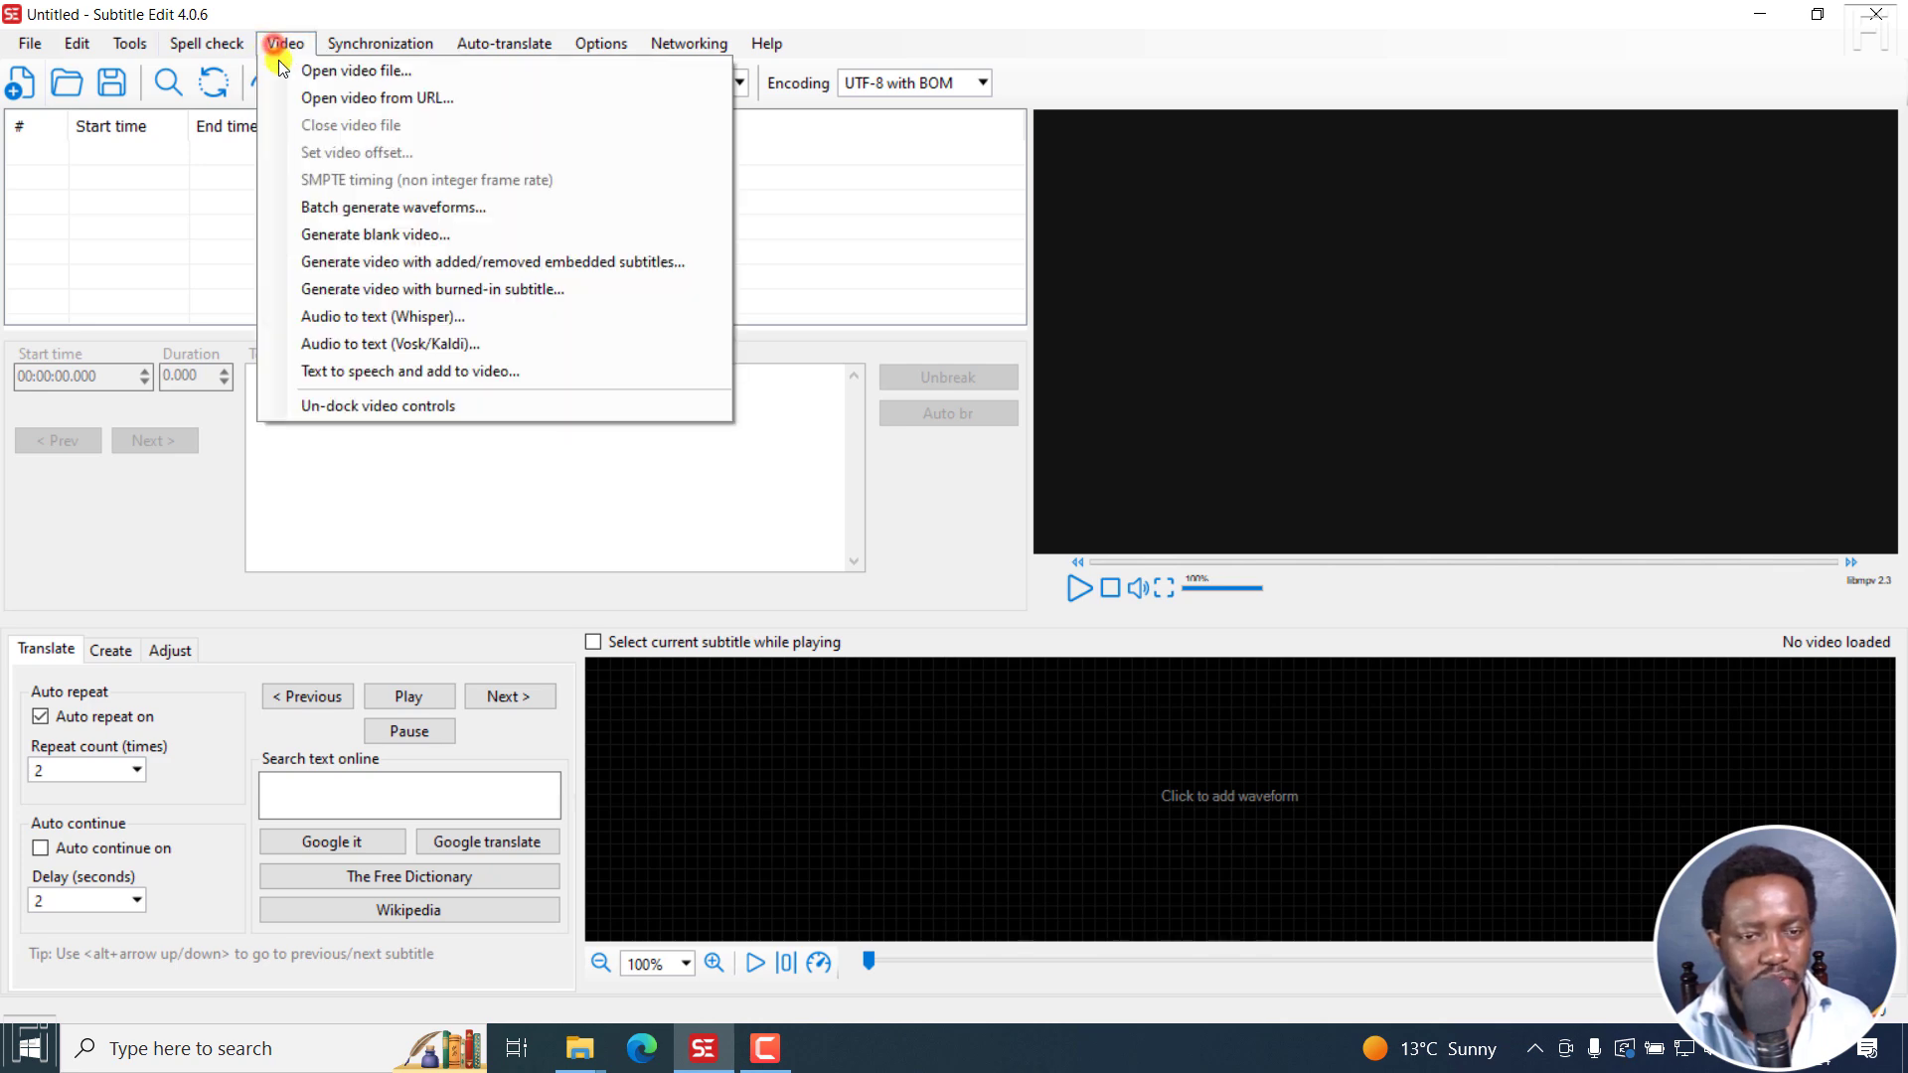
{"action": "left_click", "coordinate": [377, 290]}
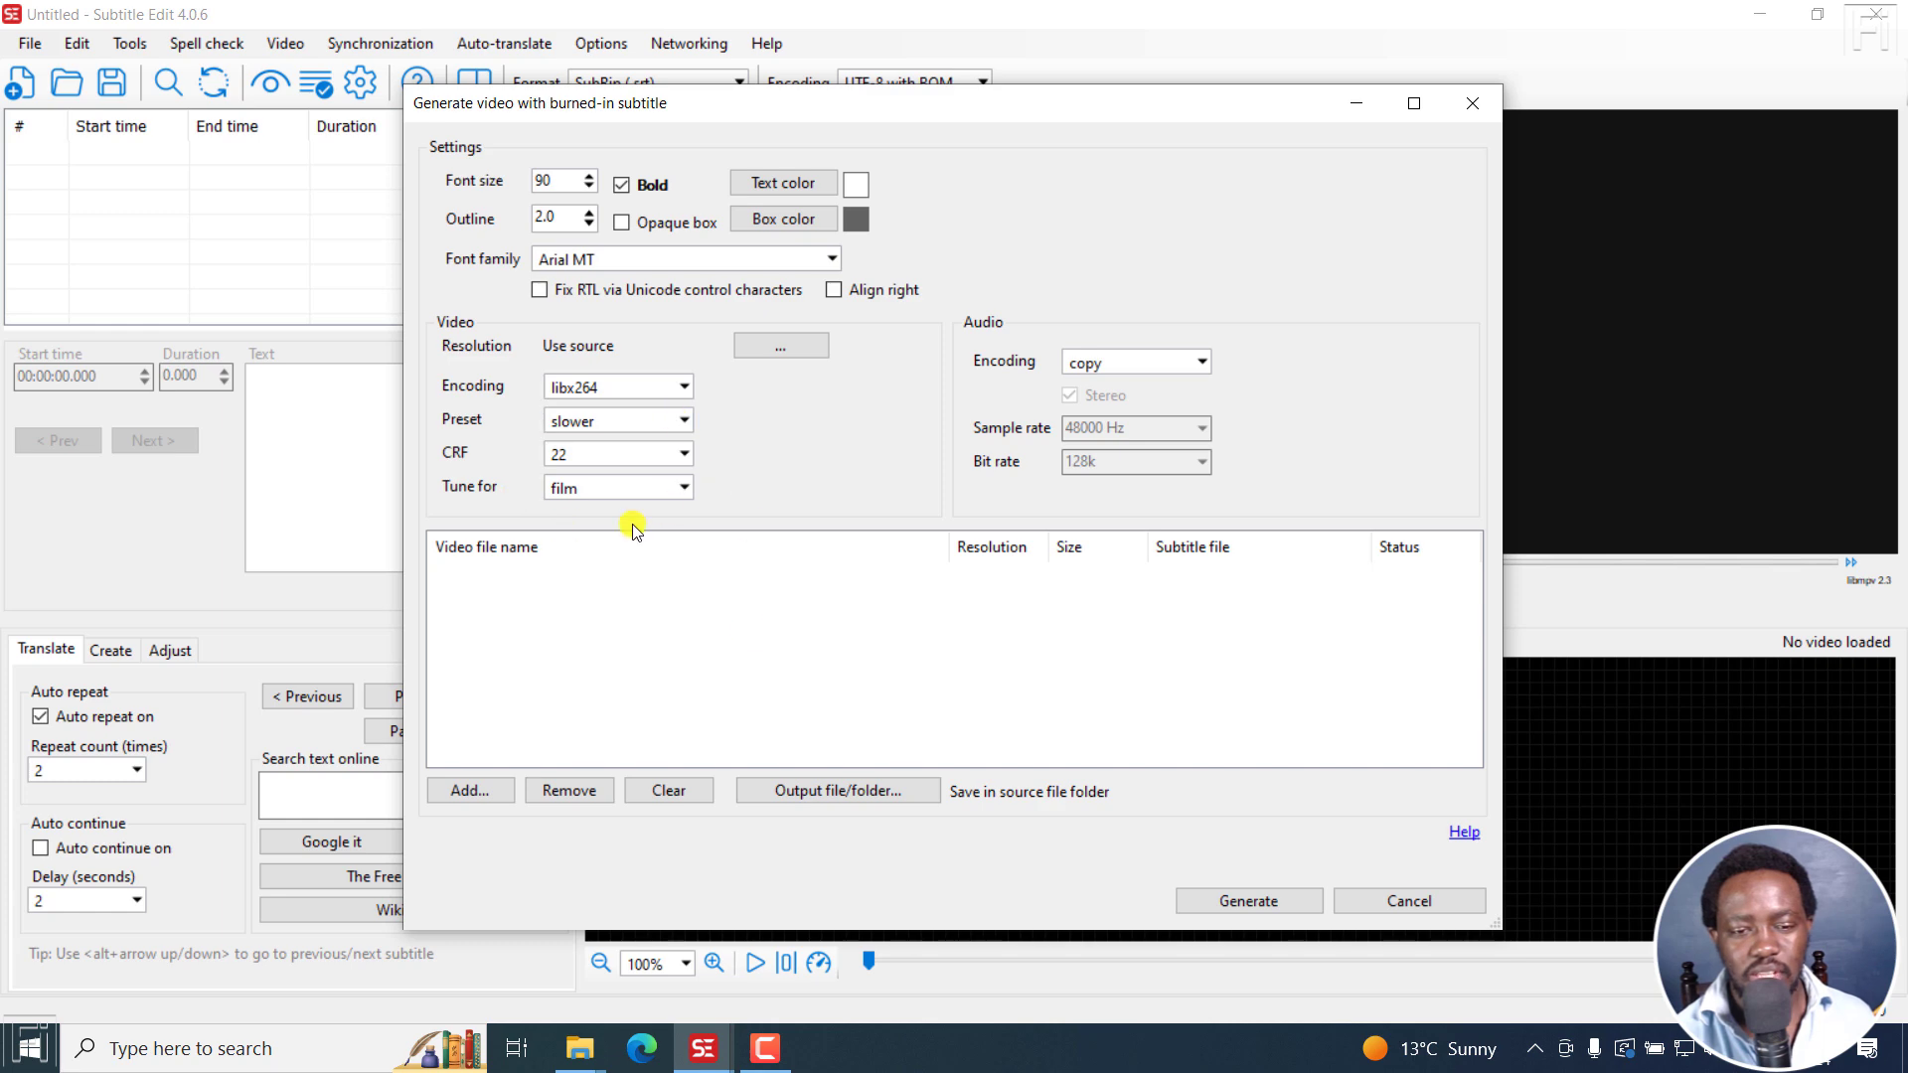
{"action": "left_click", "coordinate": [1463, 105]}
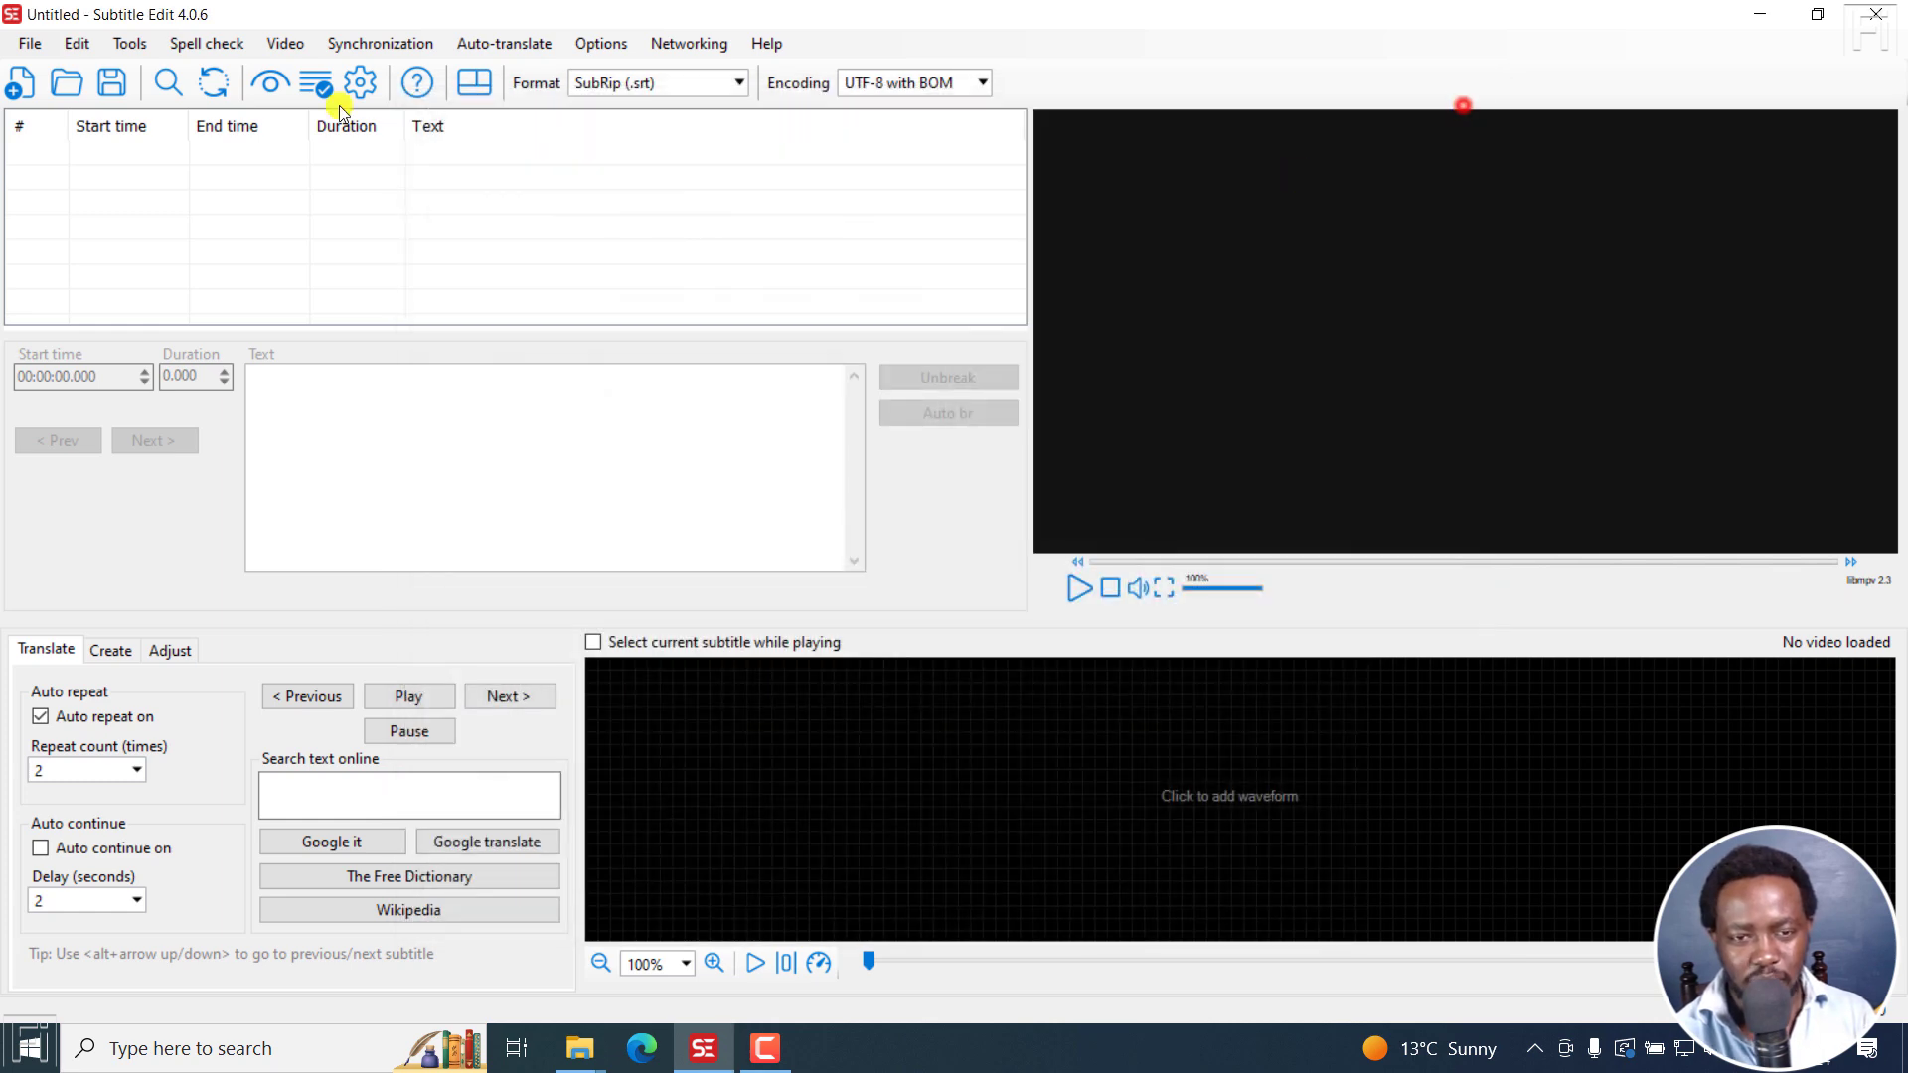
- Load Clip 3.mp4 and open Clip 3.srt as its subtitle while keeping the video
{"action": "left_click", "coordinate": [285, 45]}
{"action": "left_click", "coordinate": [308, 72]}
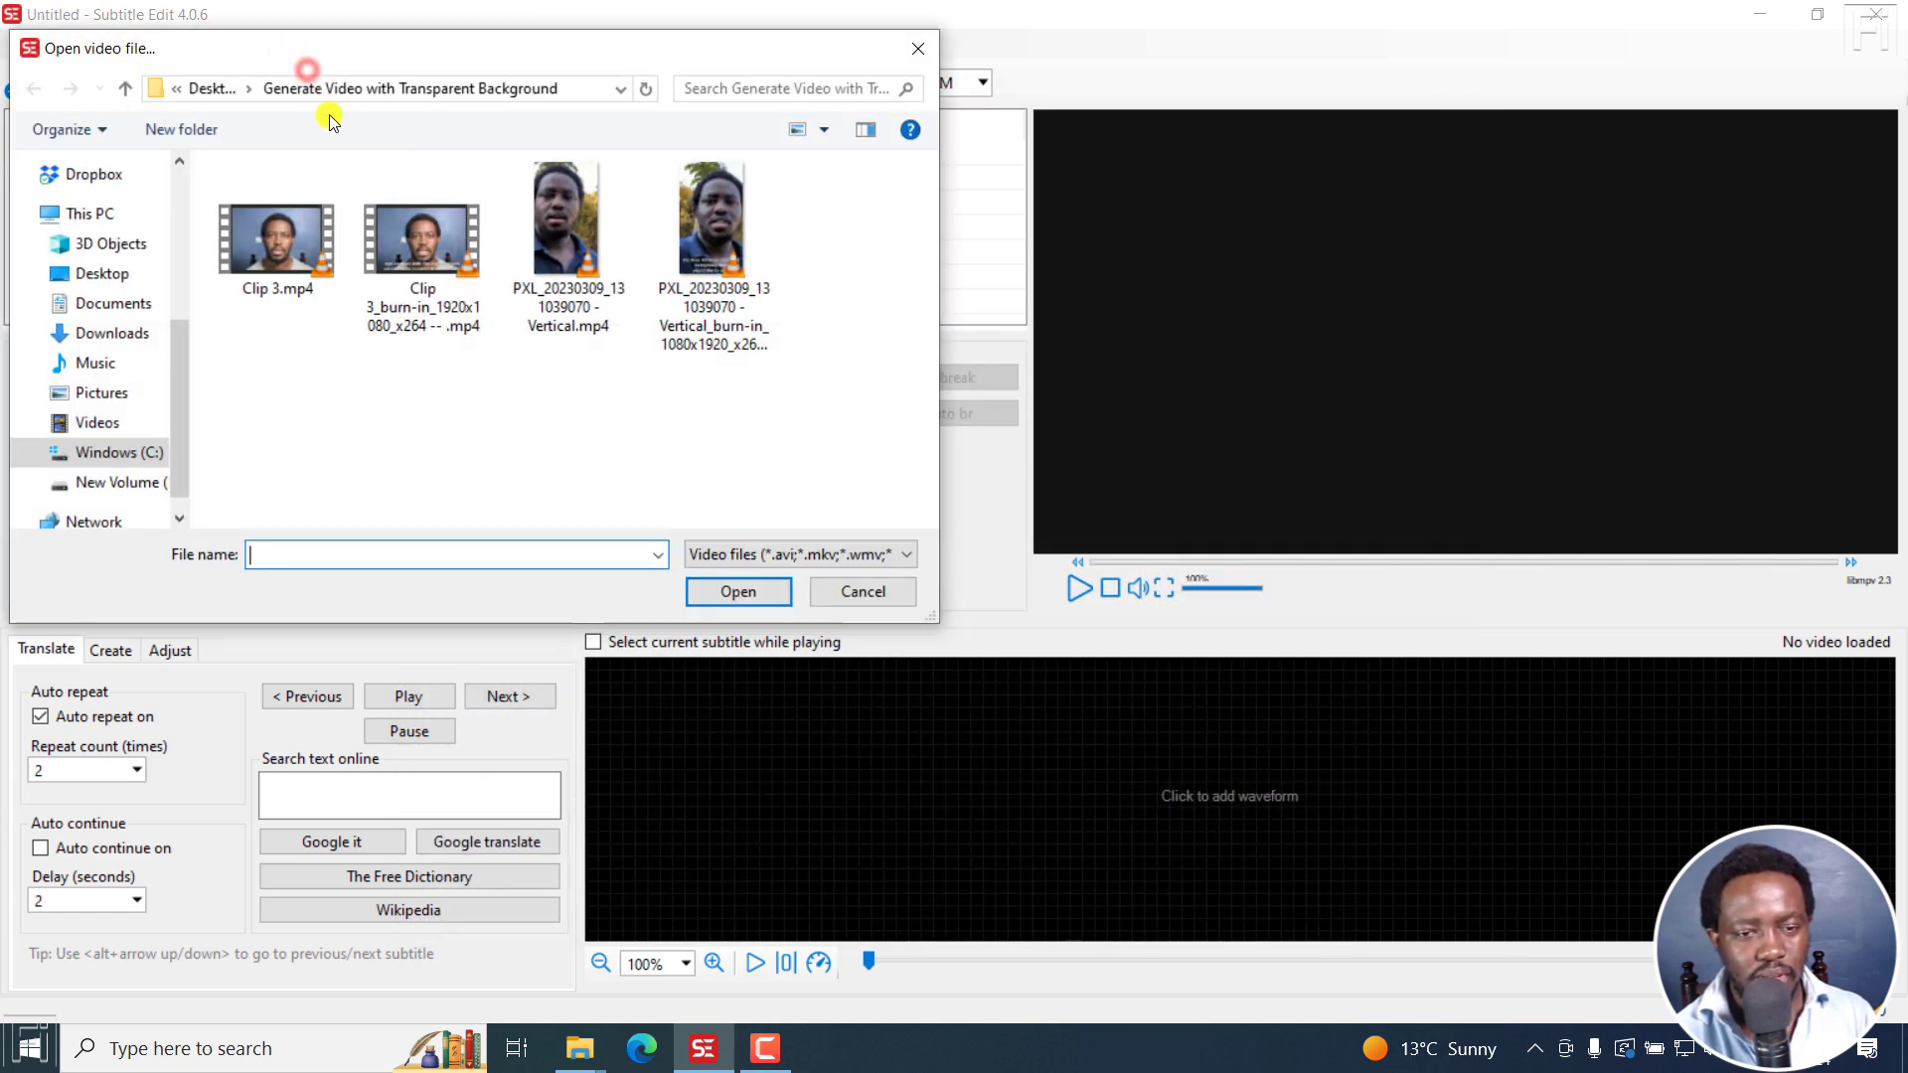
{"action": "left_click", "coordinate": [327, 269]}
{"action": "left_click", "coordinate": [750, 586]}
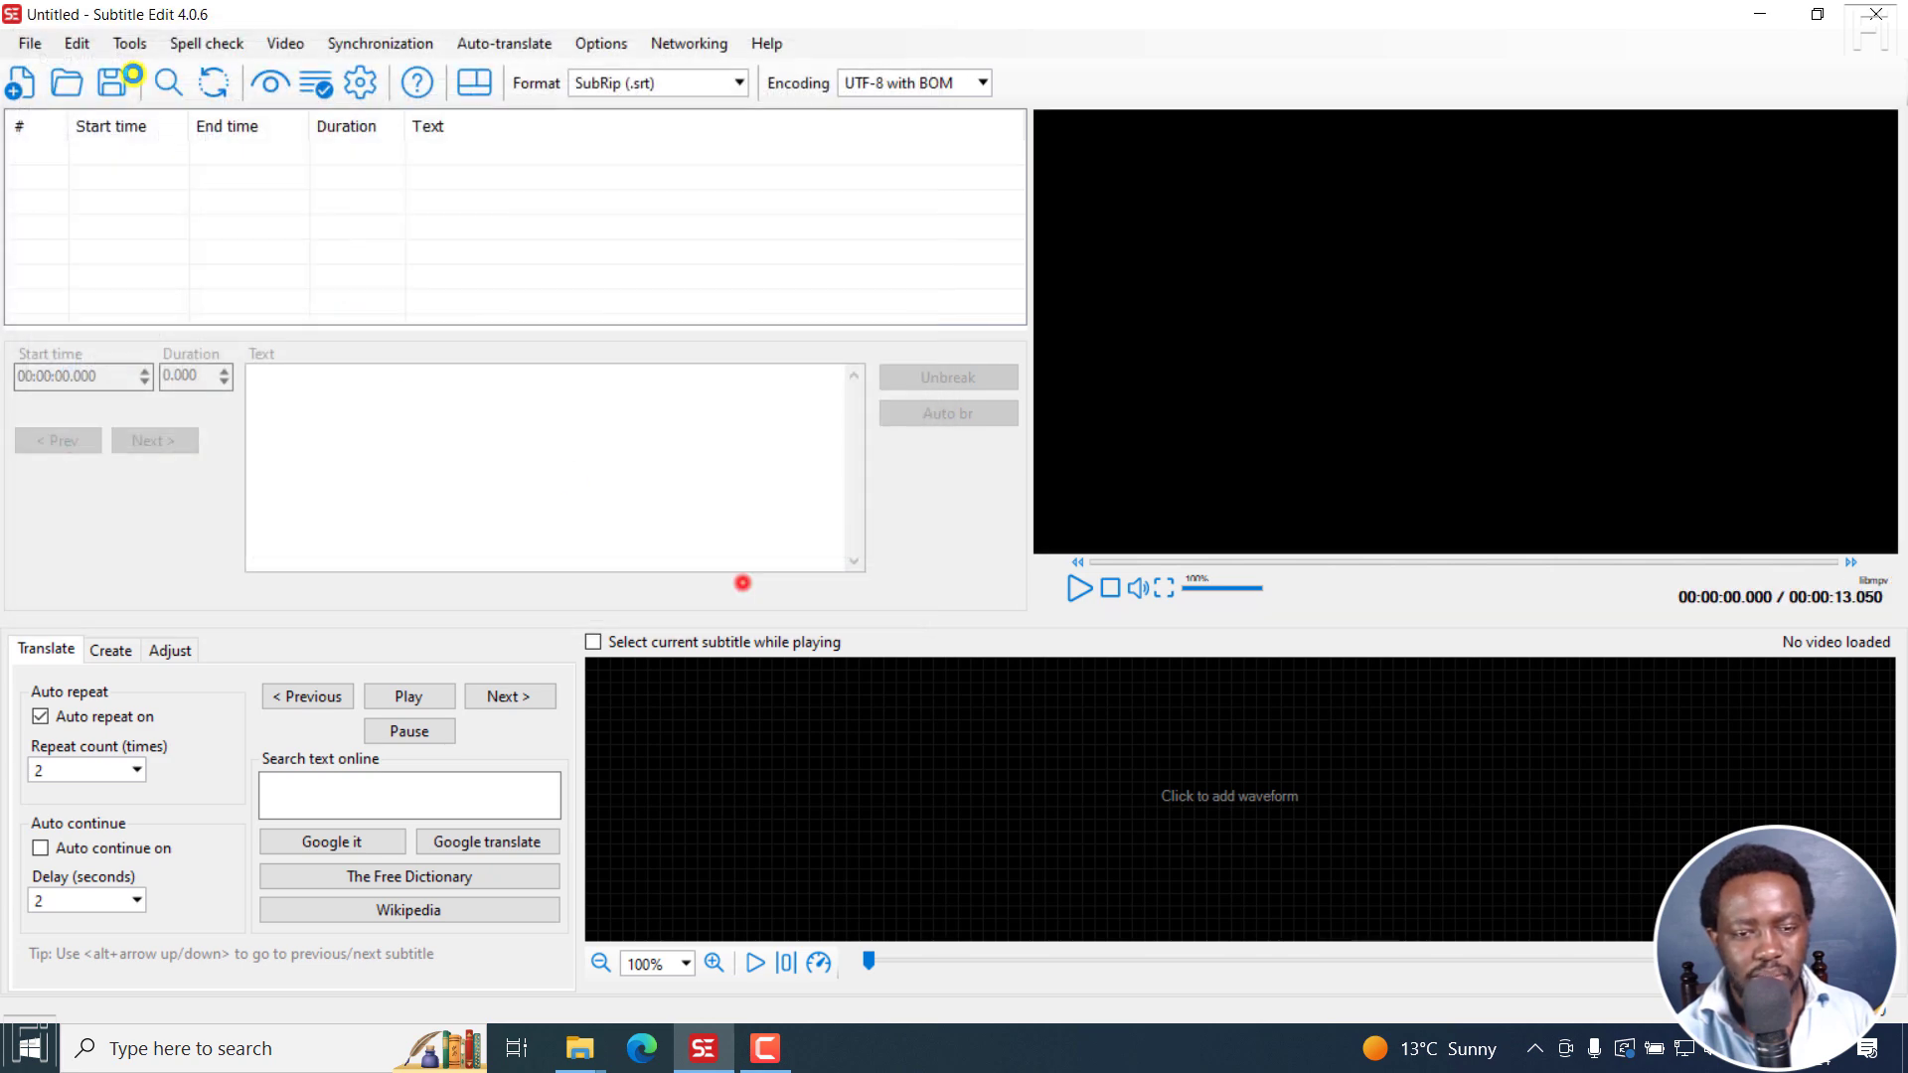
{"action": "left_click", "coordinate": [30, 44]}
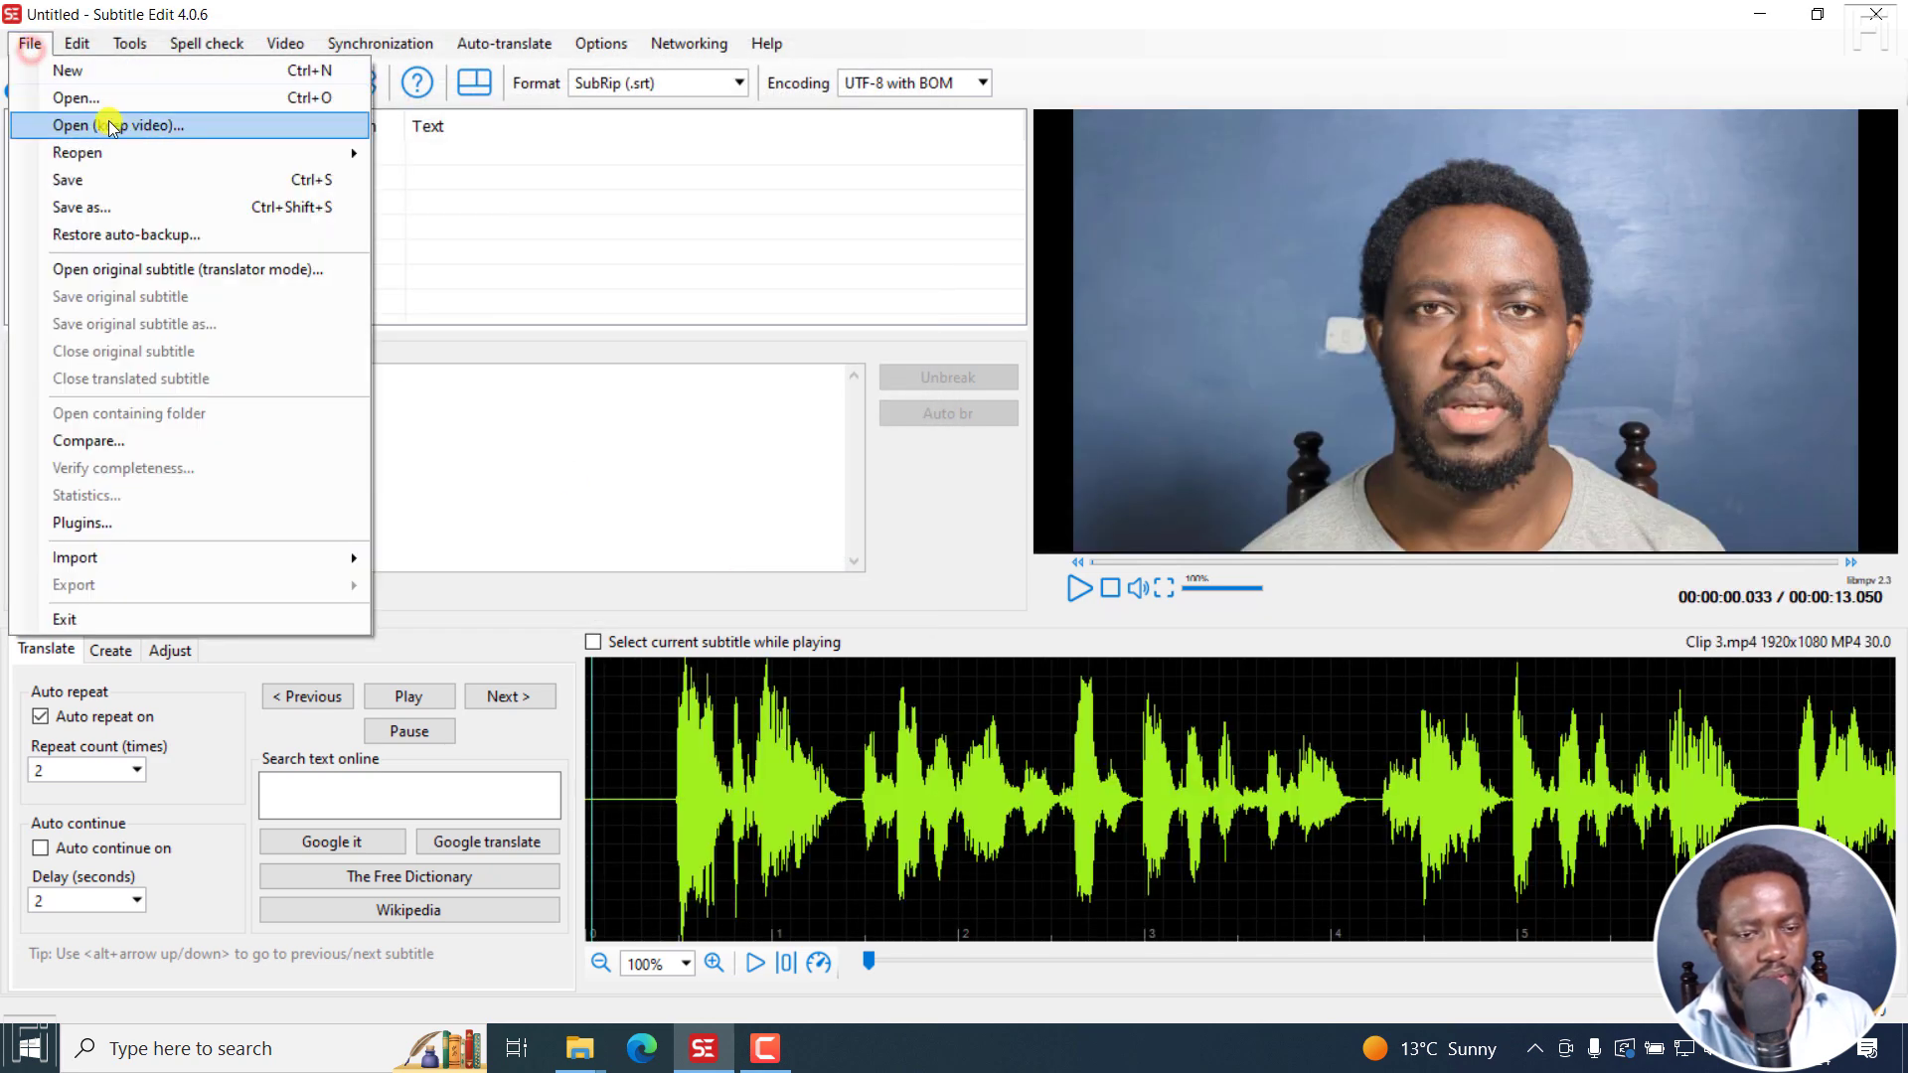
{"action": "left_click", "coordinate": [149, 126]}
{"action": "left_click", "coordinate": [413, 235]}
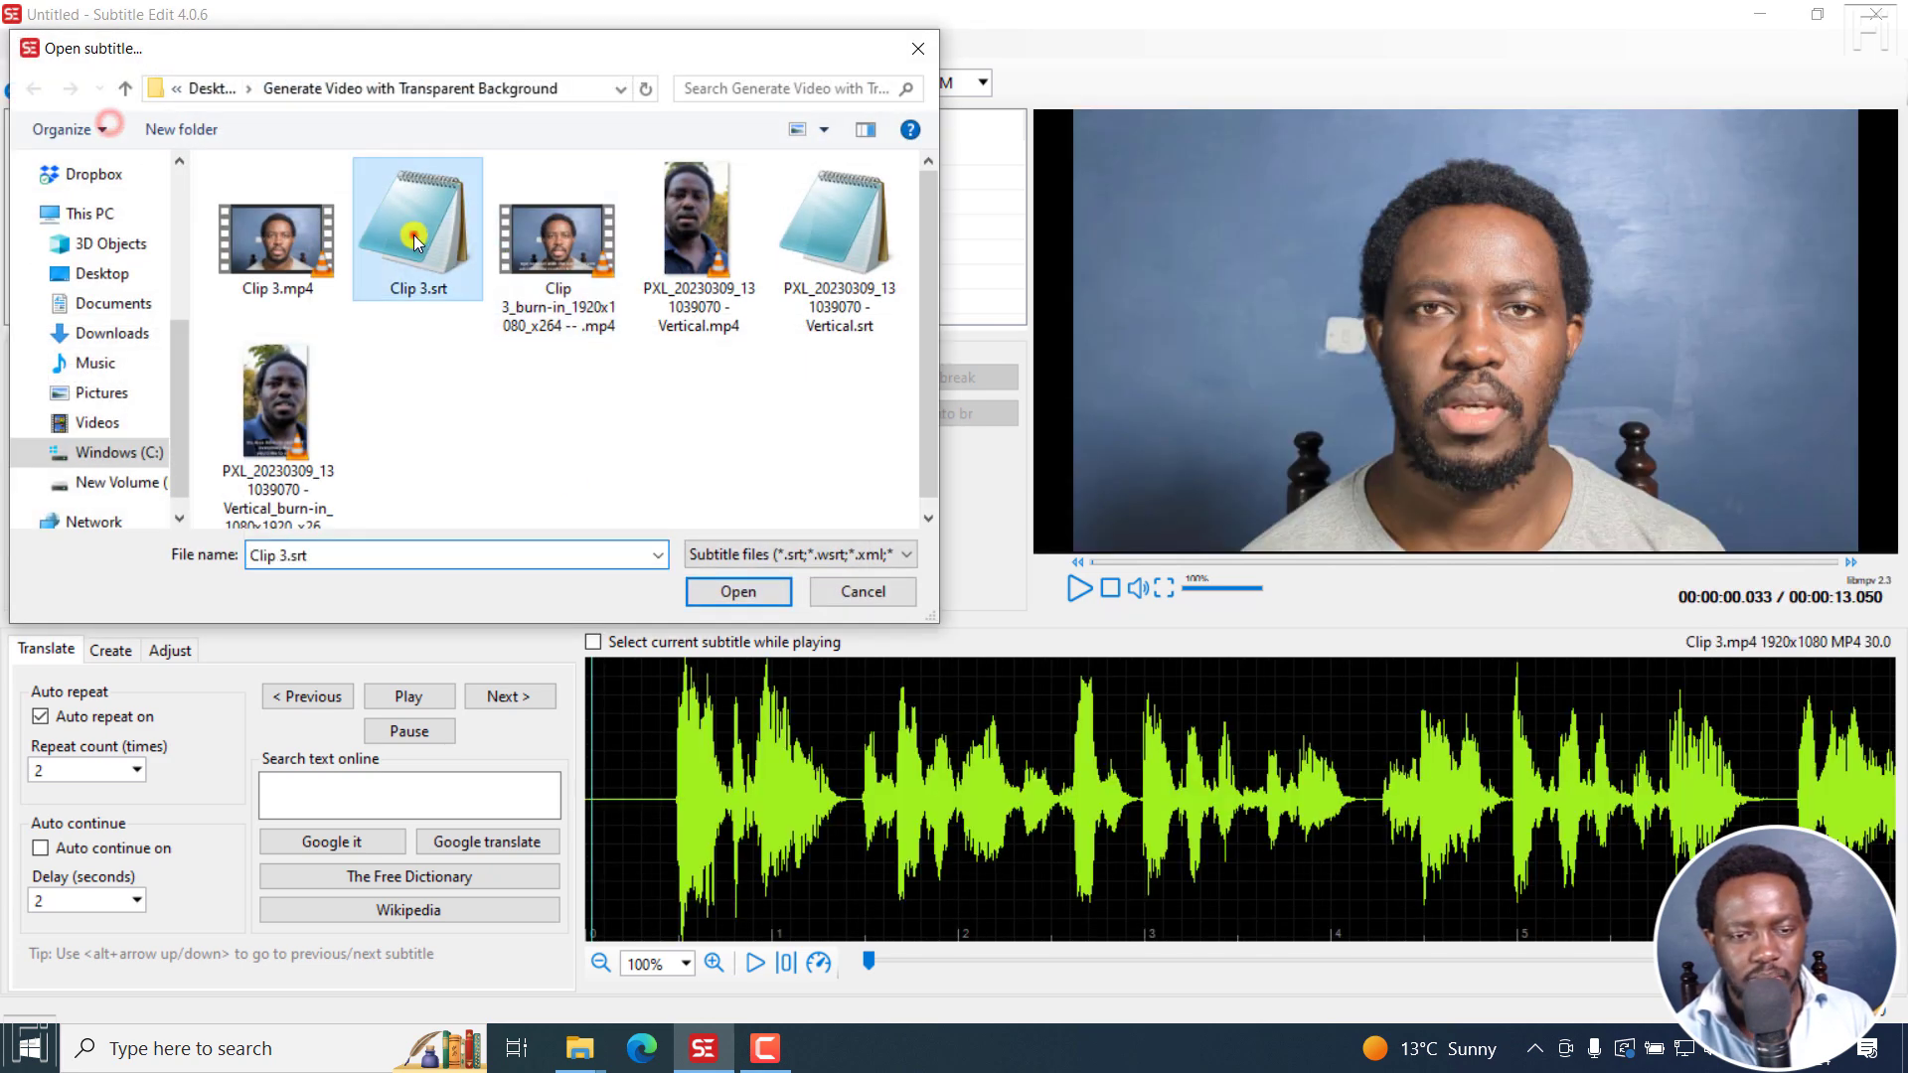
{"action": "left_click", "coordinate": [741, 591]}
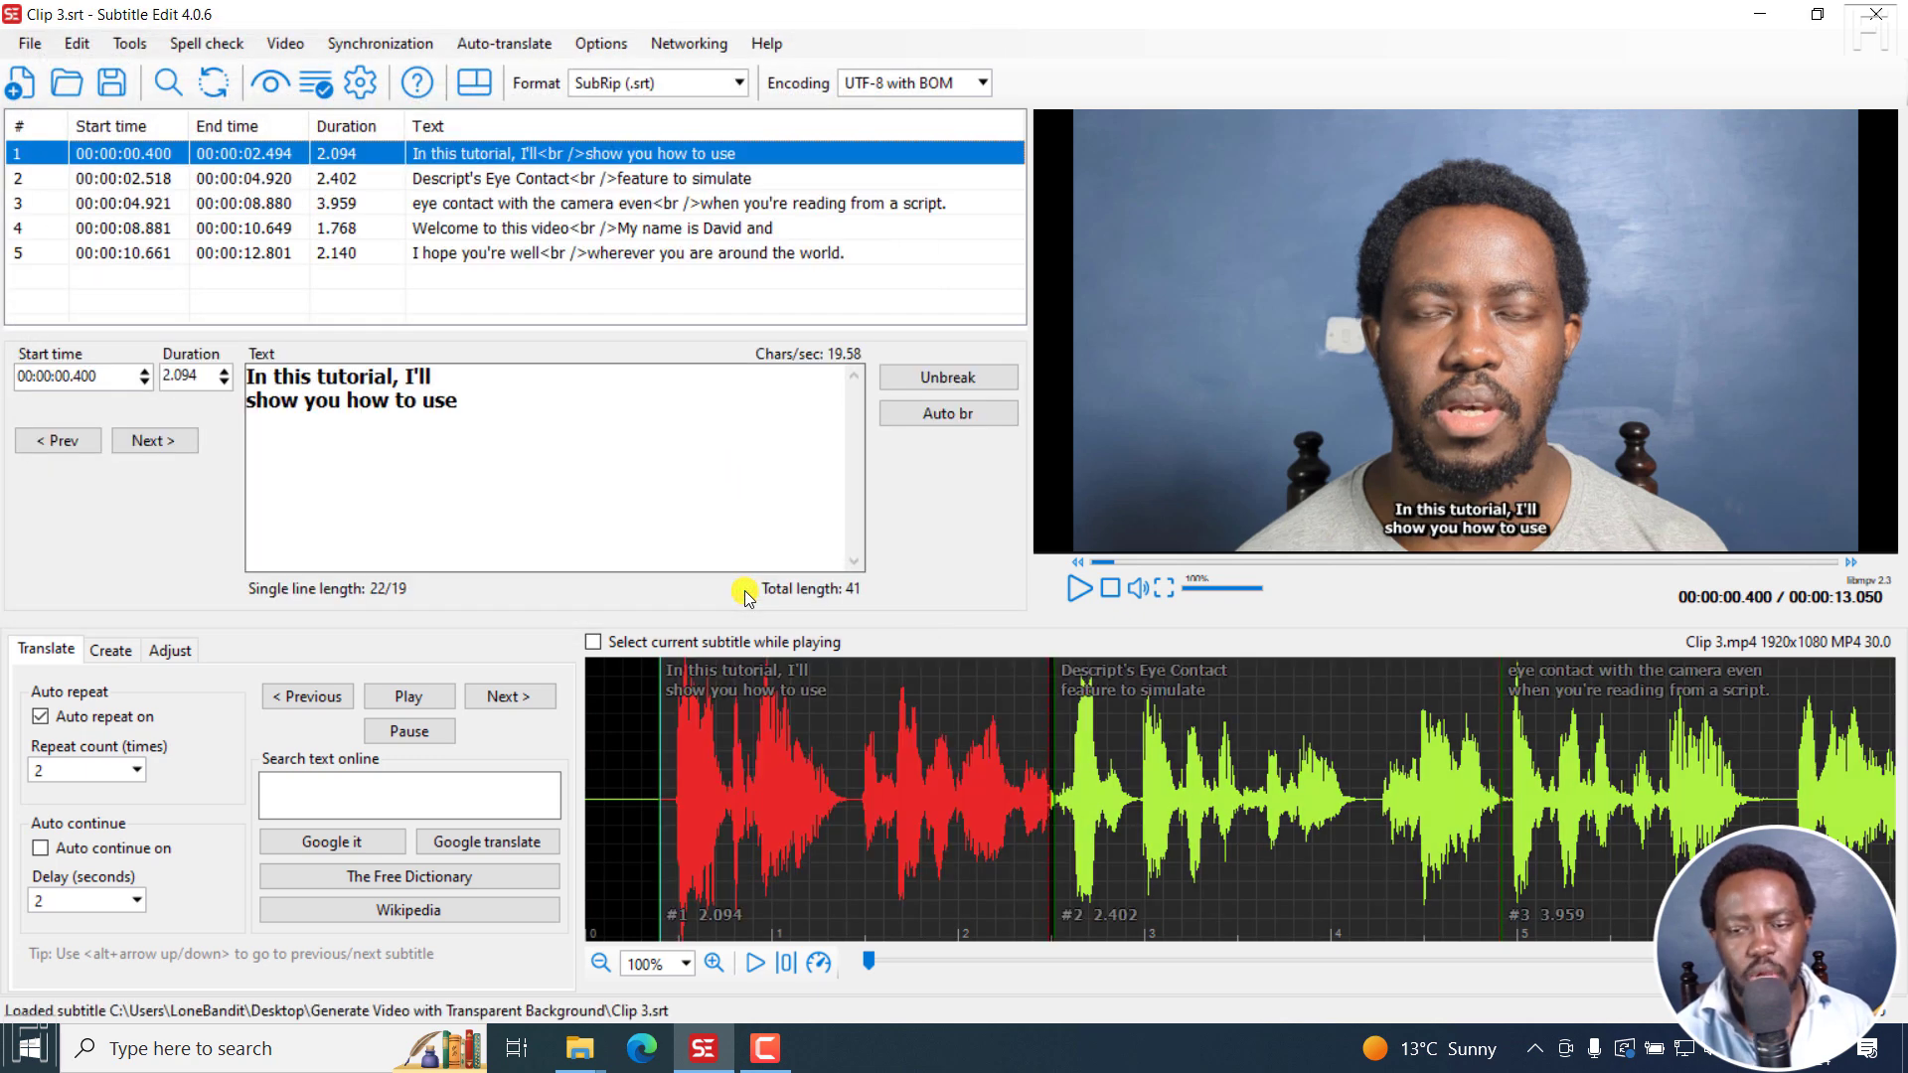
- Check the batch mode of burned-in video generation for Clip 3, and return to a new empty subtitle project
{"action": "left_click", "coordinate": [288, 43]}
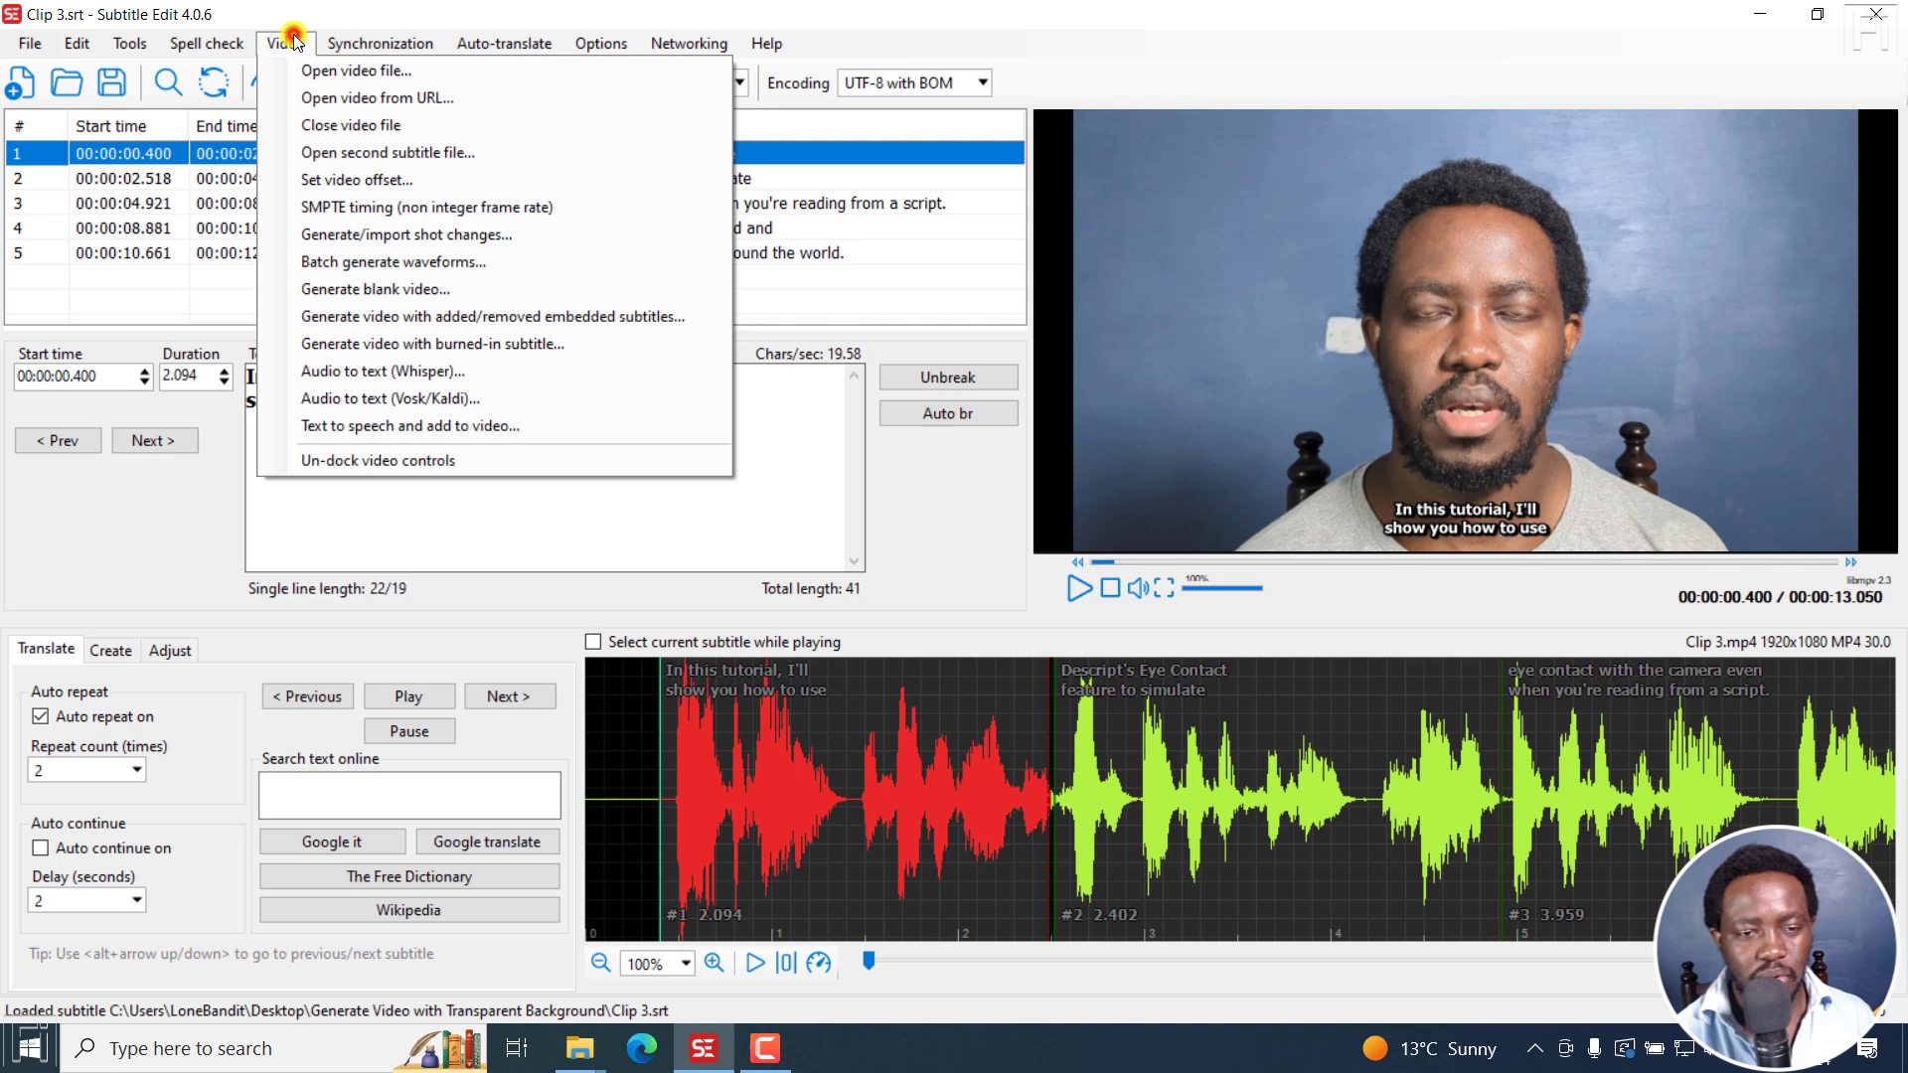
{"action": "left_click", "coordinate": [376, 343]}
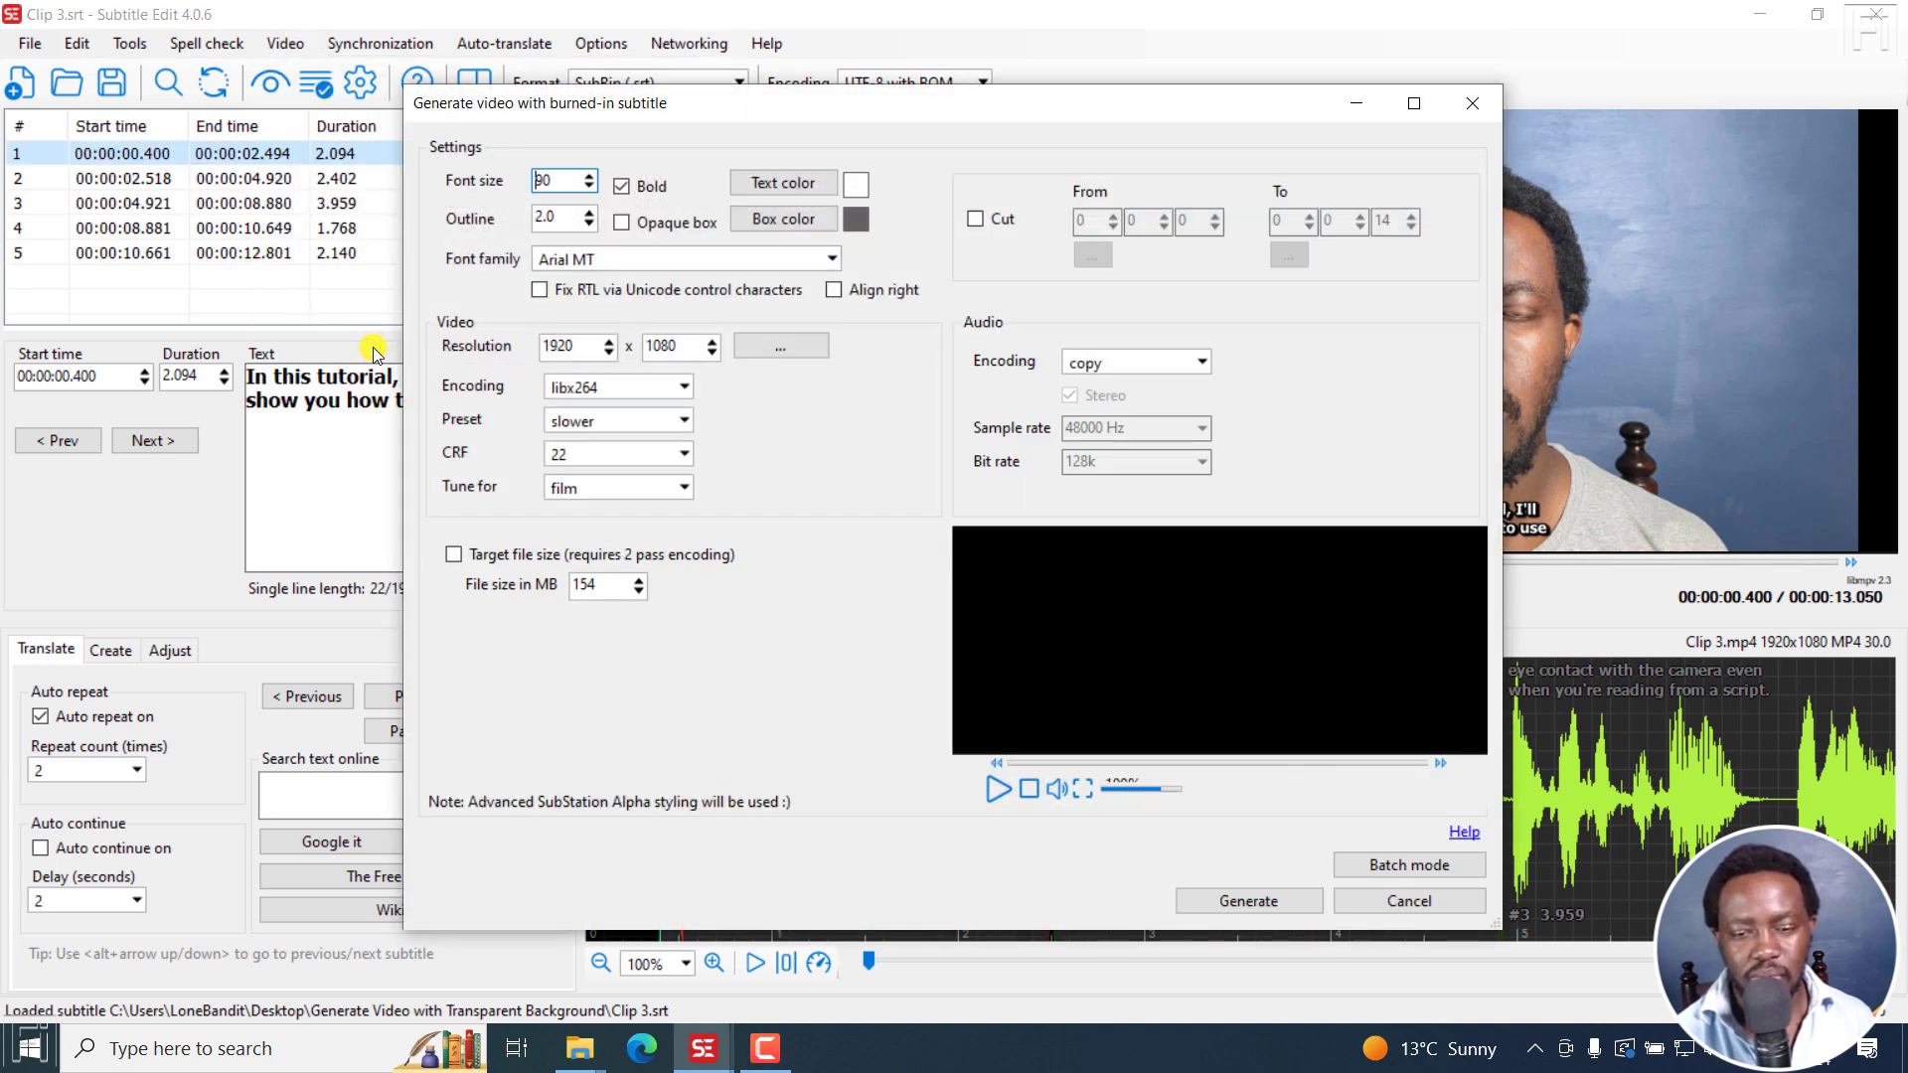
{"action": "left_click", "coordinate": [1428, 871]}
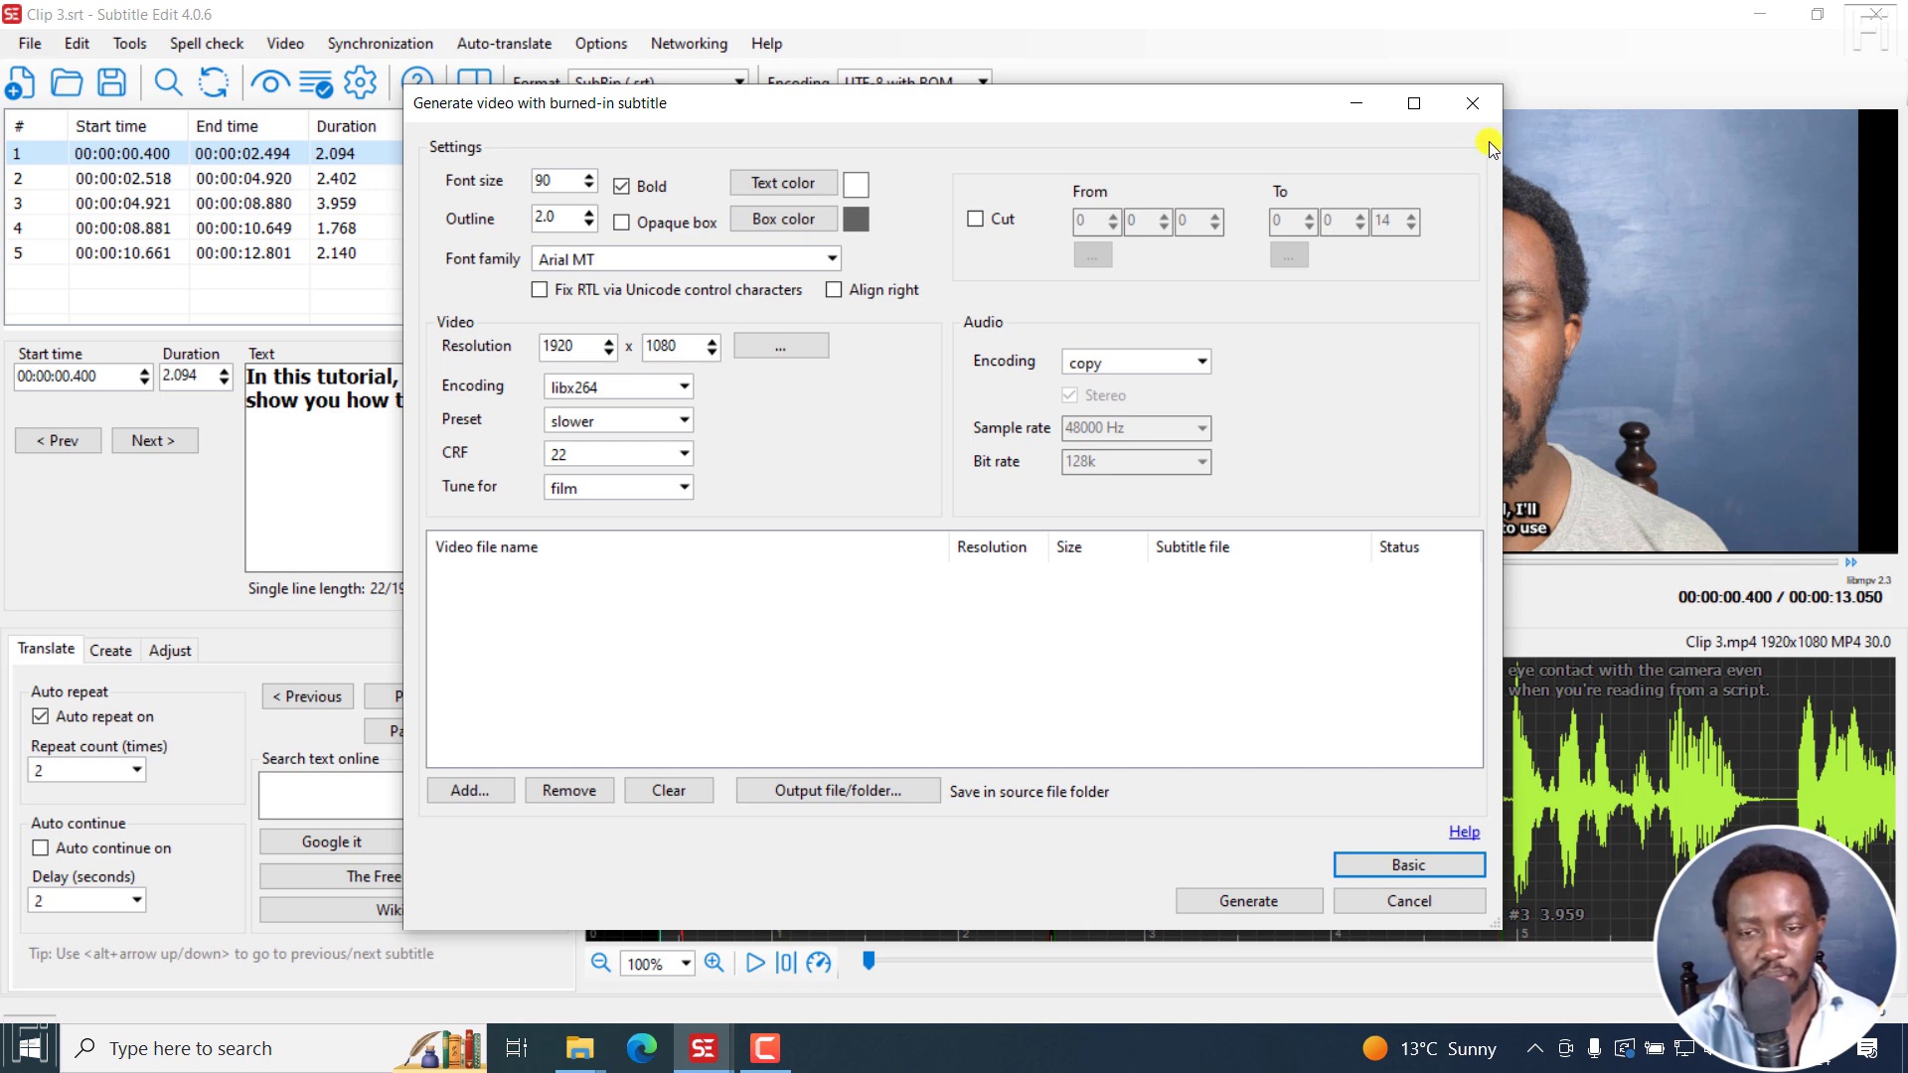
{"action": "left_click", "coordinate": [1471, 104]}
{"action": "left_click", "coordinate": [29, 44]}
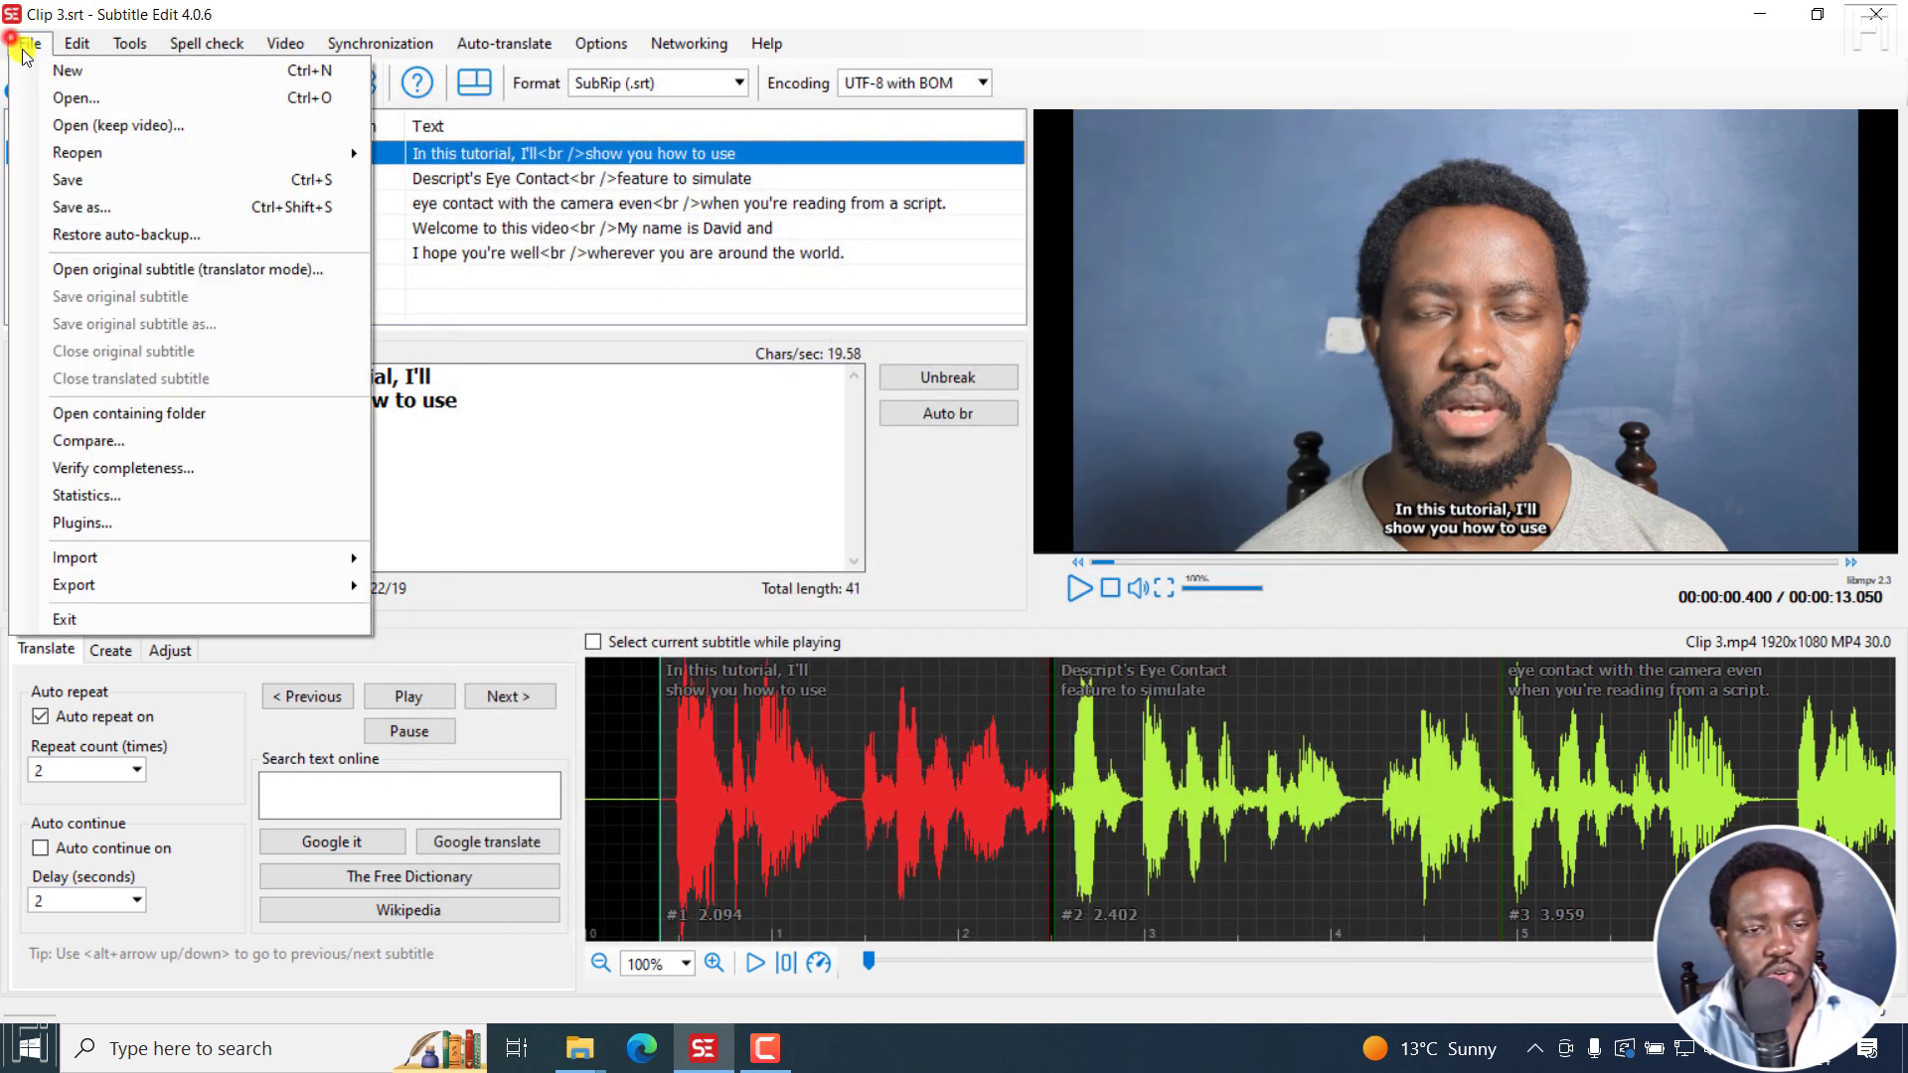
{"action": "left_click", "coordinate": [32, 66]}
{"action": "left_click", "coordinate": [288, 42]}
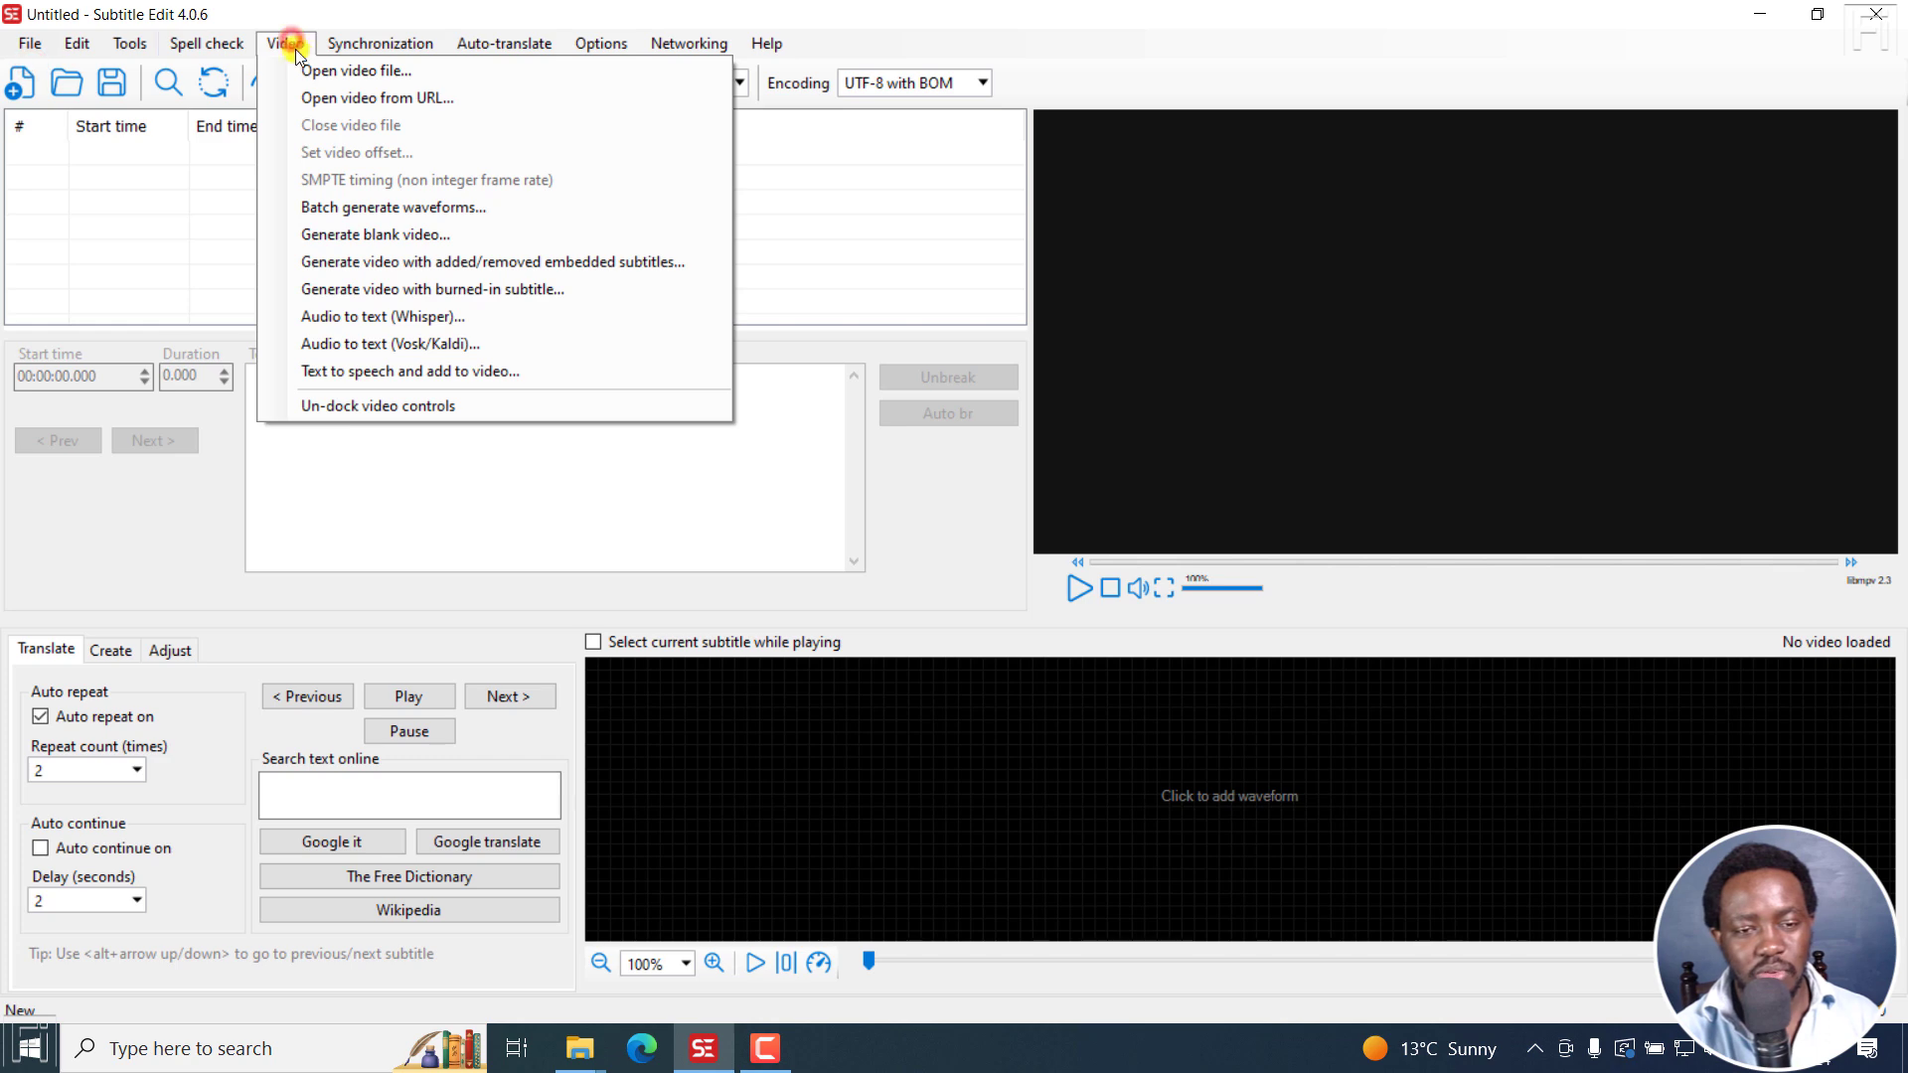
{"action": "left_click", "coordinate": [321, 68]}
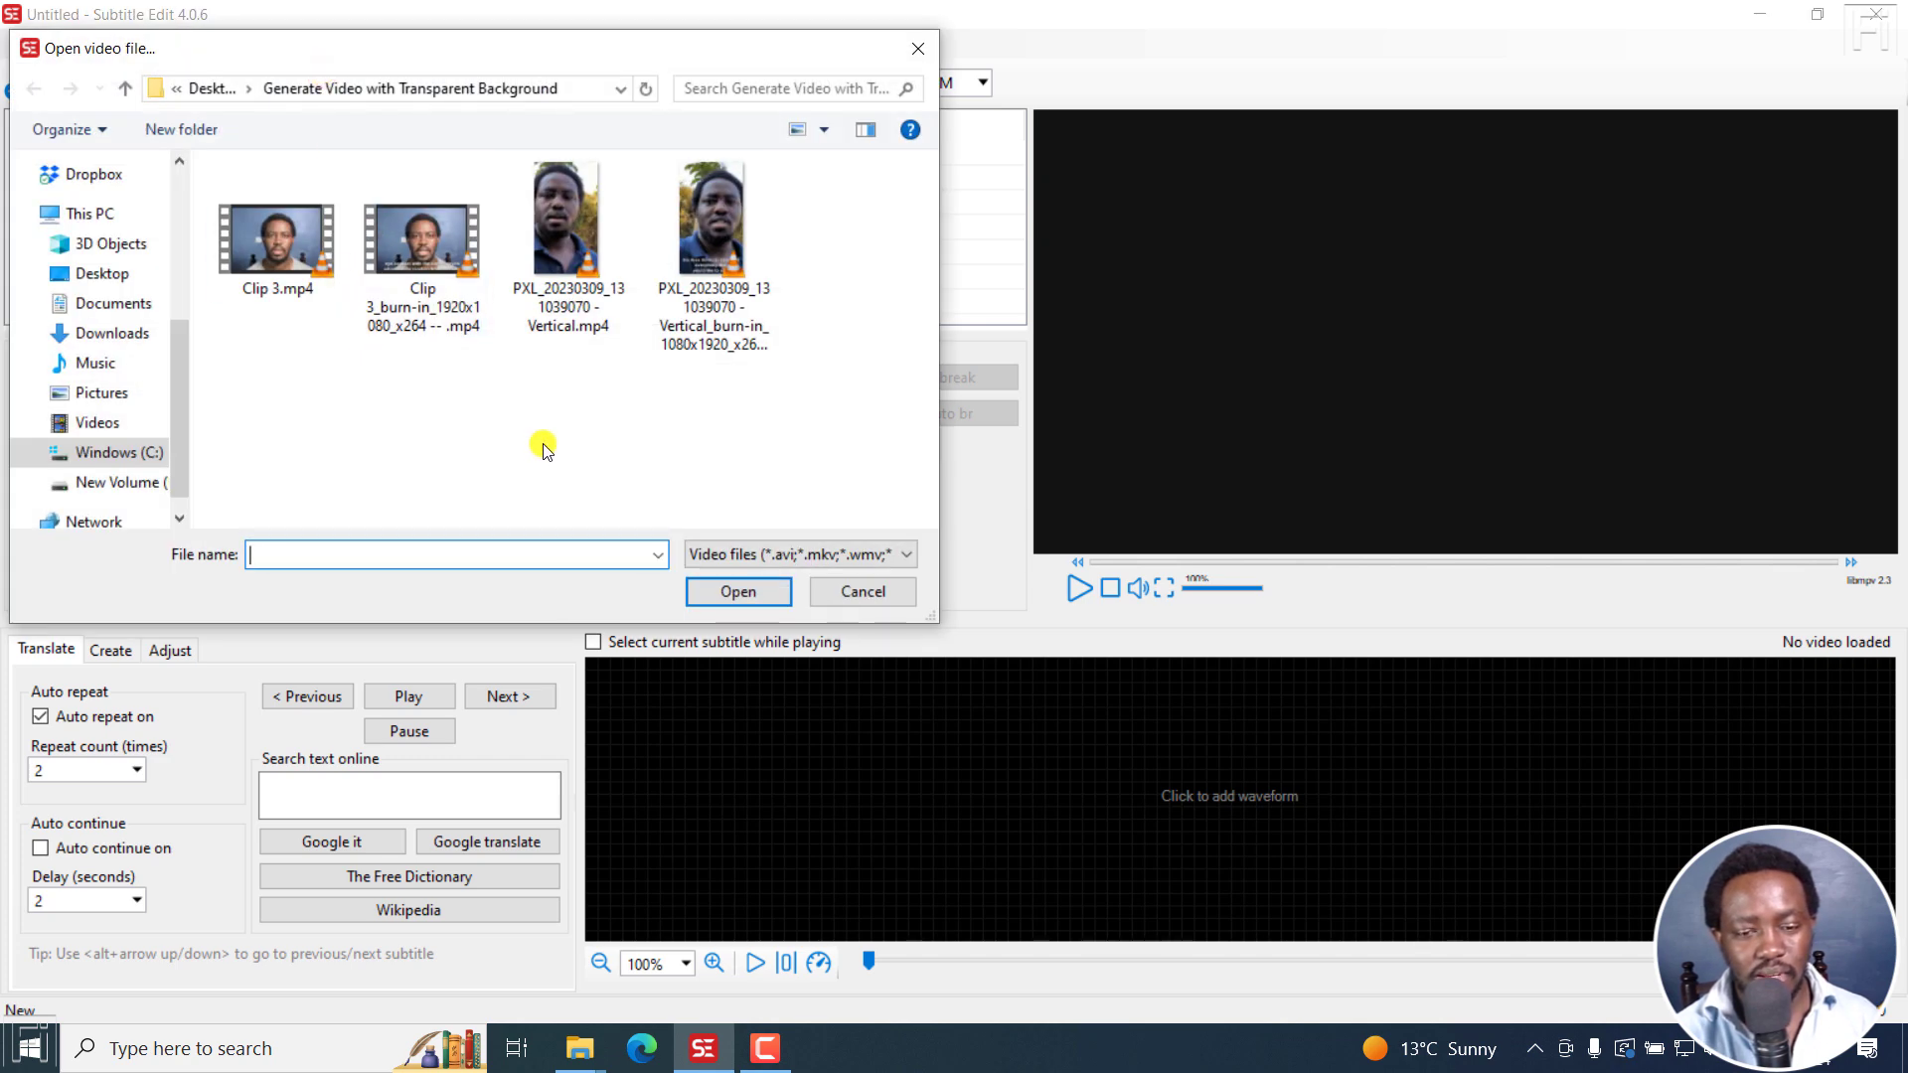
{"action": "left_click", "coordinate": [852, 599]}
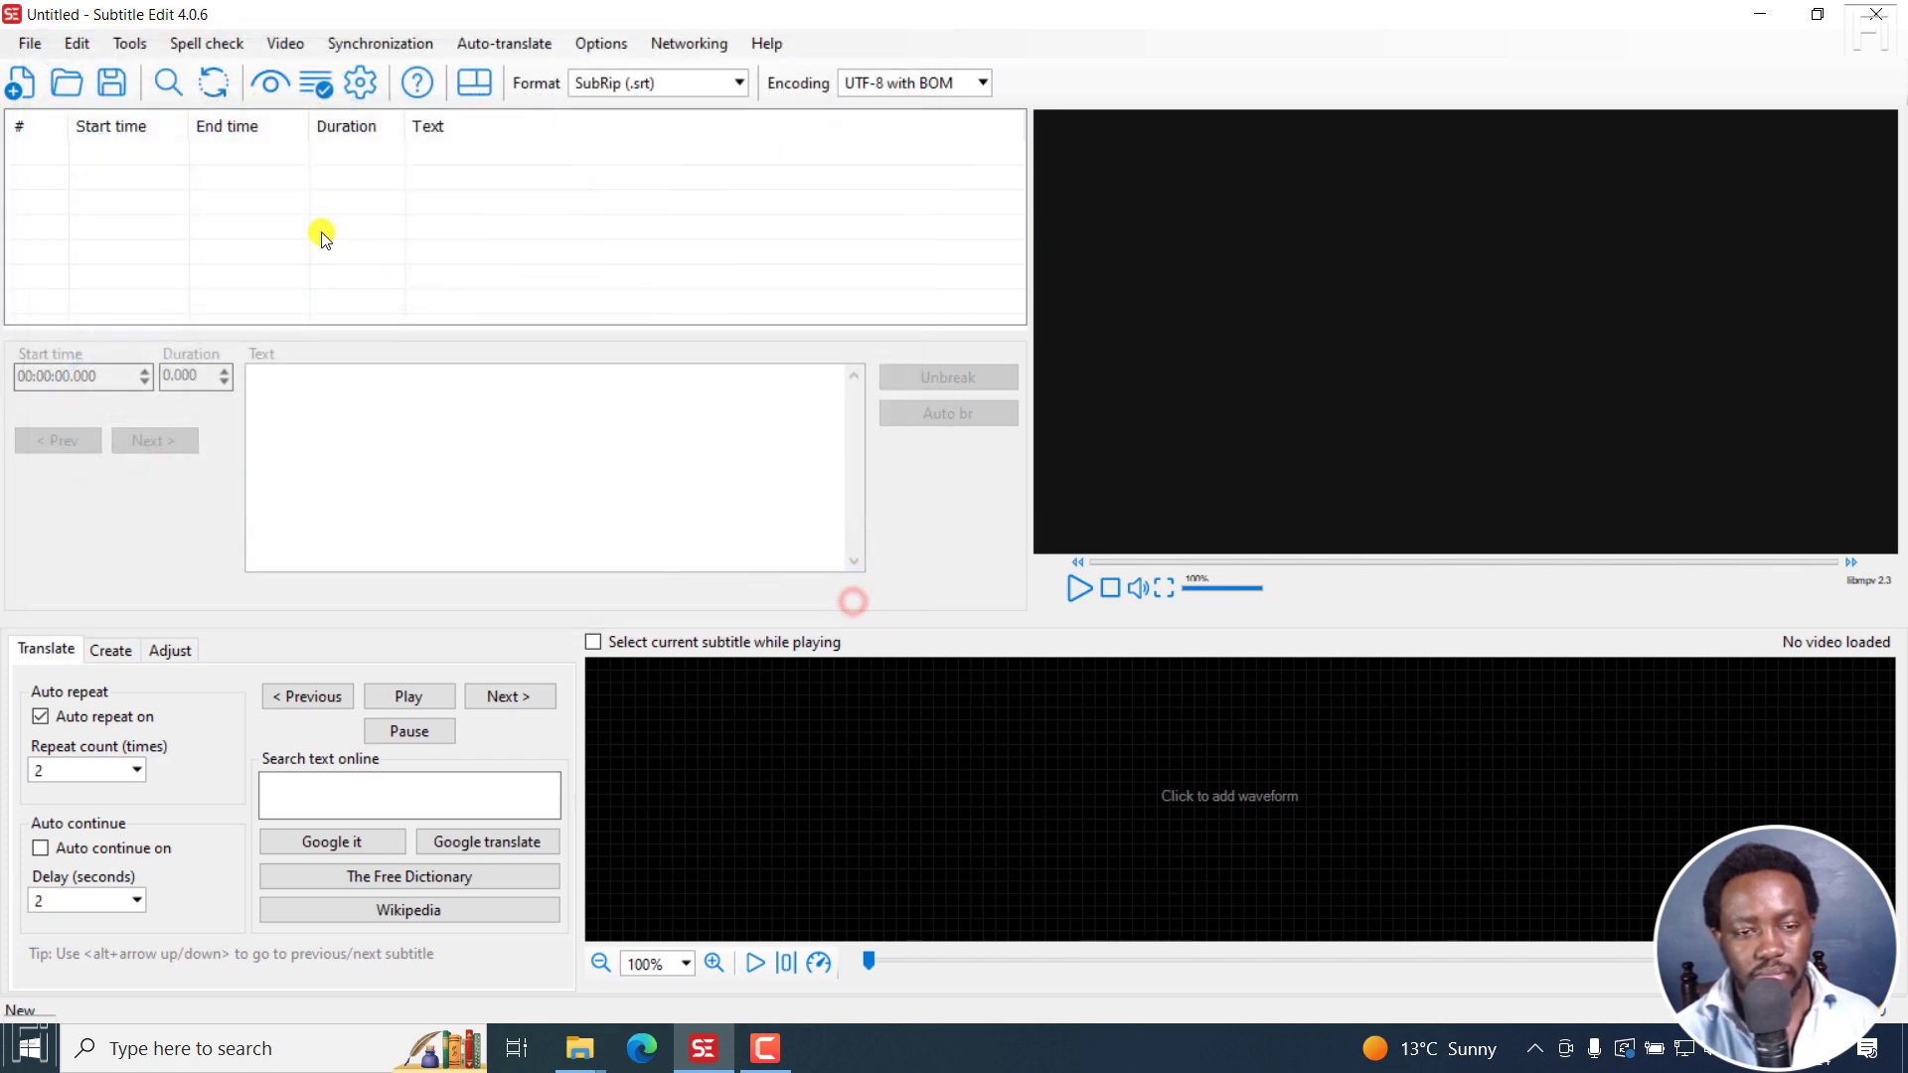
- Add Clip 3.mp4 and PXL_20230309_131039070 - Vertical.mp4 to the batch list for generating videos with burned-in subtitles
{"action": "left_click", "coordinate": [288, 45]}
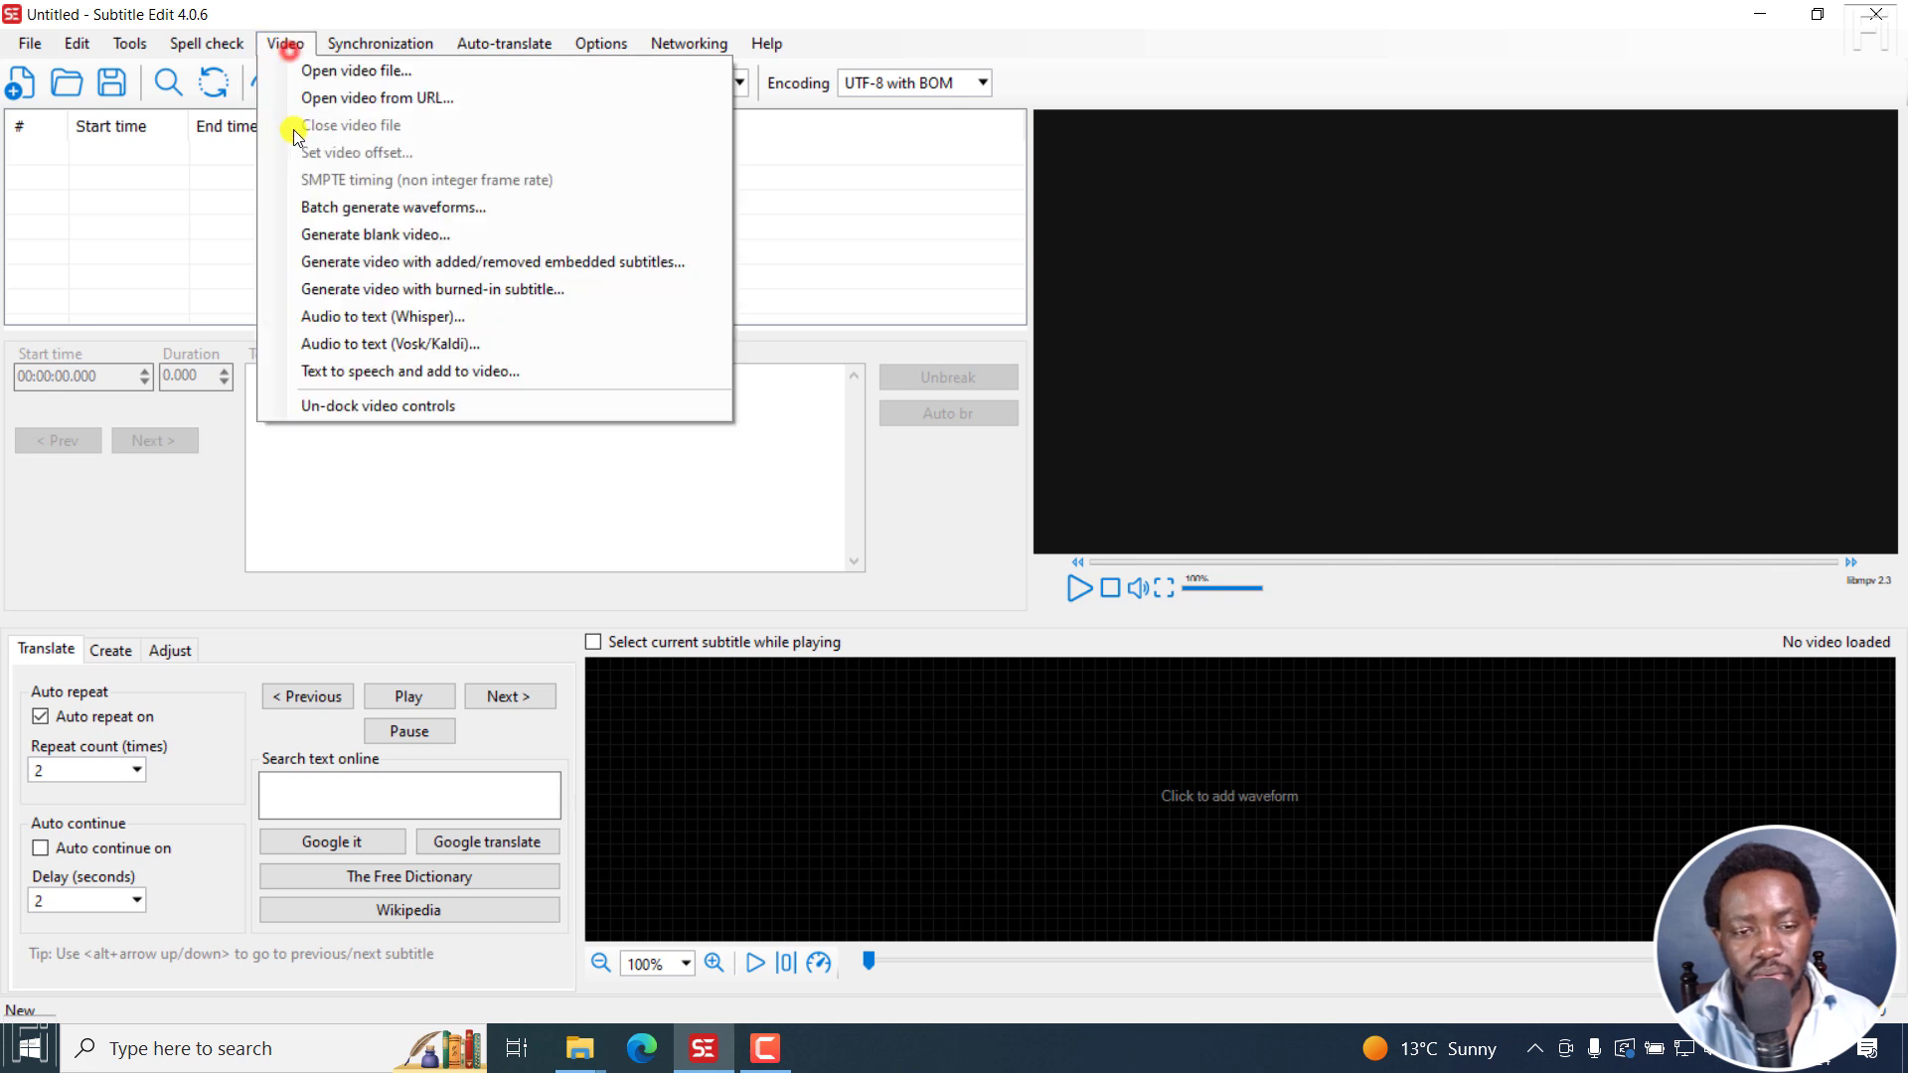
{"action": "left_click", "coordinate": [360, 294]}
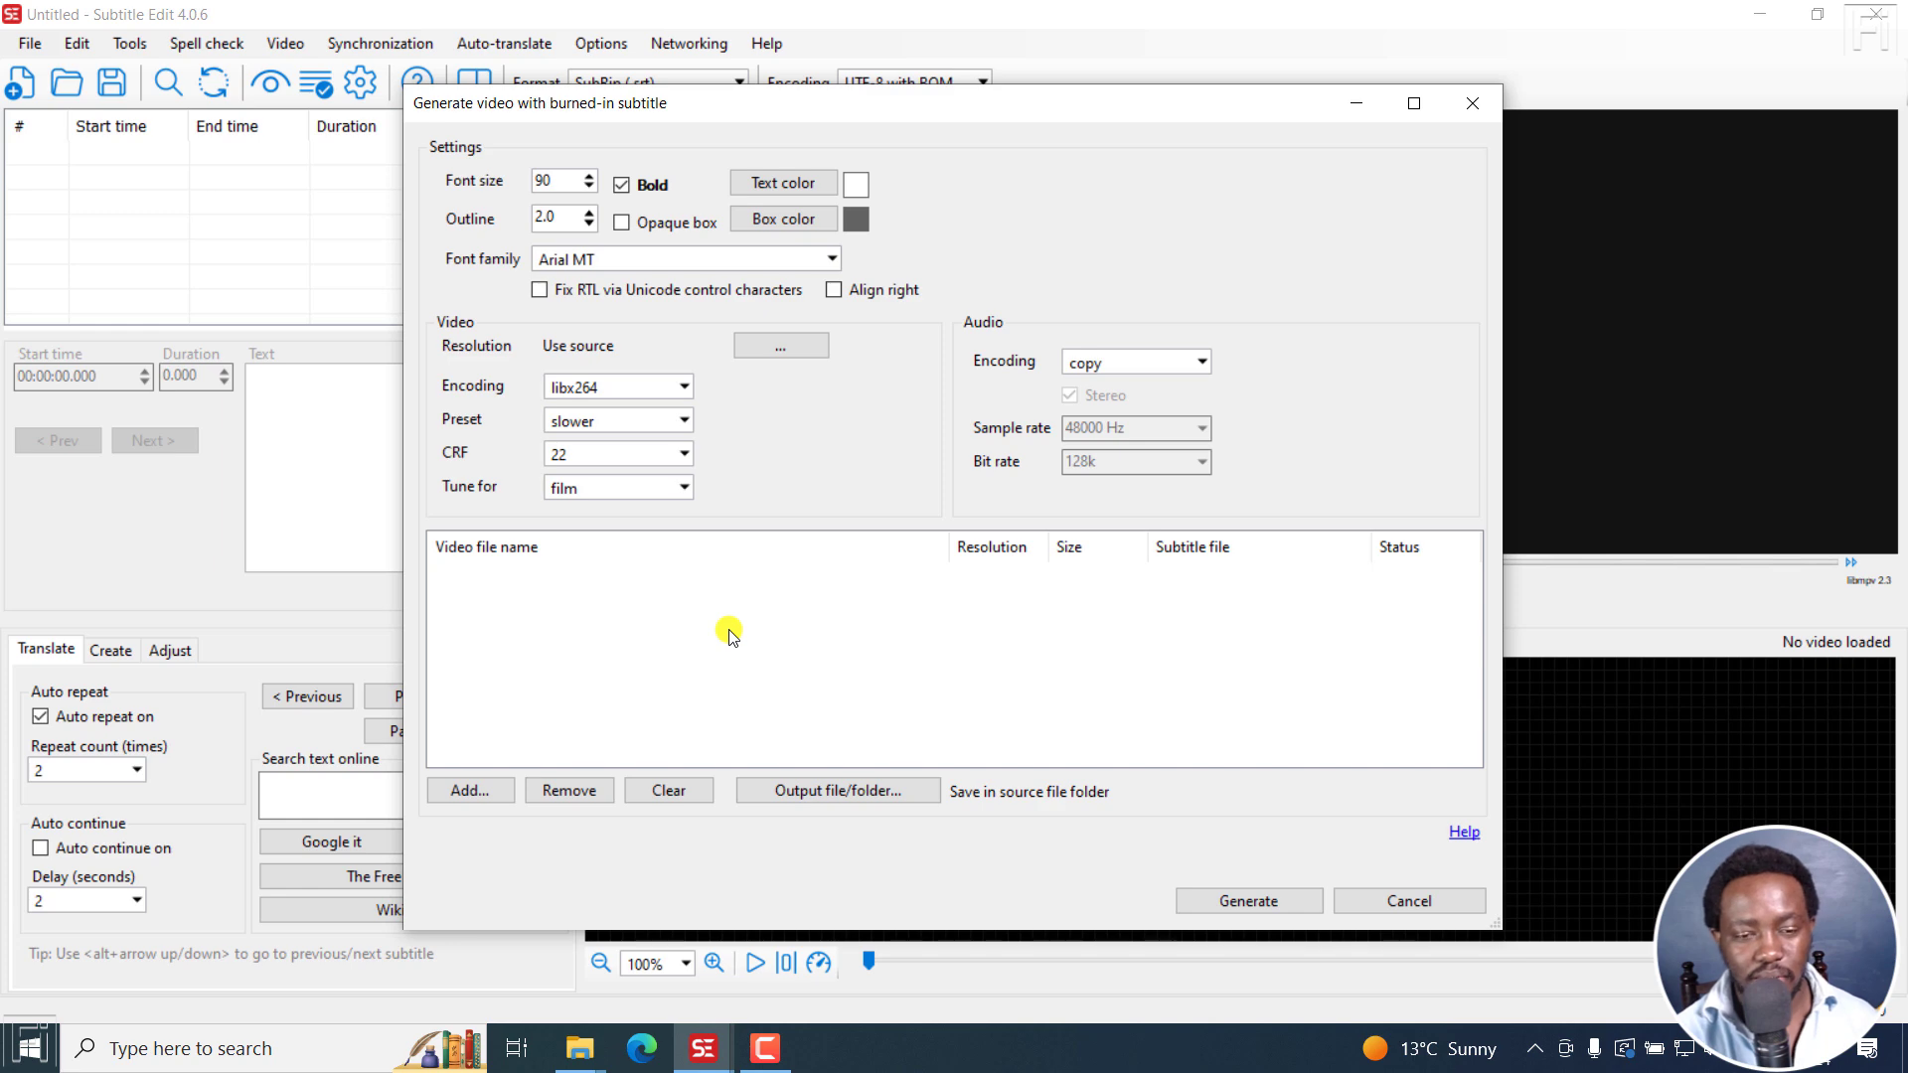
{"action": "left_click", "coordinate": [468, 791]}
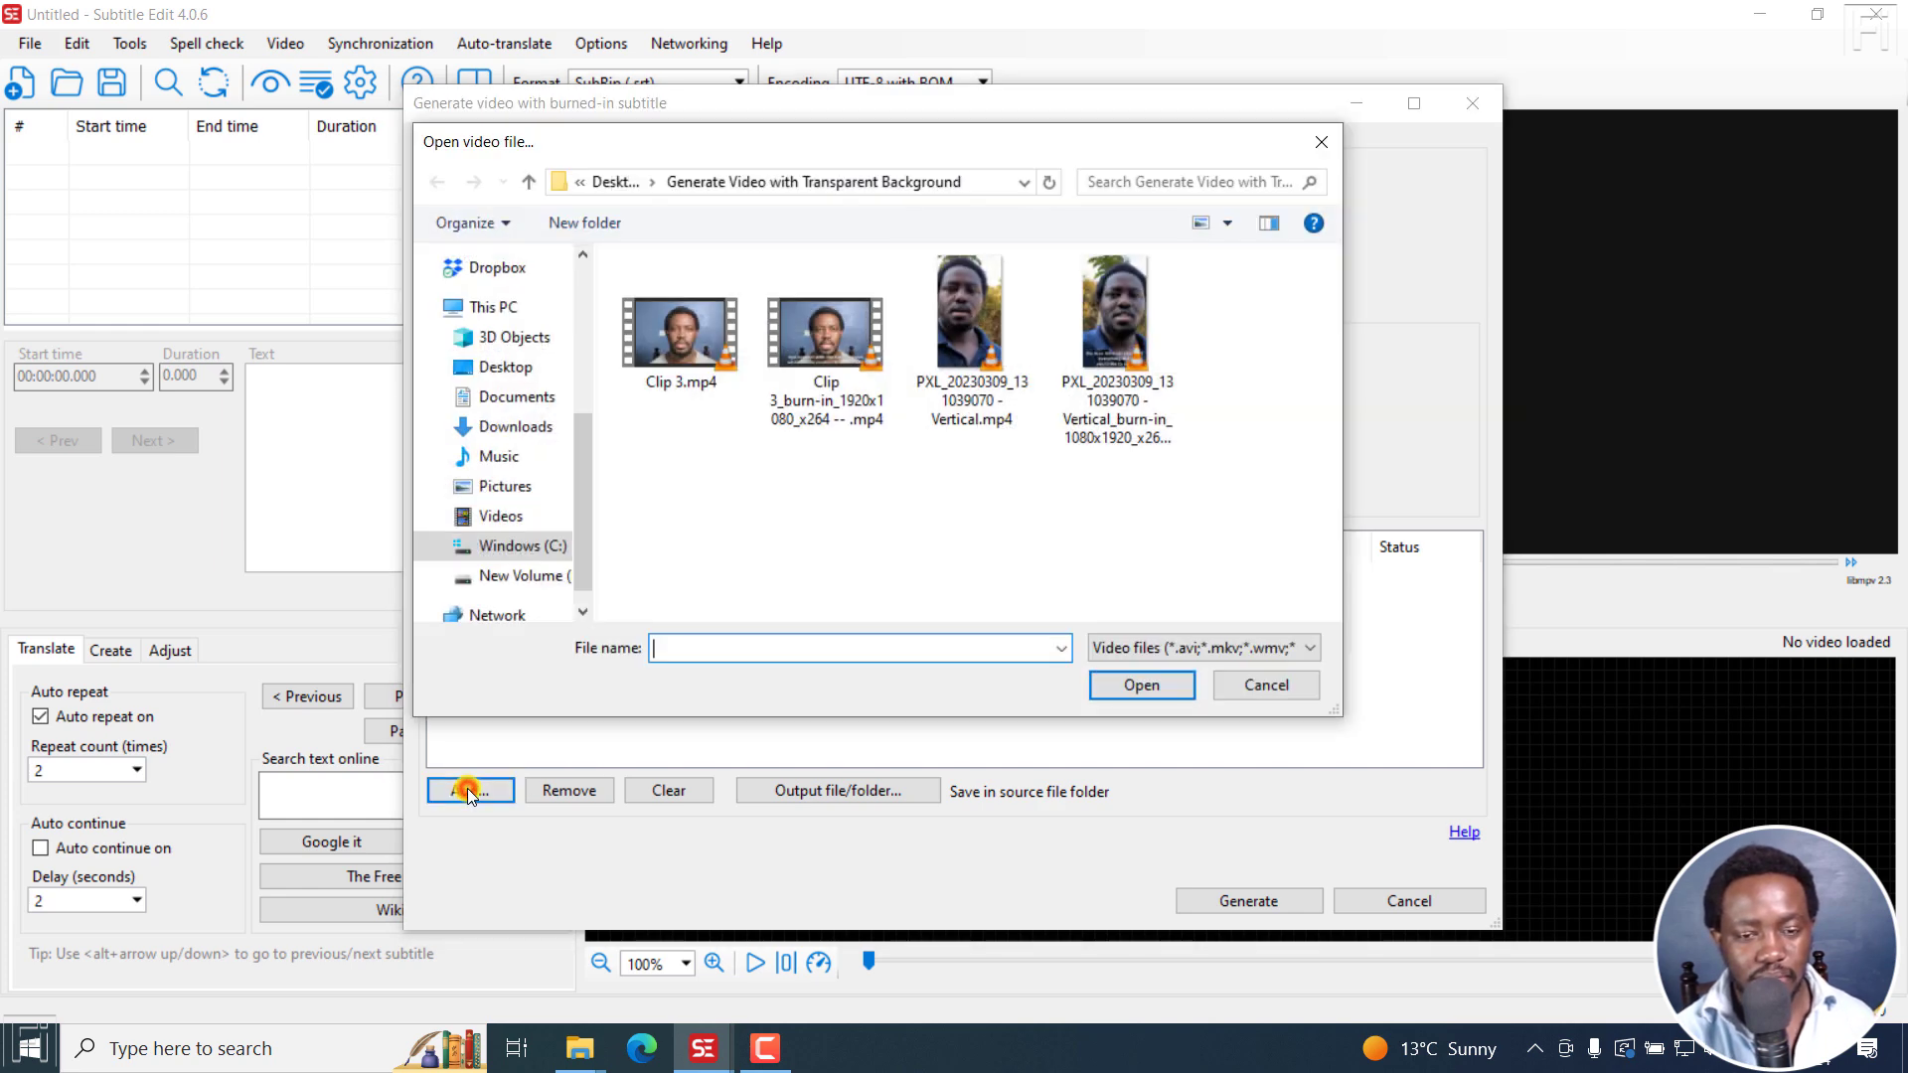
{"action": "left_click", "coordinate": [676, 360]}
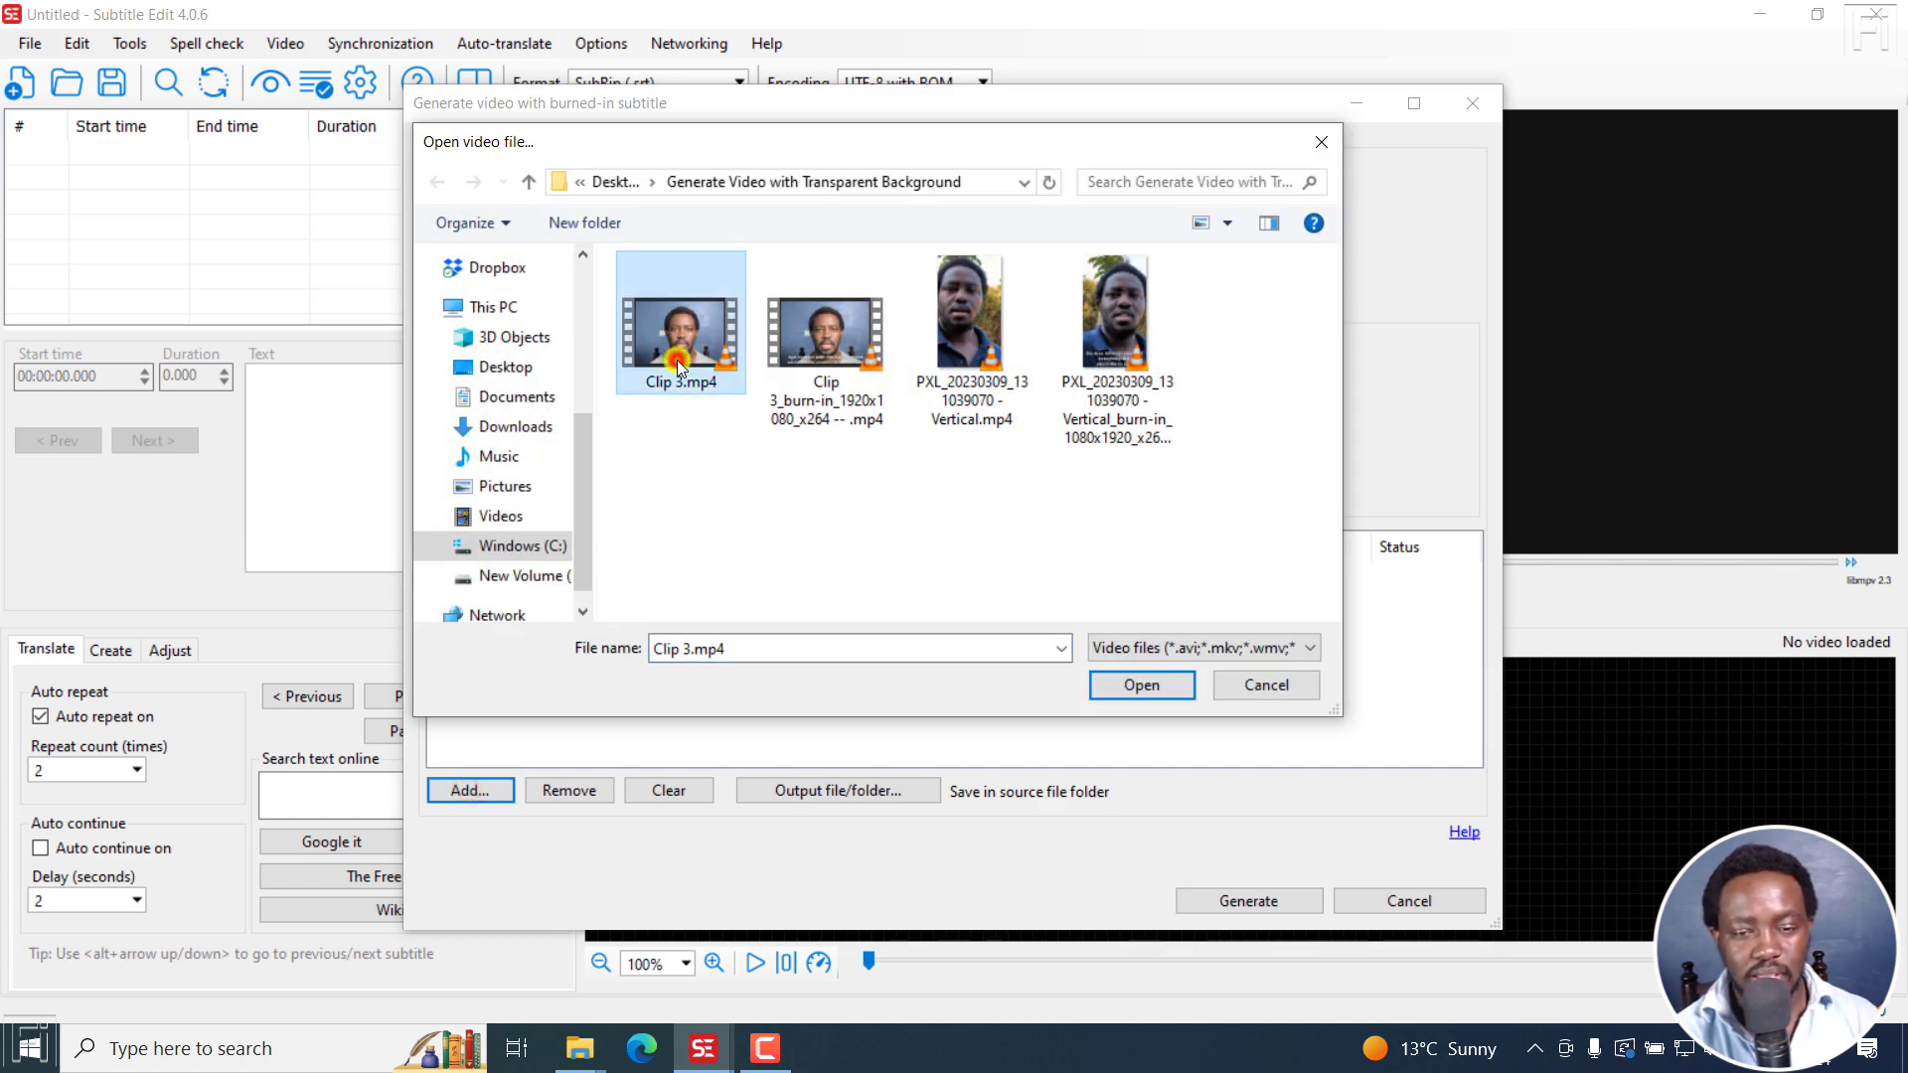
{"action": "left_click", "coordinate": [990, 368], "text": "ctrl"}
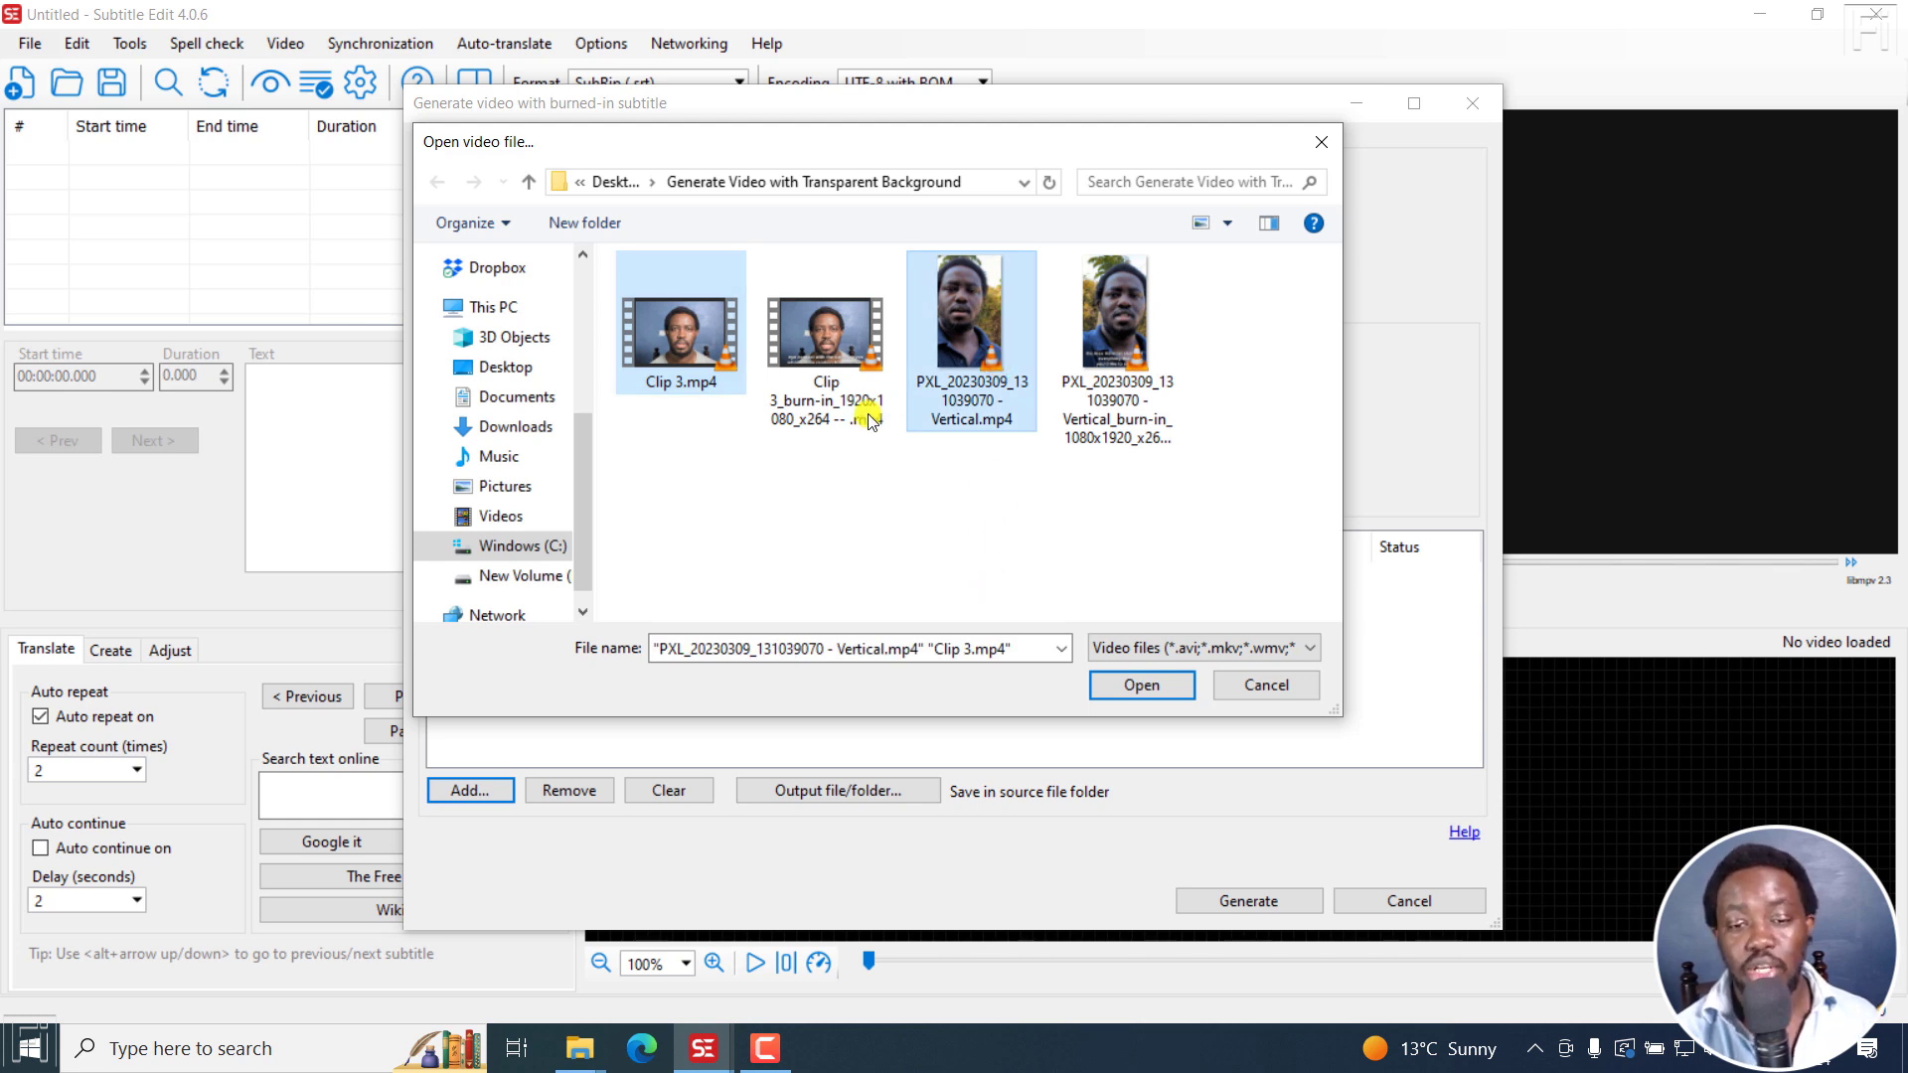
{"action": "mouse_move", "coordinate": [596, 1049]}
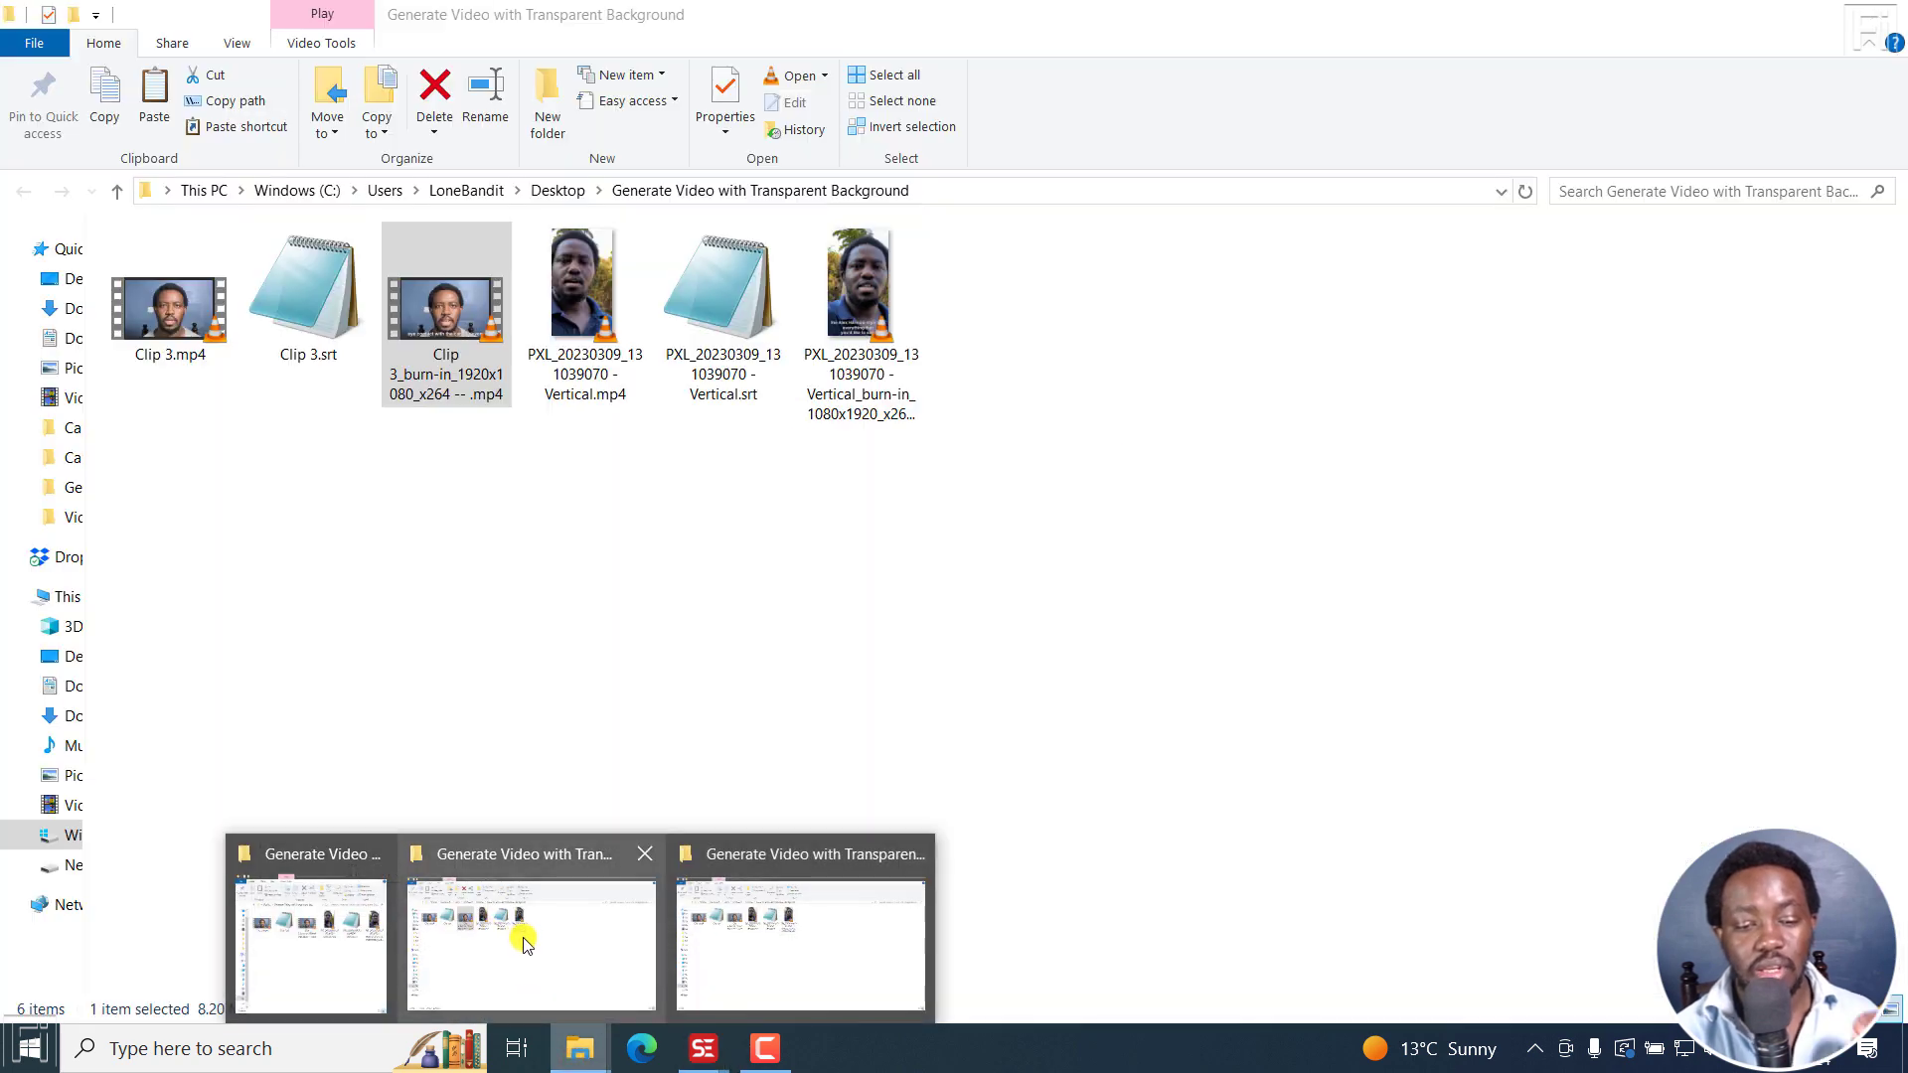
{"action": "left_click", "coordinate": [527, 942]}
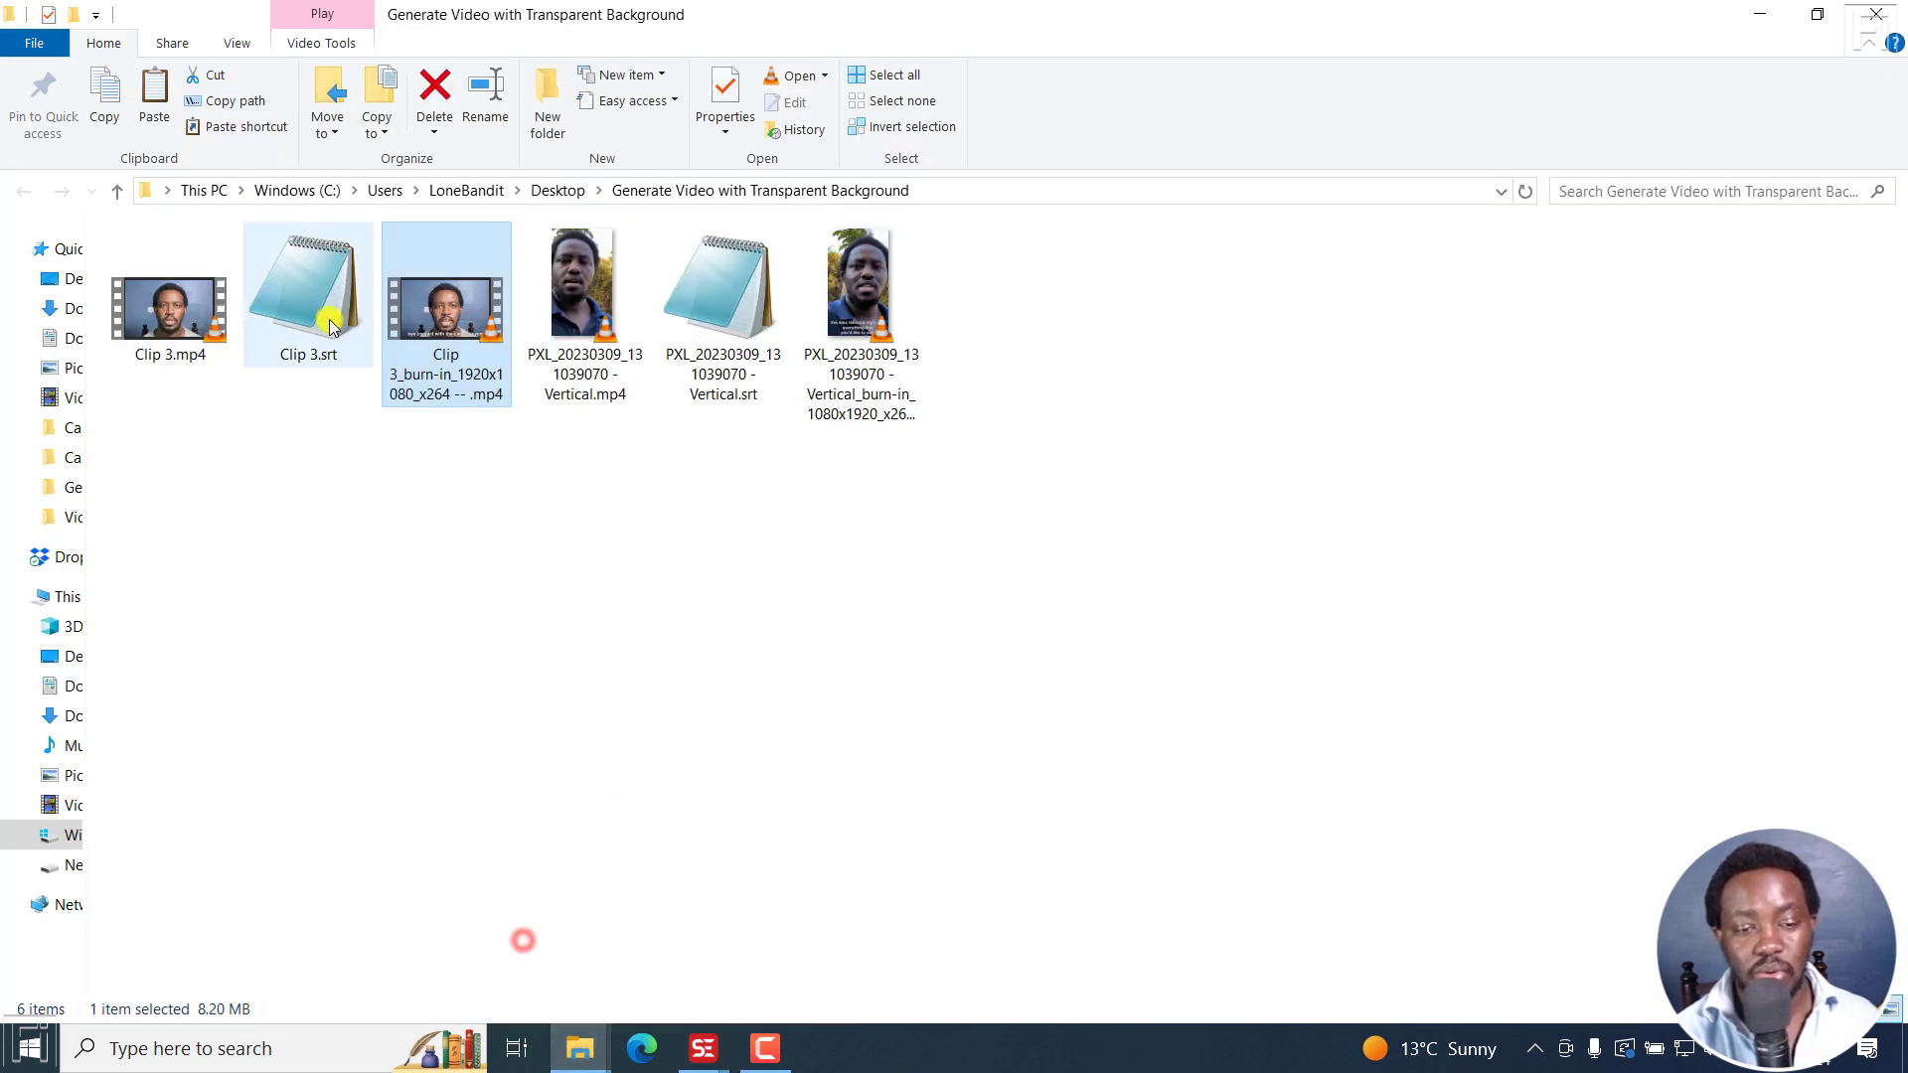
{"action": "left_click", "coordinate": [1759, 13]}
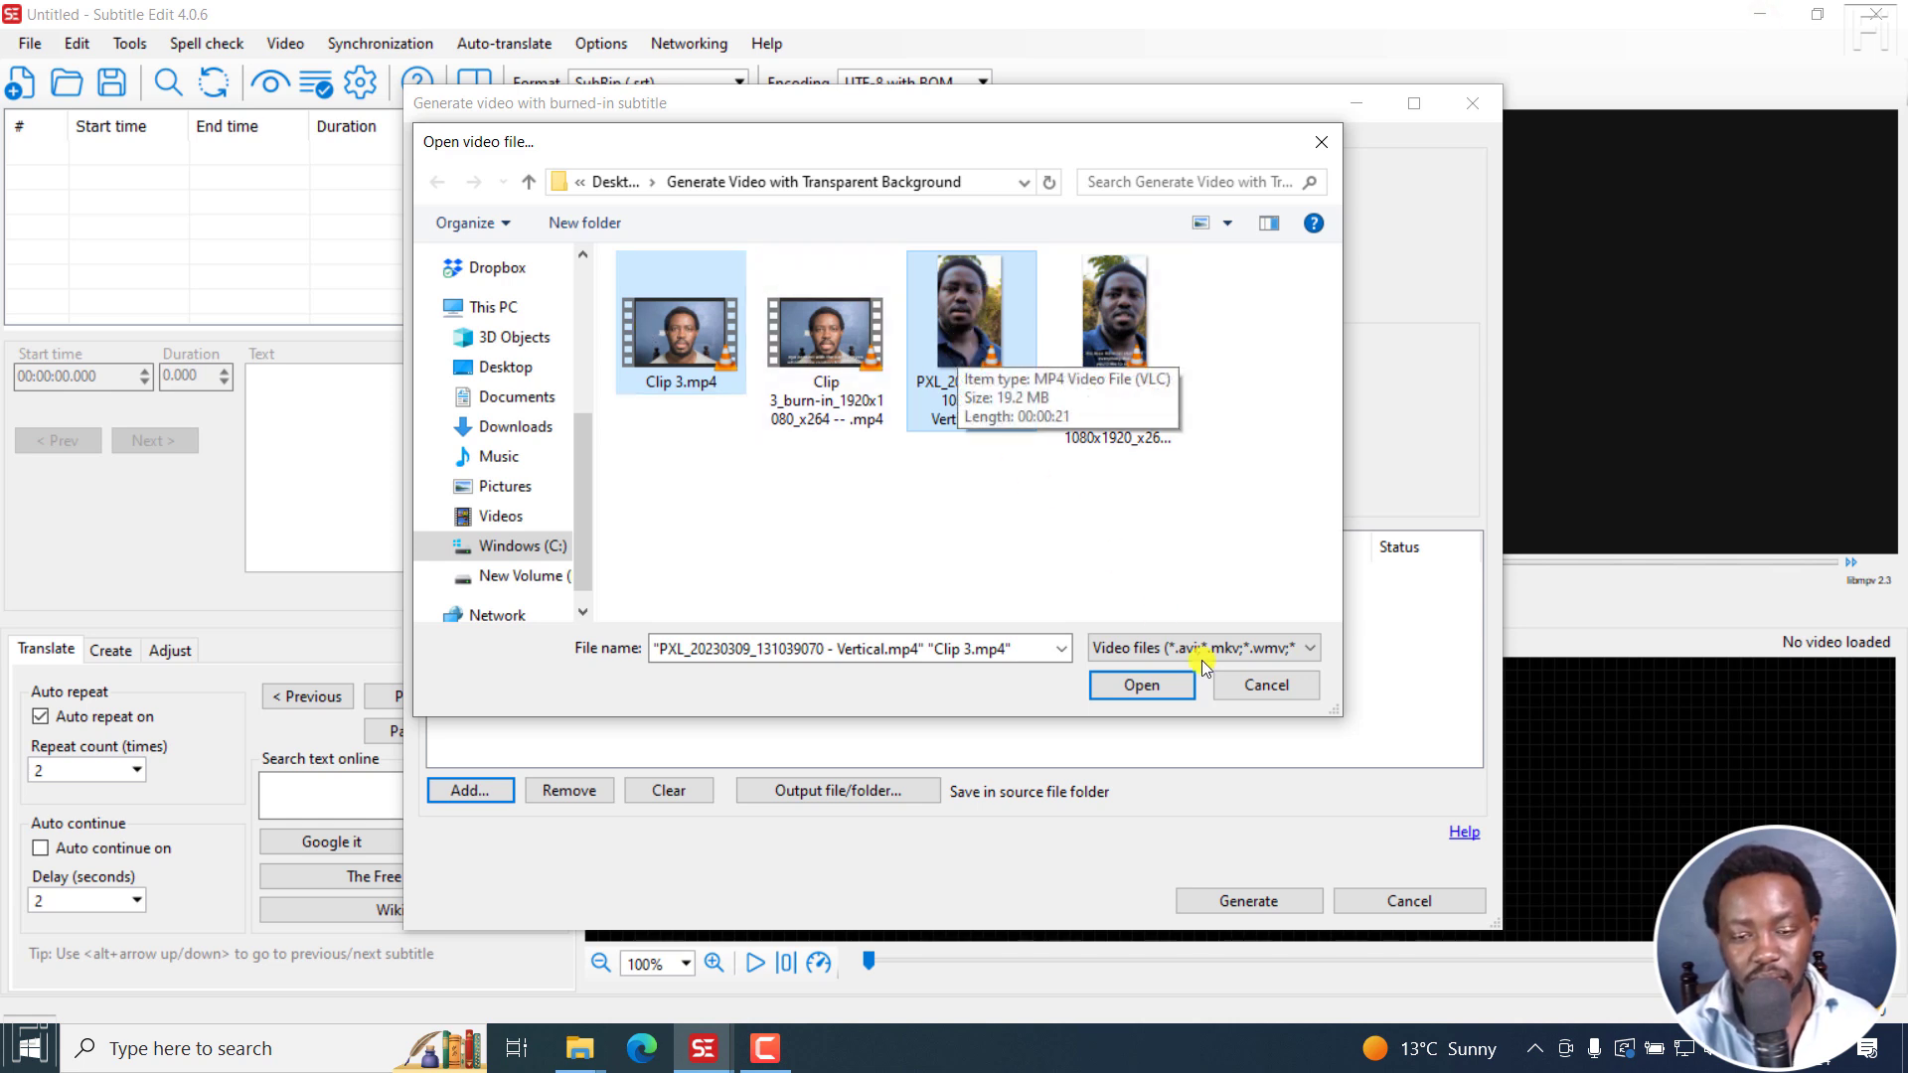
{"action": "left_click", "coordinate": [1136, 684]}
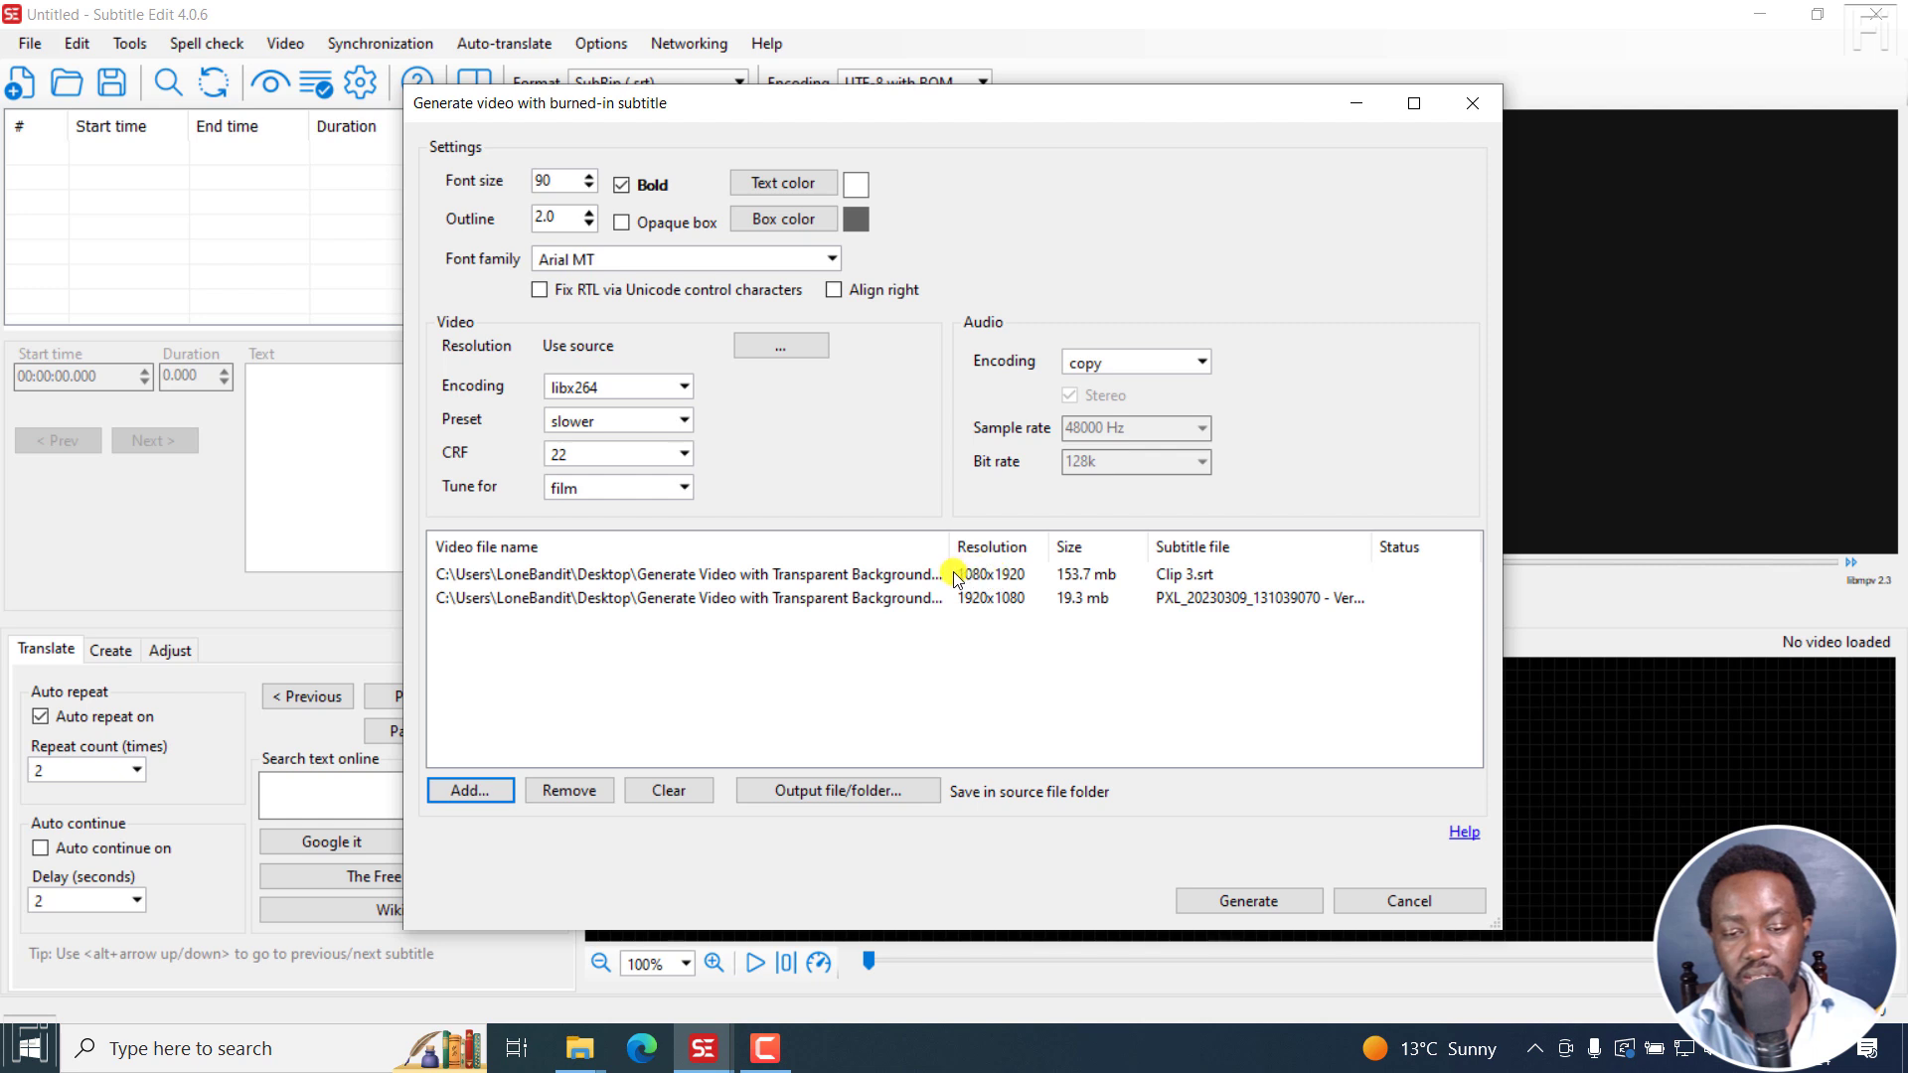
- Widen the video file name column of the batch list and set the output resolution to use the source resolution
{"action": "left_click_drag", "start_coordinate": [949, 546], "coordinate": [1093, 545]}
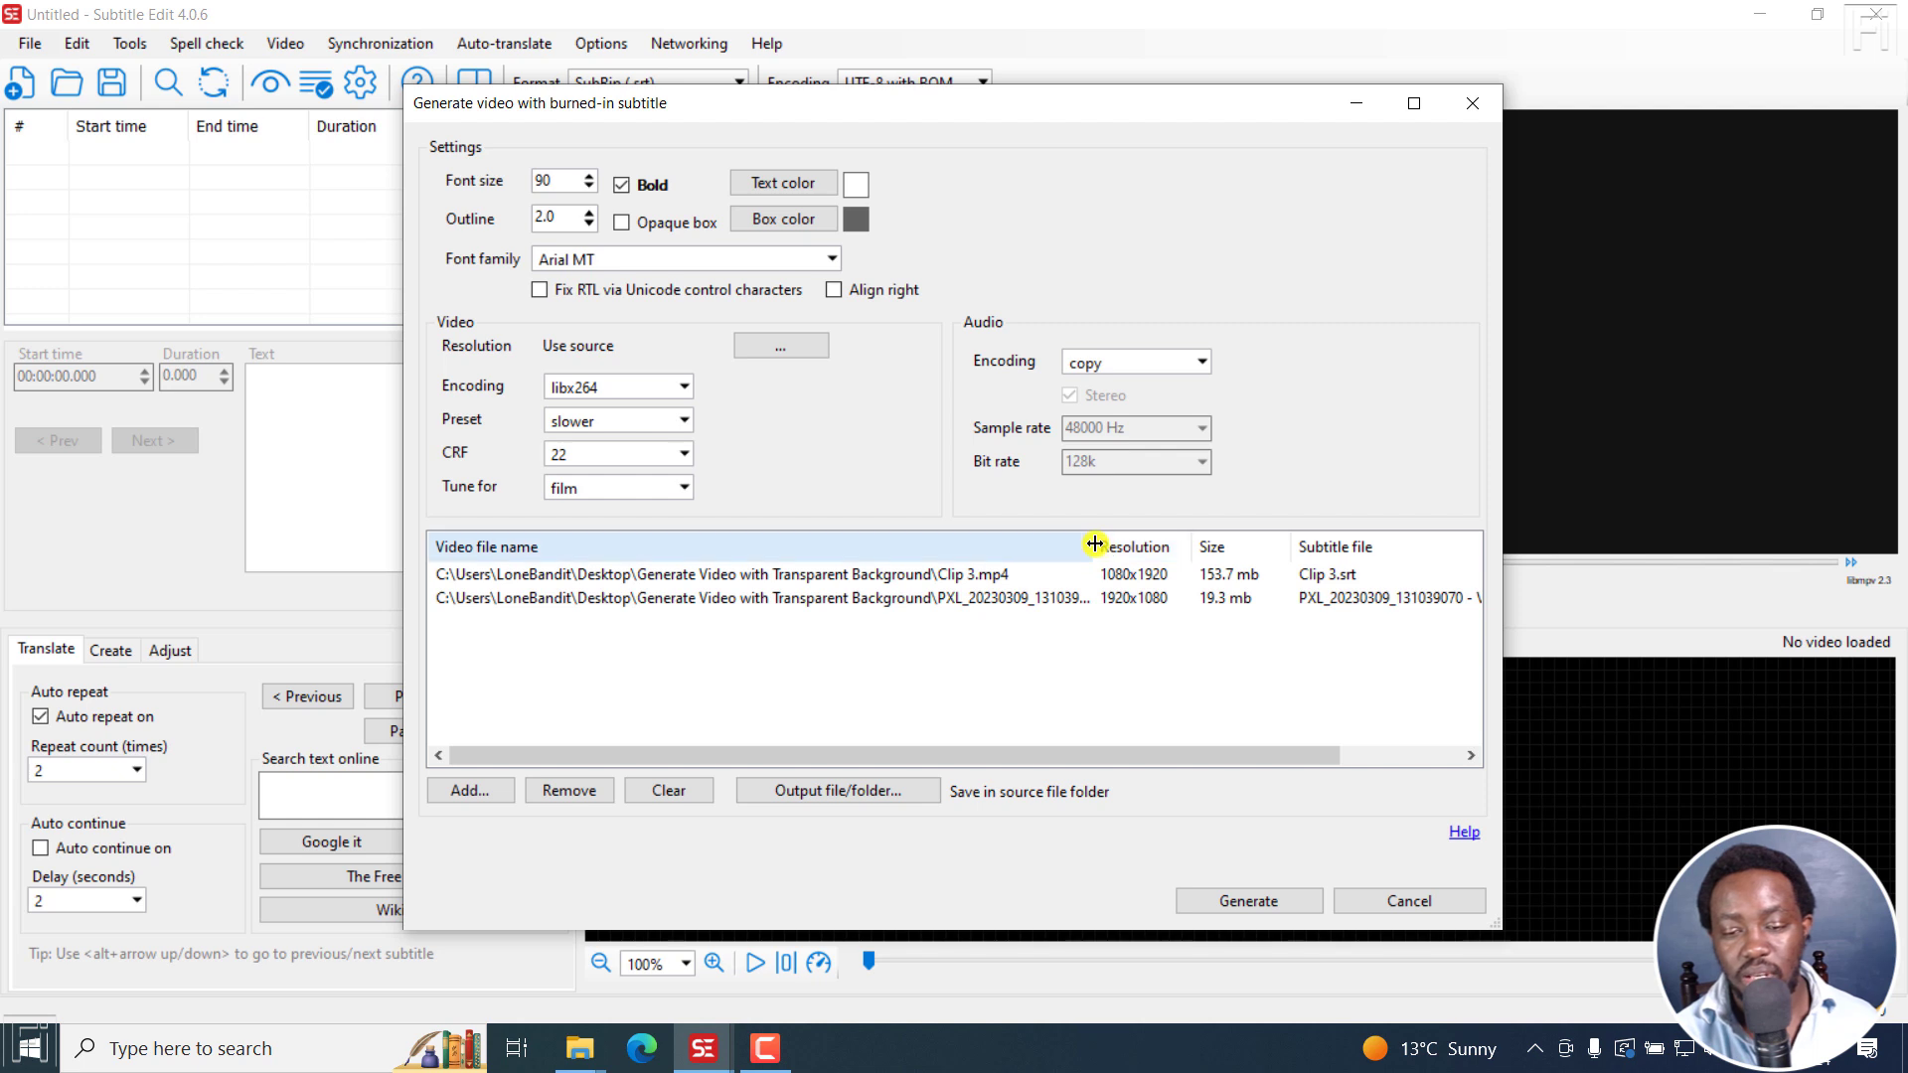
{"action": "left_click_drag", "start_coordinate": [1094, 545], "coordinate": [1086, 545]}
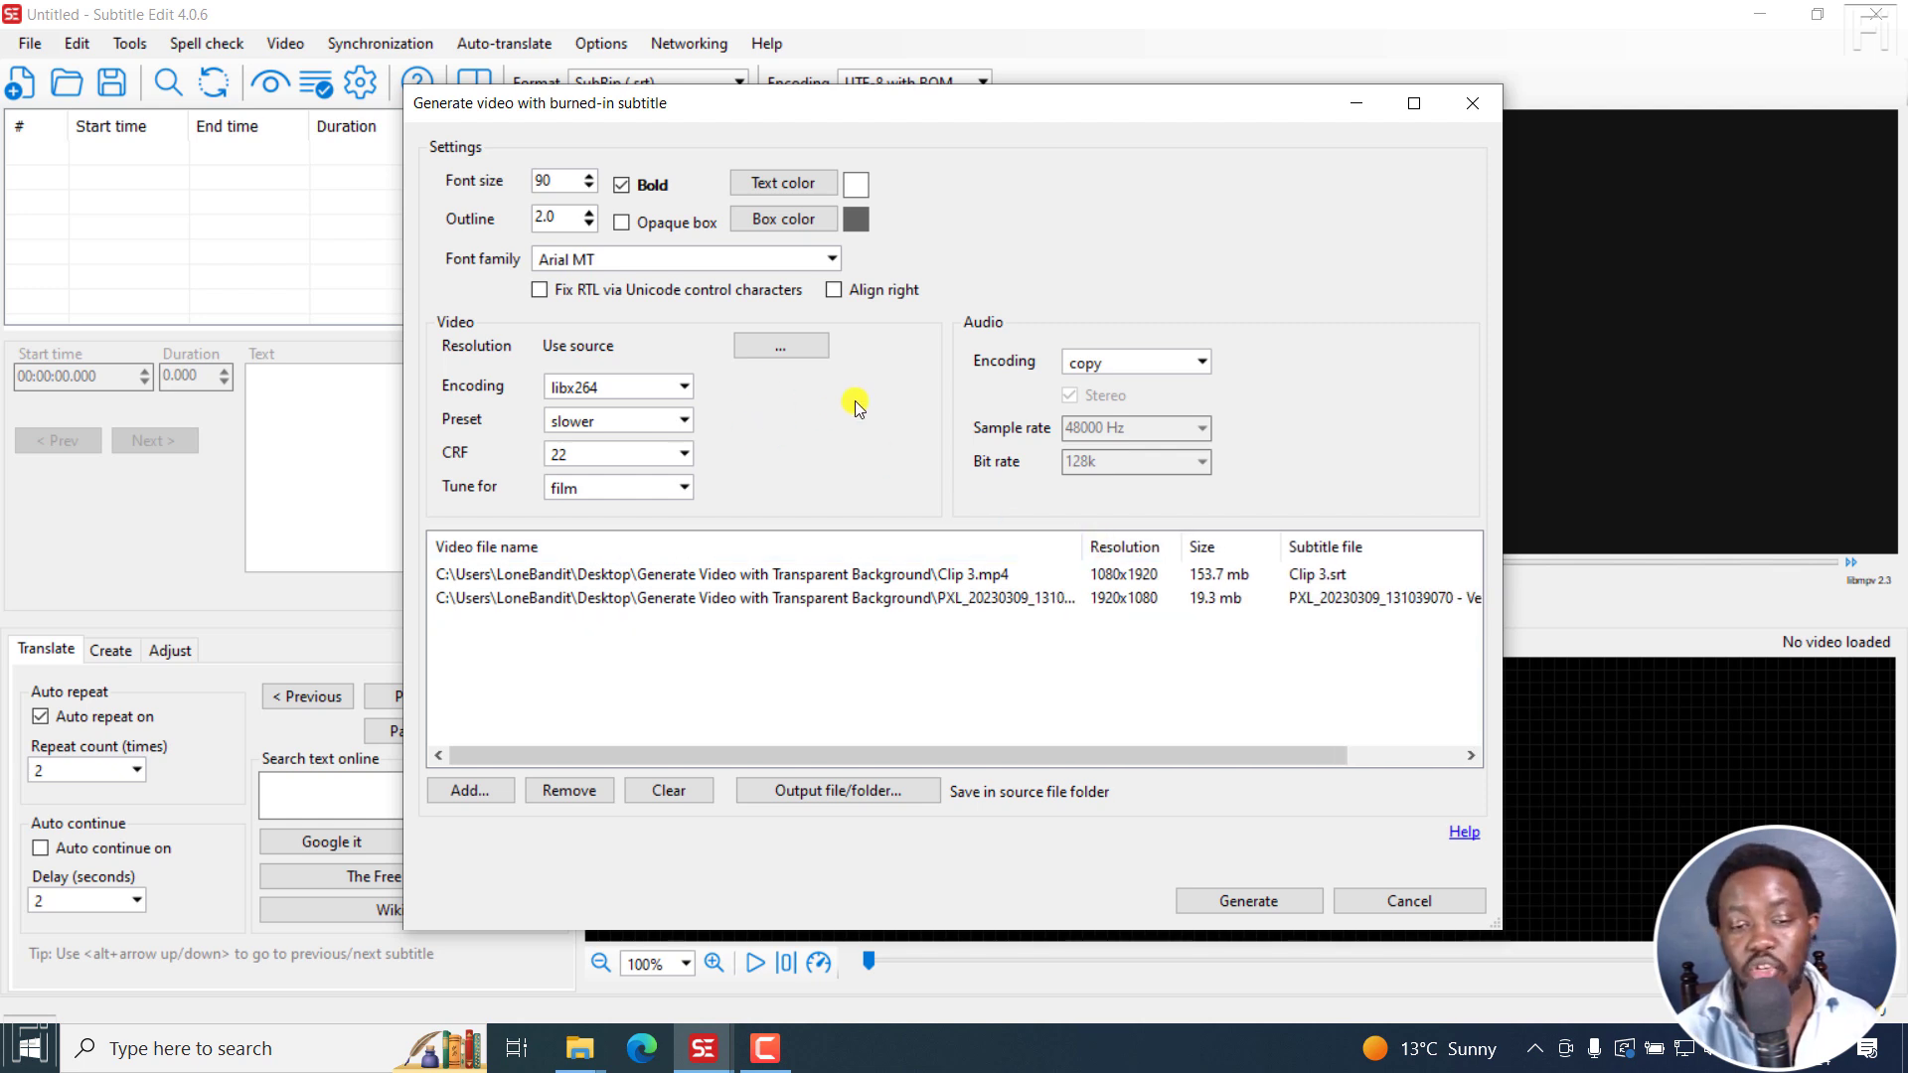
{"action": "left_click", "coordinate": [779, 346]}
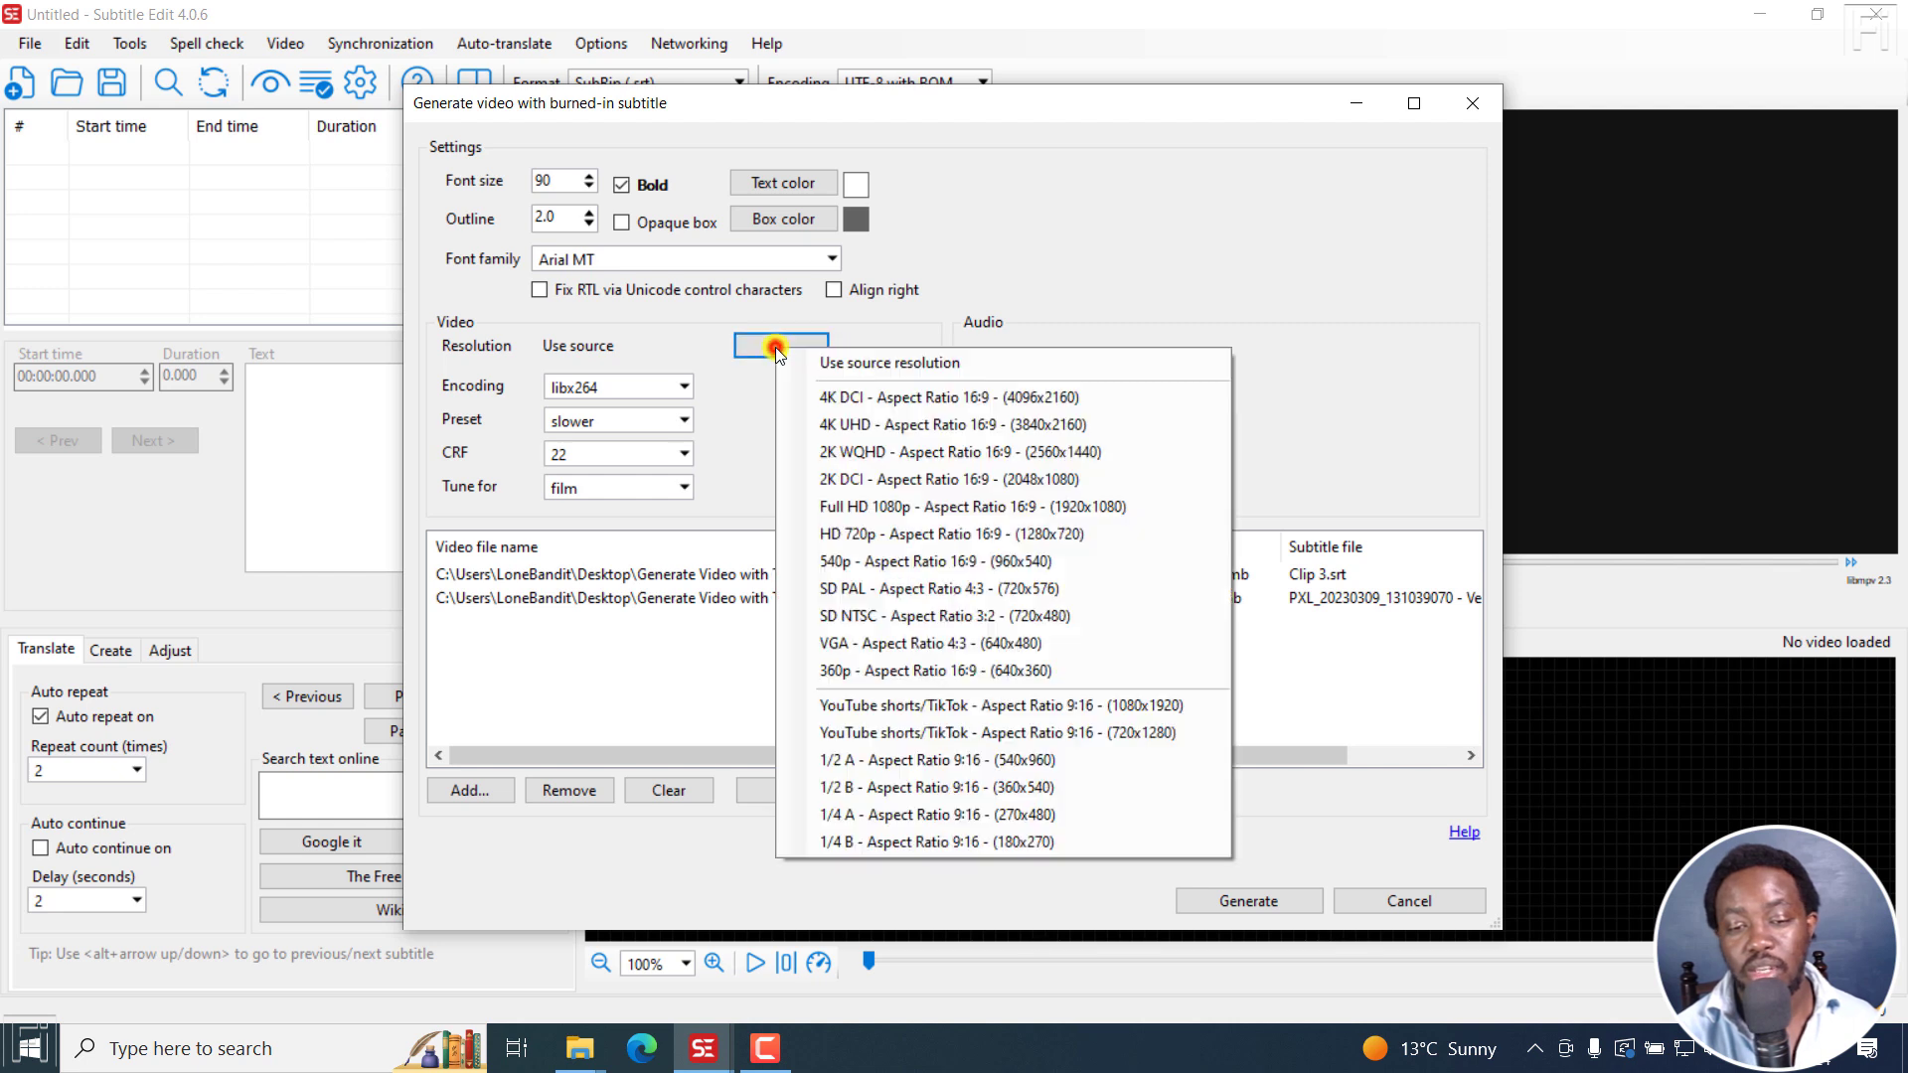
{"action": "left_click", "coordinate": [878, 363]}
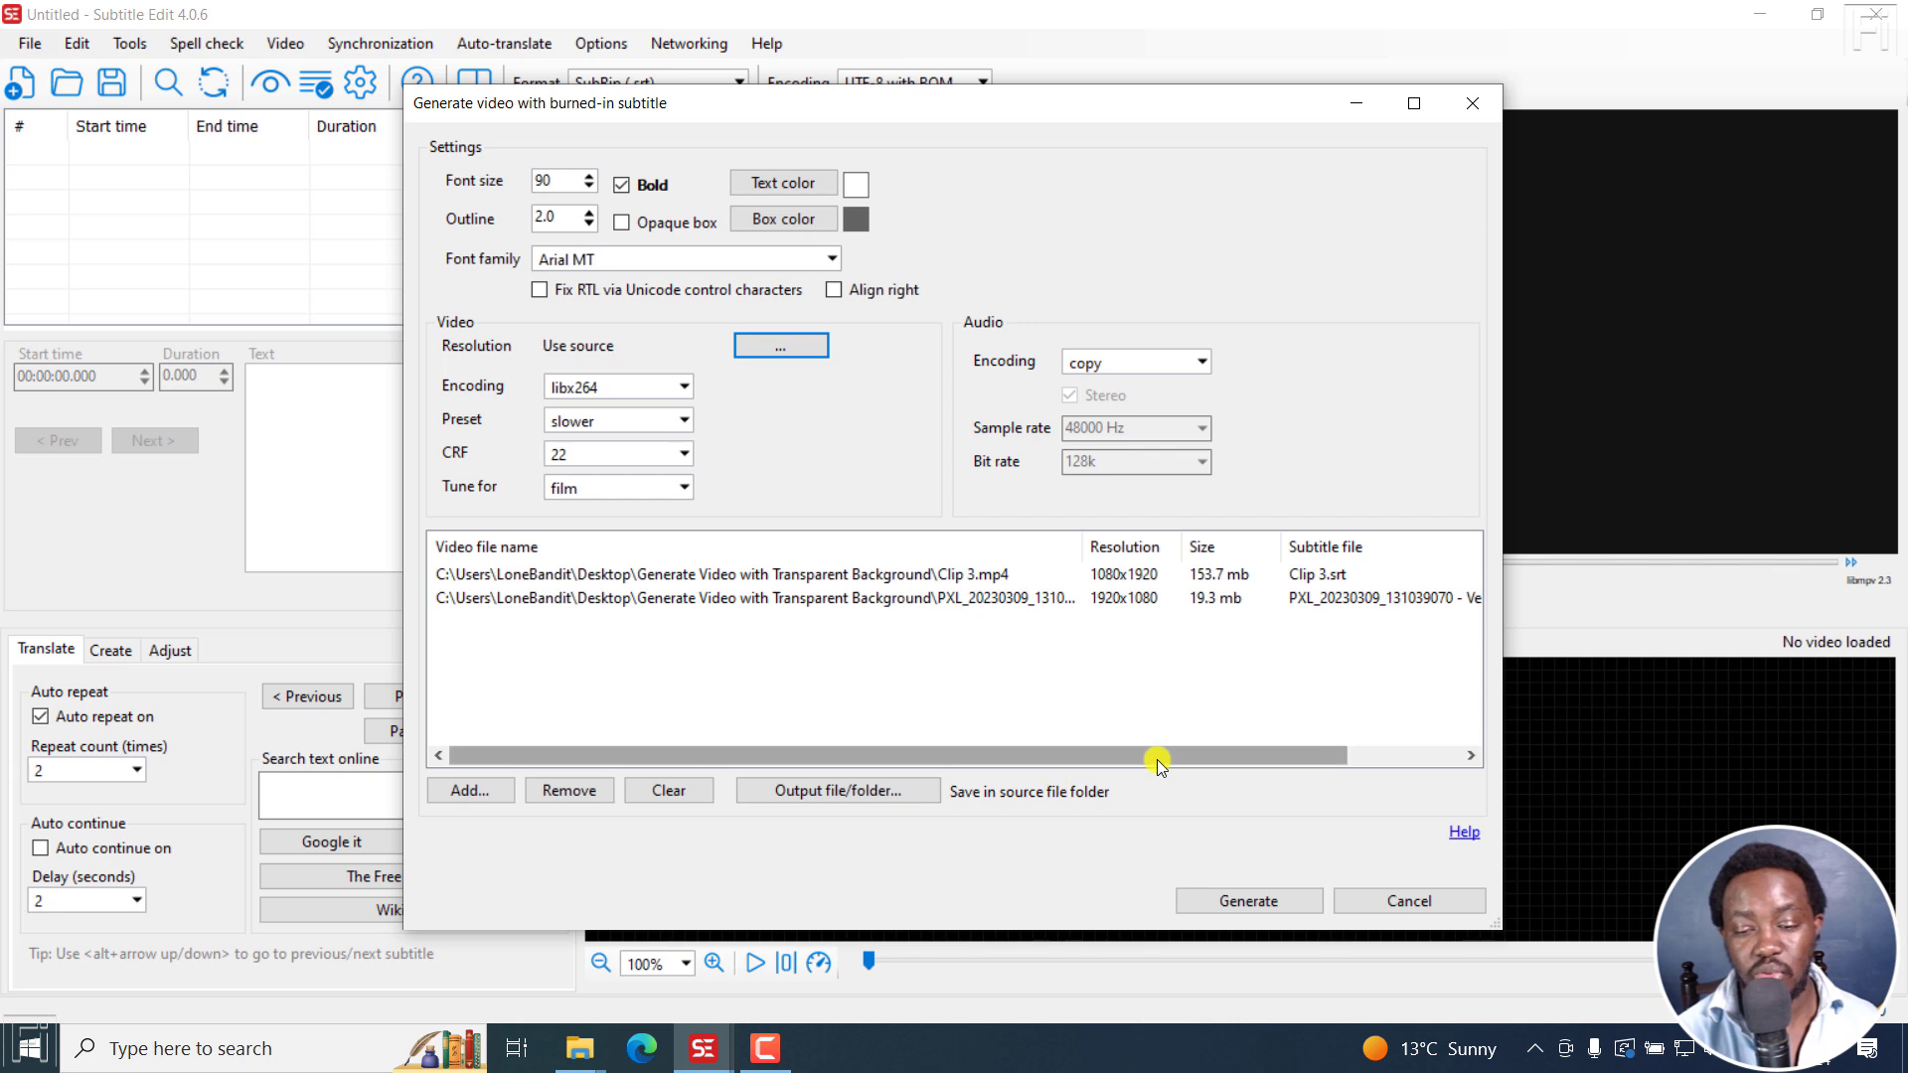
- Generate the burned-in subtitle videos for both clips in the batch list and dismiss the conversion report
{"action": "left_click_drag", "start_coordinate": [1139, 755], "coordinate": [1287, 760]}
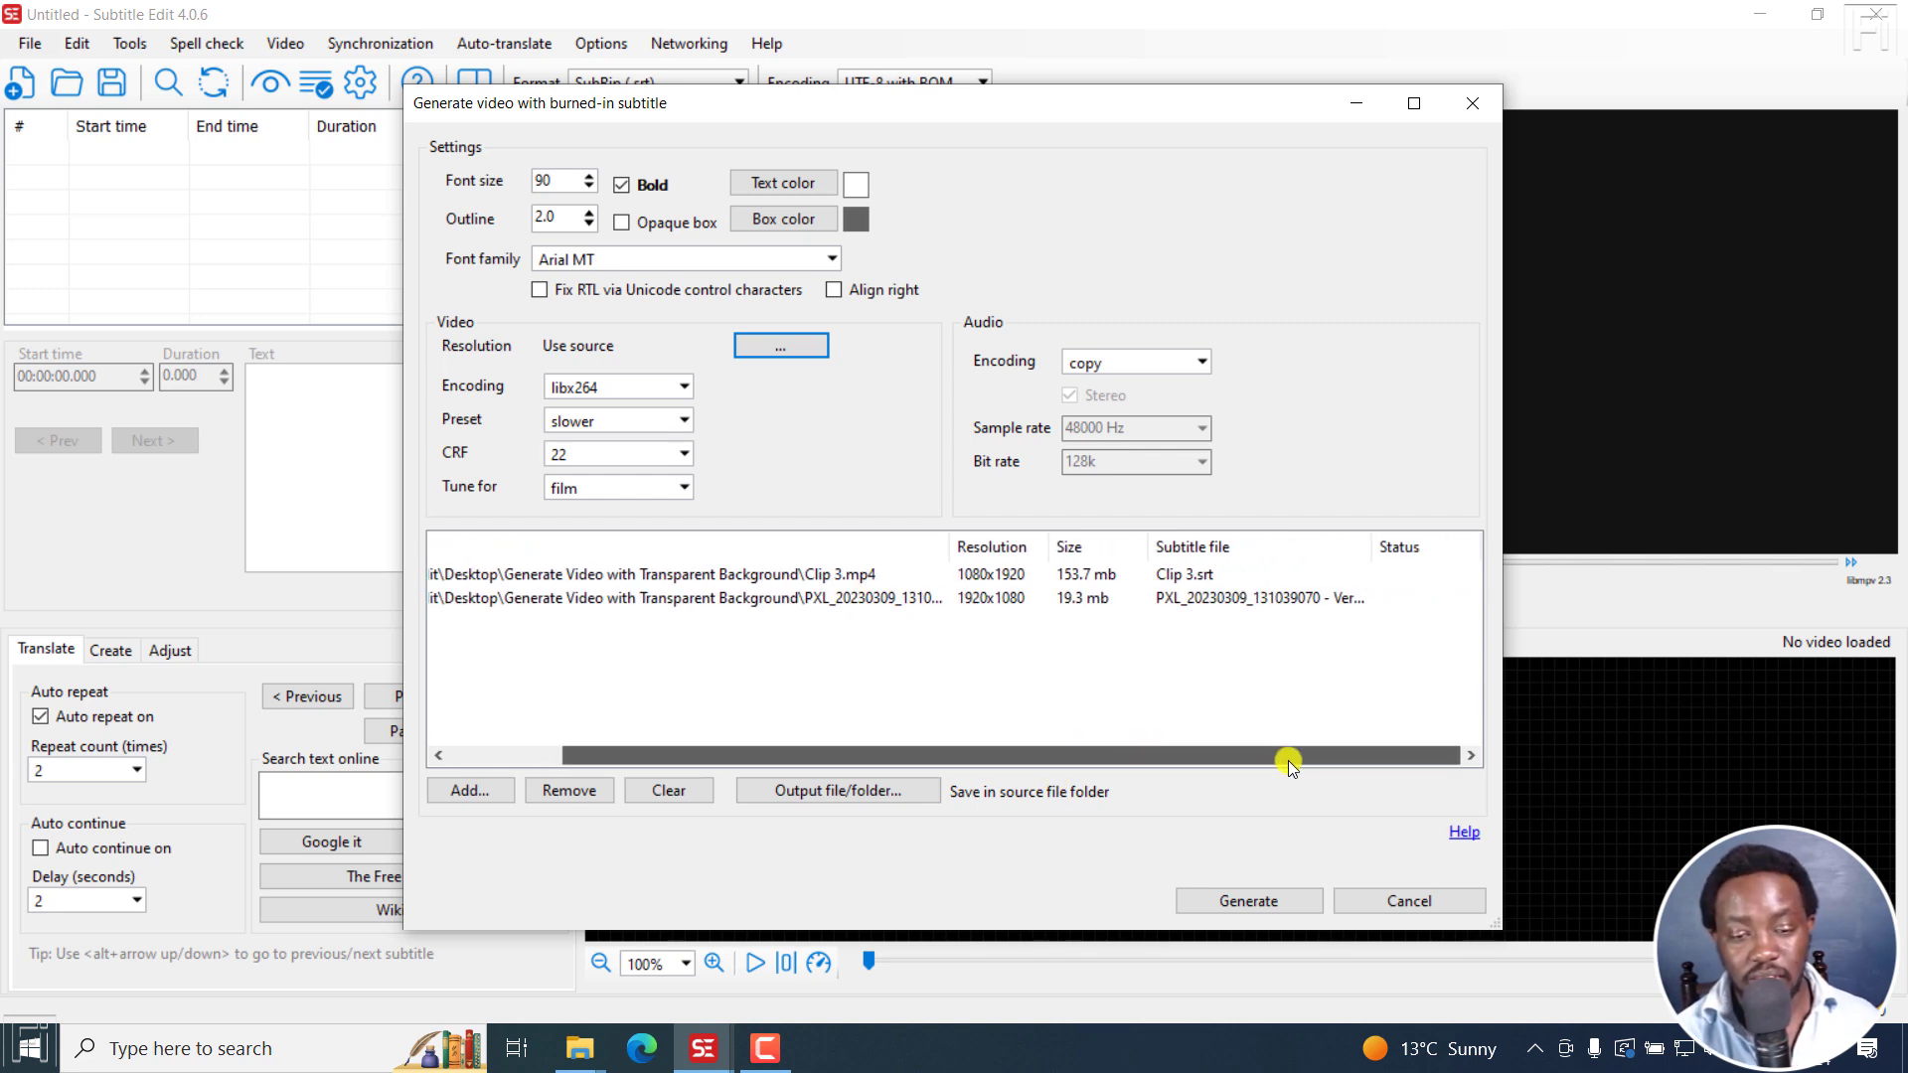
{"action": "left_click_drag", "start_coordinate": [1288, 760], "coordinate": [1288, 760]}
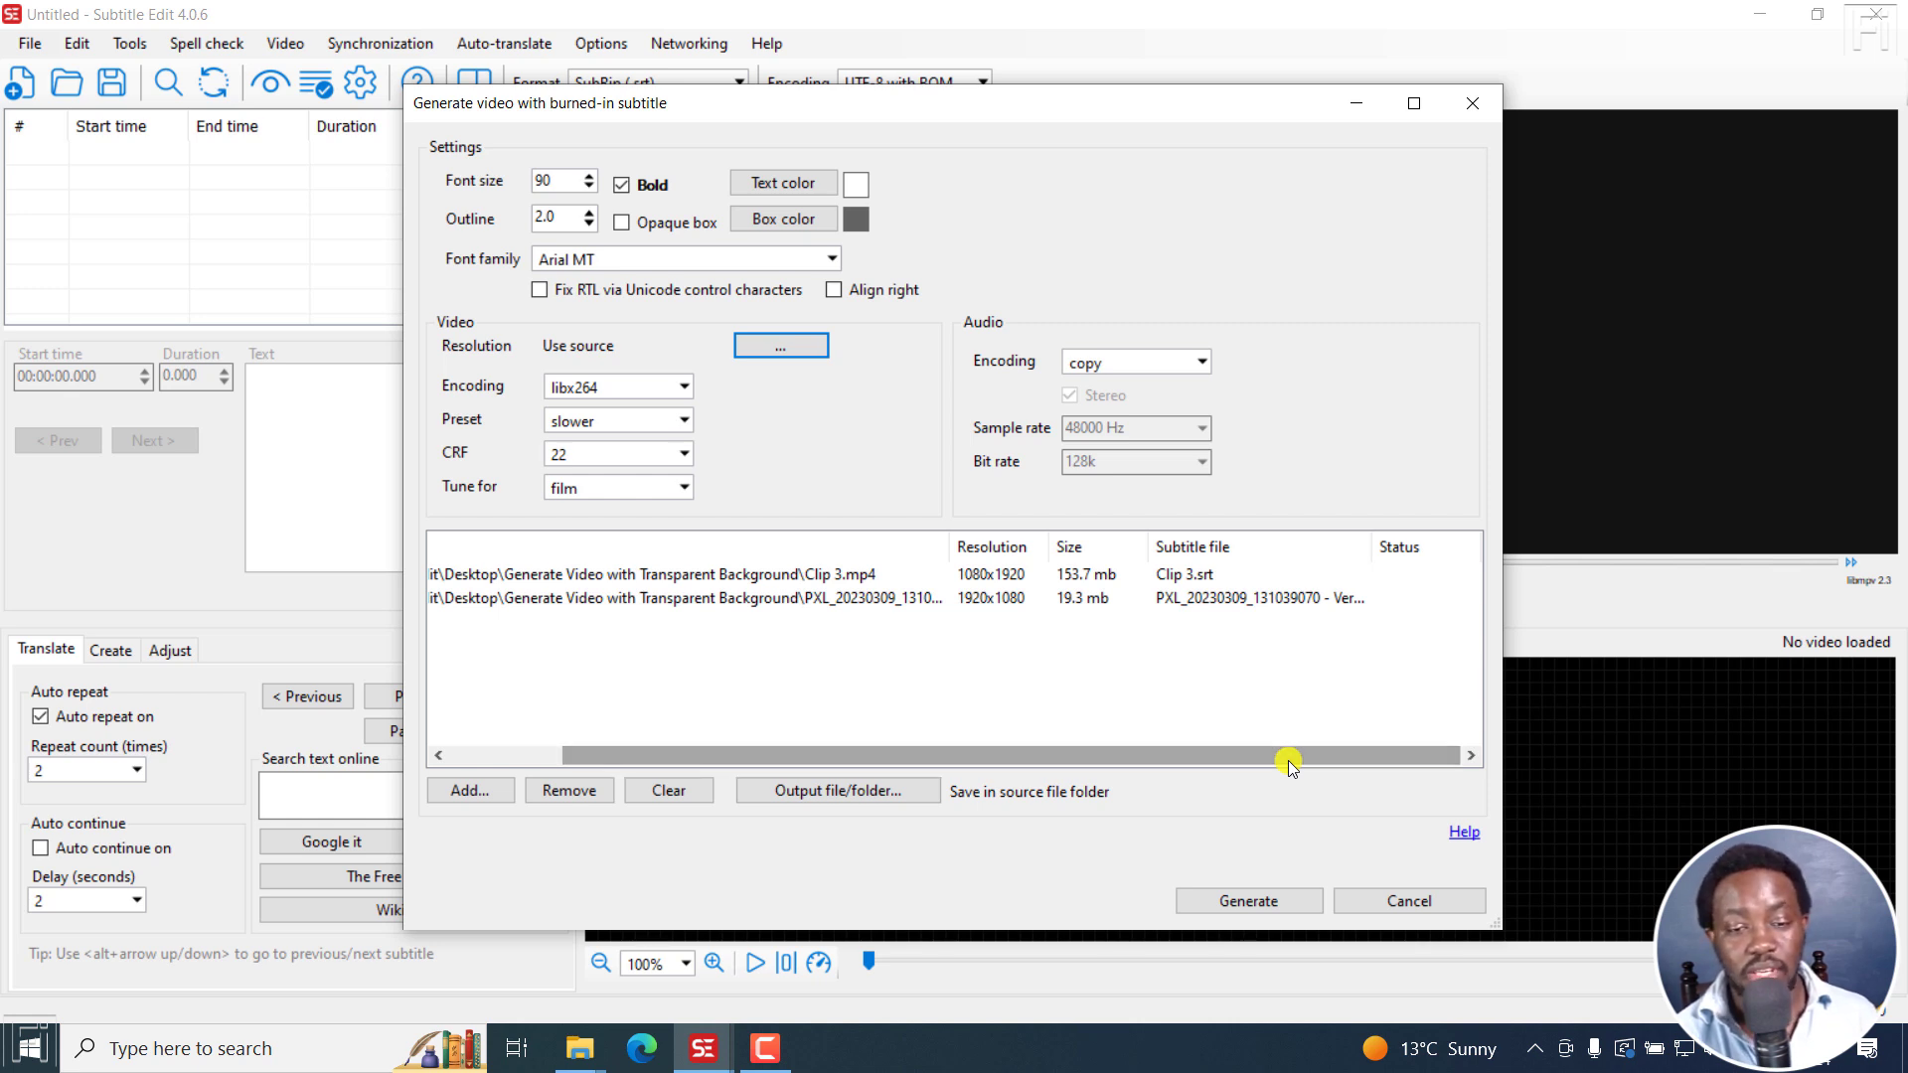
{"action": "left_click", "coordinate": [544, 181]}
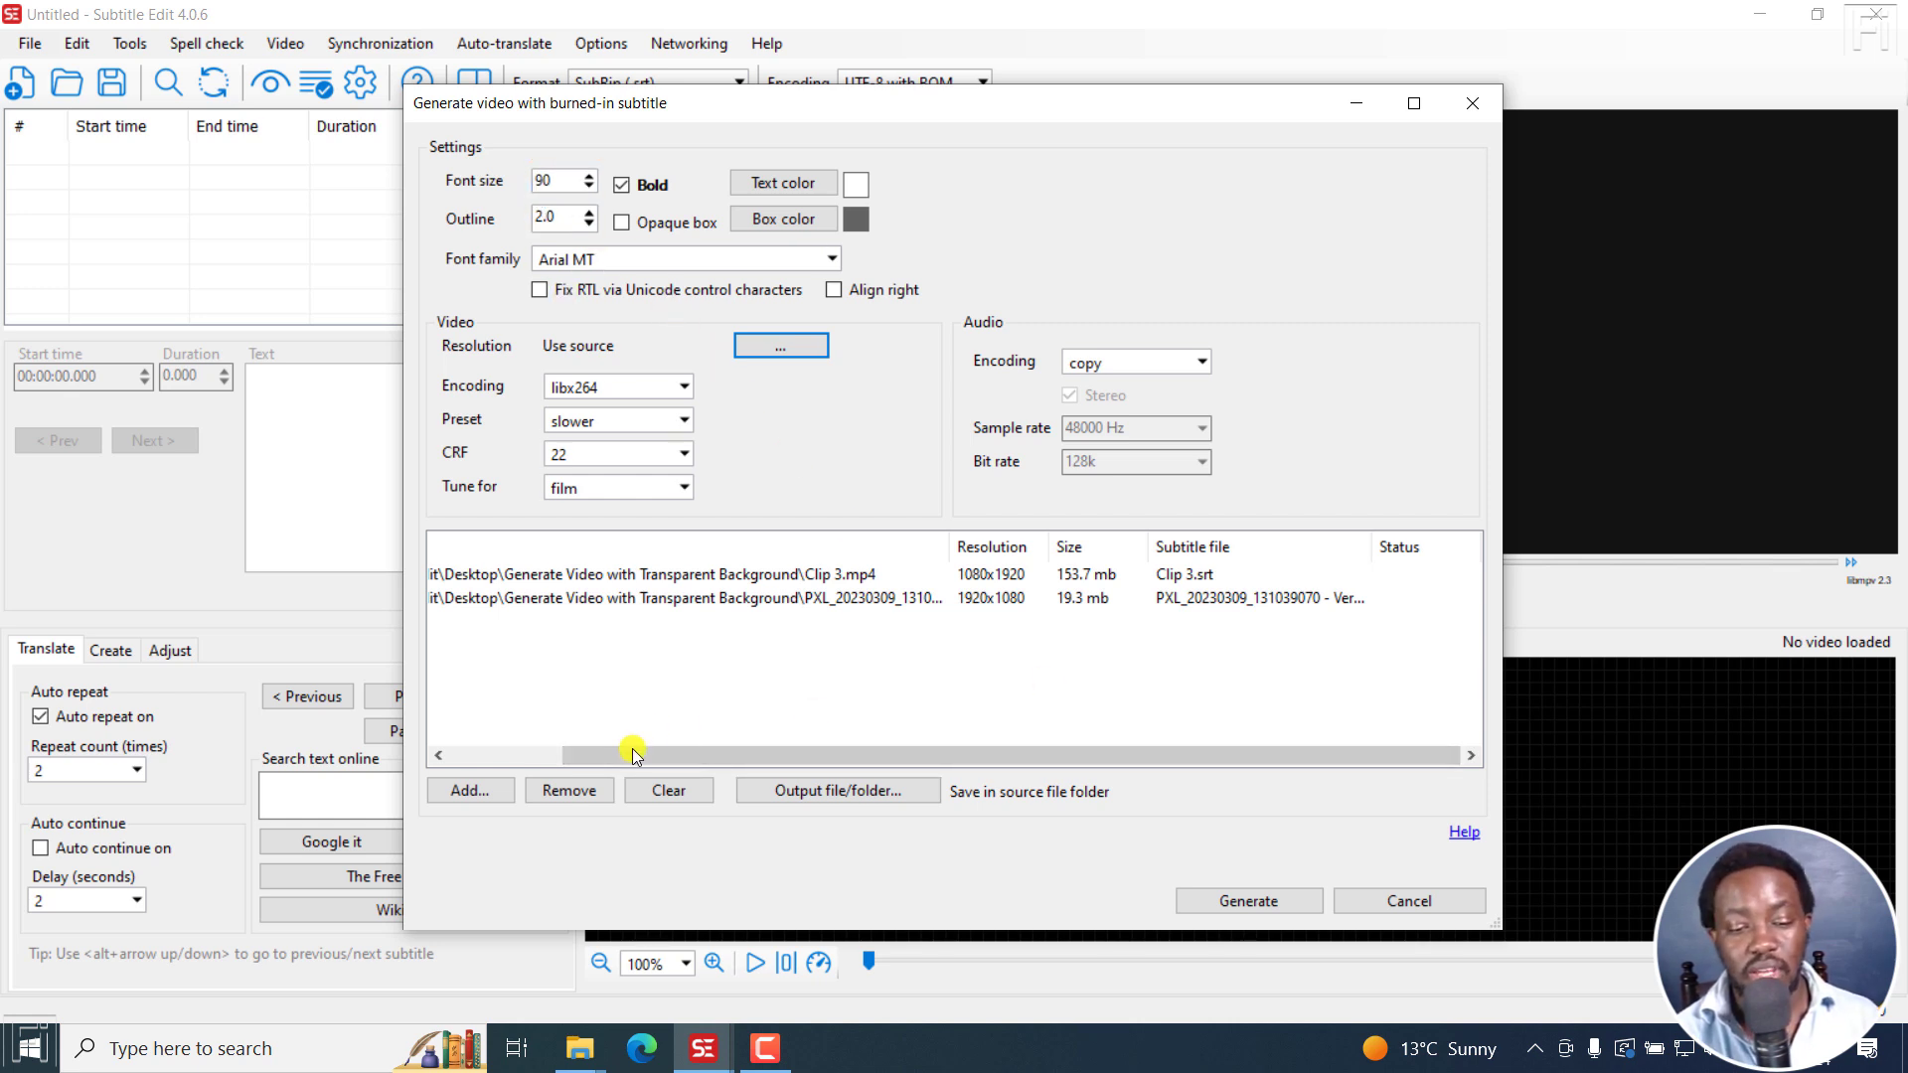
{"action": "left_click_drag", "start_coordinate": [614, 753], "coordinate": [469, 784]}
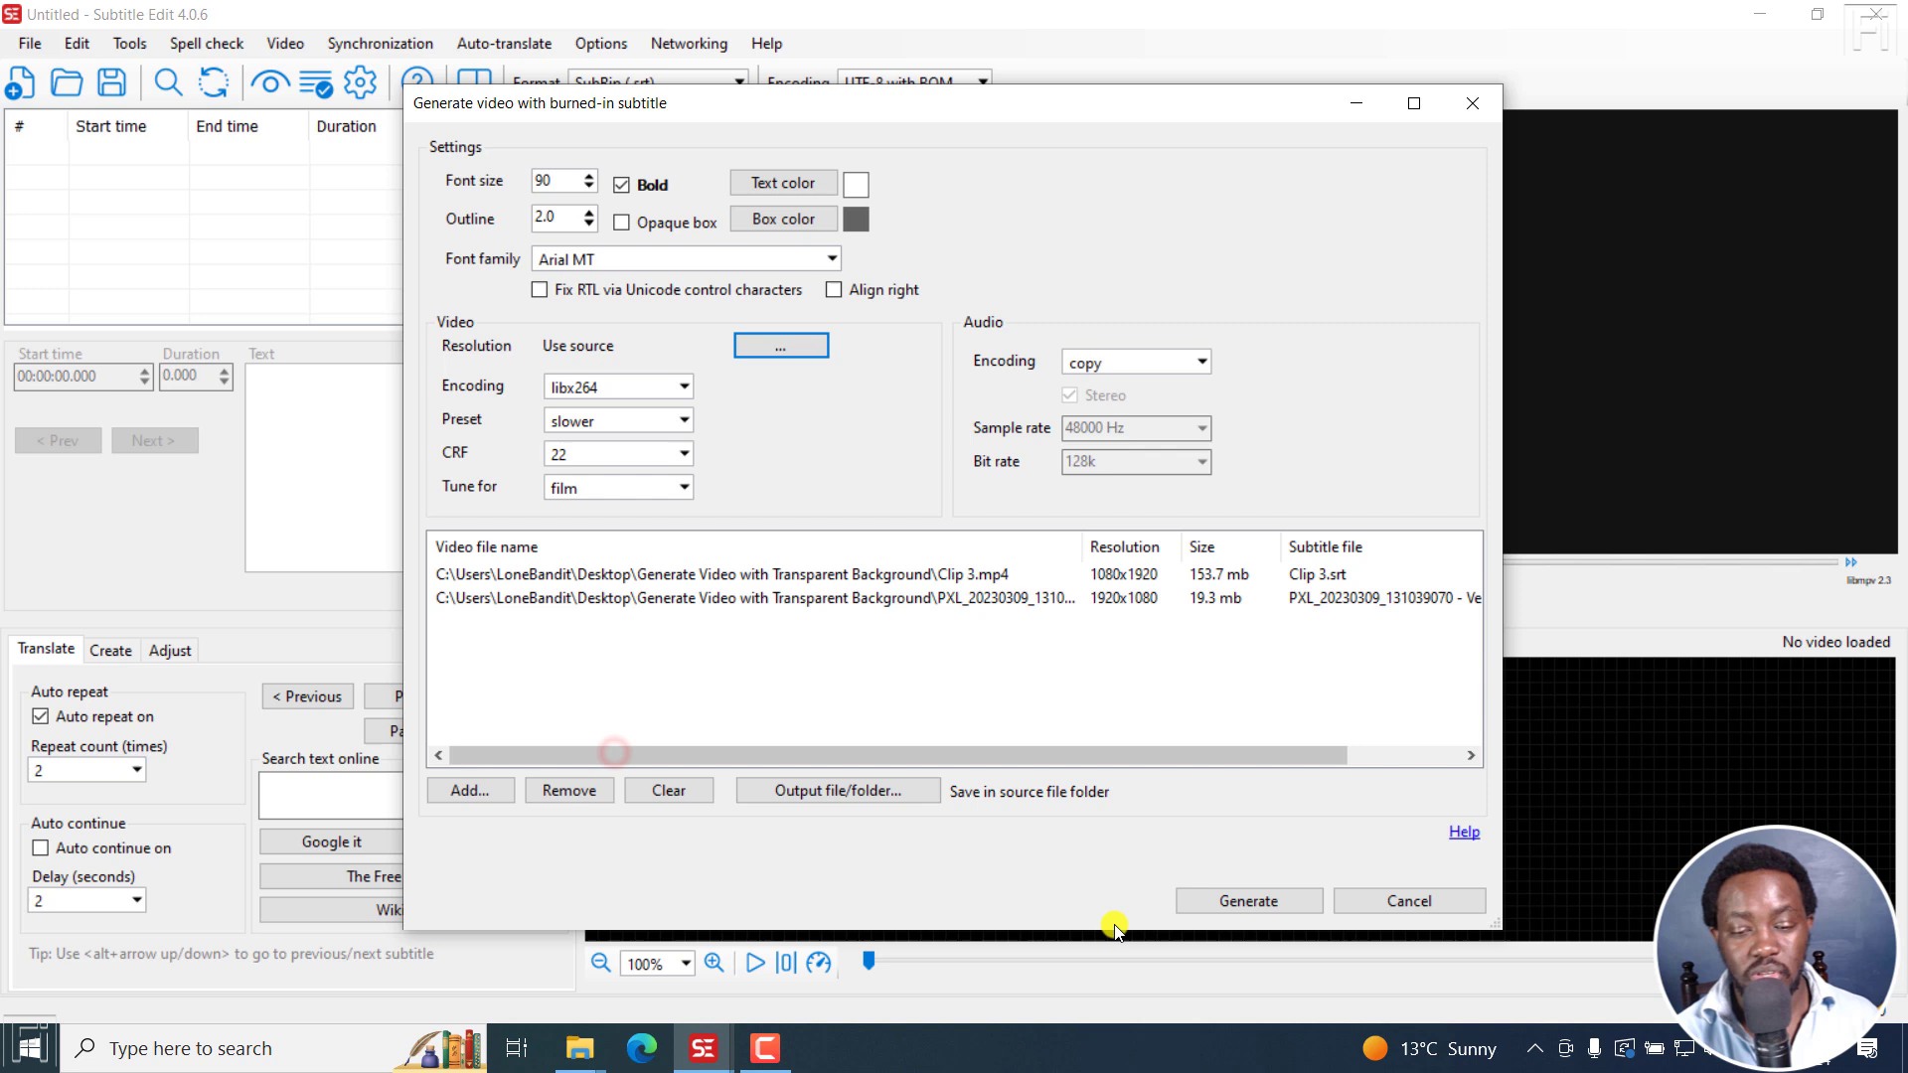
{"action": "left_click", "coordinate": [1247, 900]}
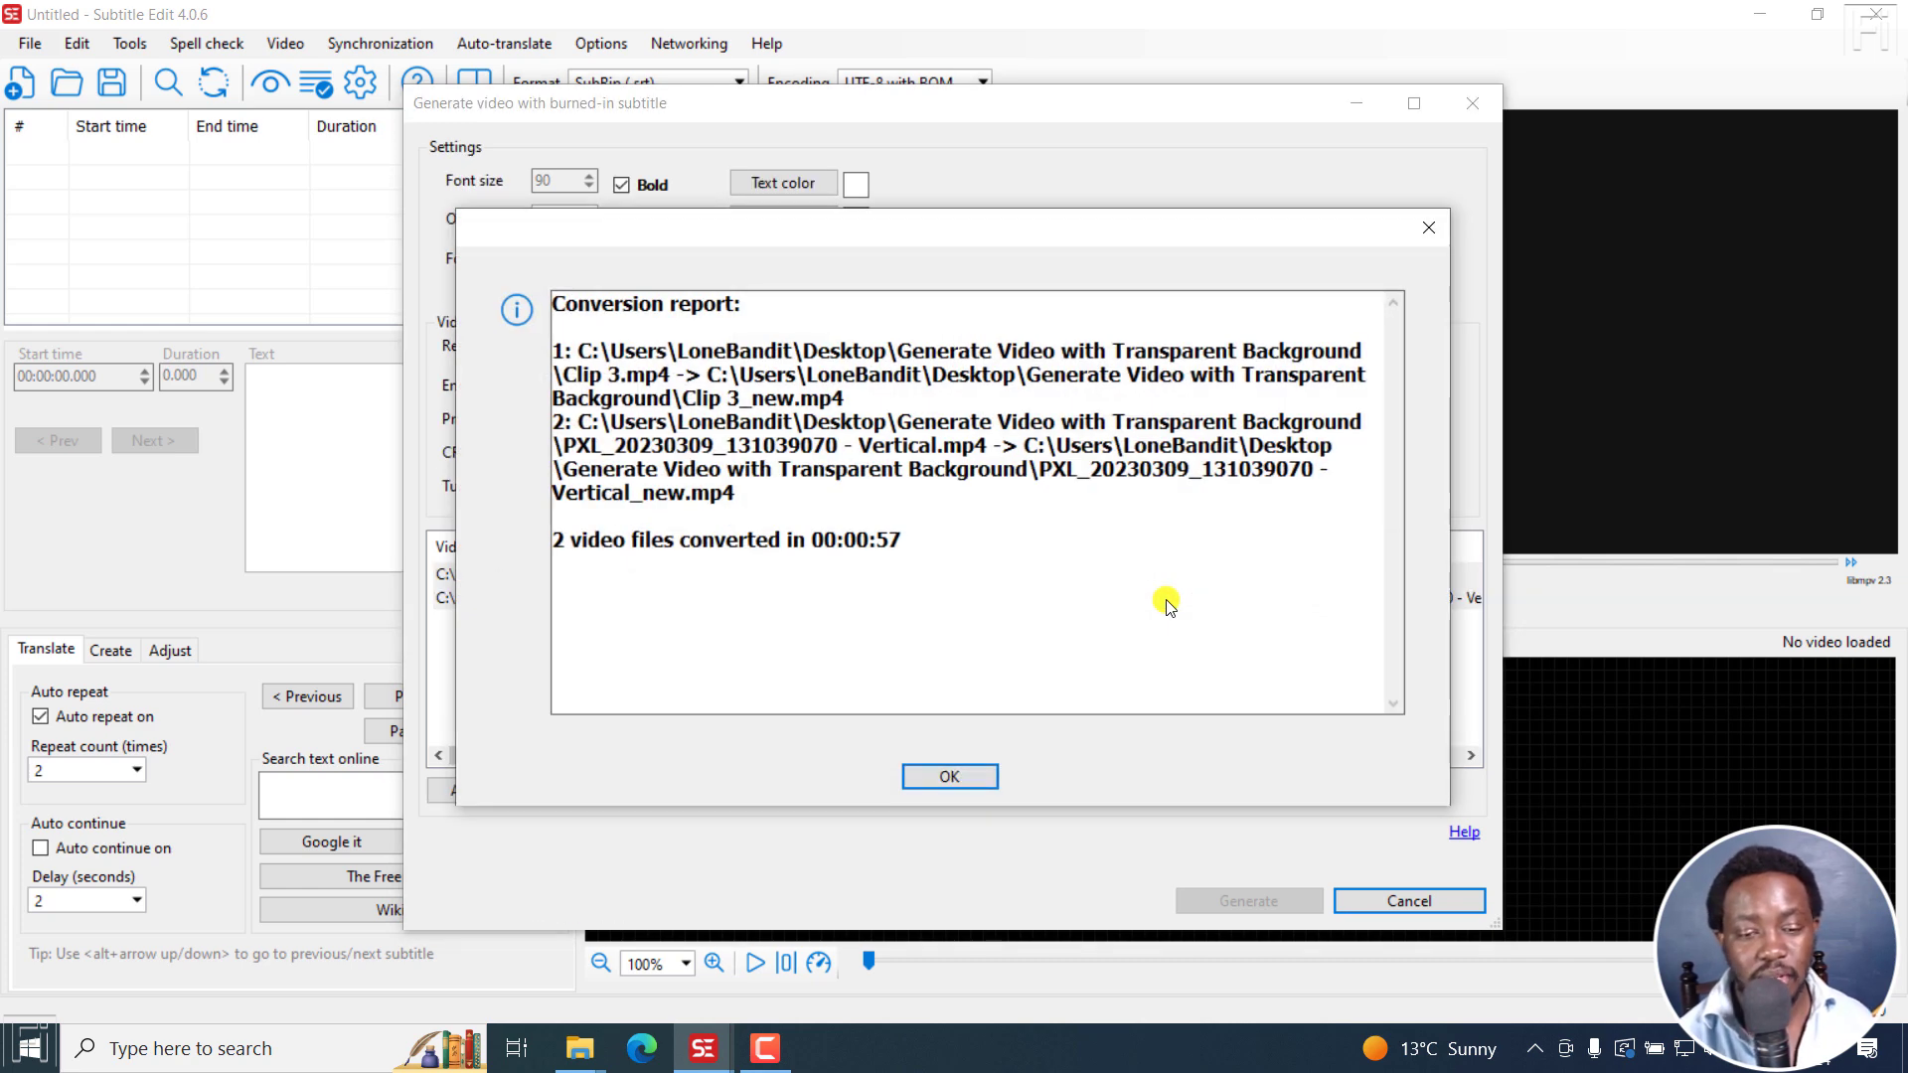
{"action": "left_click", "coordinate": [956, 776]}
- Switch to the File Explorer window of the Generate Video with Transparent Background folder and refresh its file list
{"action": "left_click", "coordinate": [579, 1048]}
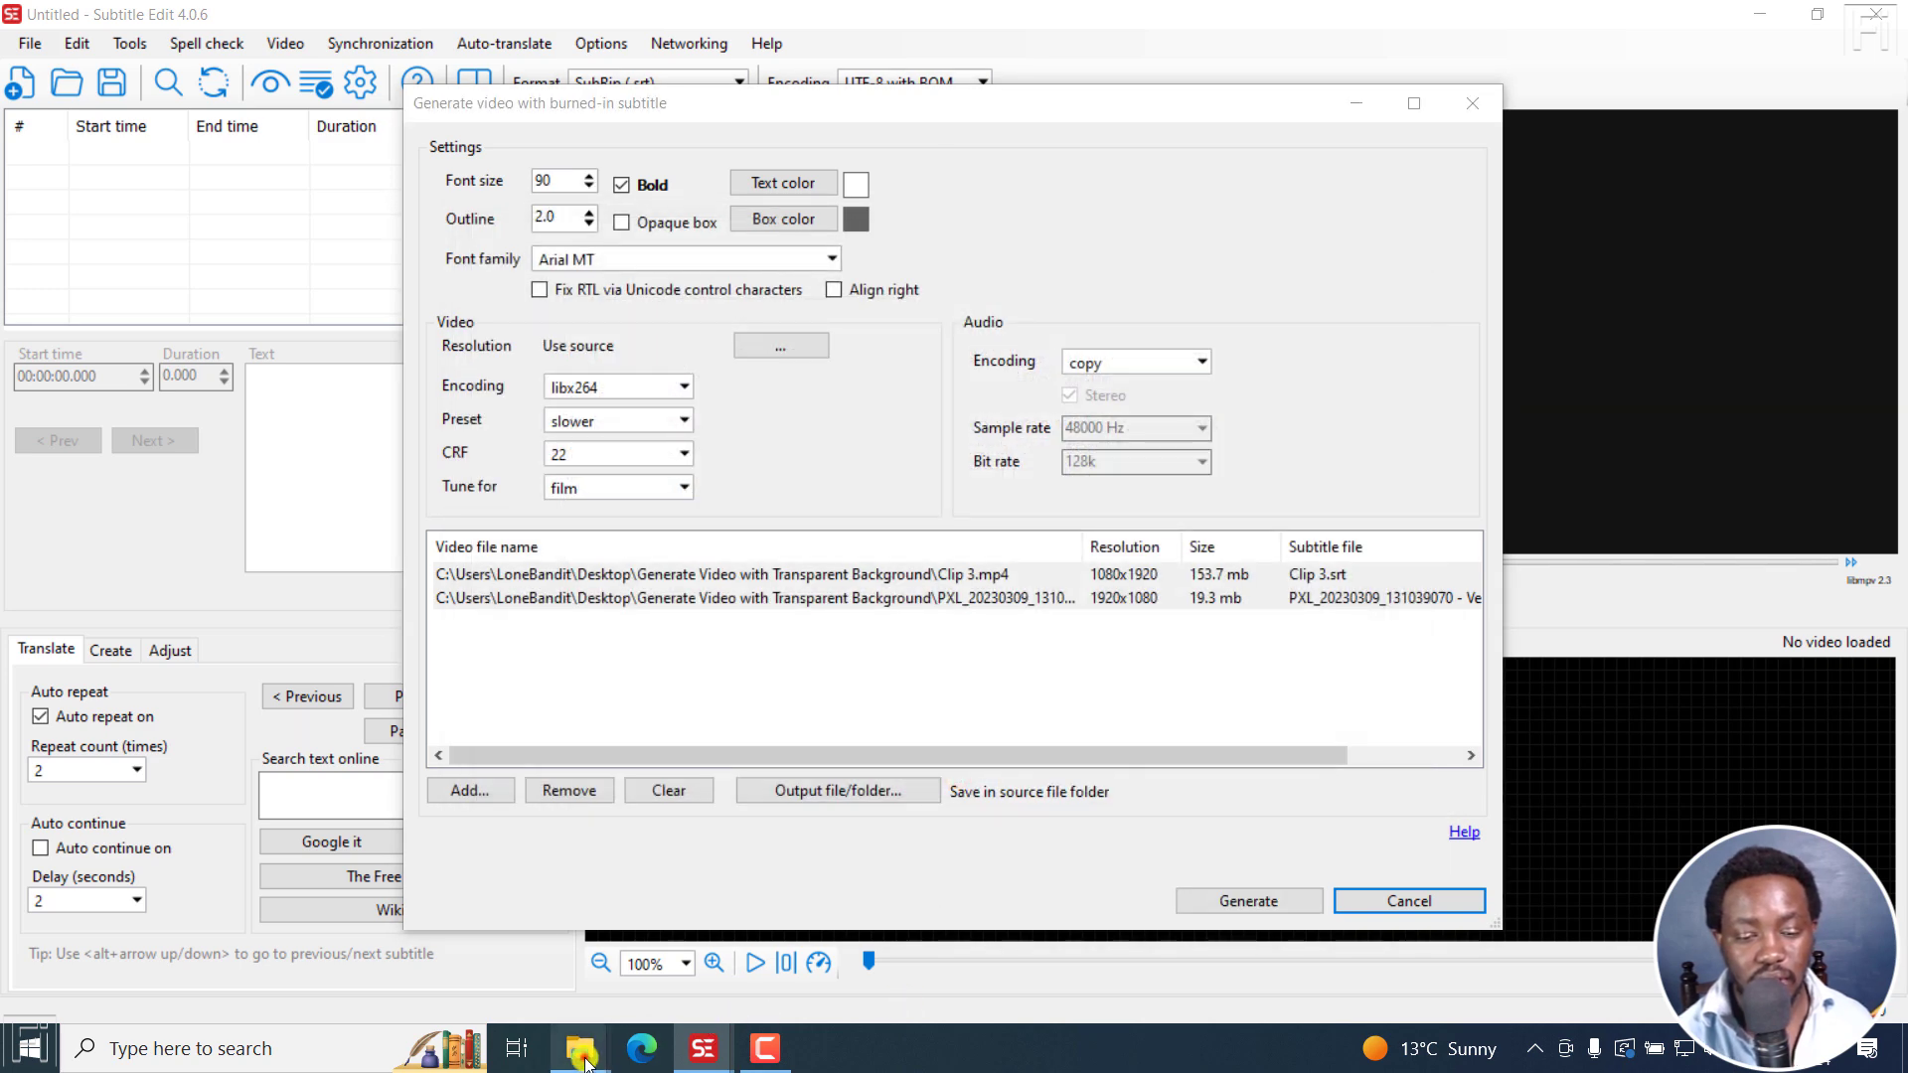
{"action": "left_click", "coordinate": [767, 962]}
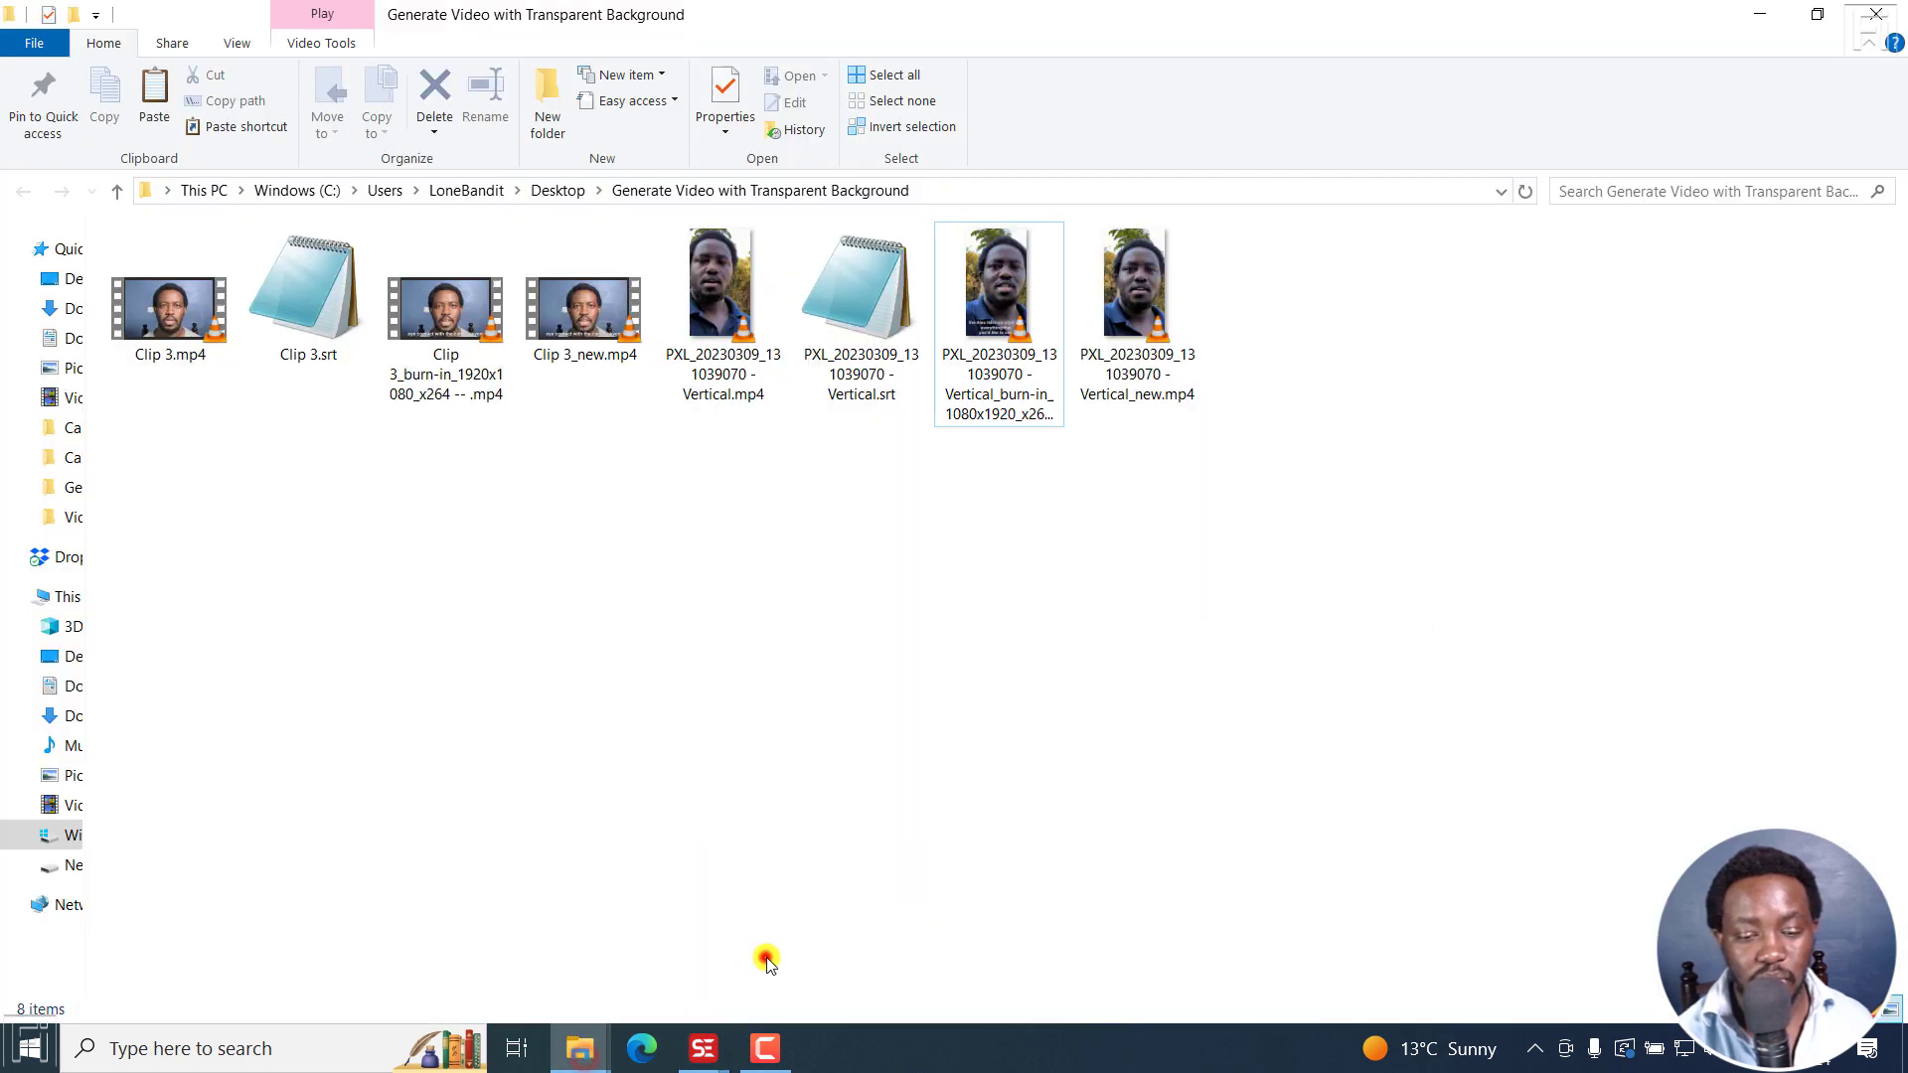
{"action": "left_click", "coordinate": [1137, 640]}
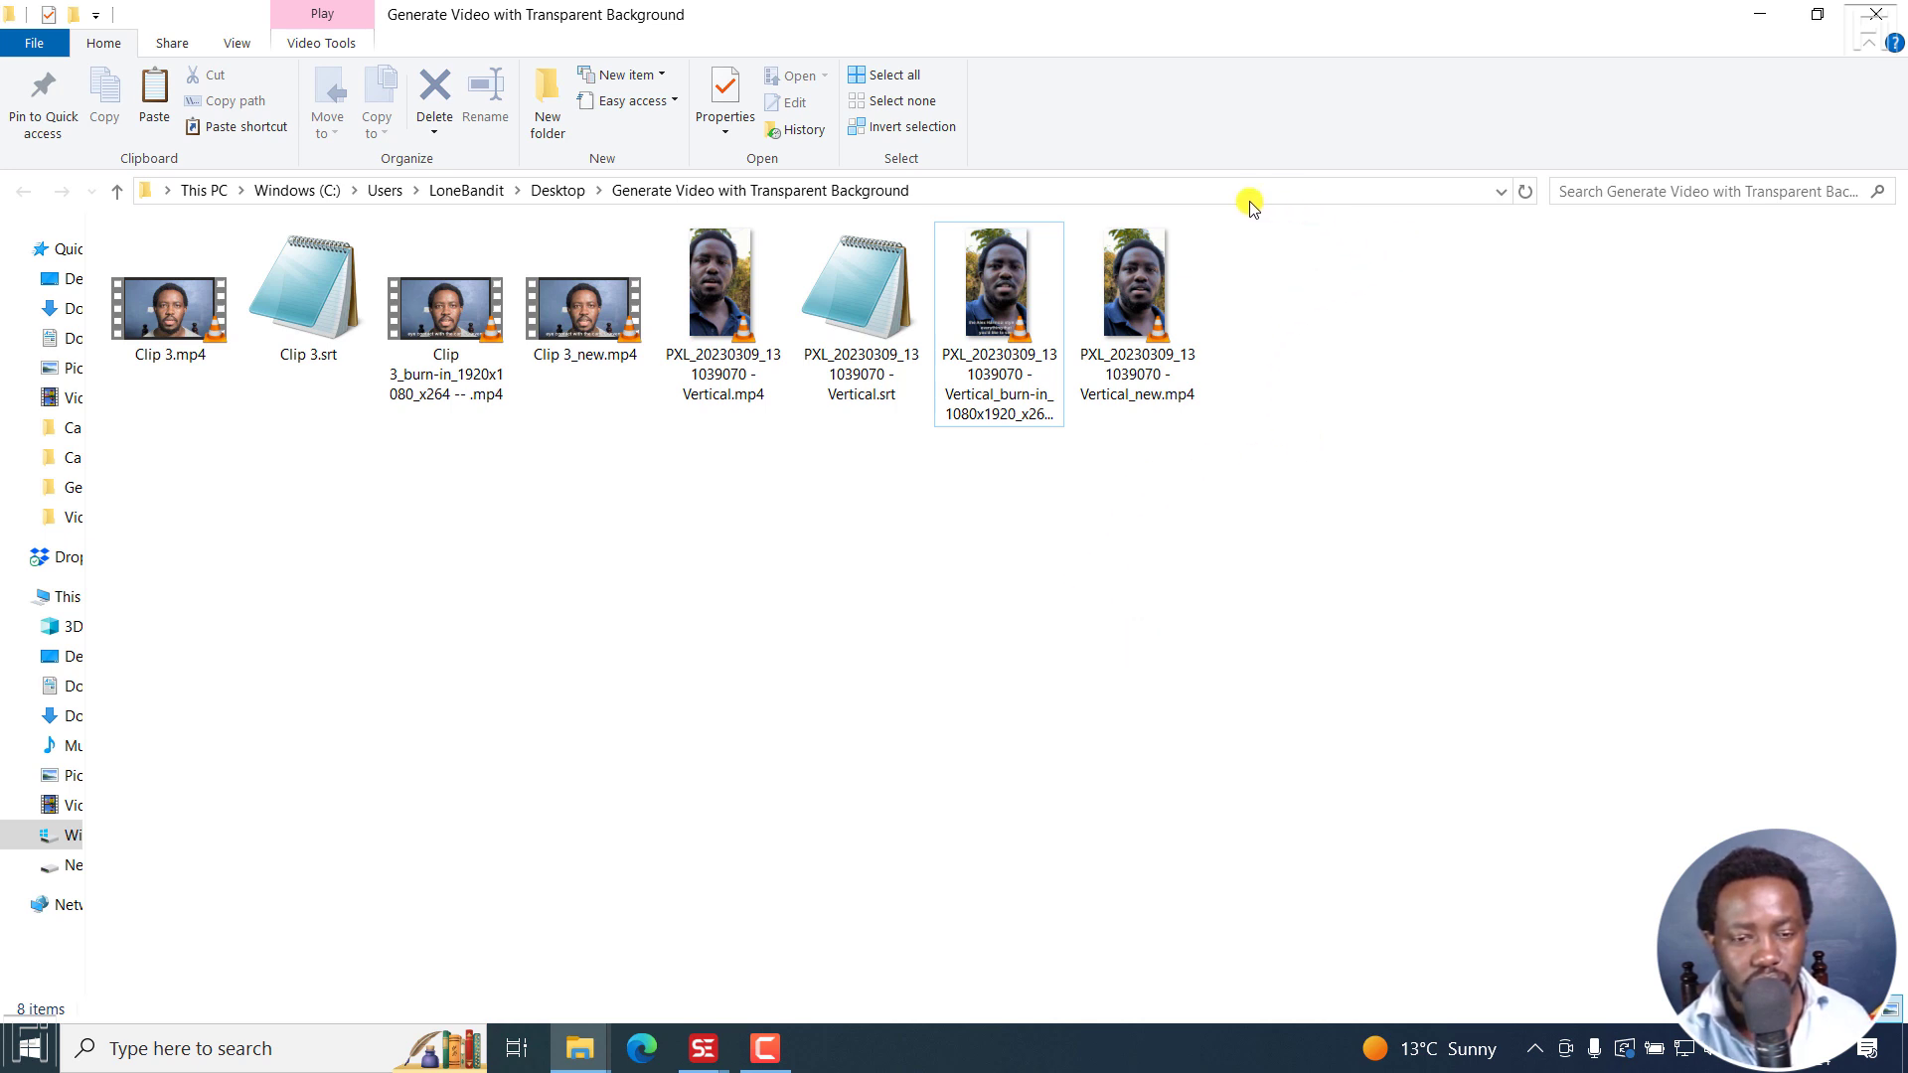
{"action": "left_click", "coordinate": [1527, 195]}
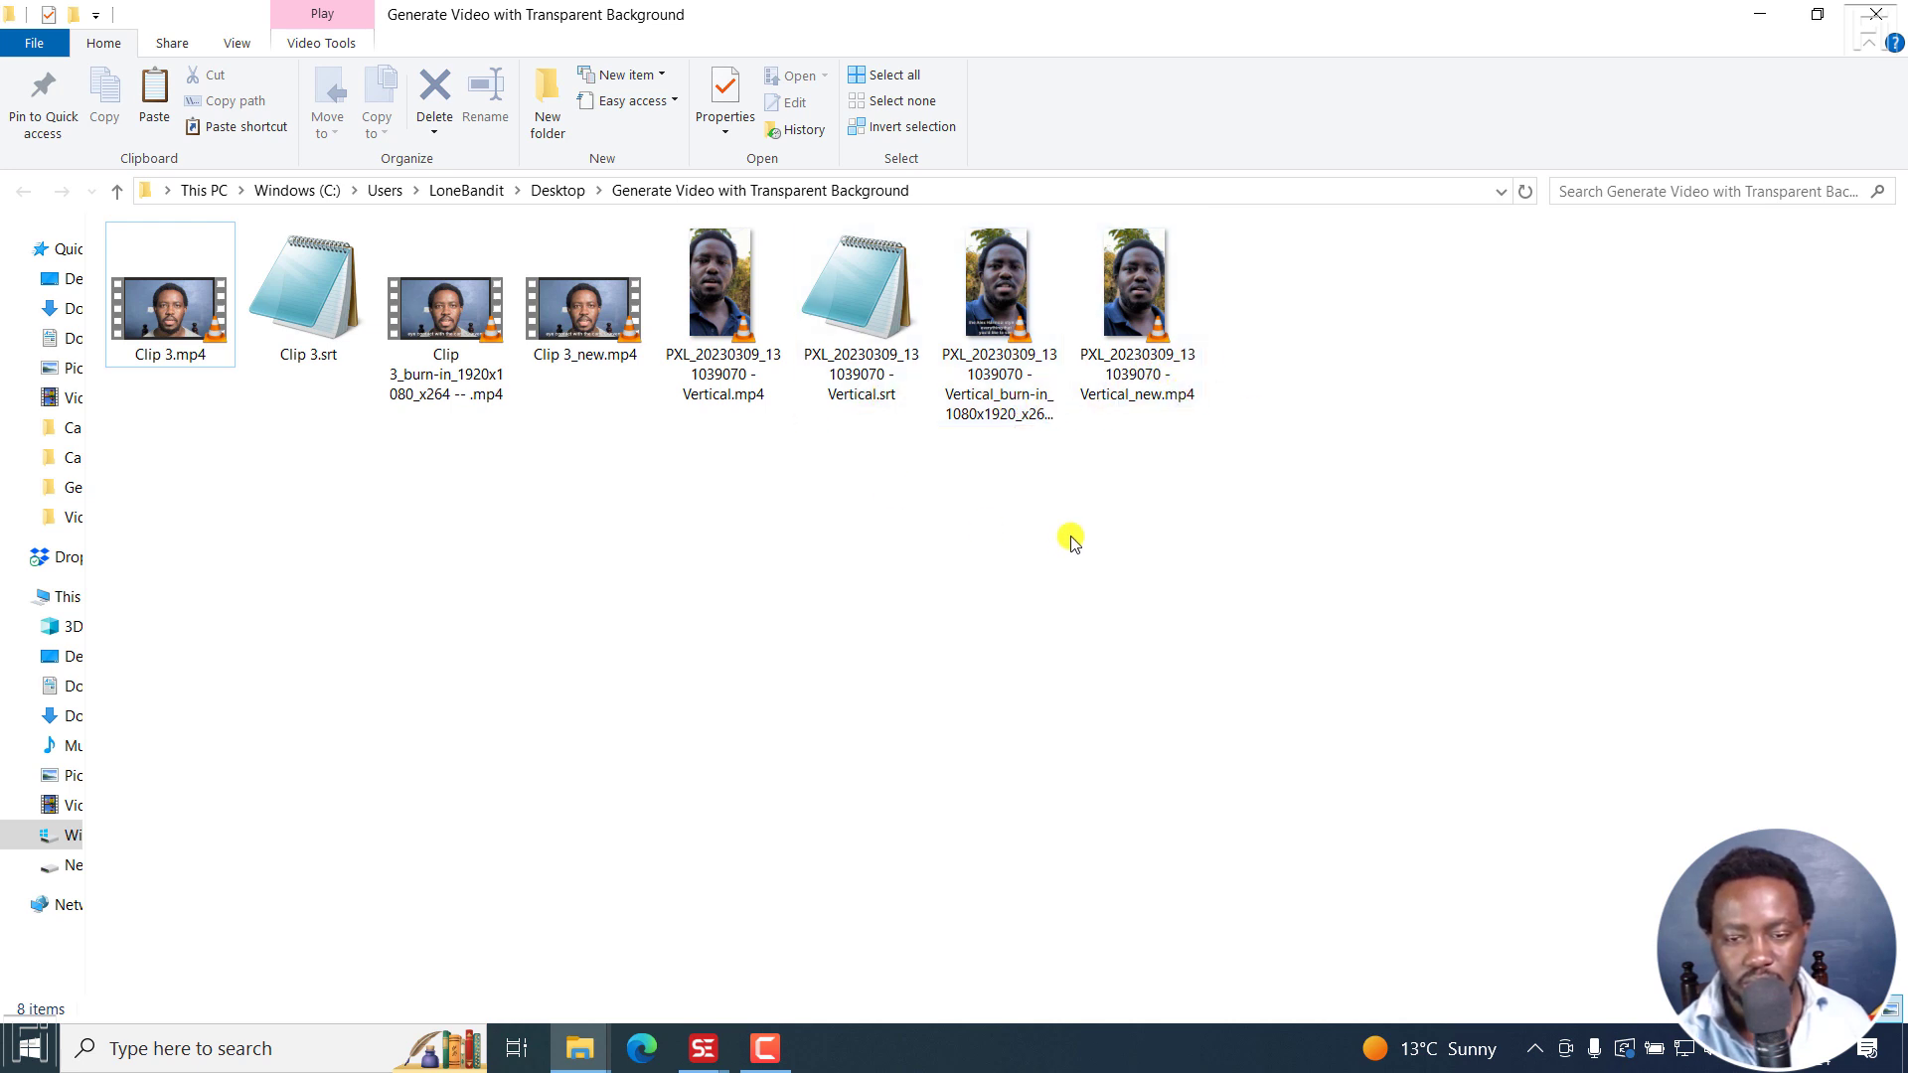
- Play PXL_20230309_131039070 - Vertical_new.mp4 in VLC to check its burned-in subtitles, pause it and close the player
{"action": "double_click", "coordinate": [1147, 364]}
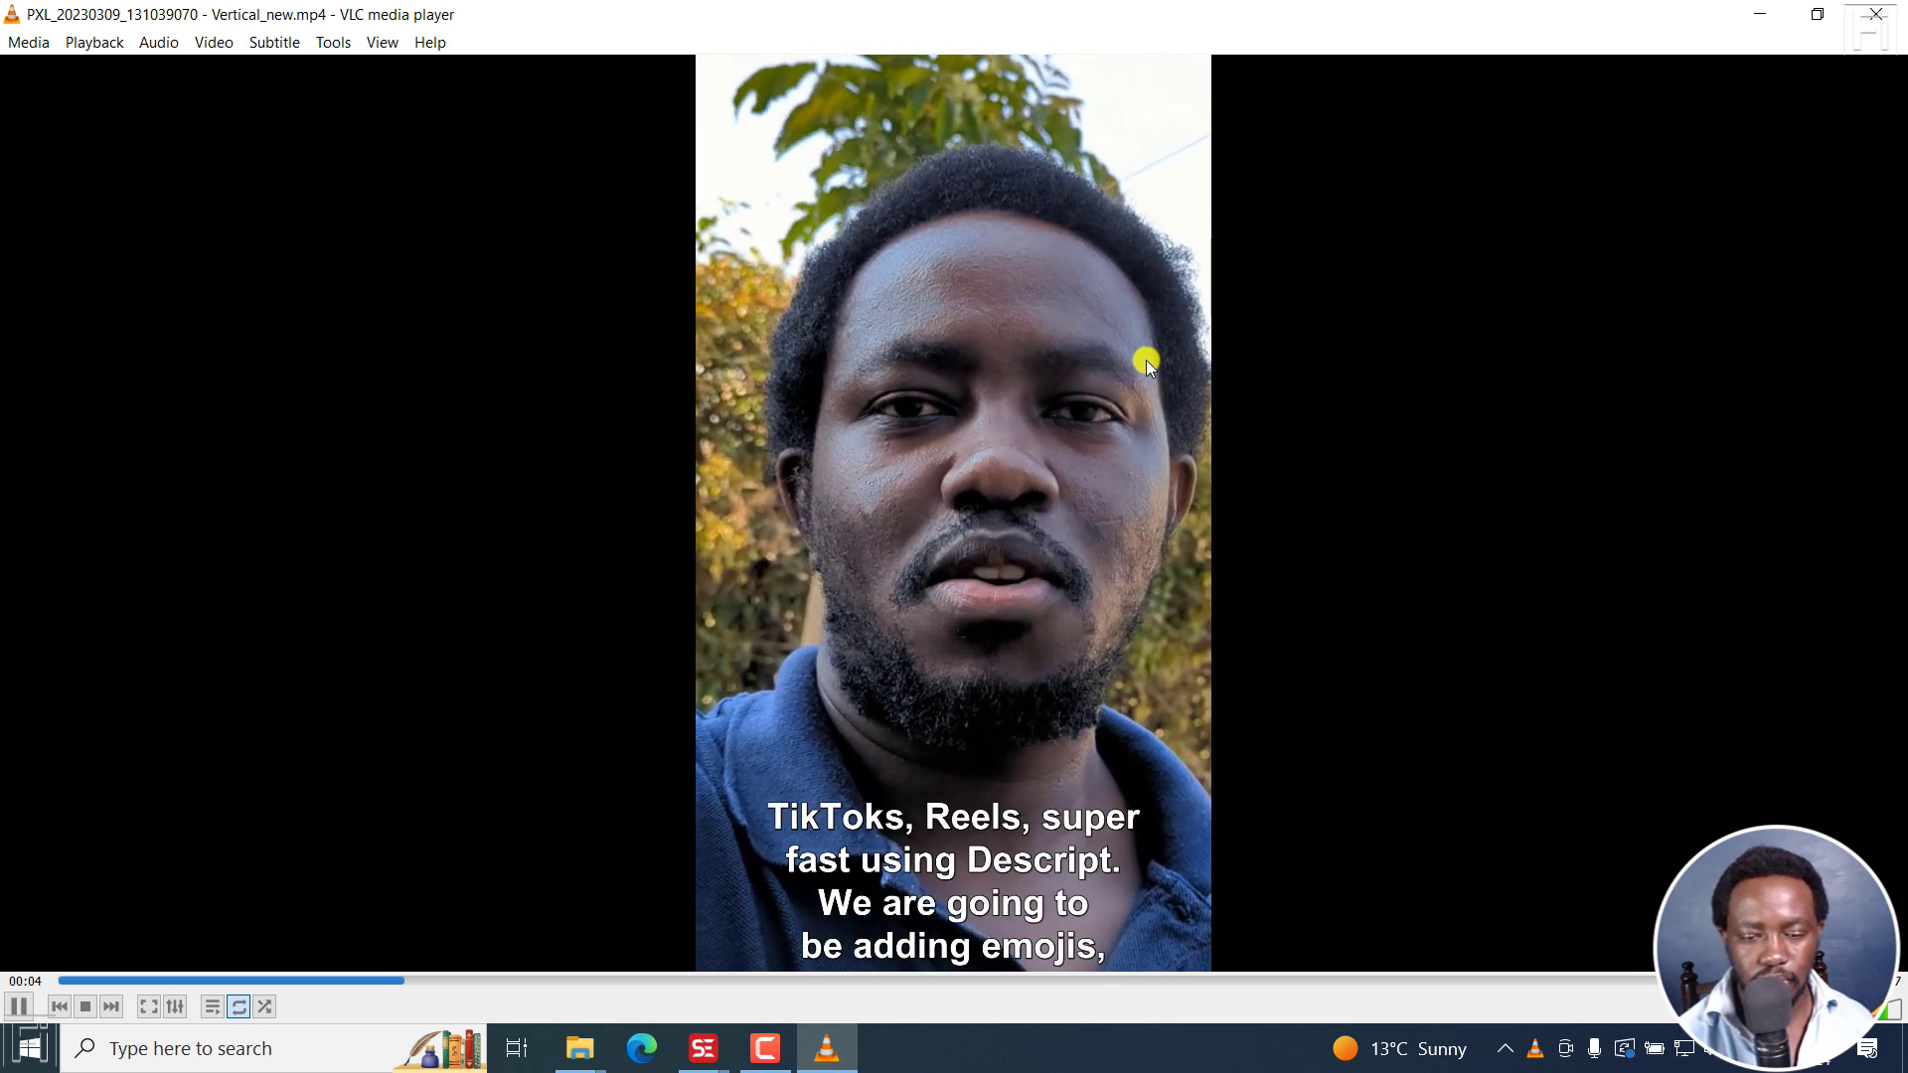
{"action": "key", "text": "space"}
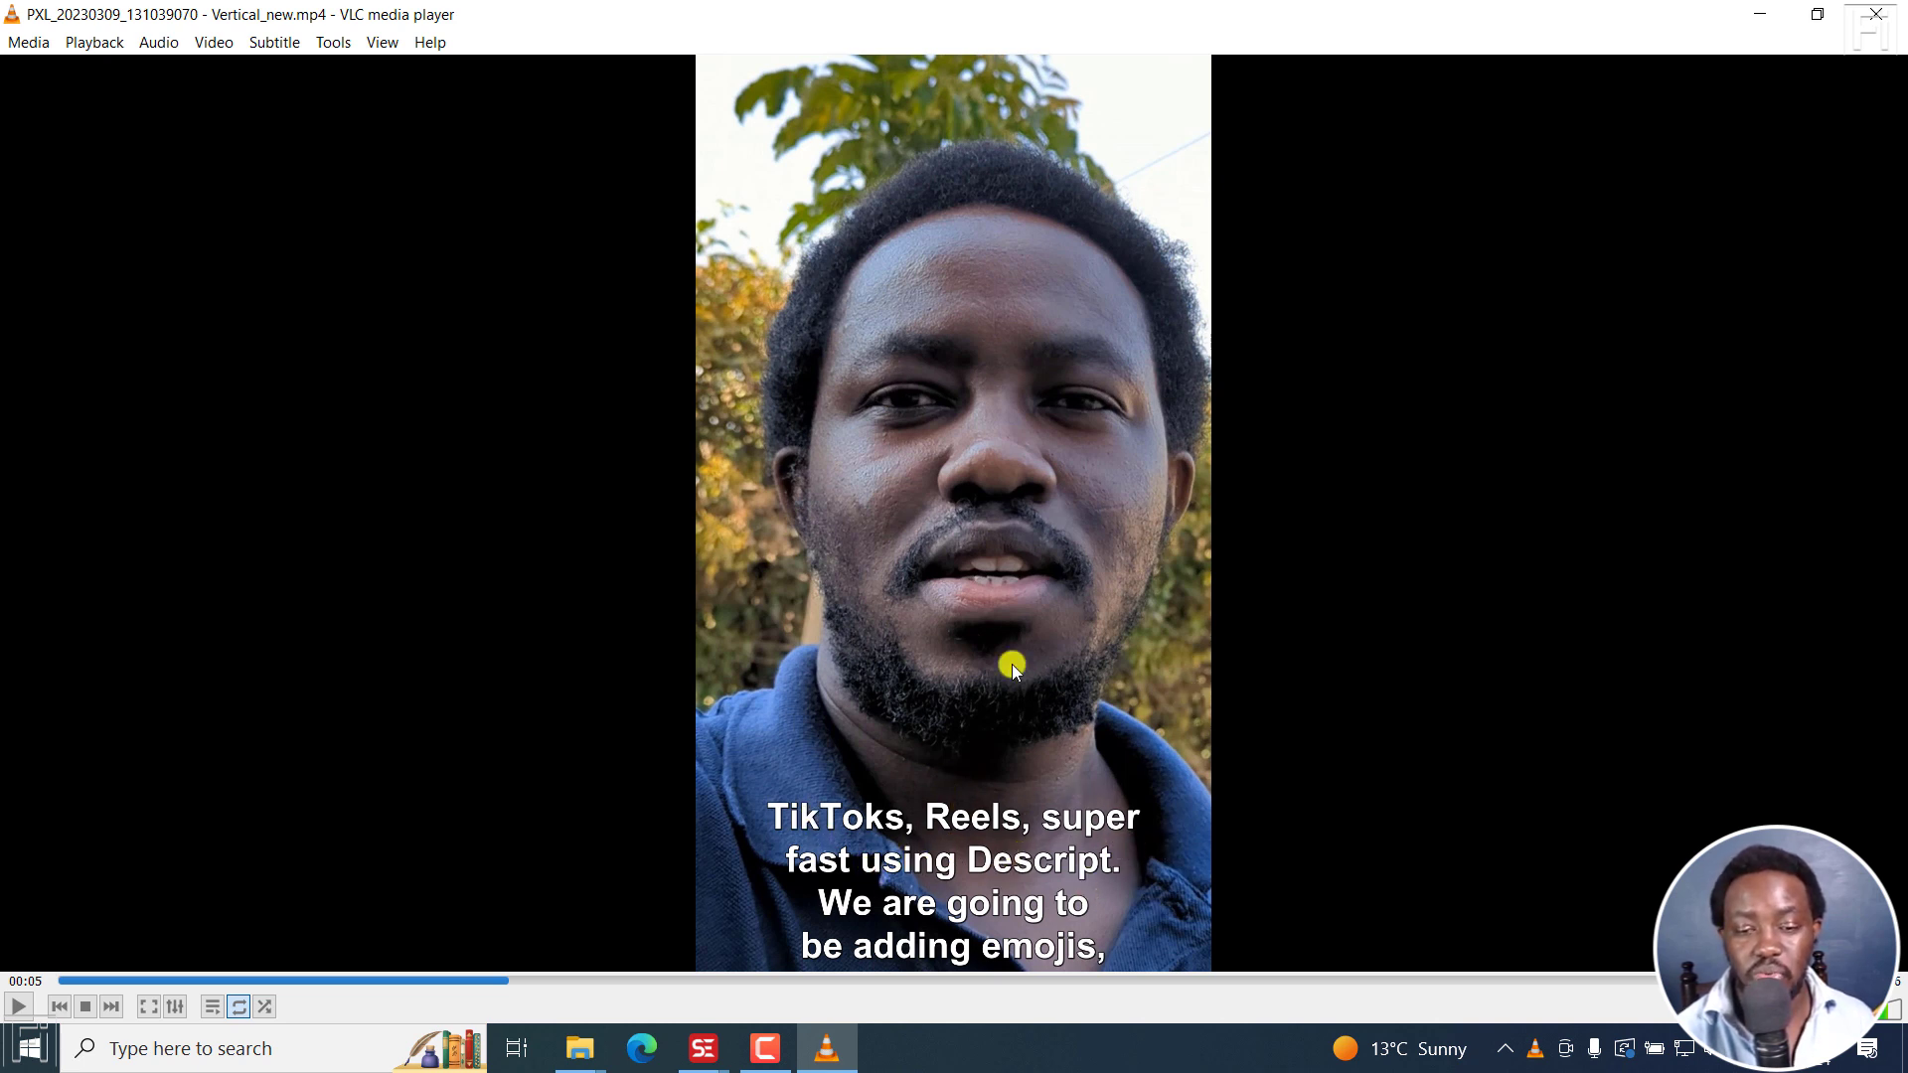
{"action": "left_click", "coordinate": [1889, 12]}
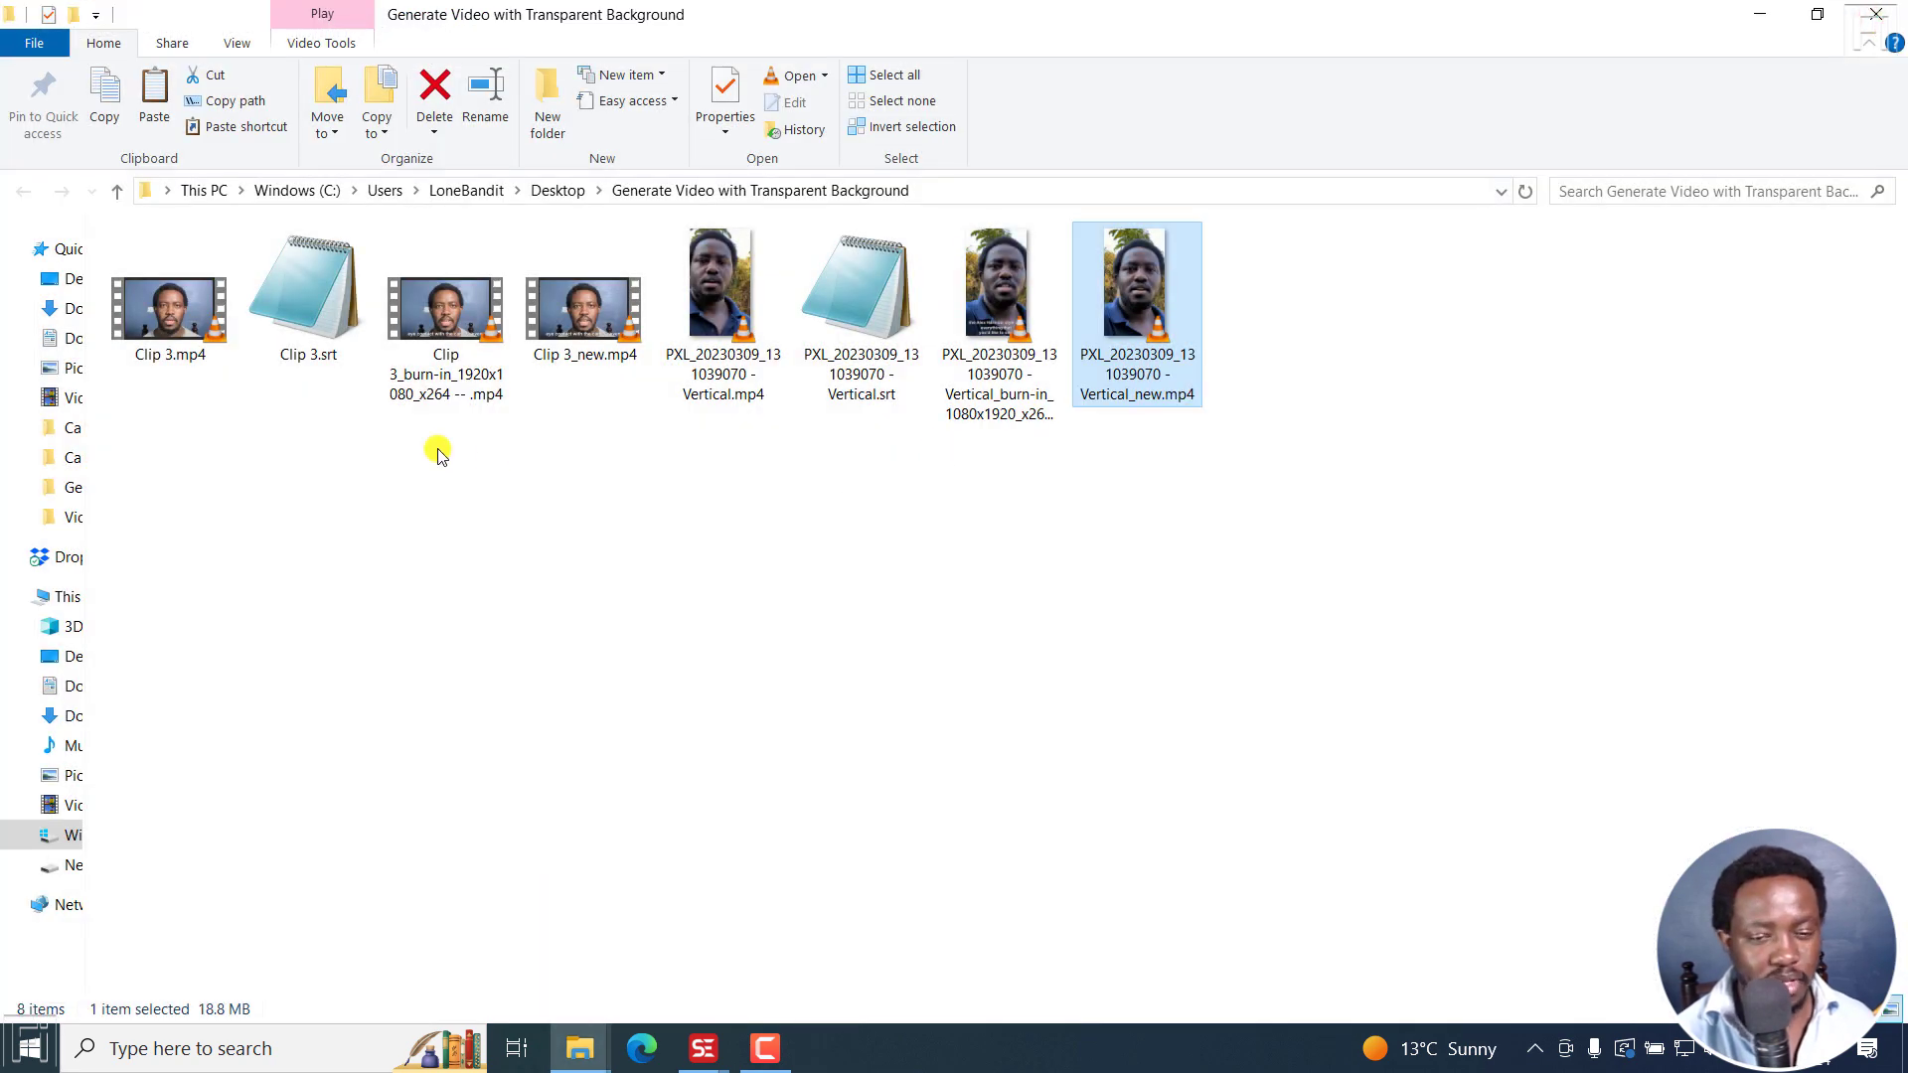
- Play Clip 3_new.mp4 in VLC to check its burned-in subtitles, pause it and close the player
{"action": "left_click", "coordinate": [464, 470]}
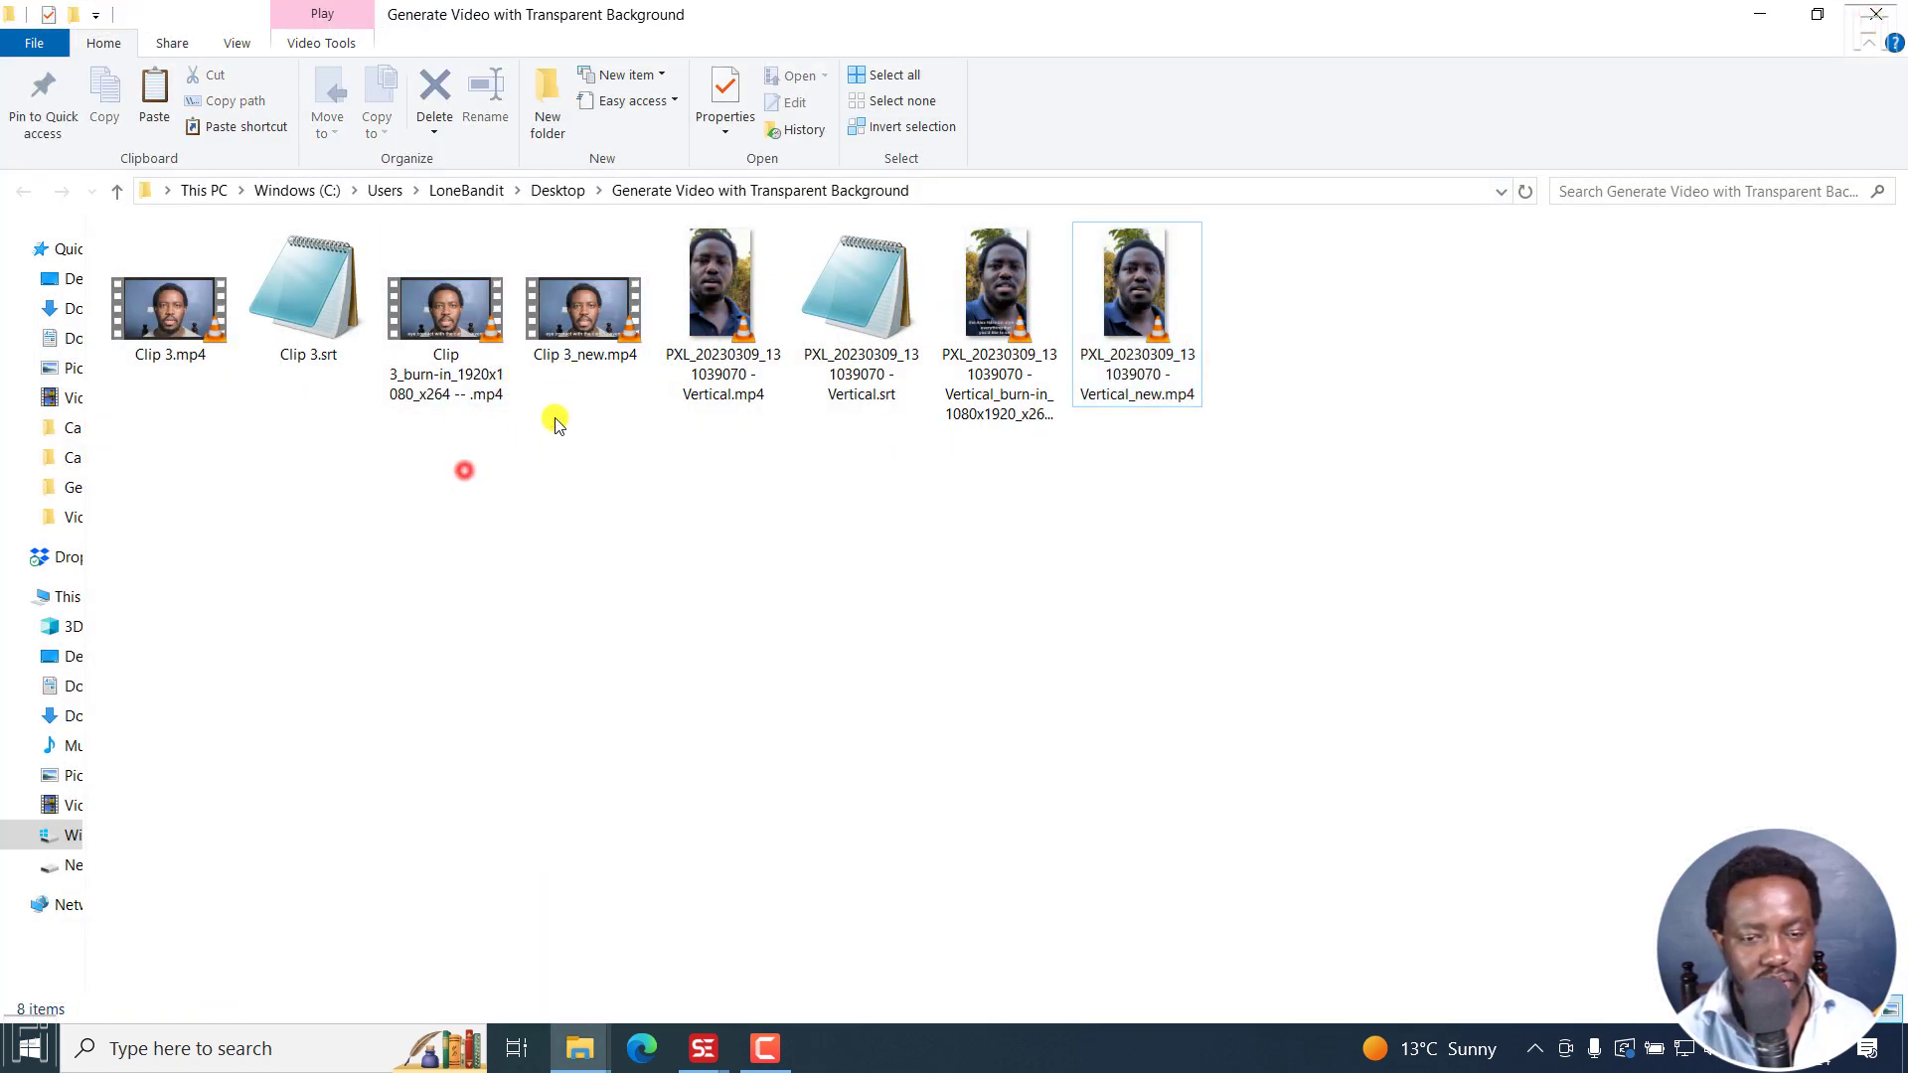
{"action": "double_click", "coordinate": [557, 354]}
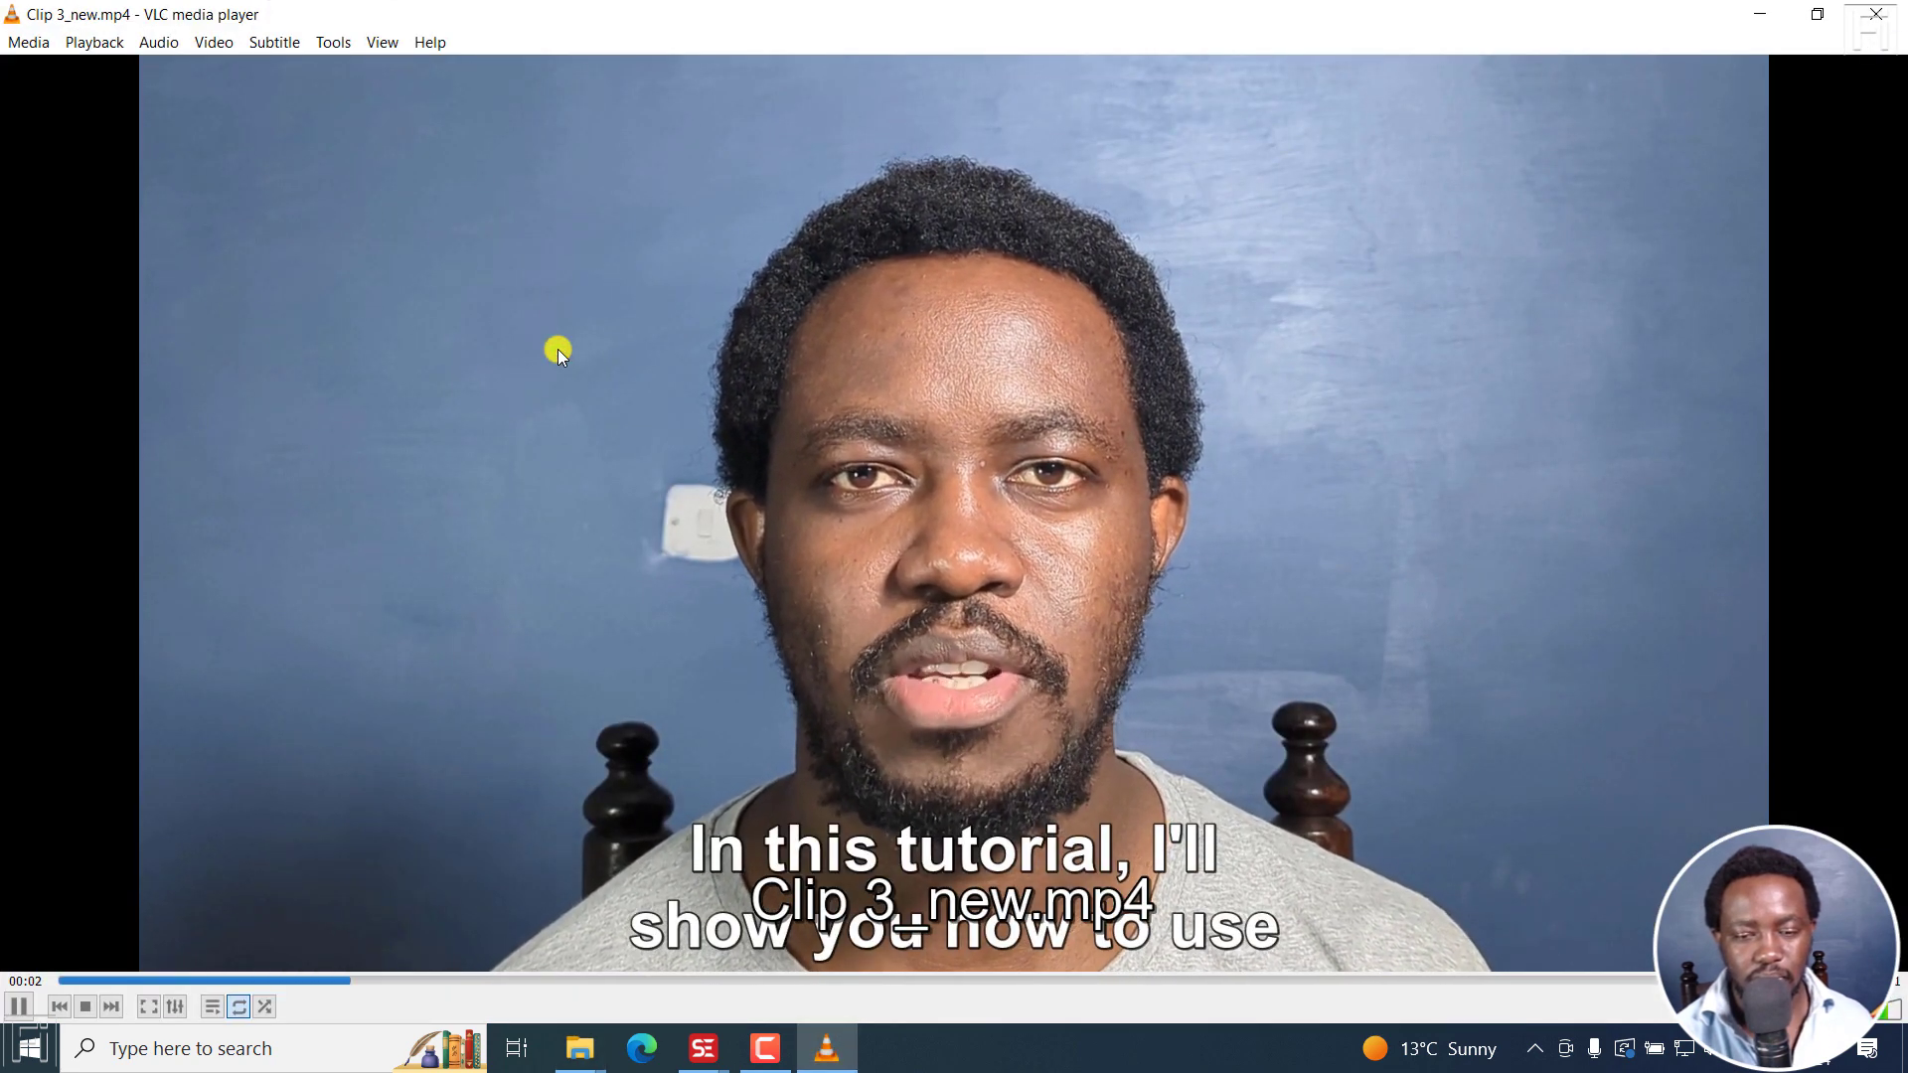
{"action": "key", "text": "space"}
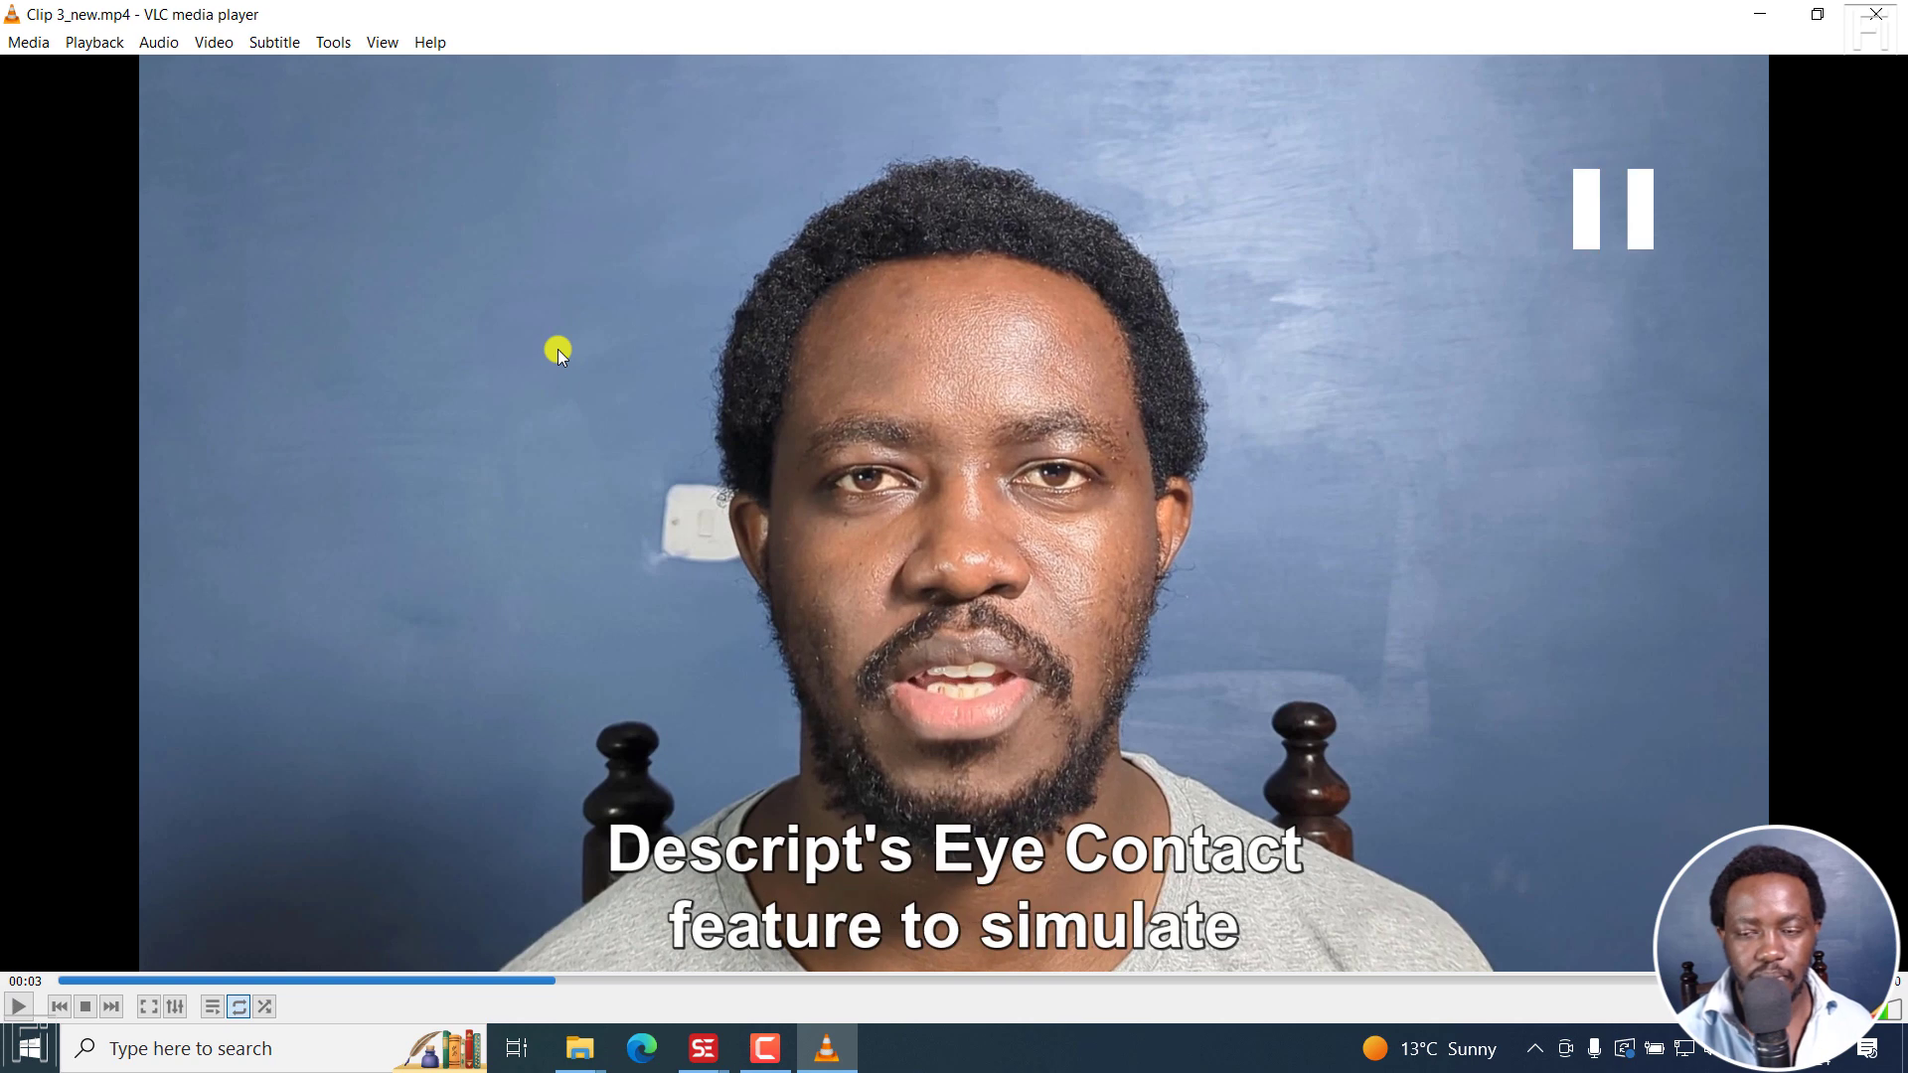
{"action": "left_click", "coordinate": [1875, 14]}
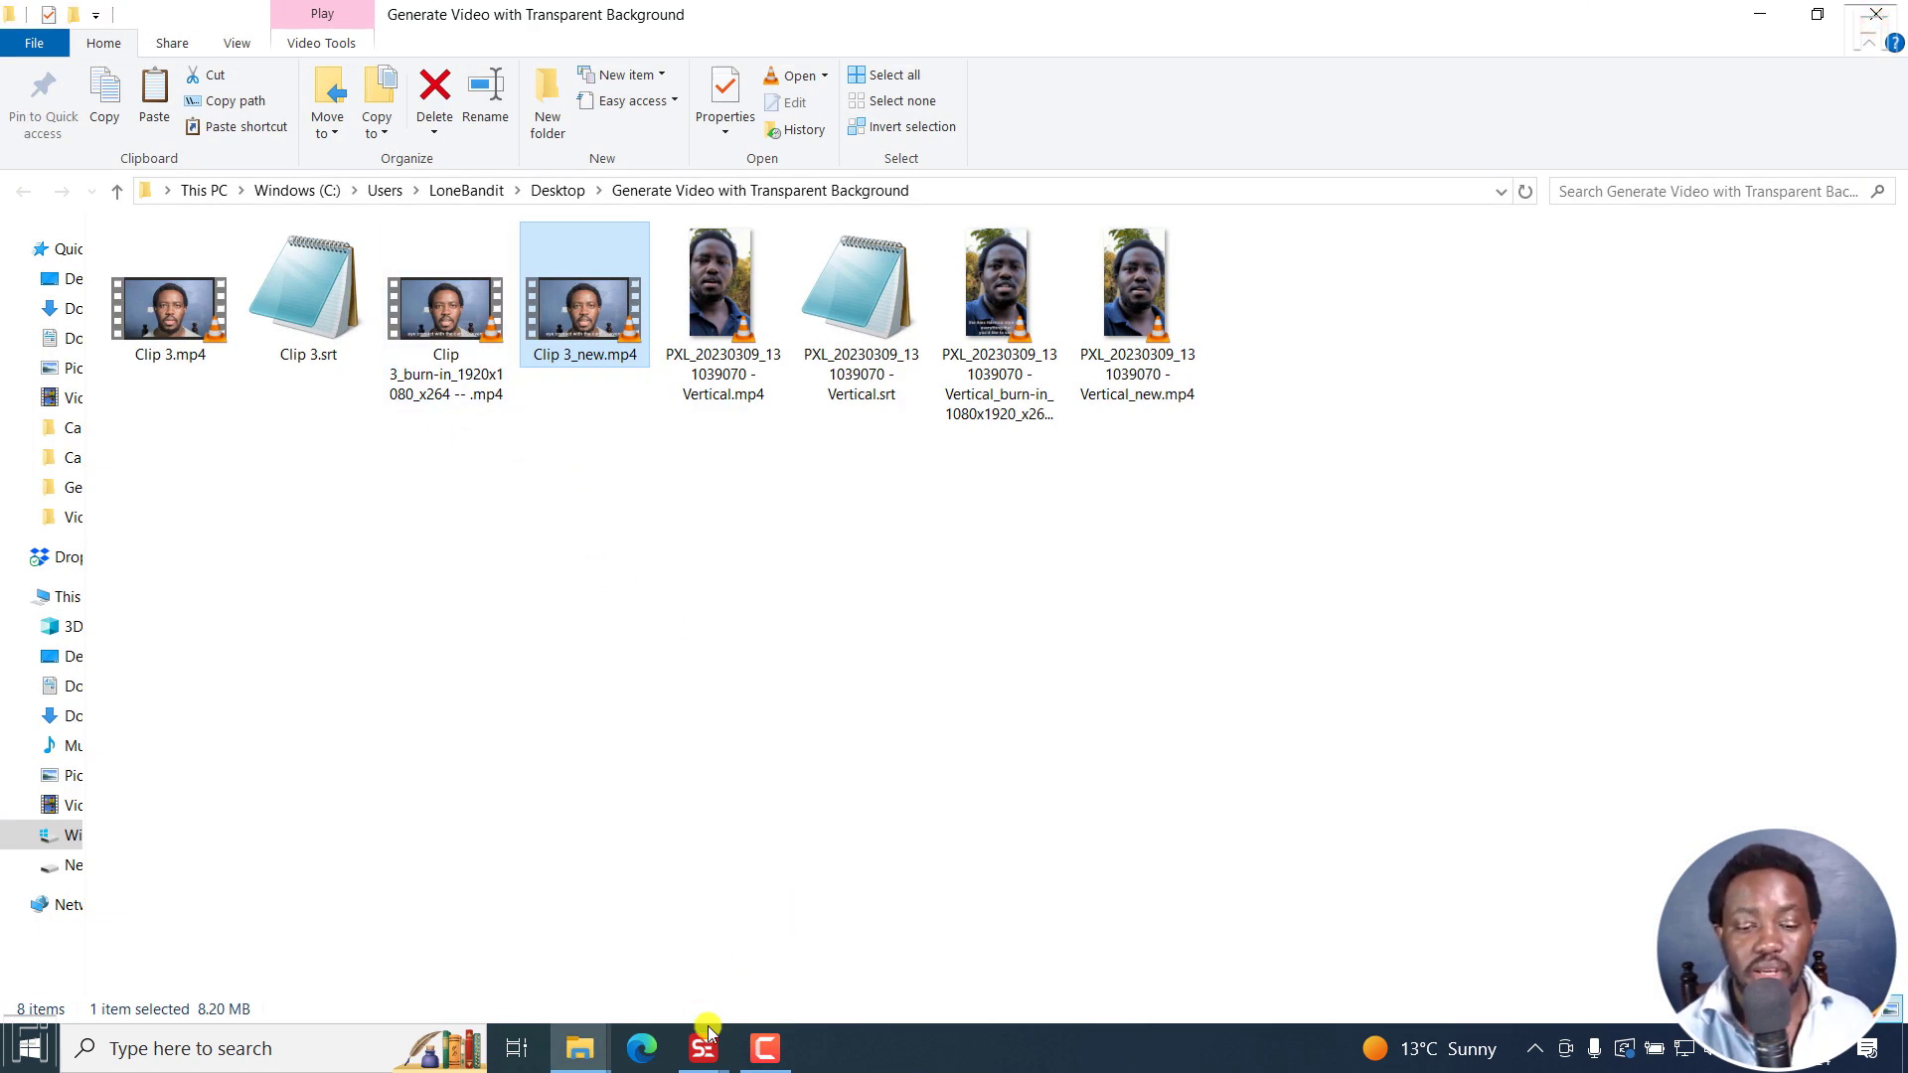
- Switch back to Subtitle Edit and close the burned-in subtitle video settings
{"action": "mouse_move", "coordinate": [707, 1034]}
{"action": "left_click", "coordinate": [807, 949]}
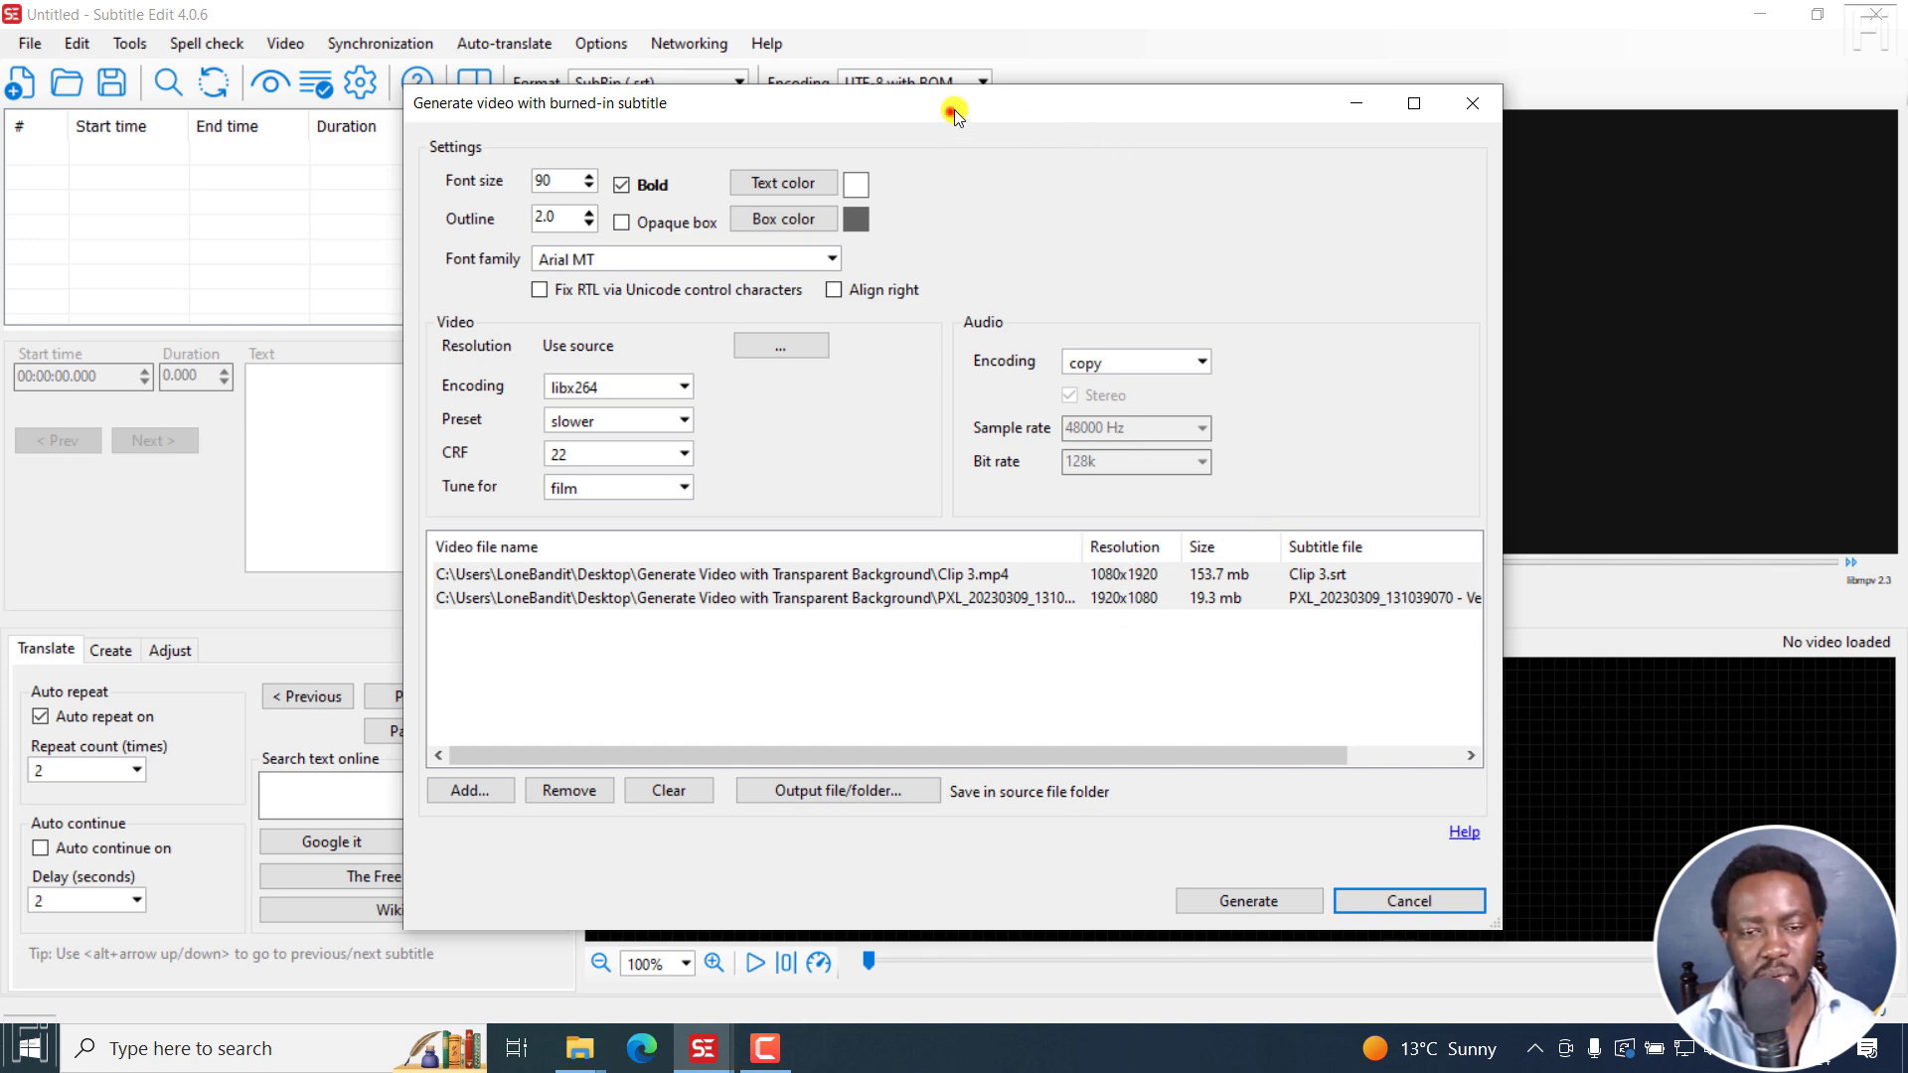
{"action": "left_click_drag", "start_coordinate": [954, 114], "coordinate": [979, 99]}
{"action": "left_click", "coordinate": [1492, 89]}
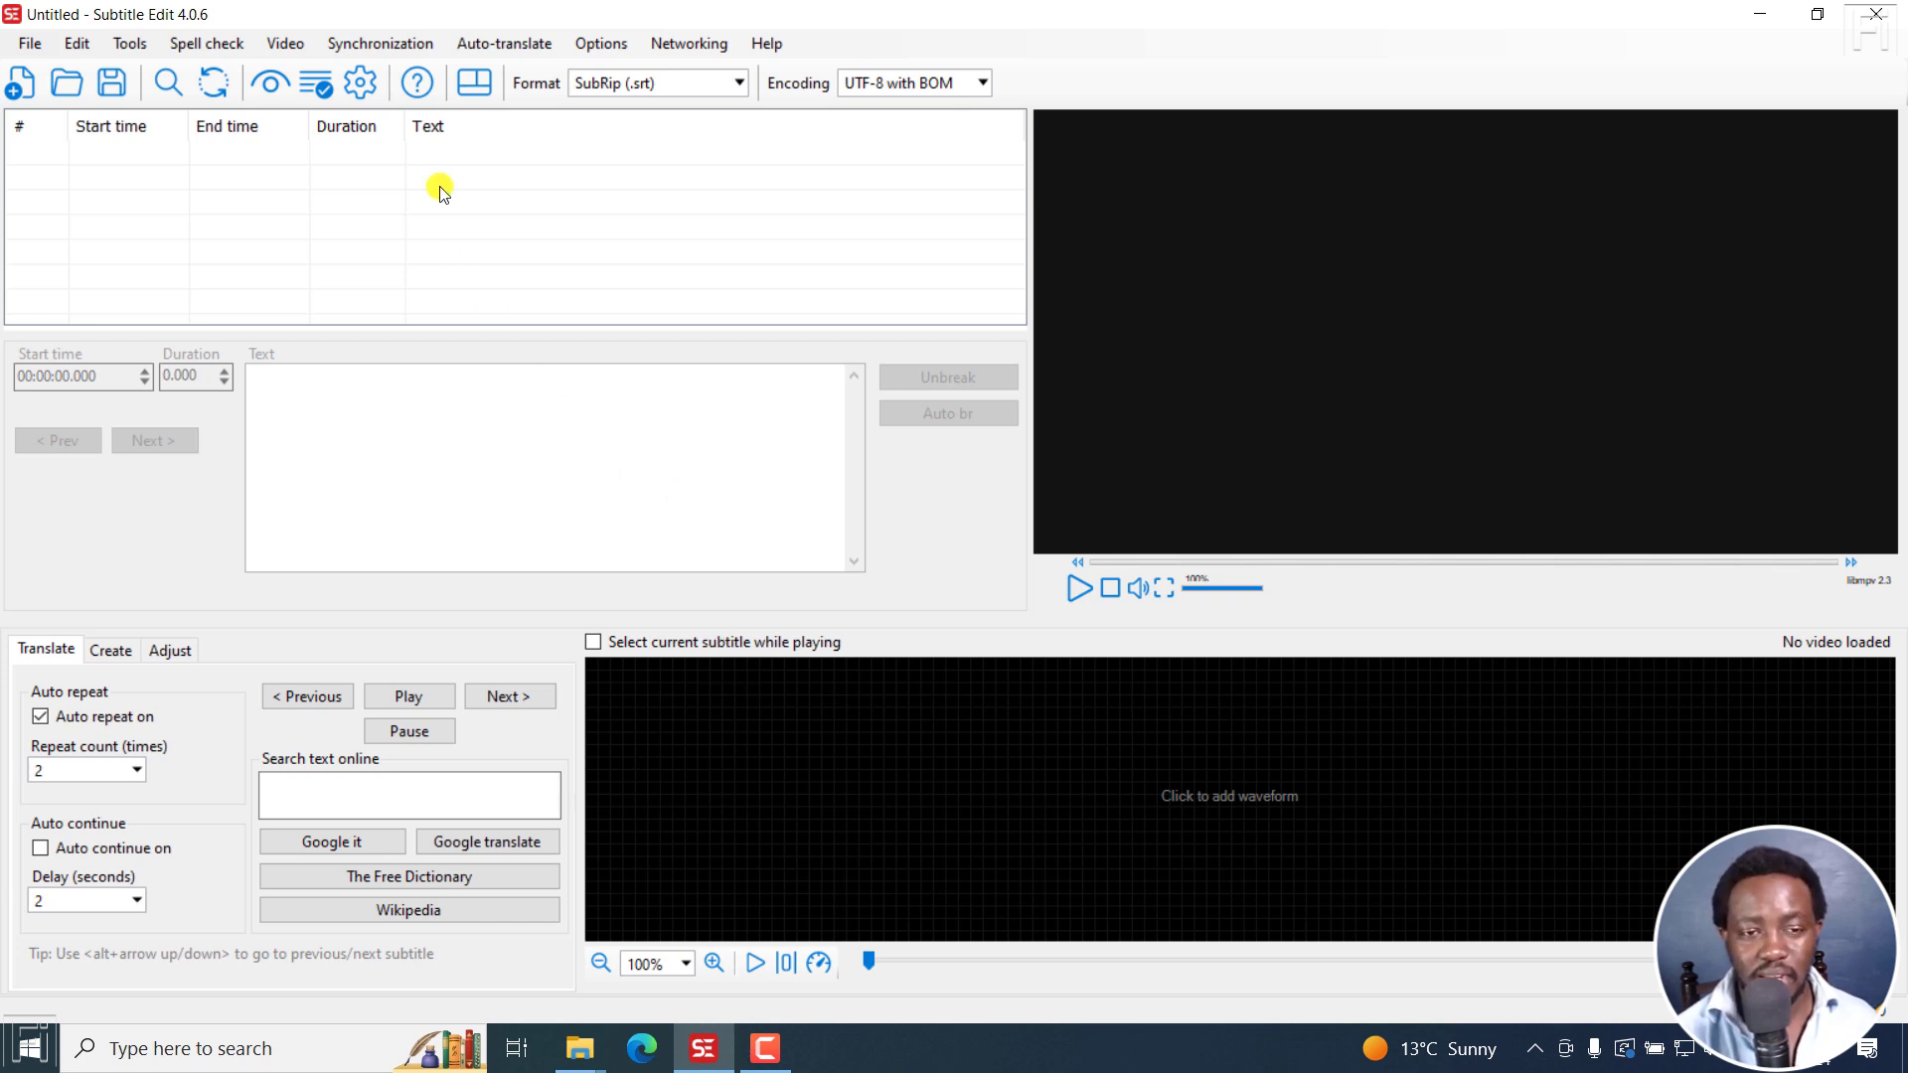
- Load the video Clip 3.mp4 from the Generate Video with Transparent Background folder
{"action": "left_click", "coordinate": [285, 58]}
{"action": "left_click", "coordinate": [320, 74]}
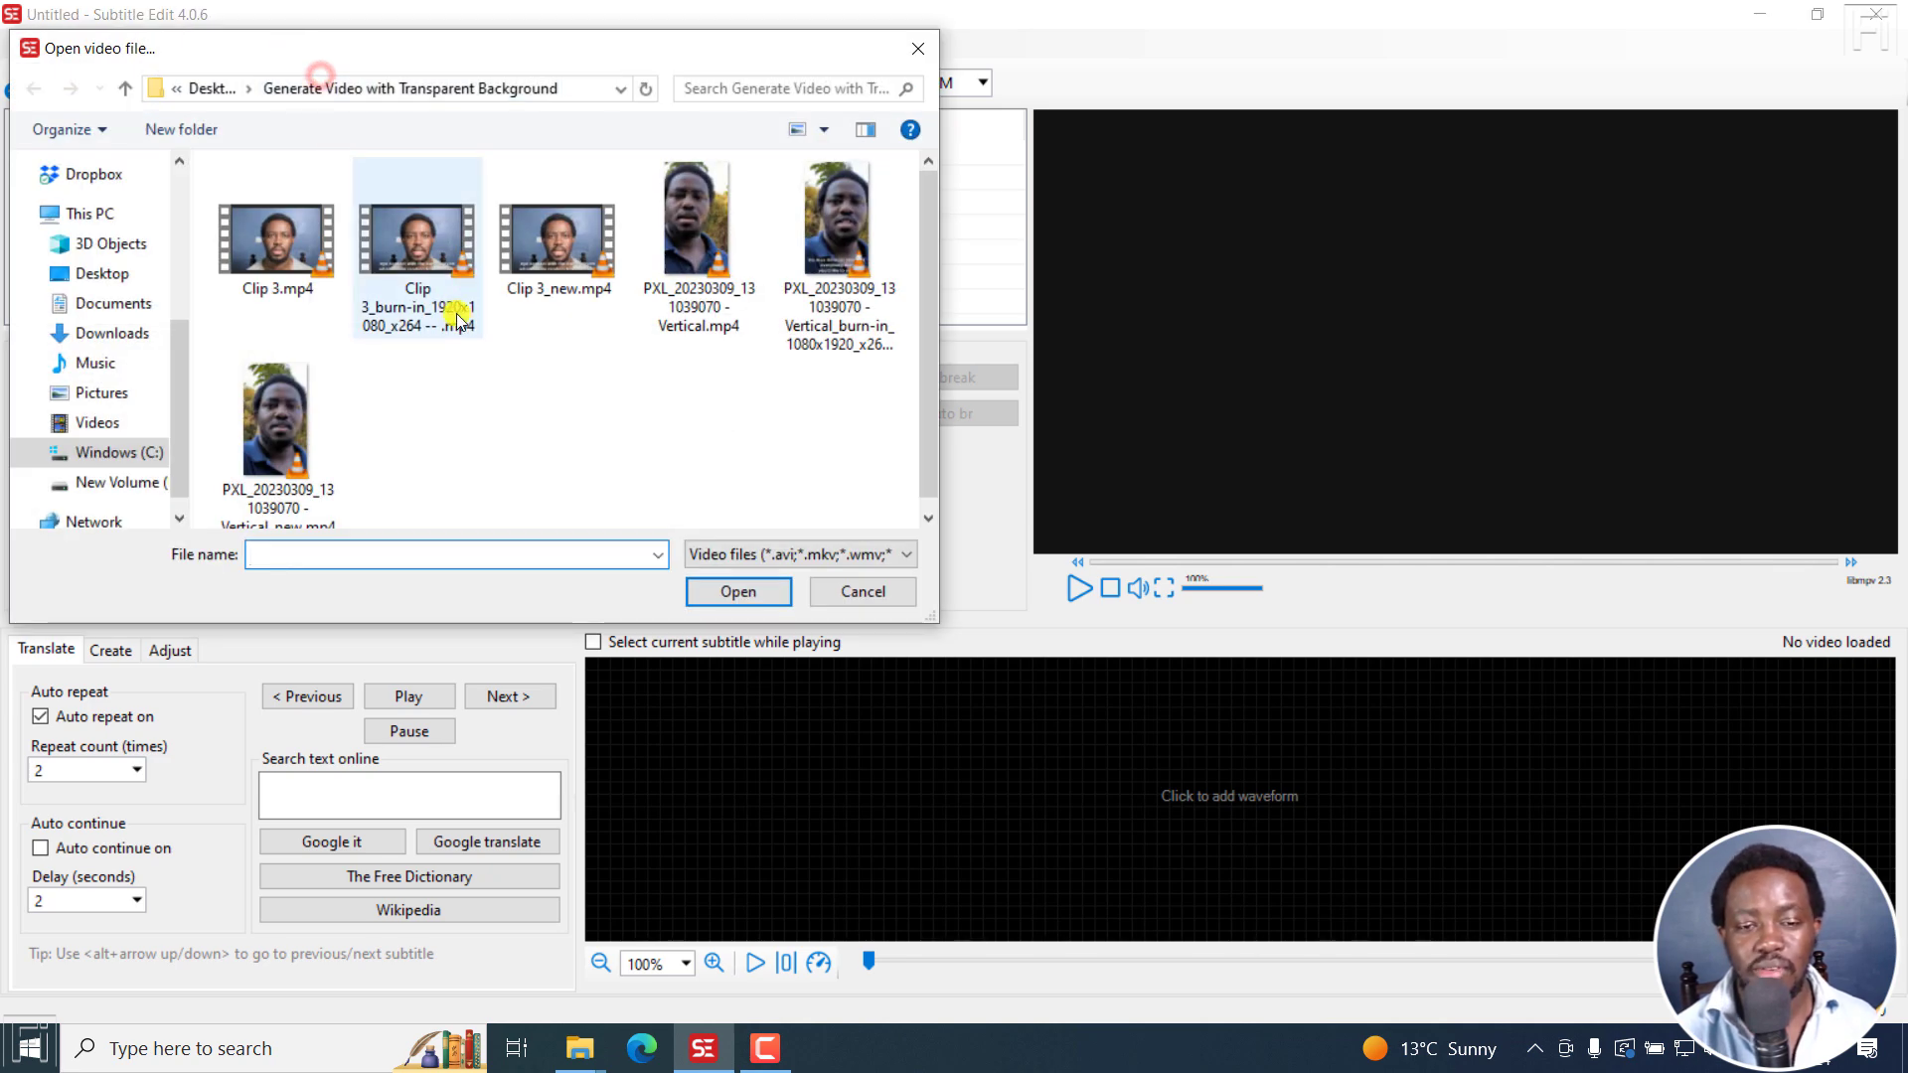
{"action": "left_click", "coordinate": [298, 260]}
{"action": "left_click", "coordinate": [738, 593]}
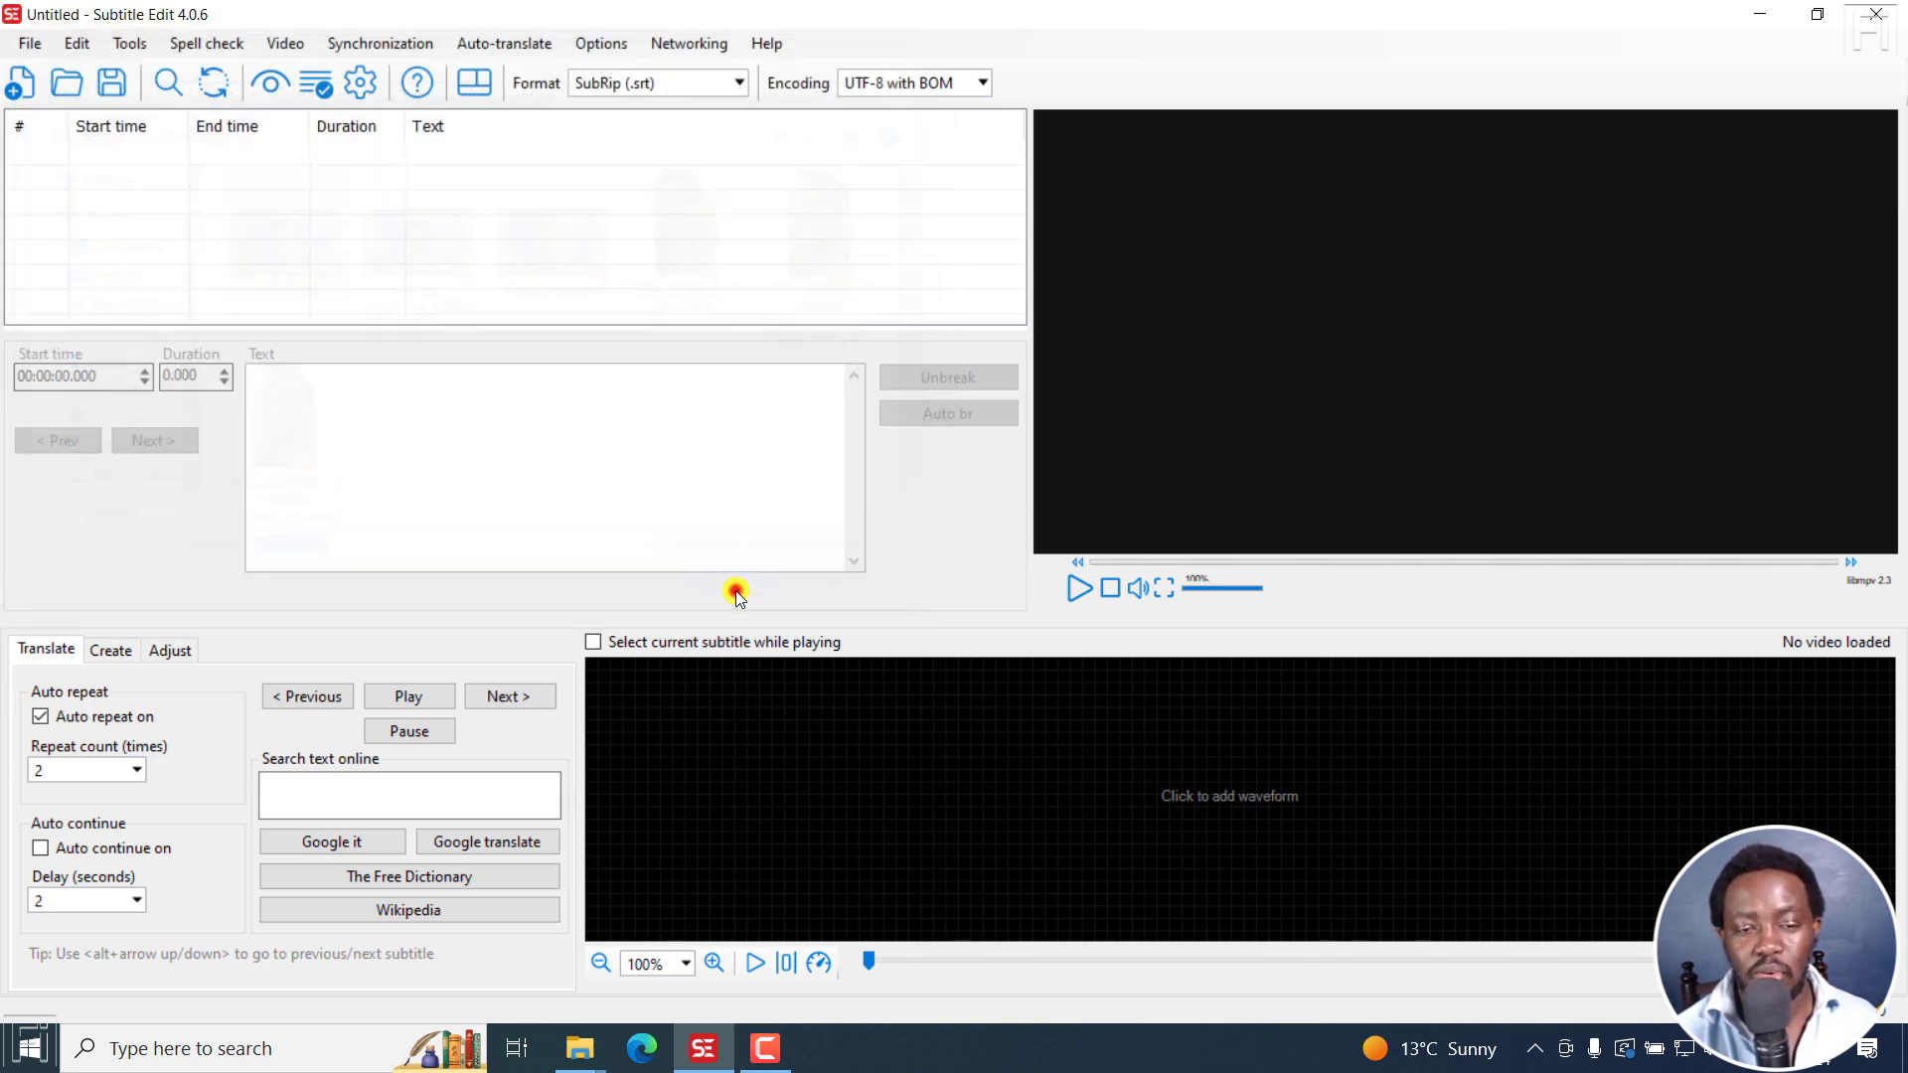
- Open the subtitle file Clip 3.srt while keeping the loaded video, and convert its format to Advanced Sub Station Alpha (.ass)
{"action": "left_click", "coordinate": [25, 46]}
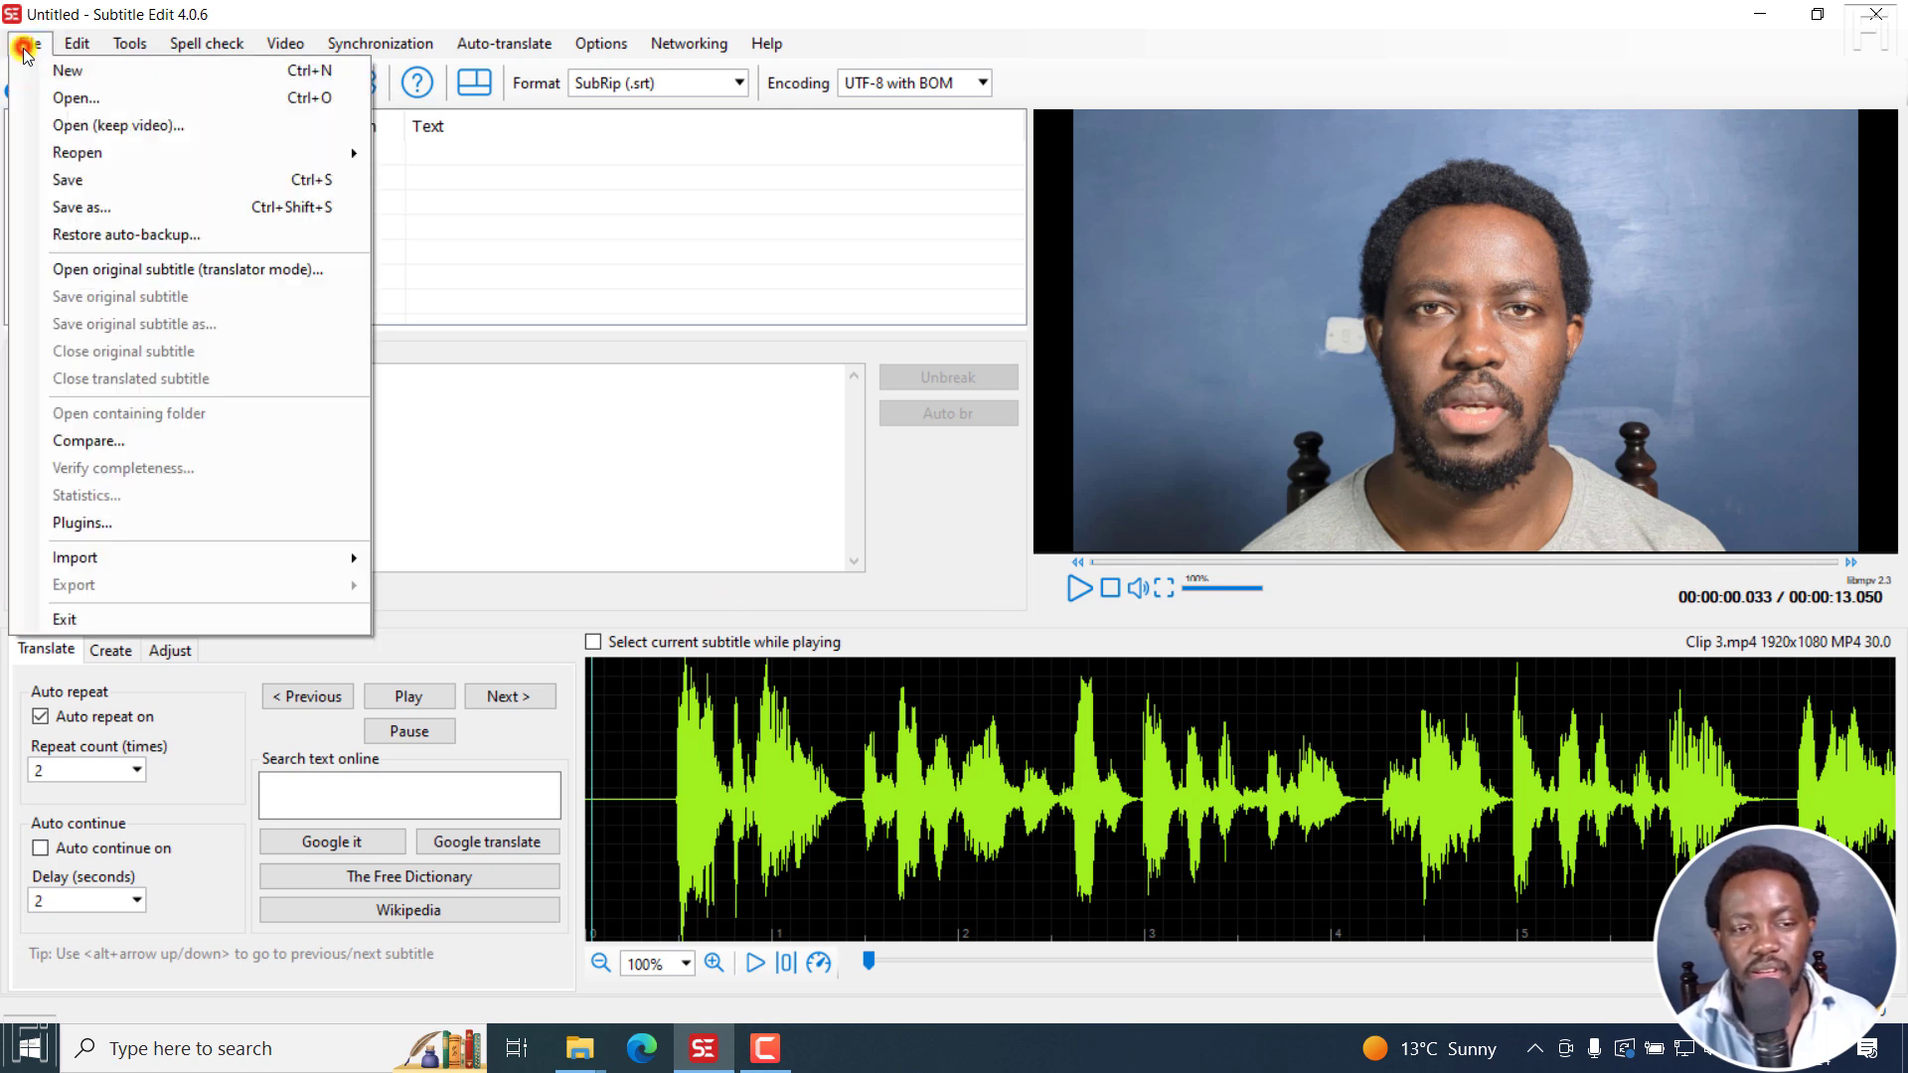
{"action": "left_click", "coordinate": [74, 127]}
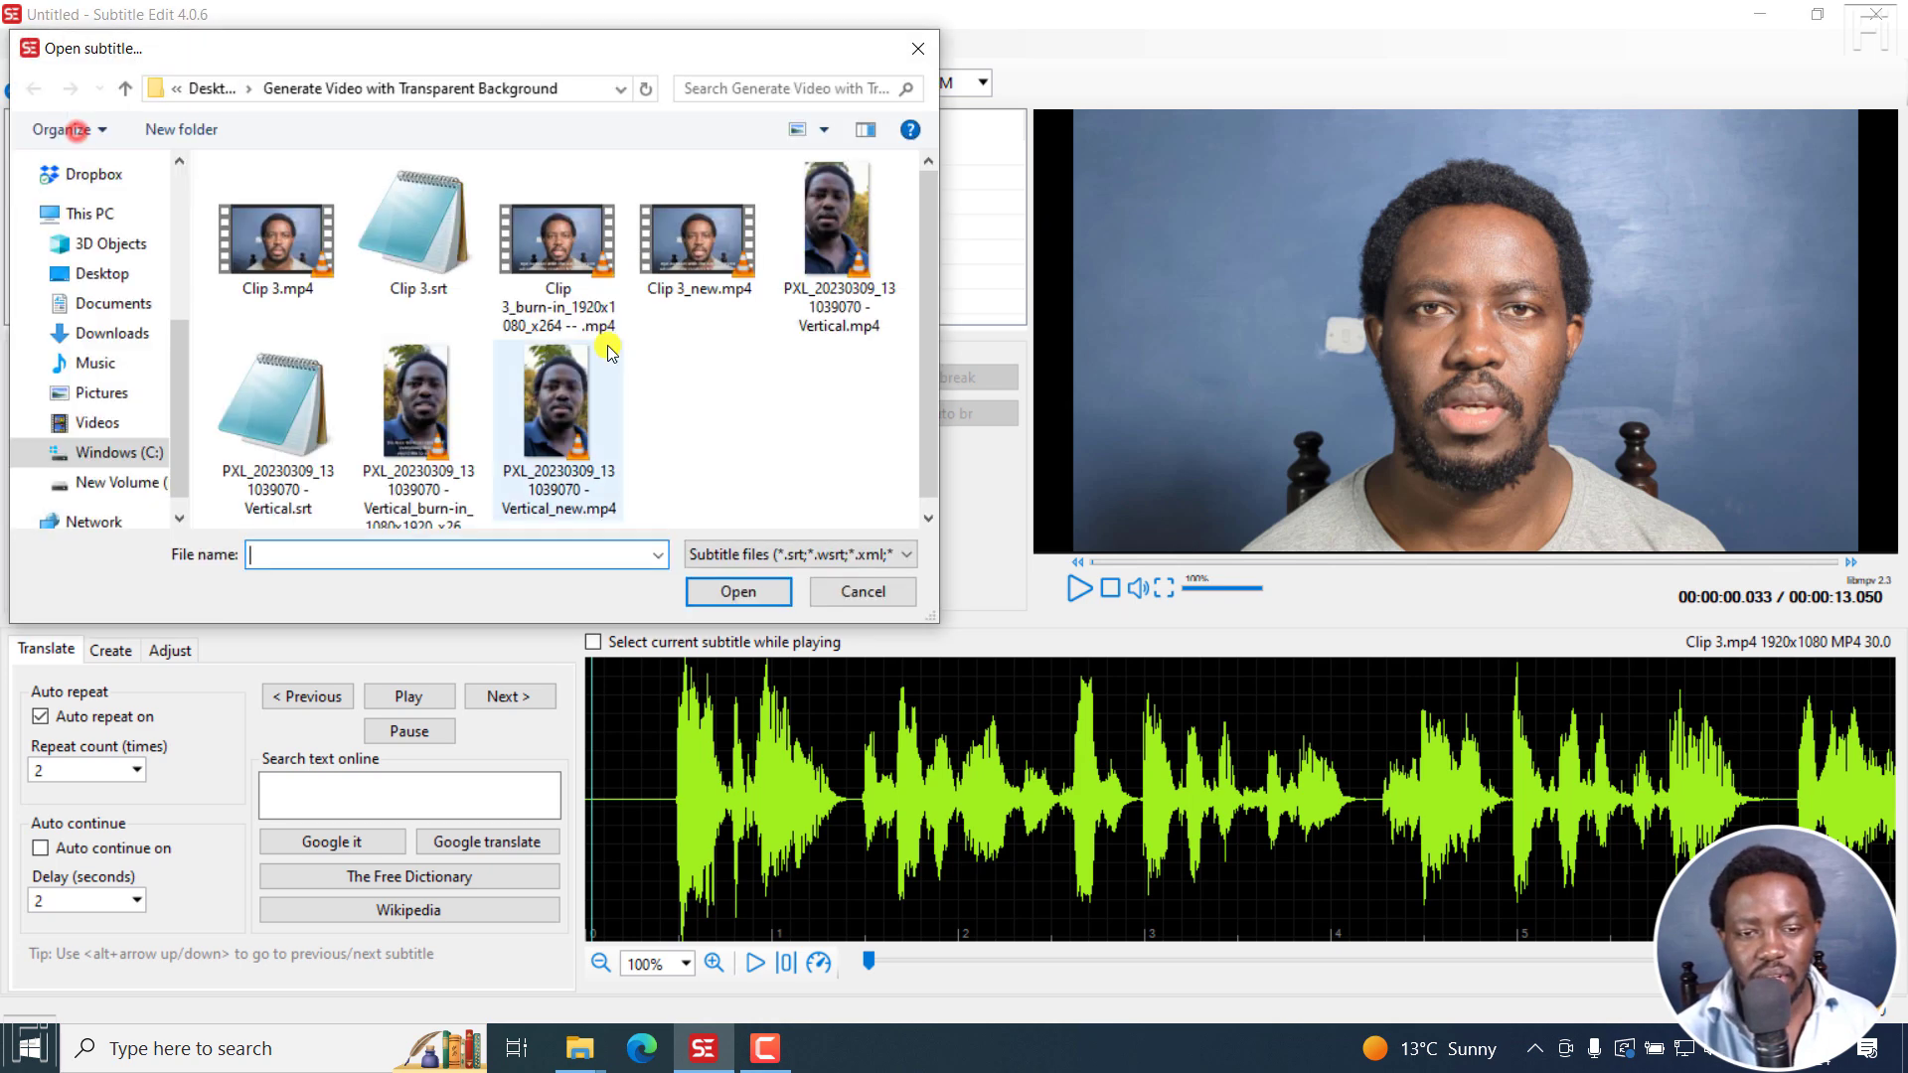
{"action": "left_click", "coordinate": [418, 238]}
{"action": "left_click", "coordinate": [735, 591]}
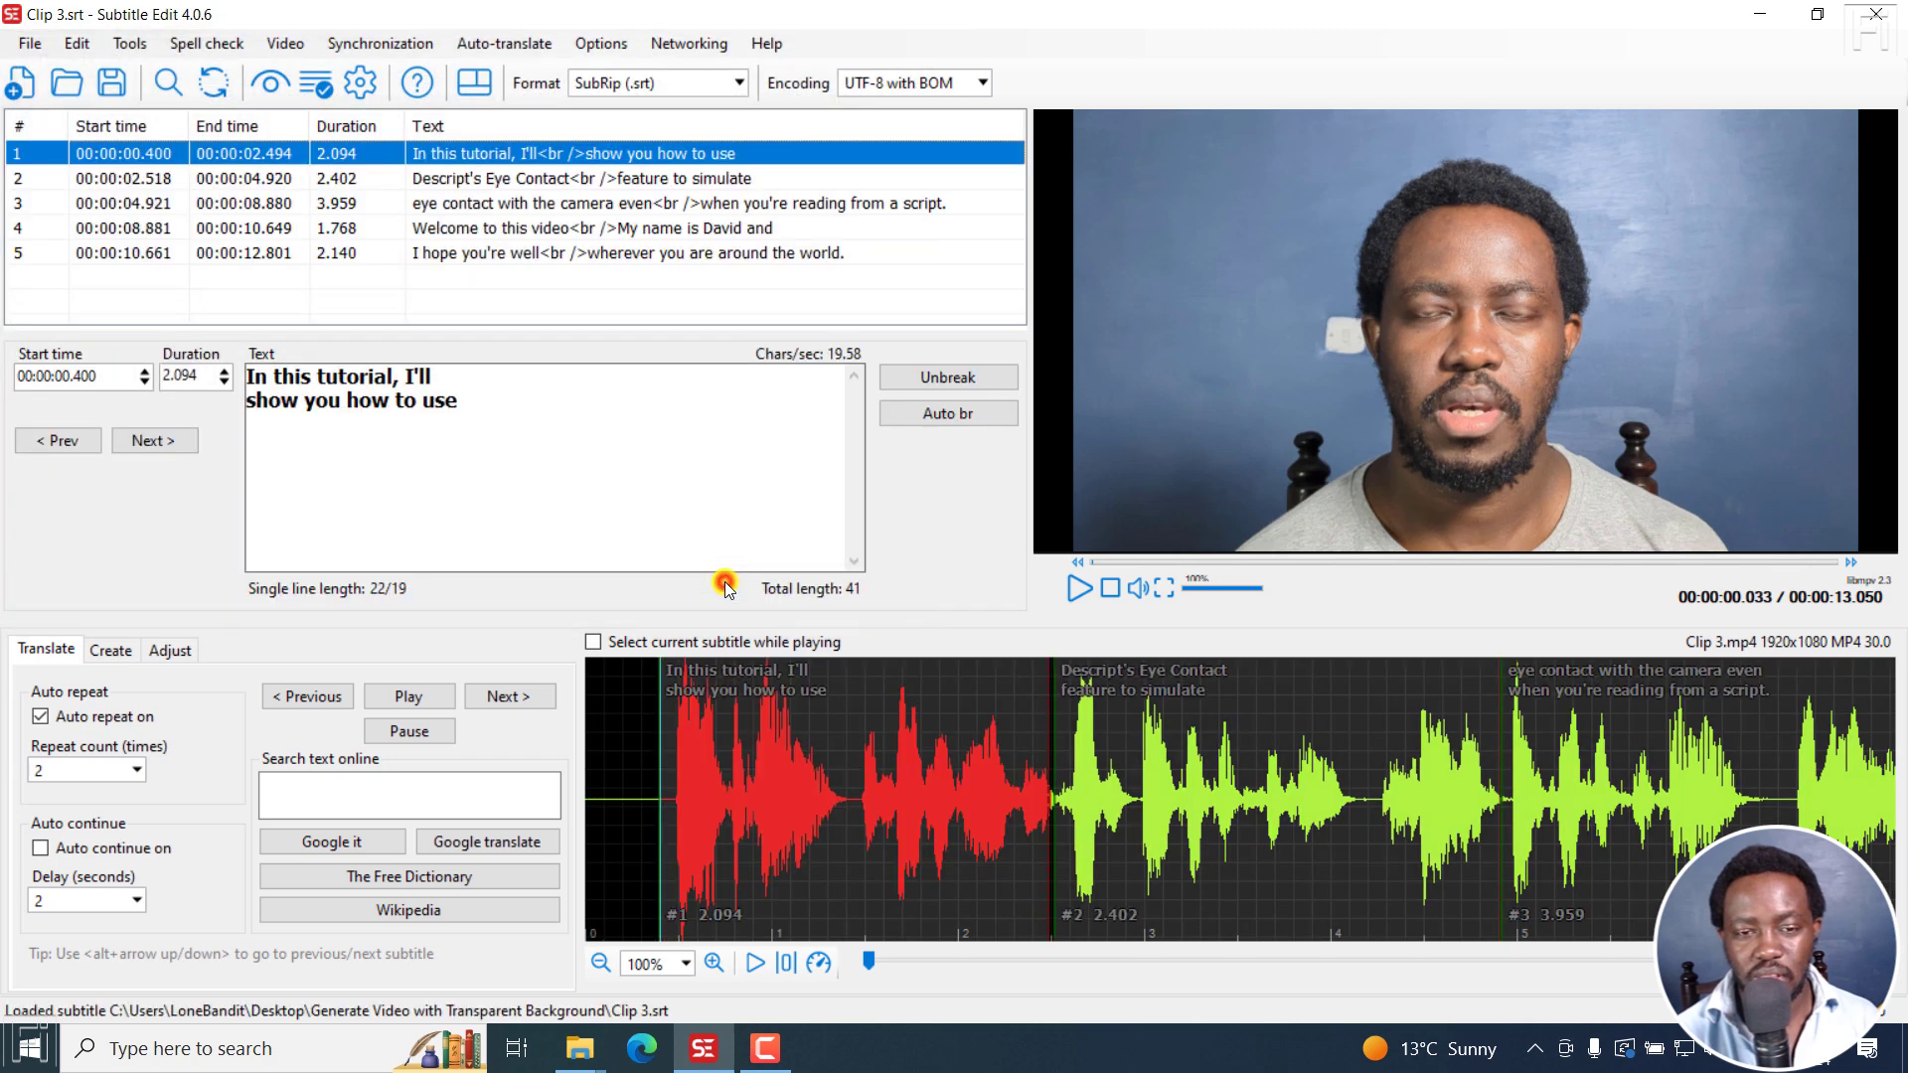
{"action": "left_click", "coordinate": [699, 88]}
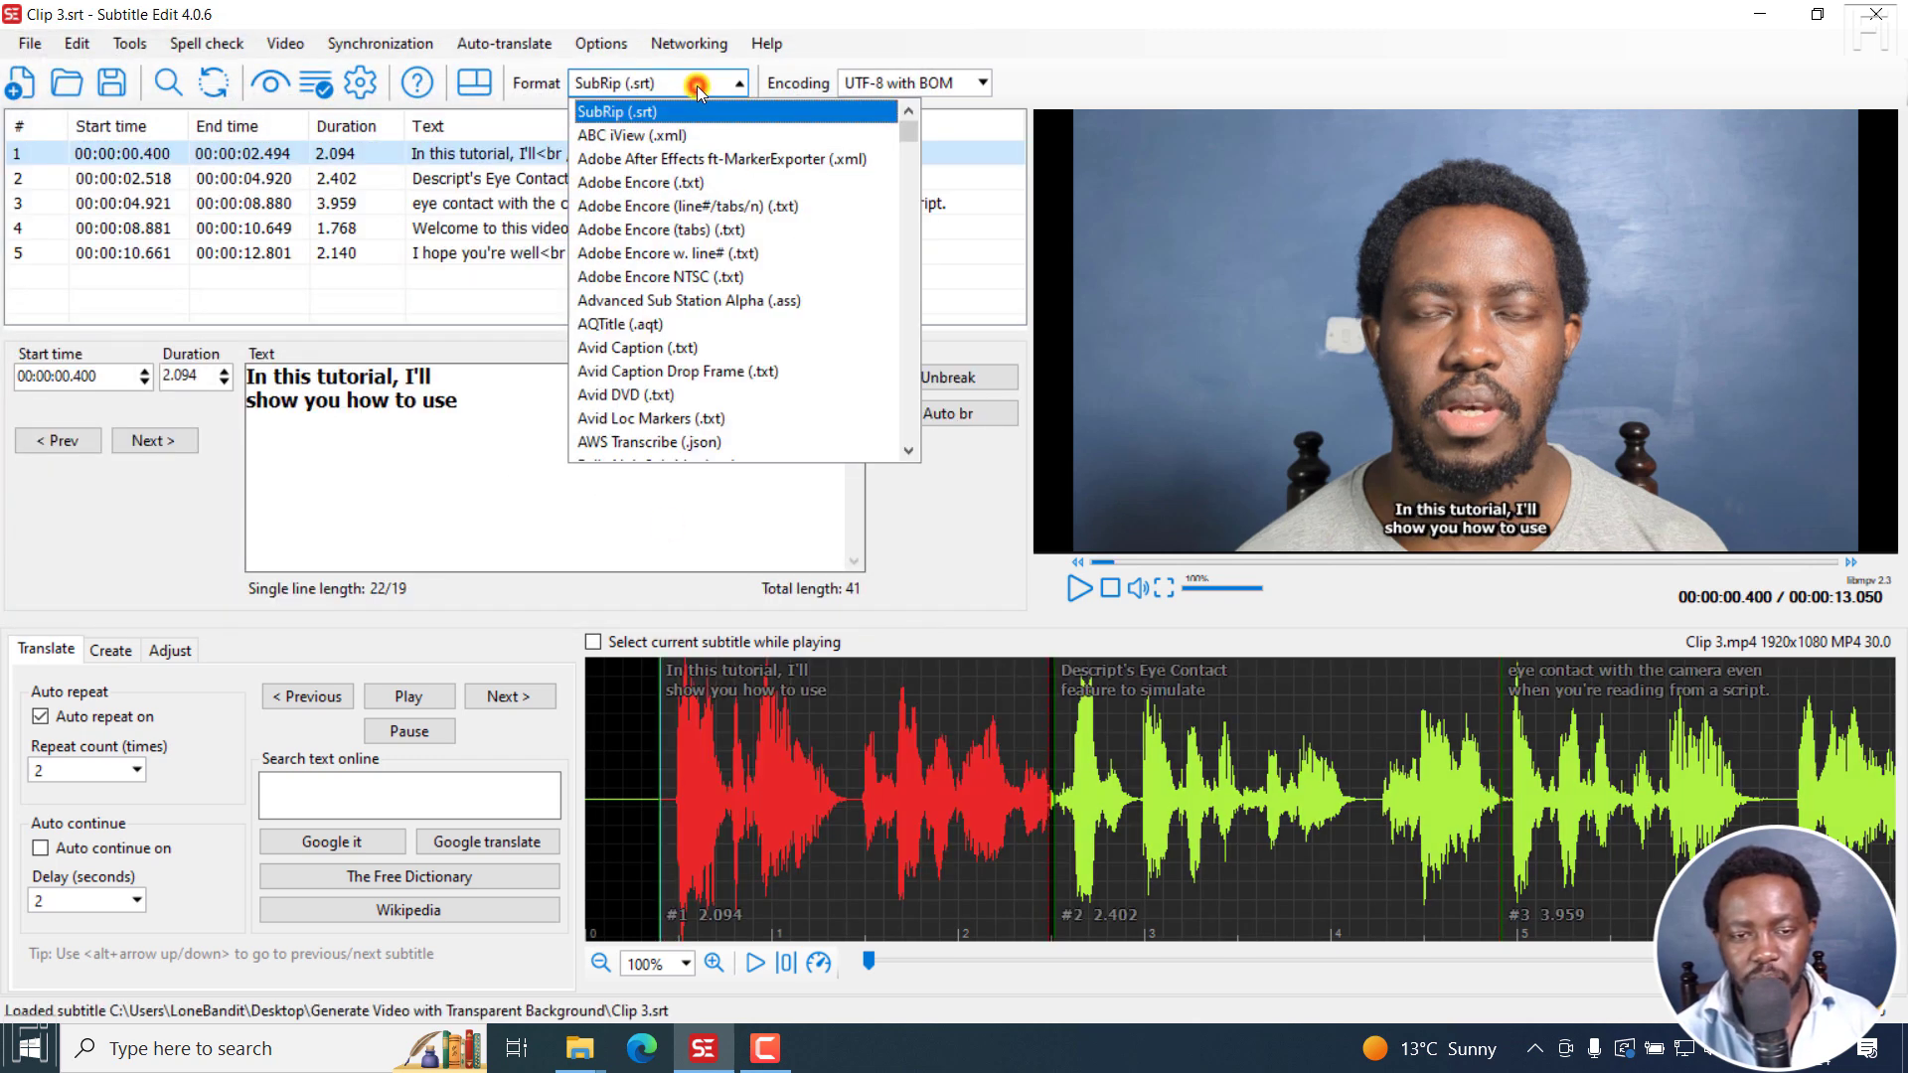
{"action": "left_click", "coordinate": [651, 302]}
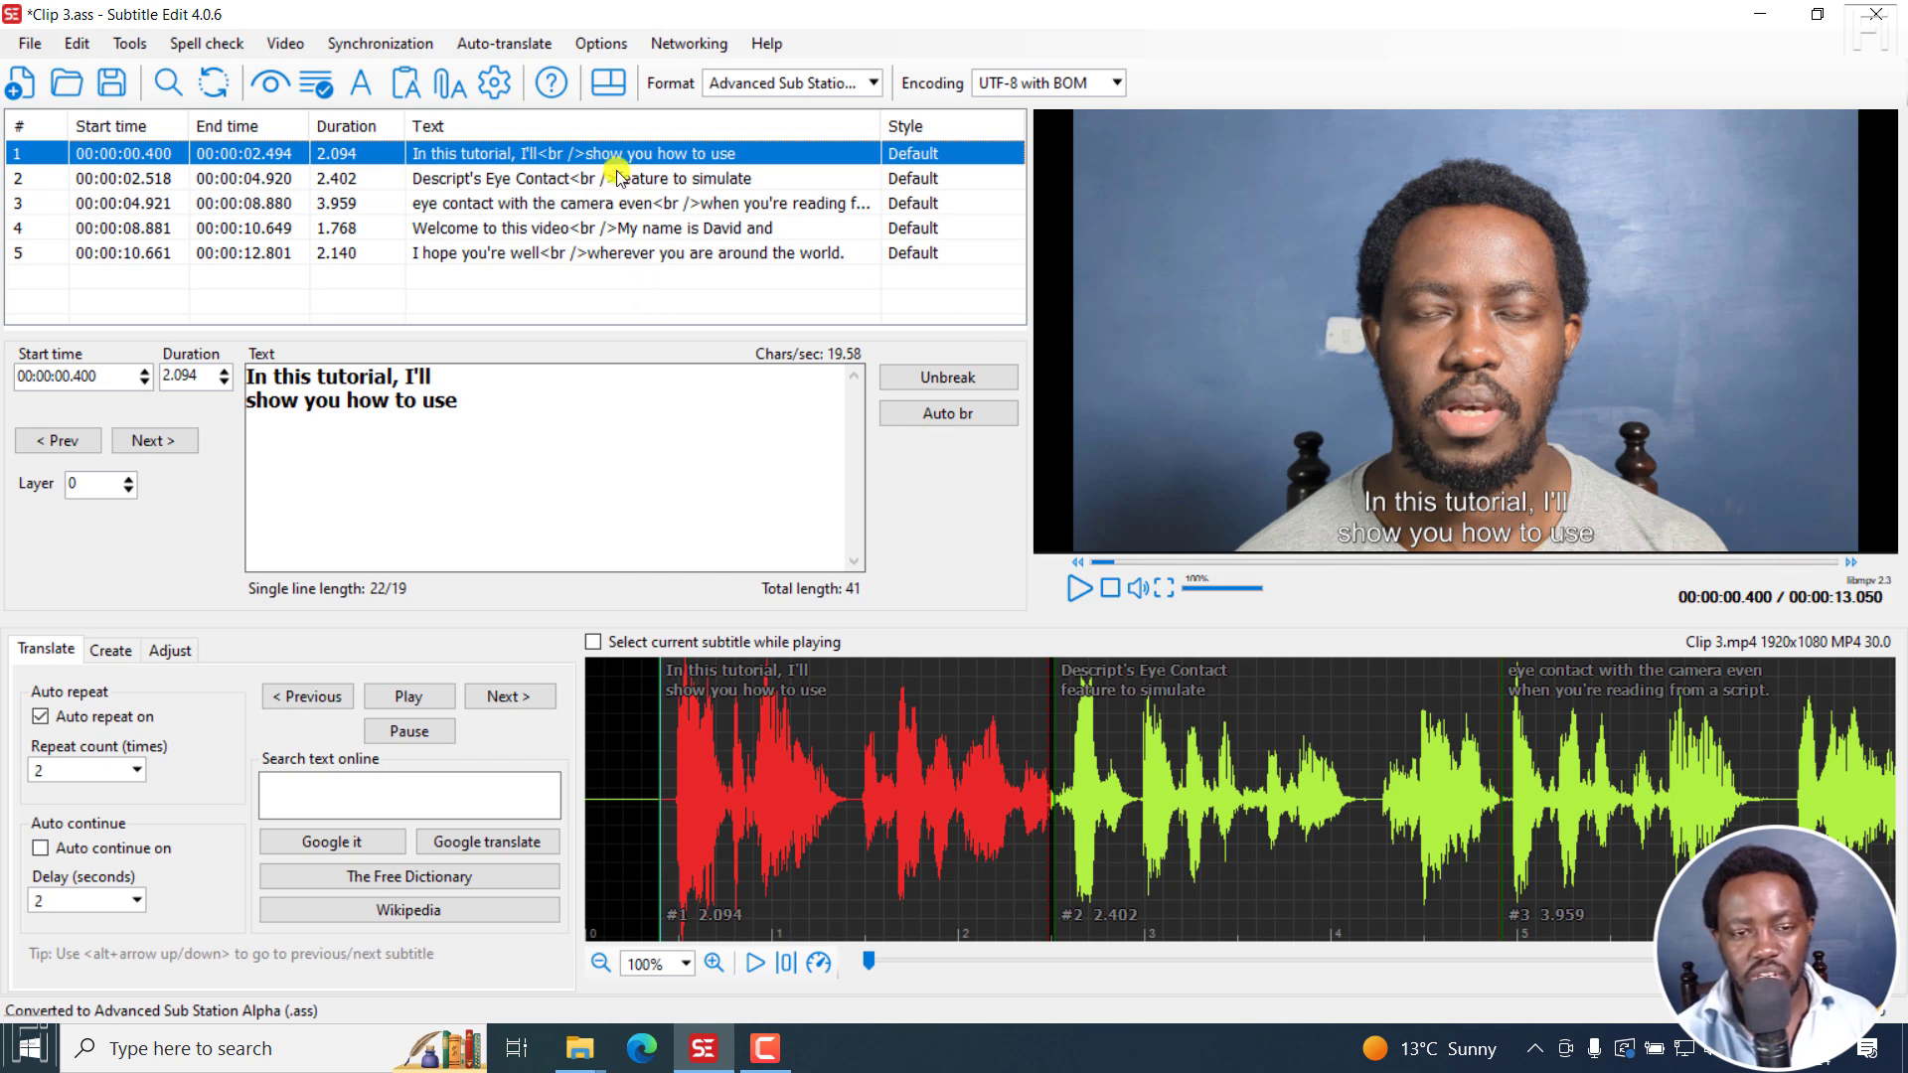
- Review the Advanced Sub Station Alpha style settings for the current file against the video preview, and cancel out of them
{"action": "left_click", "coordinate": [360, 85]}
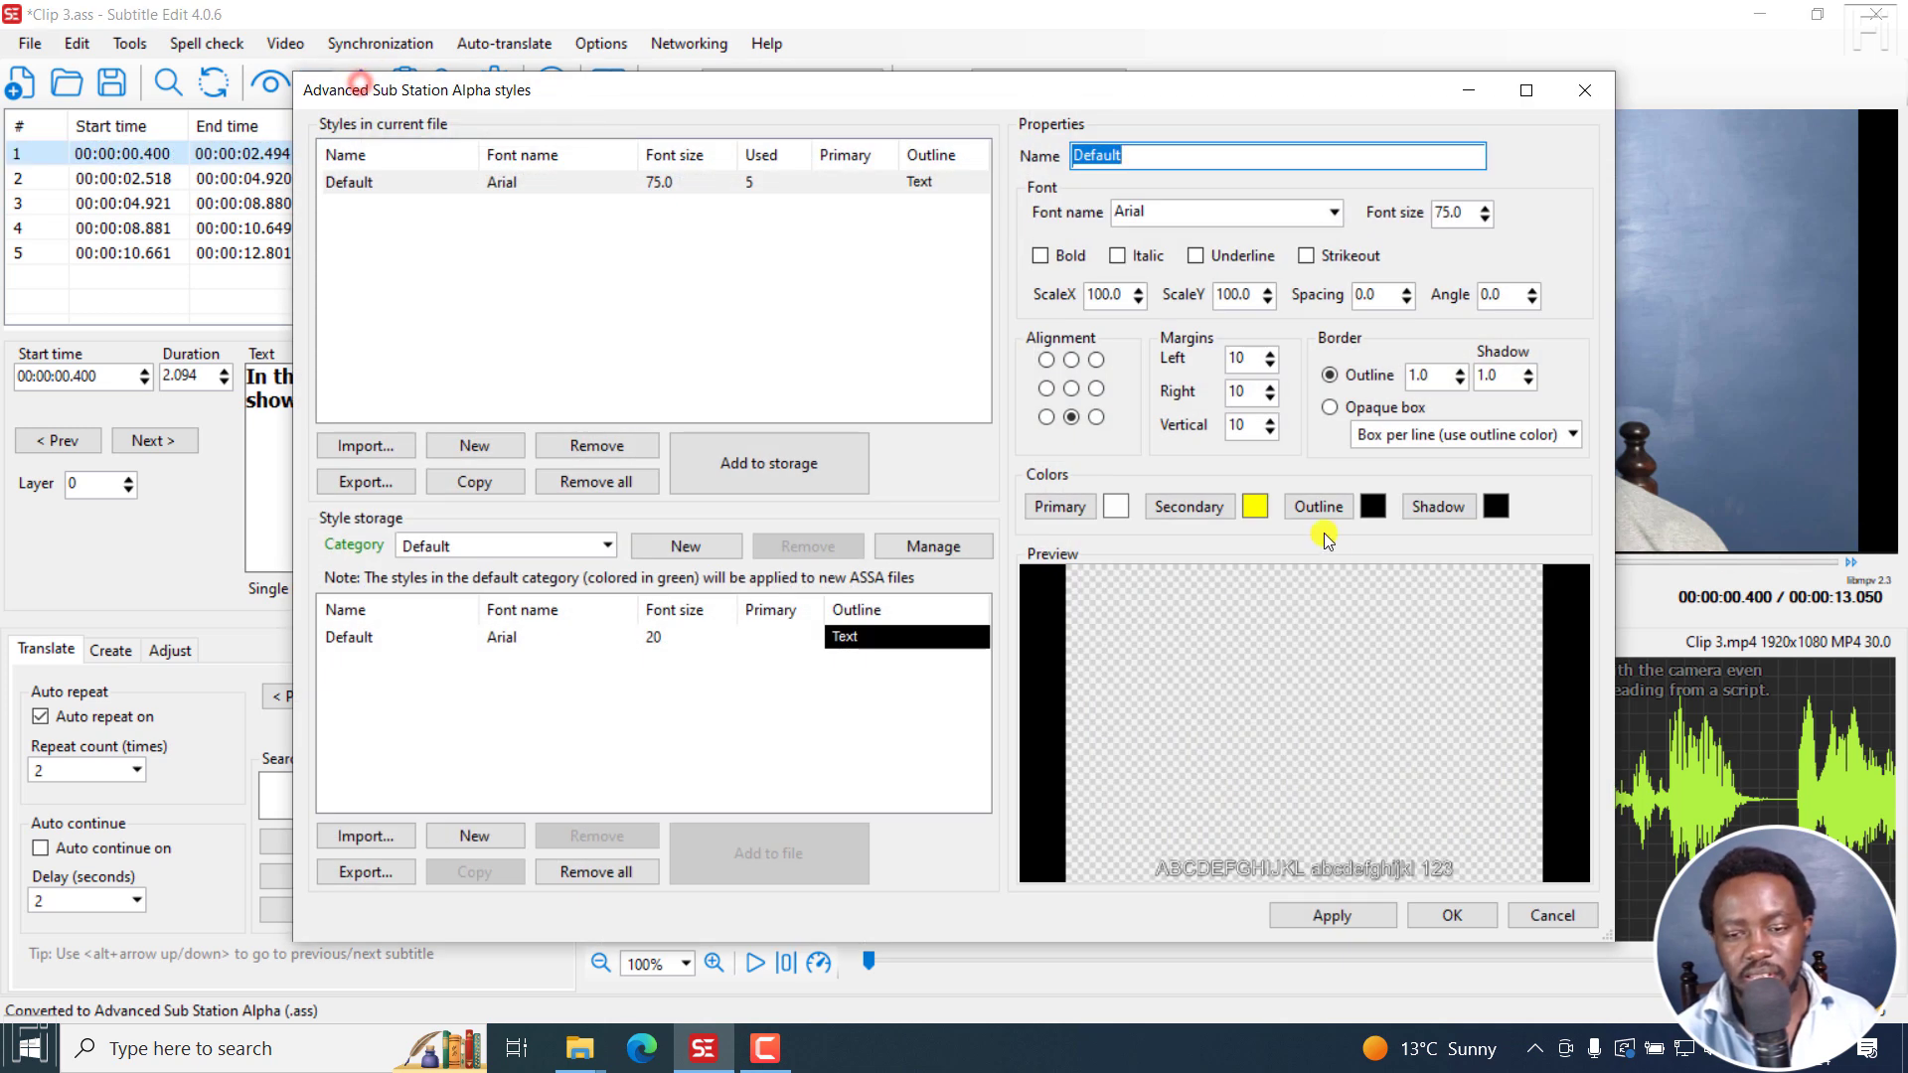
{"action": "left_click_drag", "start_coordinate": [1226, 88], "coordinate": [847, 96]}
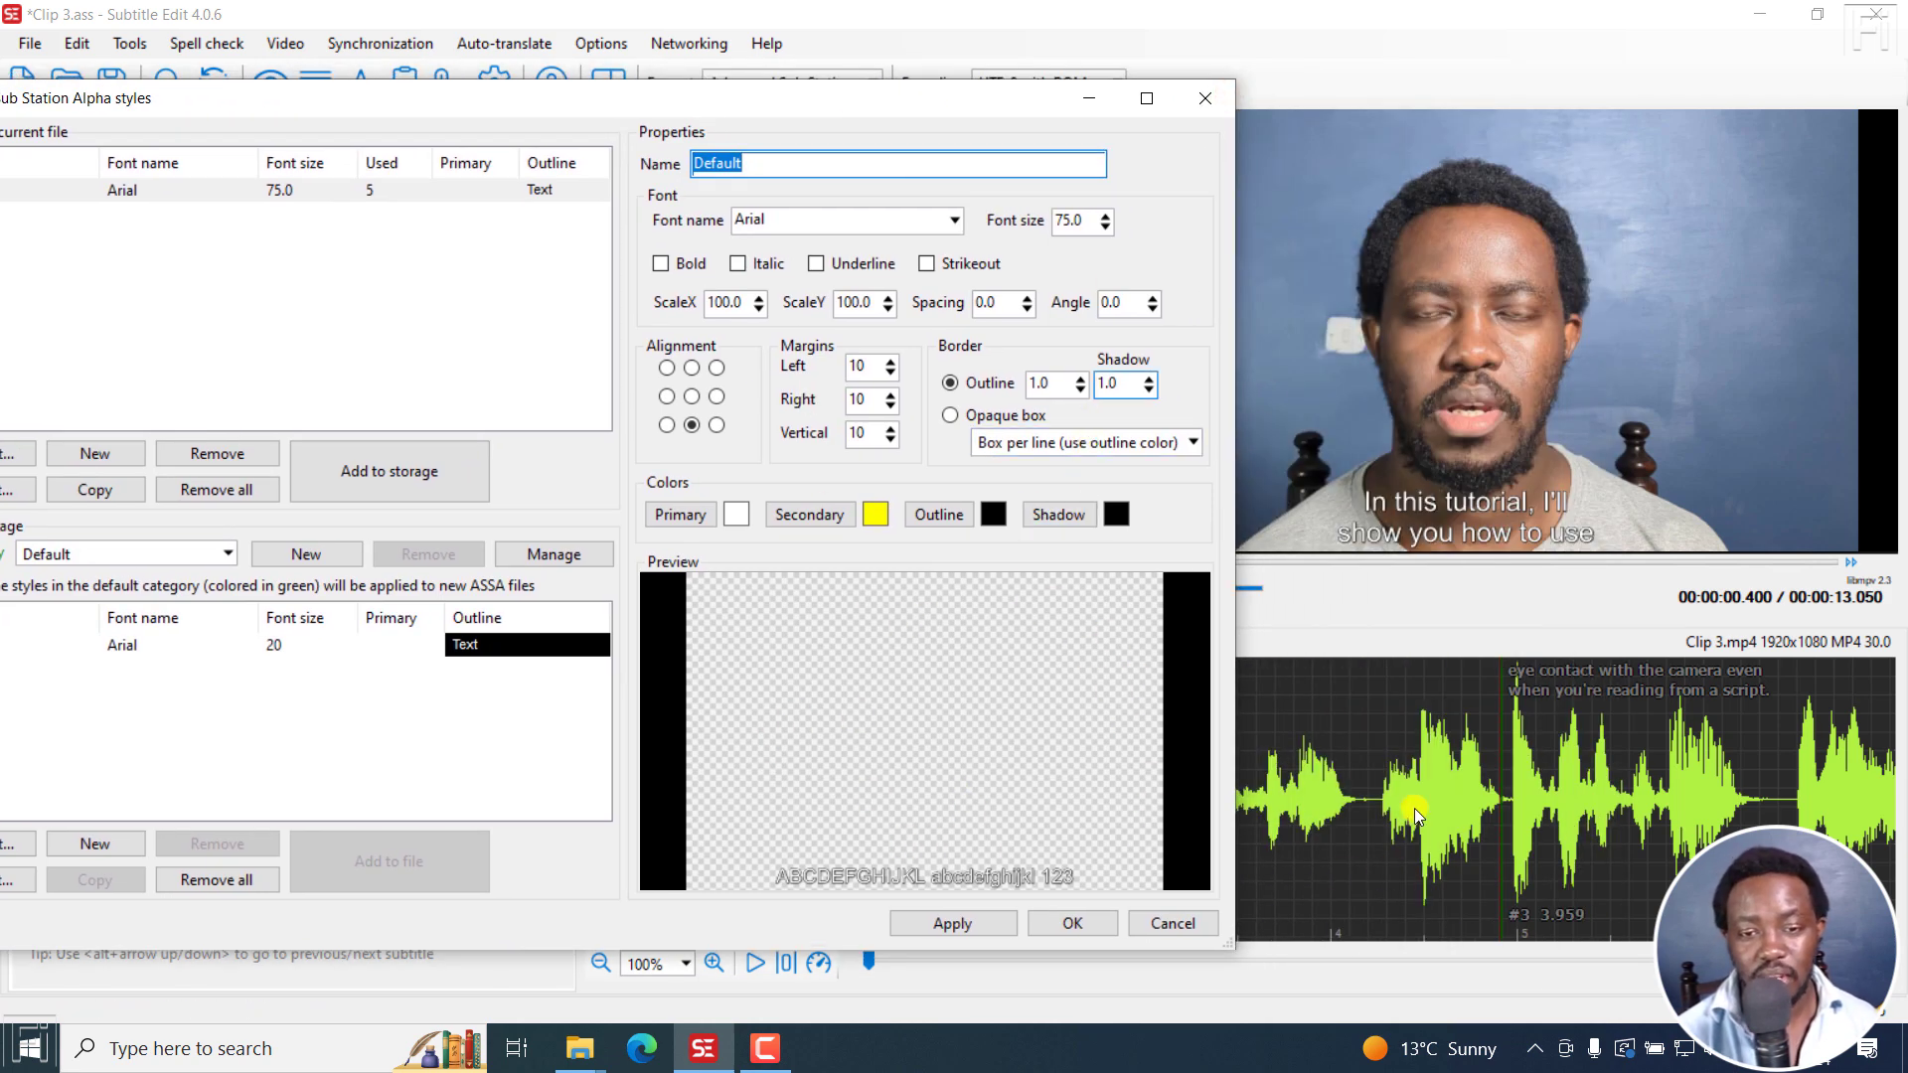
{"action": "left_click_drag", "start_coordinate": [755, 99], "coordinate": [1001, 87]}
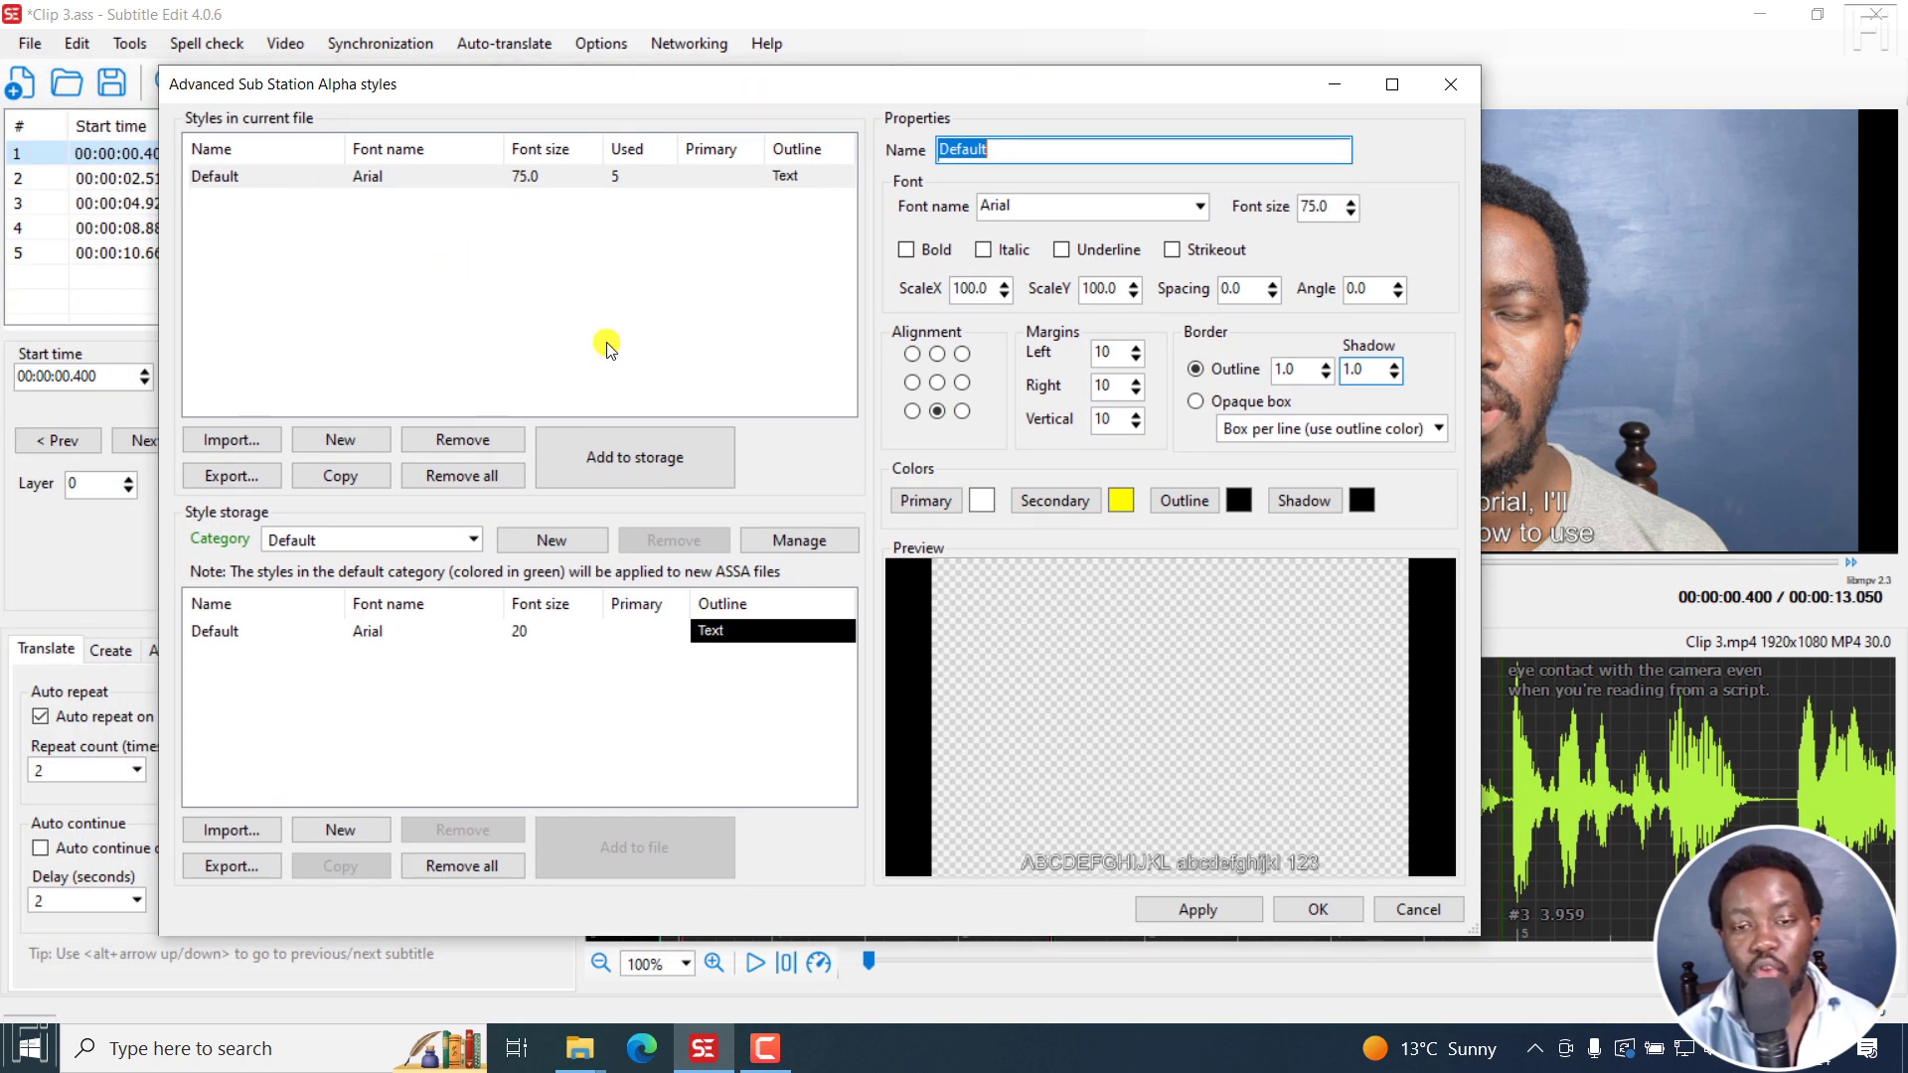
{"action": "left_click", "coordinate": [359, 241]}
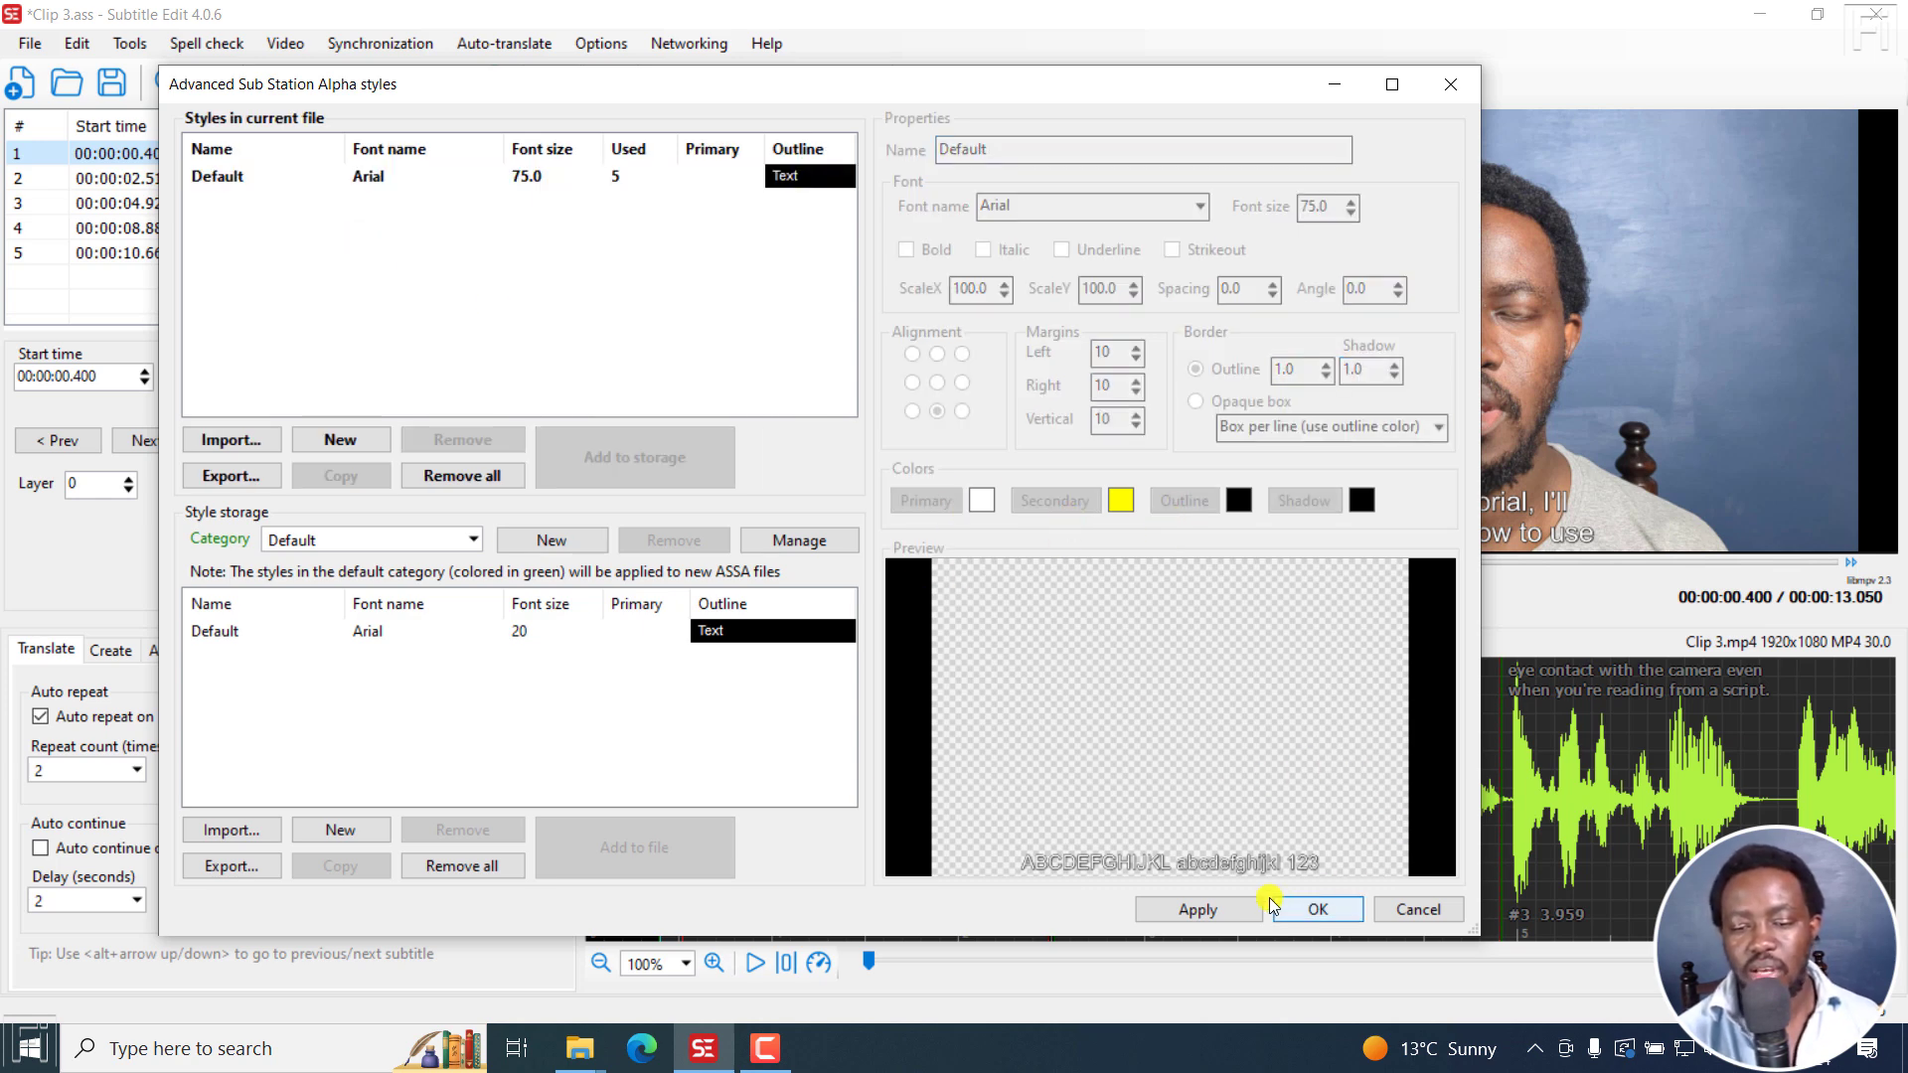
{"action": "left_click", "coordinate": [1398, 911]}
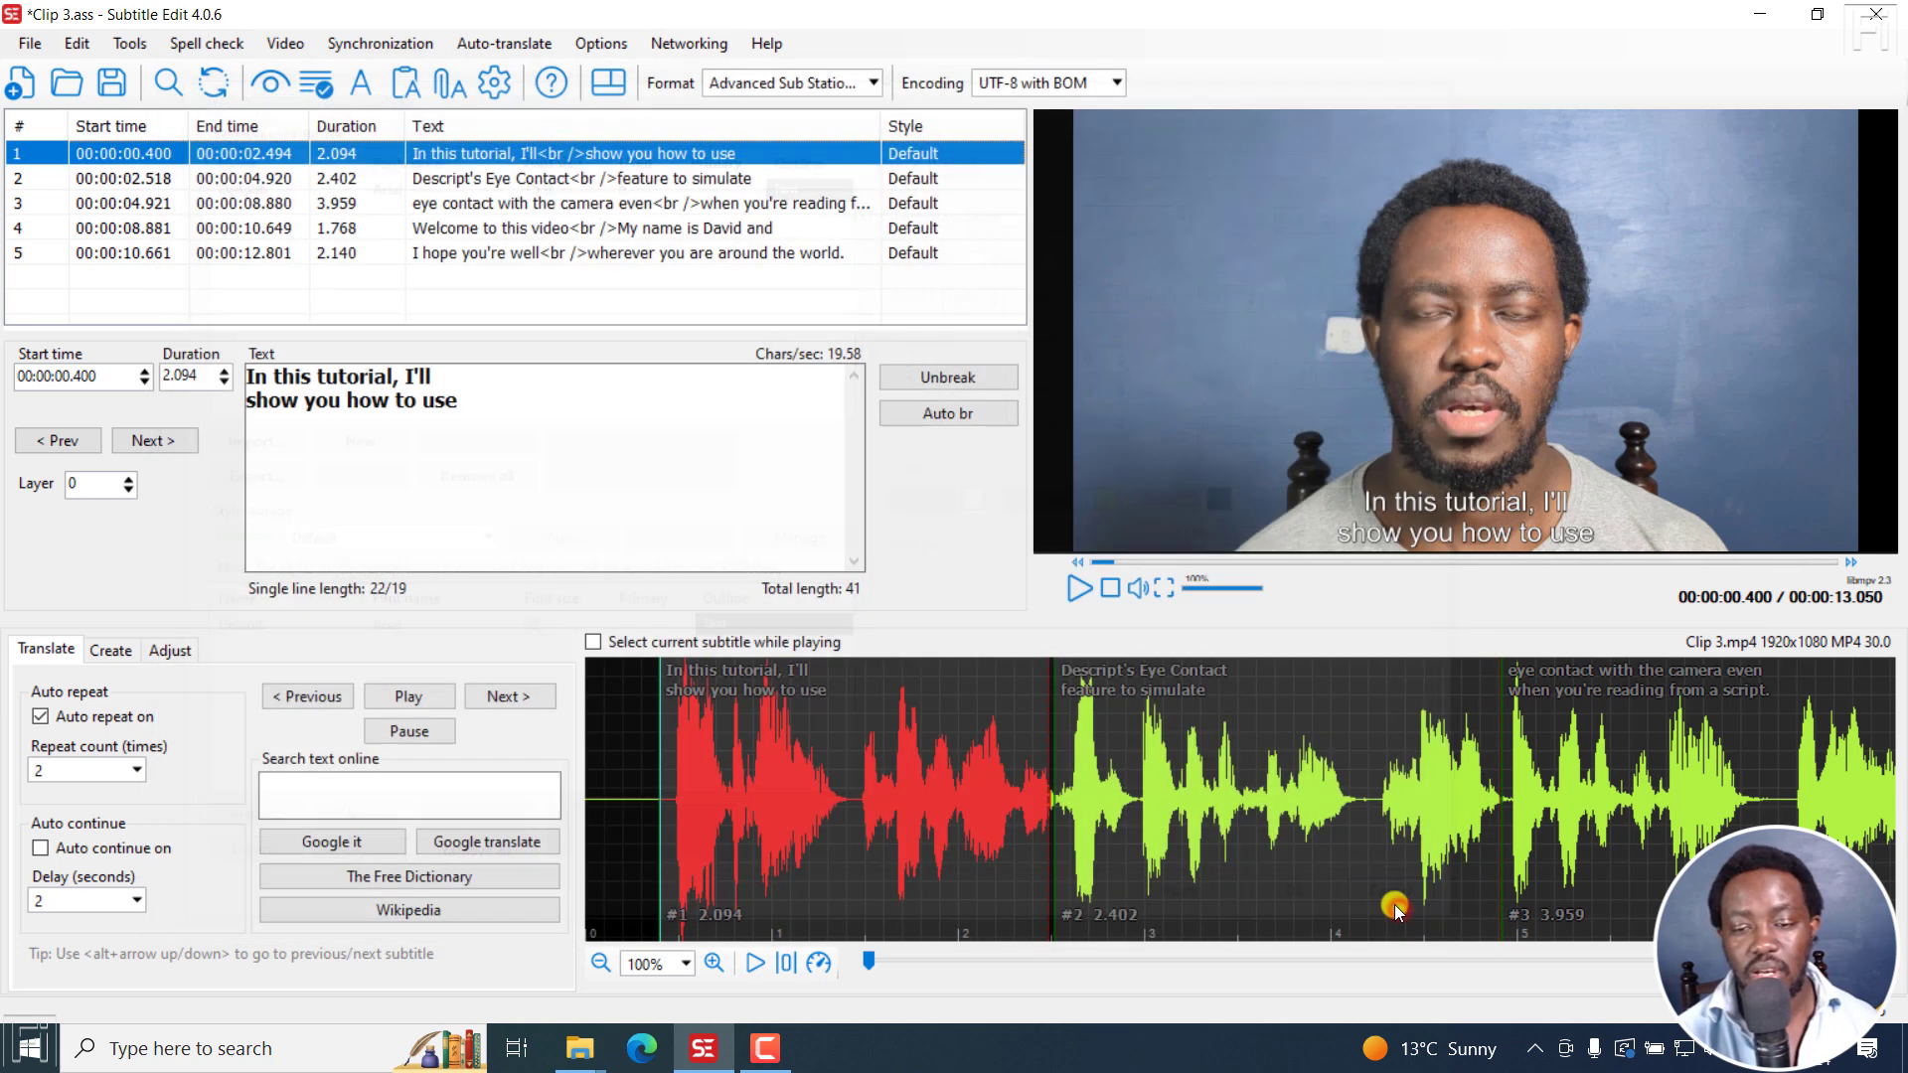